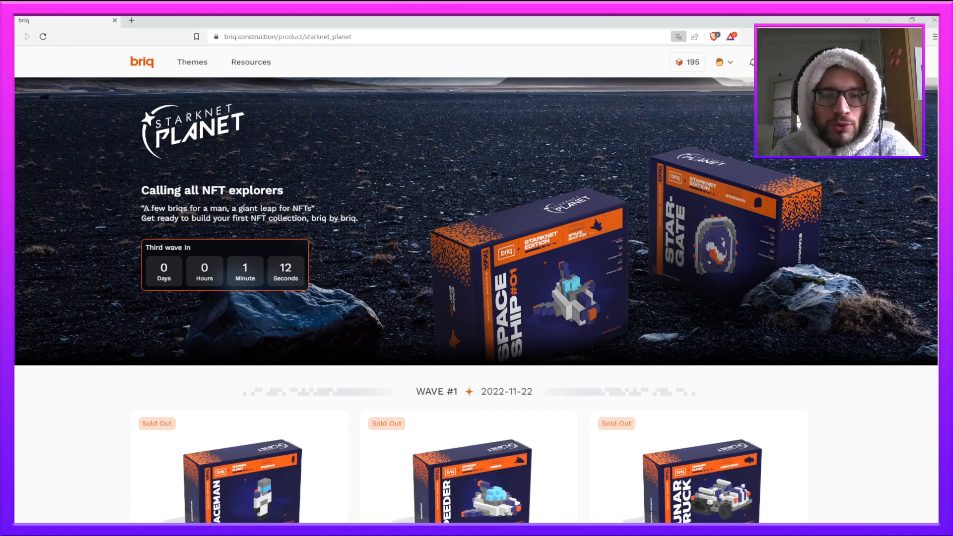
- Review the box waves on the Starknet Planet page and the countdown to the third wave
scroll(520, 254, down, 15)
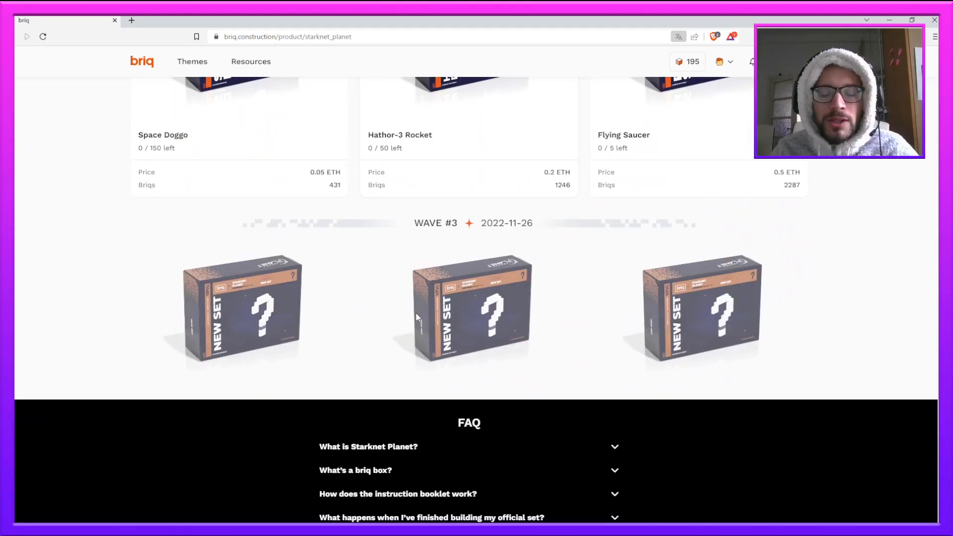
scroll(416, 315, up, 12)
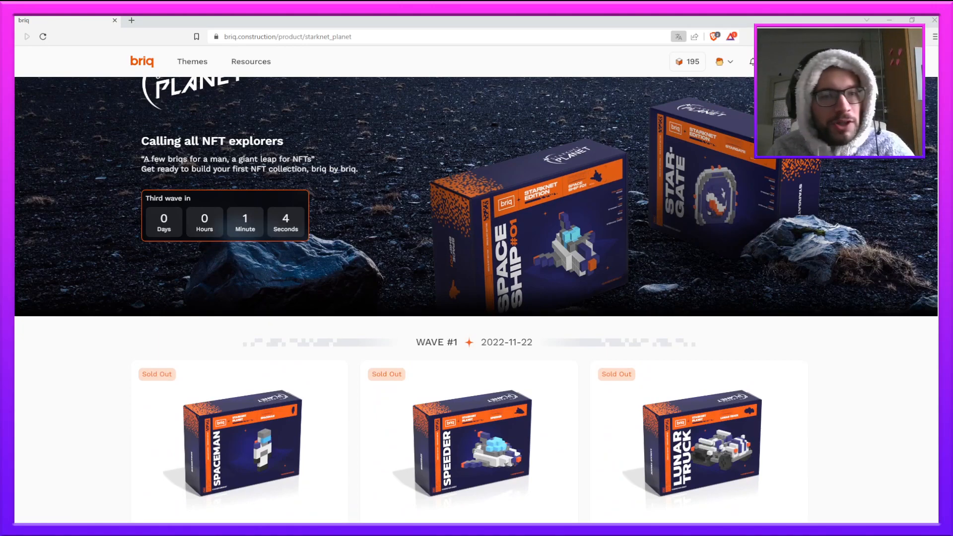
scroll(416, 316, down, 10)
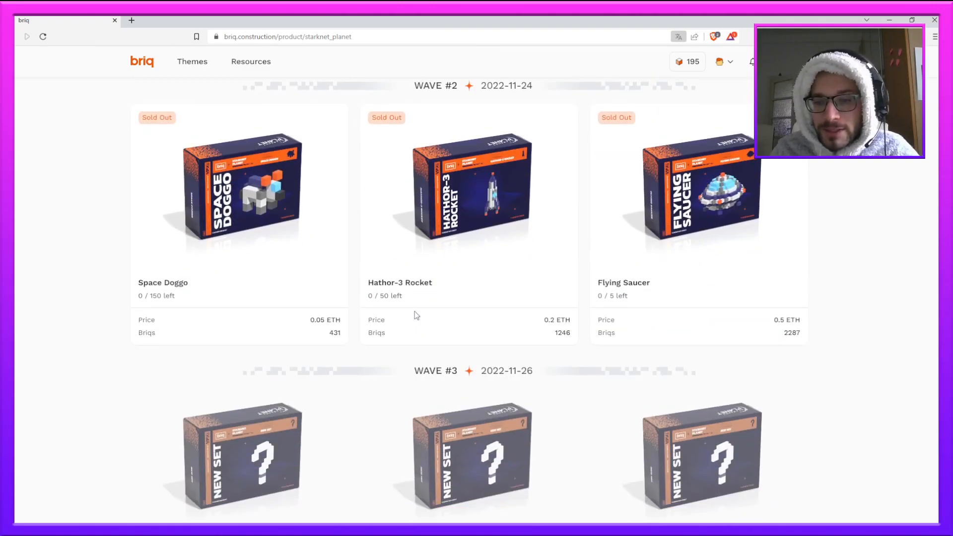
scroll(416, 315, up, 11)
scroll(415, 316, down, 10)
scroll(422, 330, down, 2)
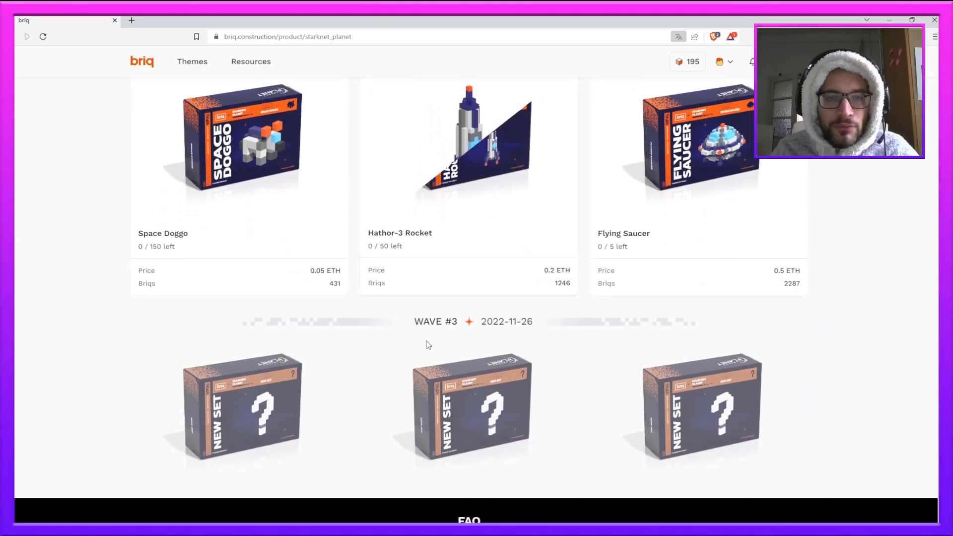
scroll(461, 335, up, 12)
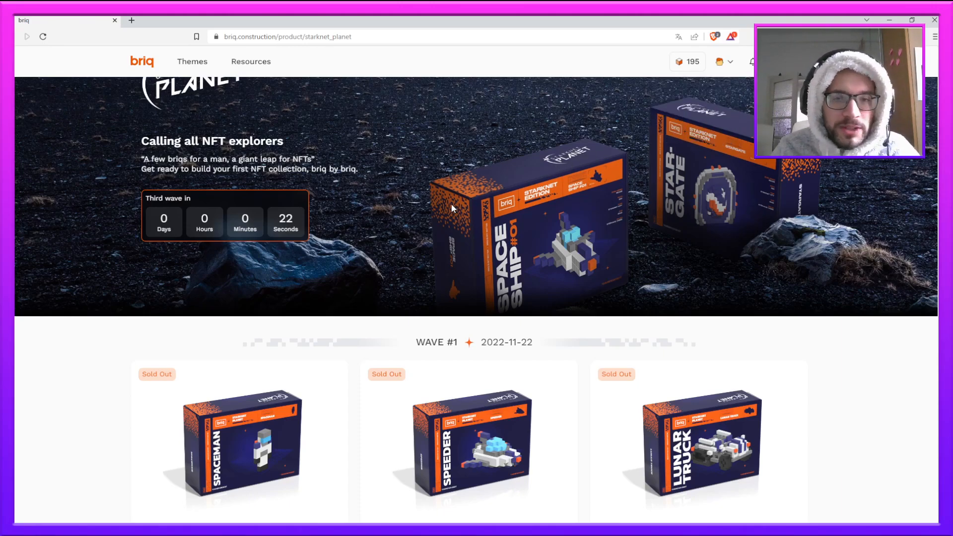
scroll(433, 228, down, 4)
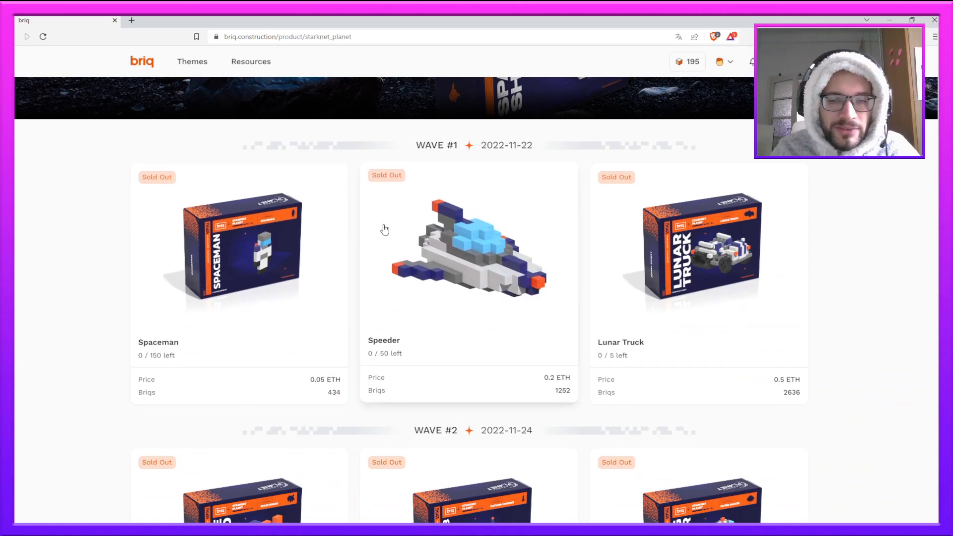
scroll(432, 298, down, 10)
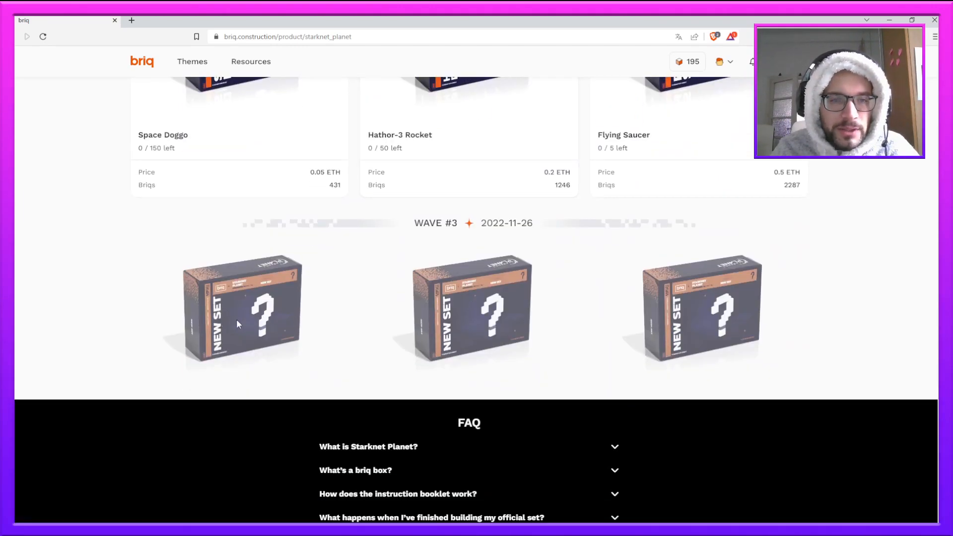
scroll(462, 296, up, 15)
scroll(463, 297, up, 2)
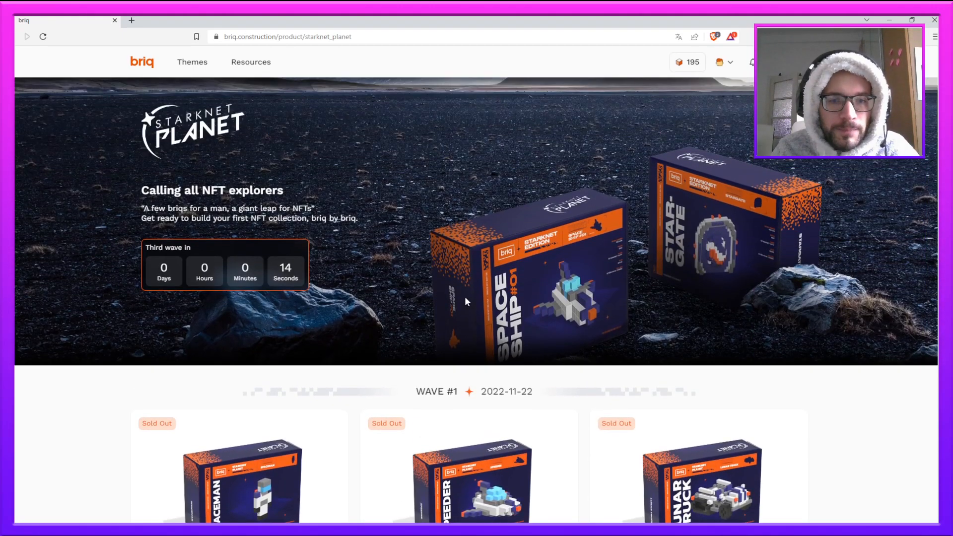
- Reload the Starknet Planet page as the third-wave countdown ends and go to the Wave #3 boxes
click(43, 36)
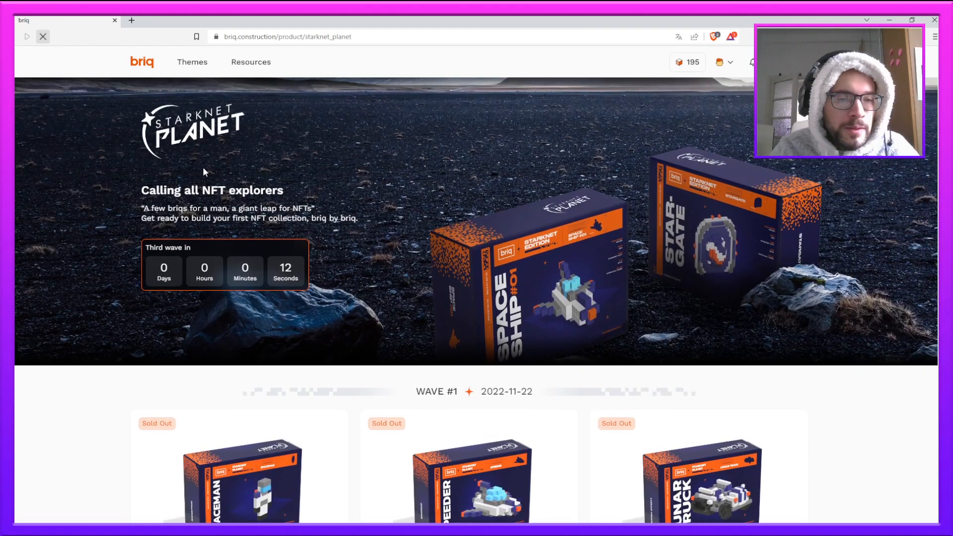
scroll(271, 204, down, 14)
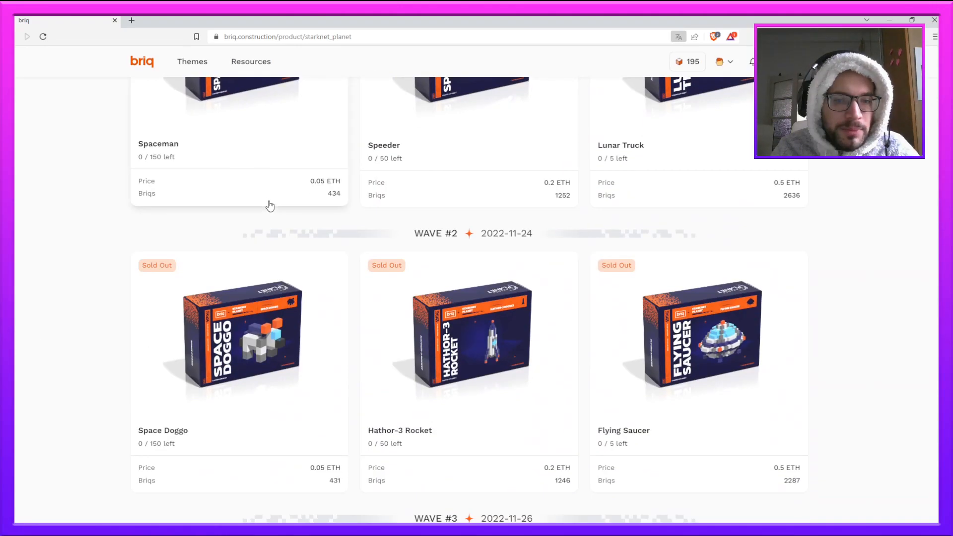
scroll(418, 218, up, 14)
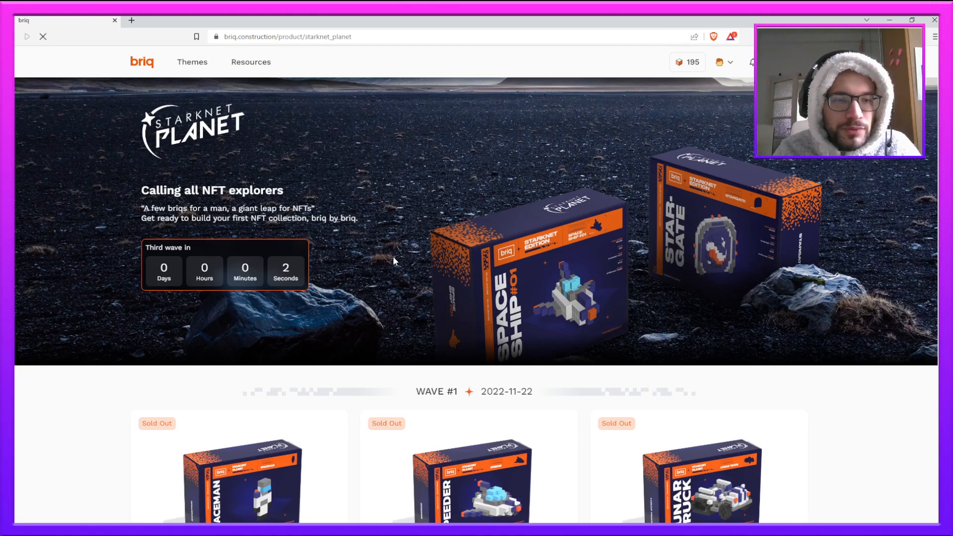
scroll(391, 258, down, 10)
key(F5)
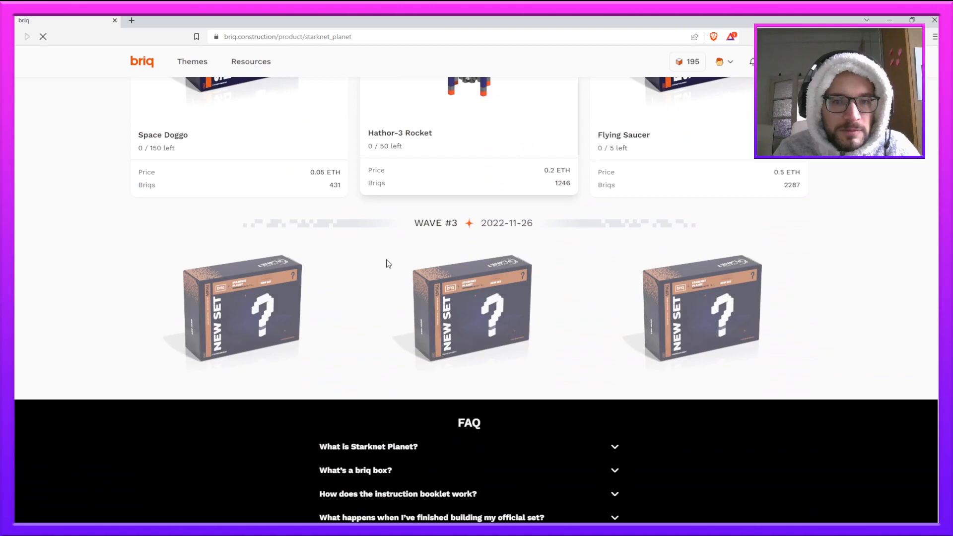
scroll(390, 261, down, 12)
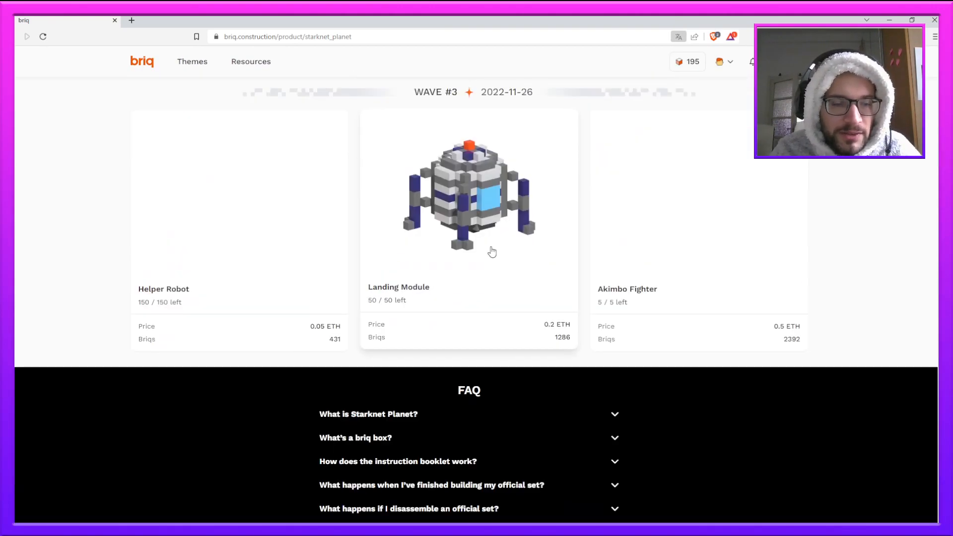
- Submit a purchase of the Landing Module box, agreeing to the briq terms of use and NFT sale terms, and close the checkout
click(487, 242)
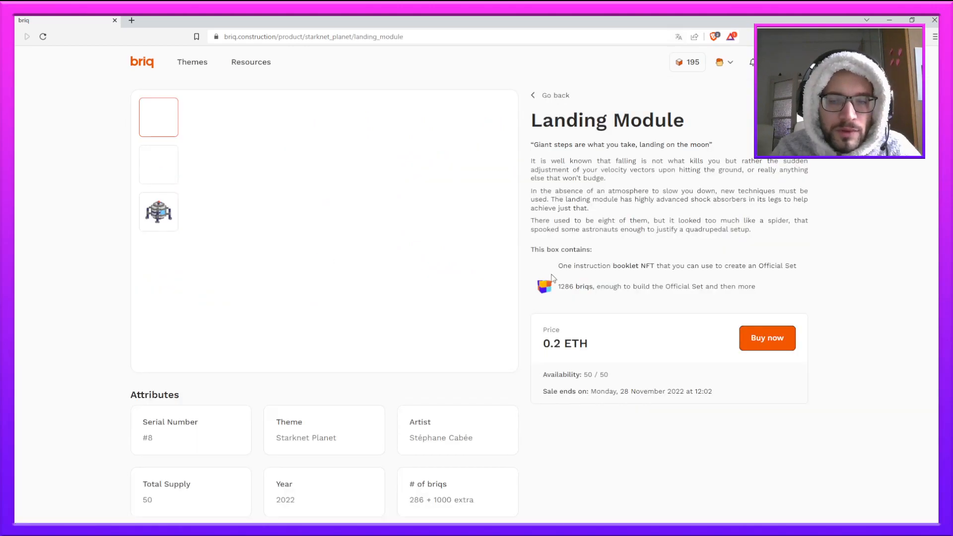
click(765, 343)
click(338, 354)
click(338, 373)
click(600, 406)
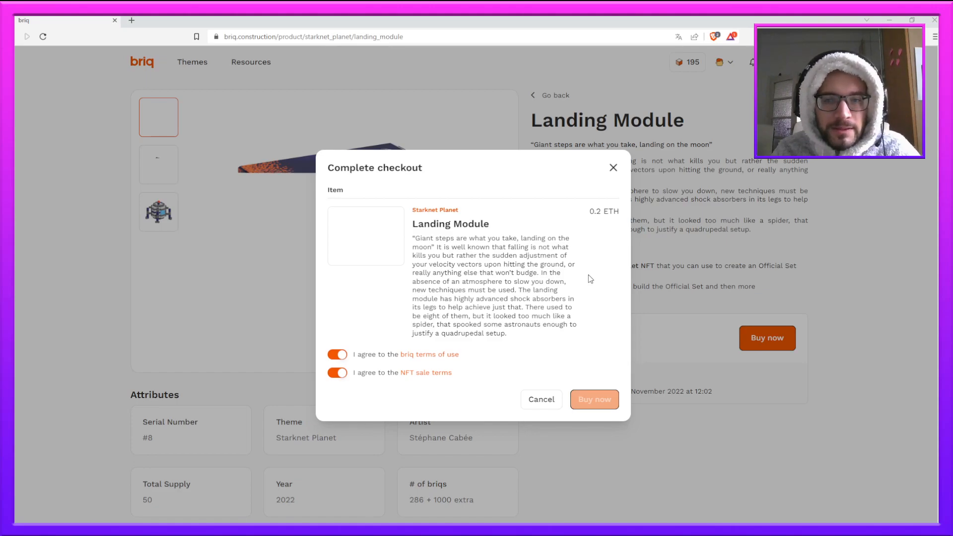
click(613, 168)
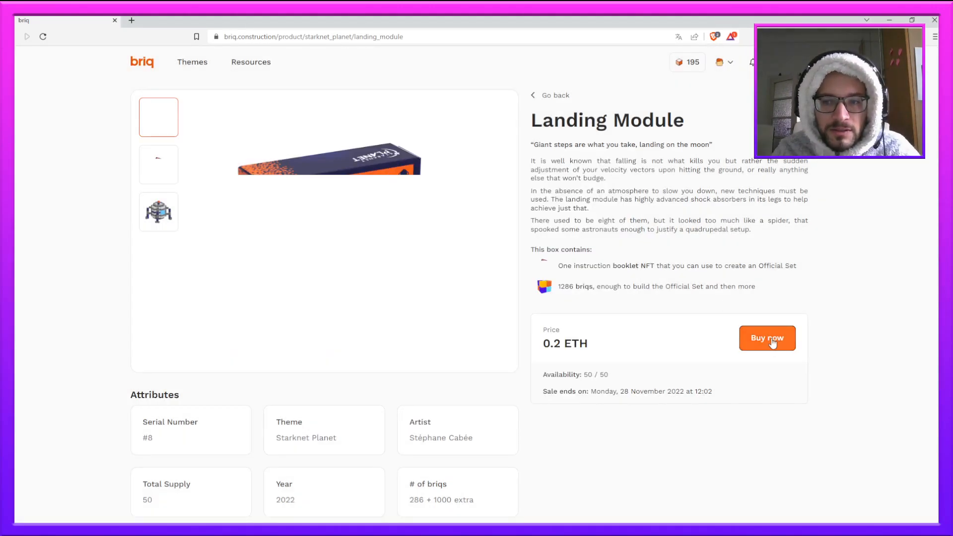
click(775, 337)
click(614, 169)
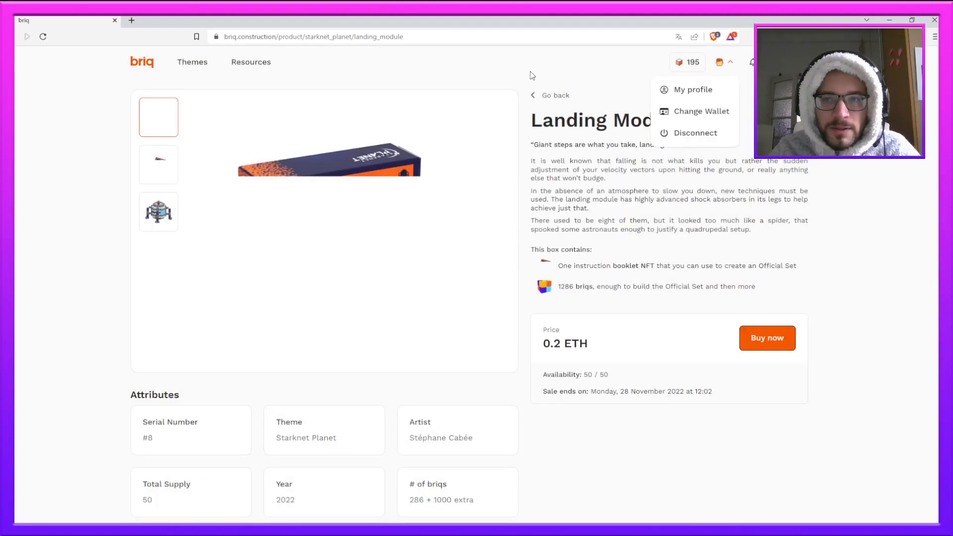
- Reload the product page, return to the Starknet Planet theme and open the Helper Robot box in Wave #3
click(42, 41)
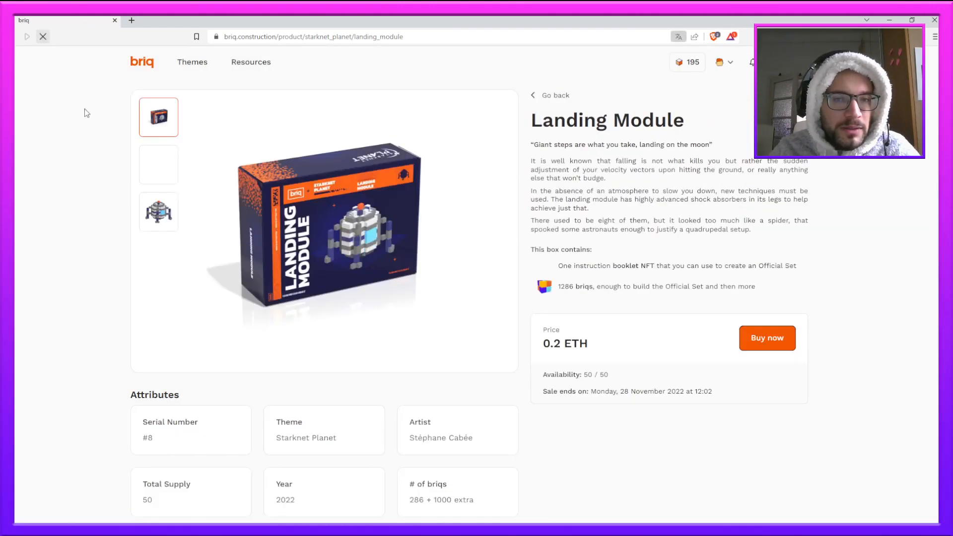
click(195, 64)
click(262, 174)
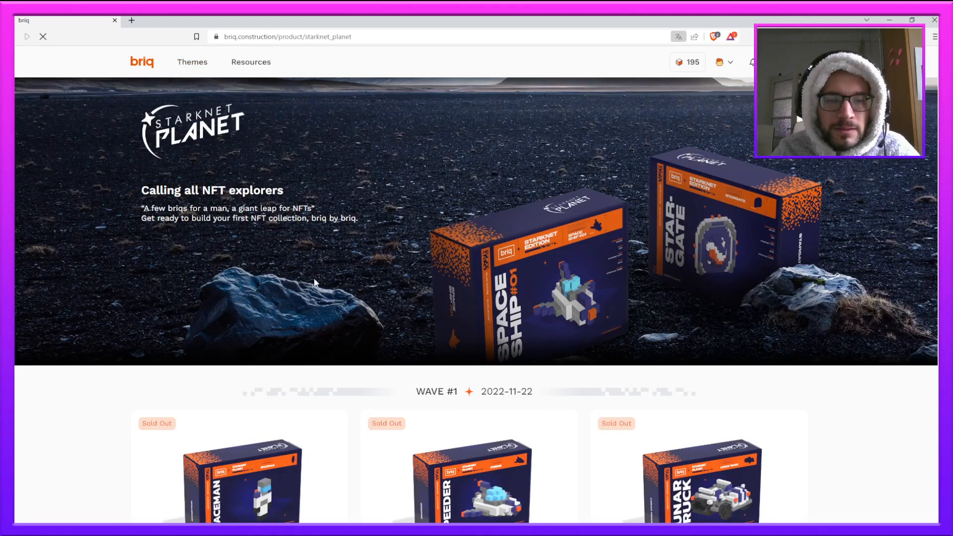
scroll(309, 275, down, 20)
scroll(275, 272, up, 4)
click(251, 256)
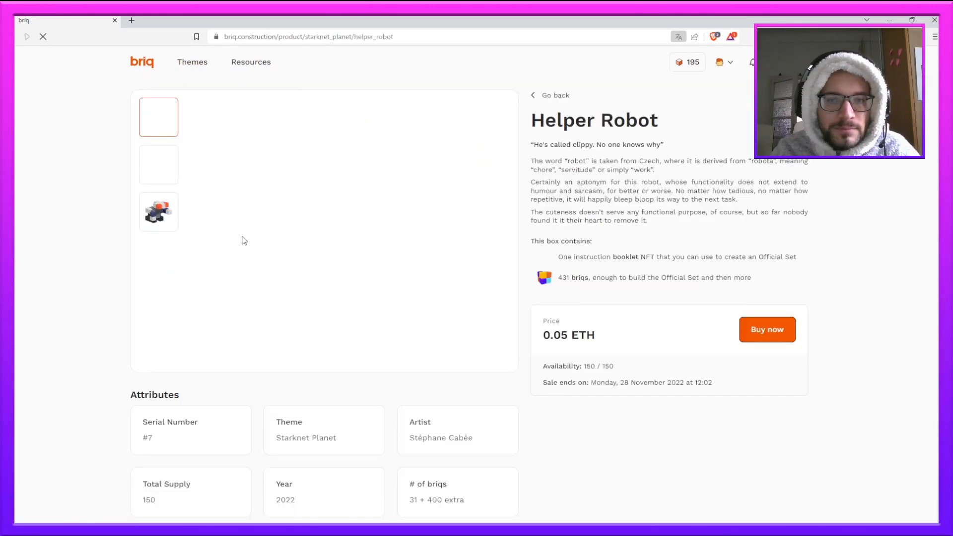
- Submit a purchase of the Helper Robot box, agreeing to the briq terms of use and NFT sale terms
click(769, 339)
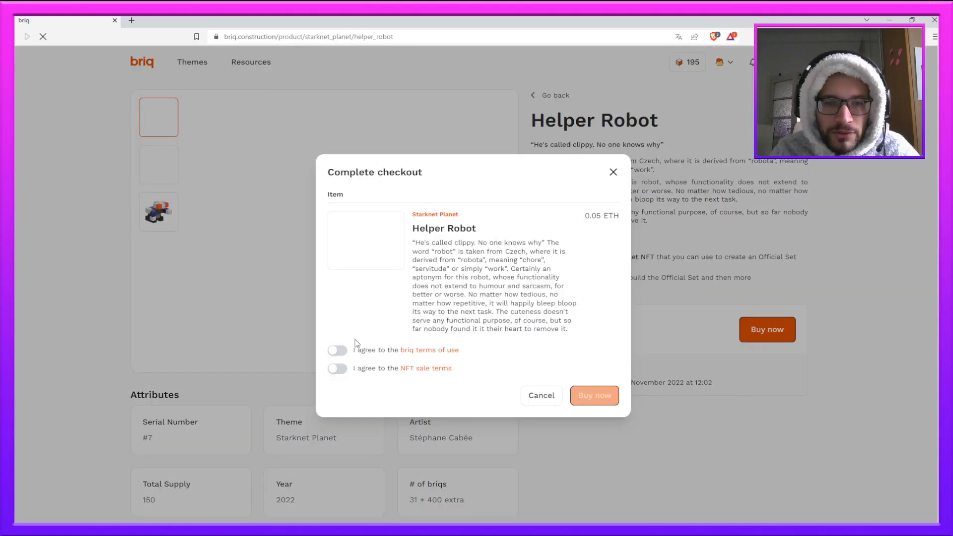
click(338, 350)
click(338, 368)
click(591, 396)
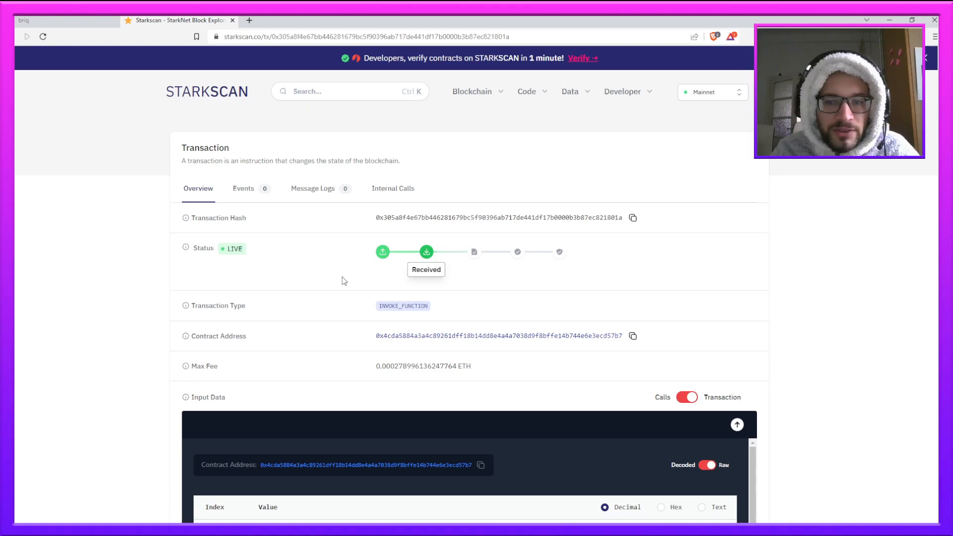
- Return to the briq page, close the Helper Robot checkout and view the image of the built robot
click(59, 21)
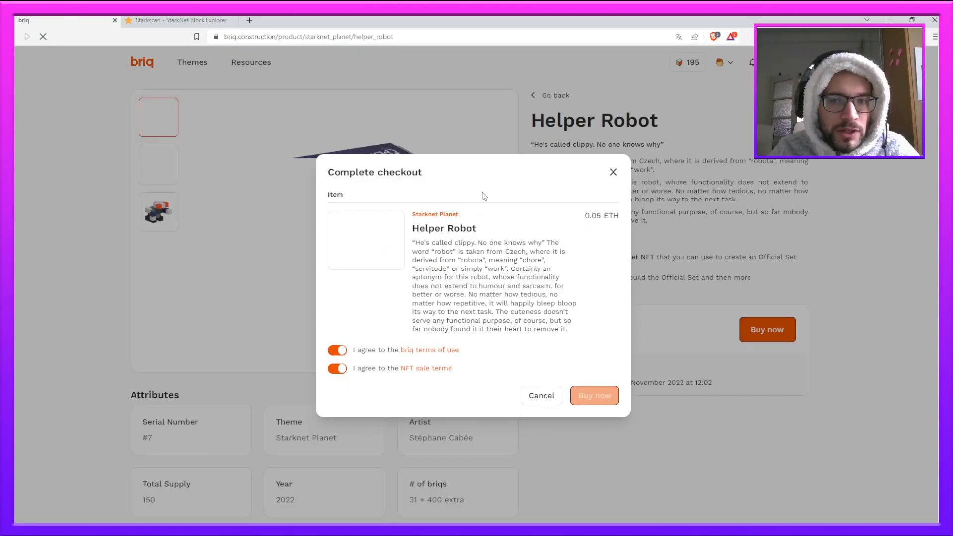
click(613, 172)
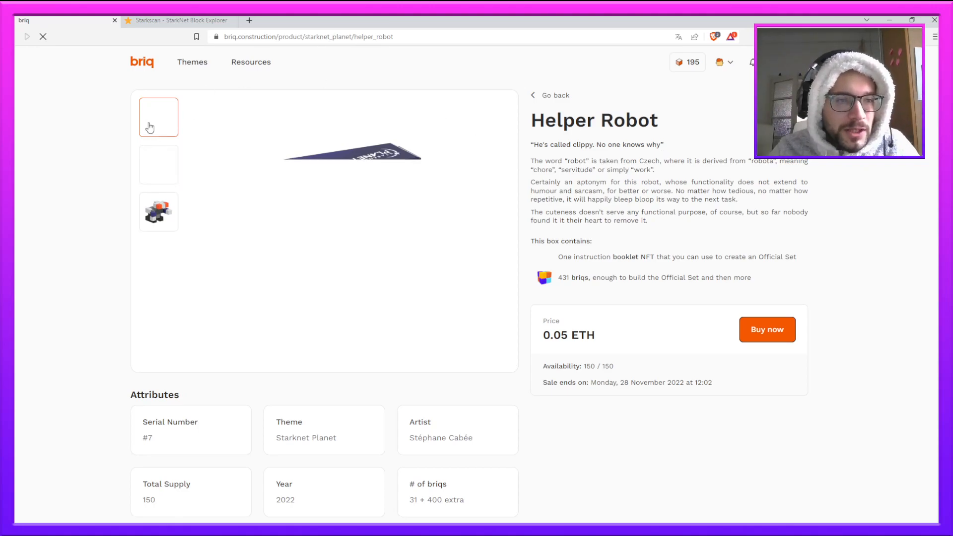
click(158, 204)
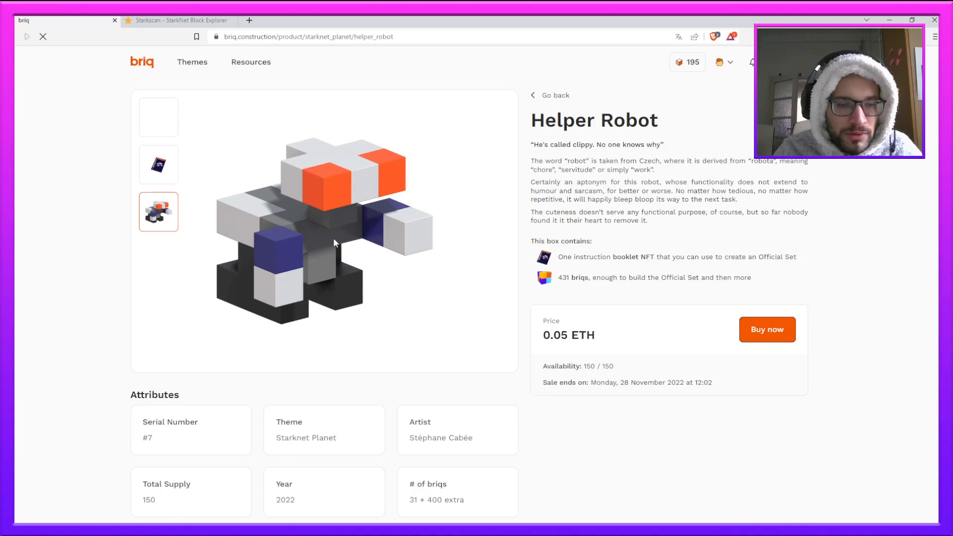
scroll(321, 293, down, 3)
scroll(318, 290, up, 3)
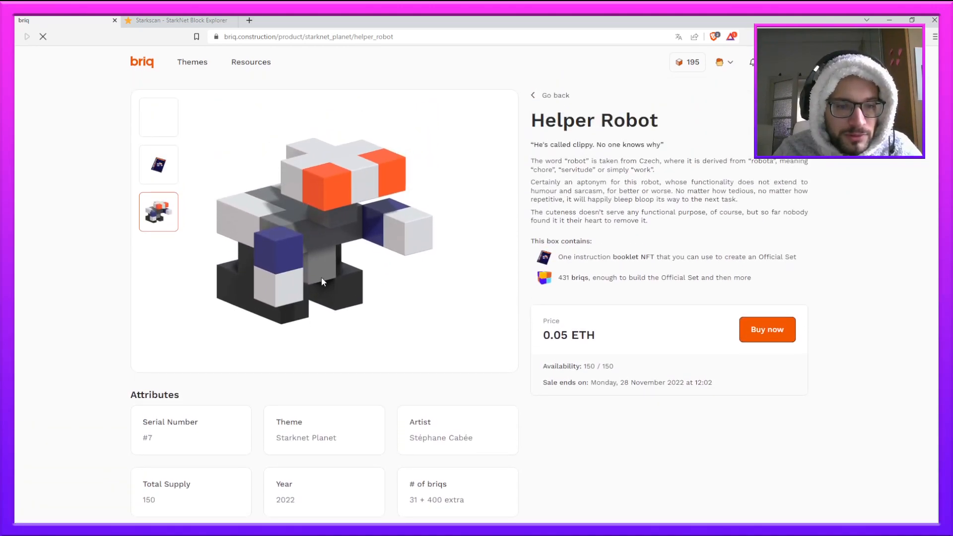
- Open the Landing Module box from the Starknet Planet theme and view its booklet and built-model images
click(203, 64)
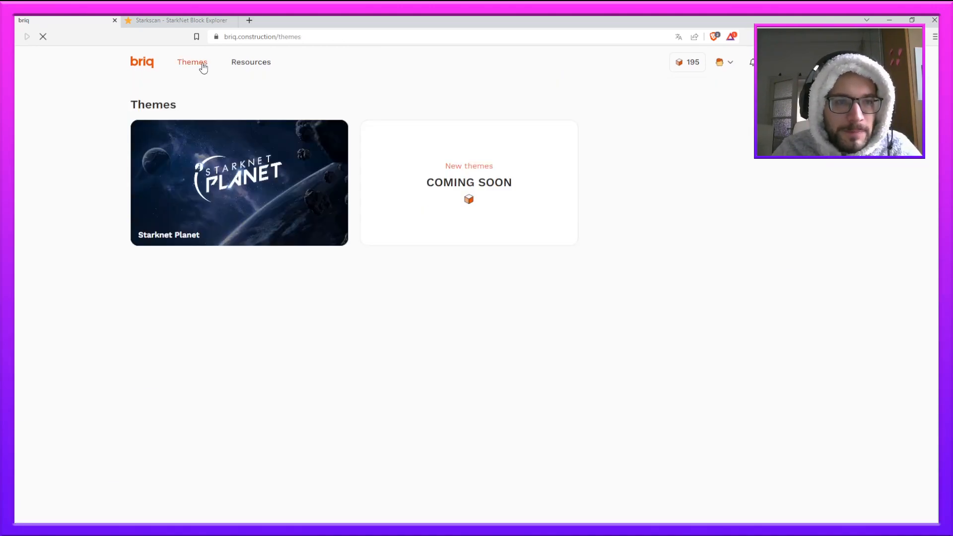
click(222, 138)
scroll(297, 234, down, 15)
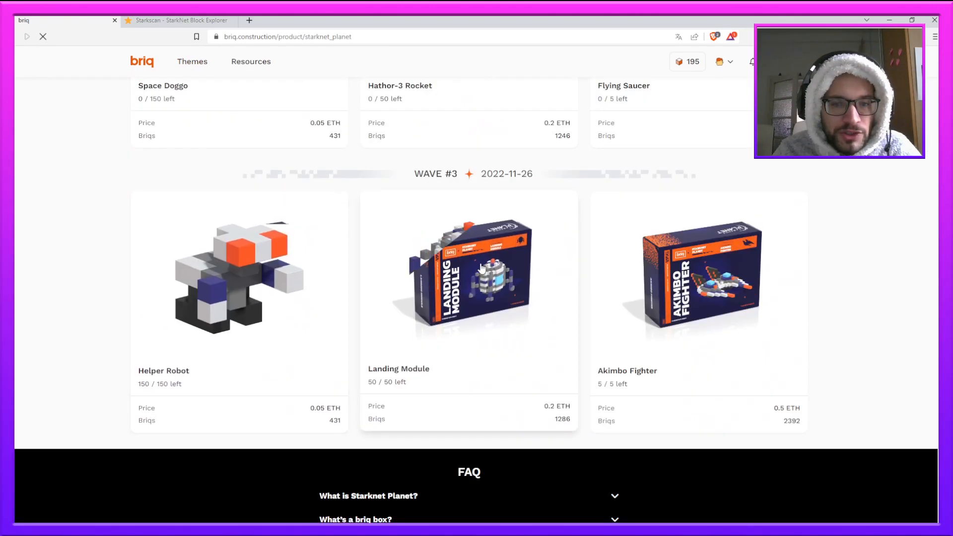
click(370, 237)
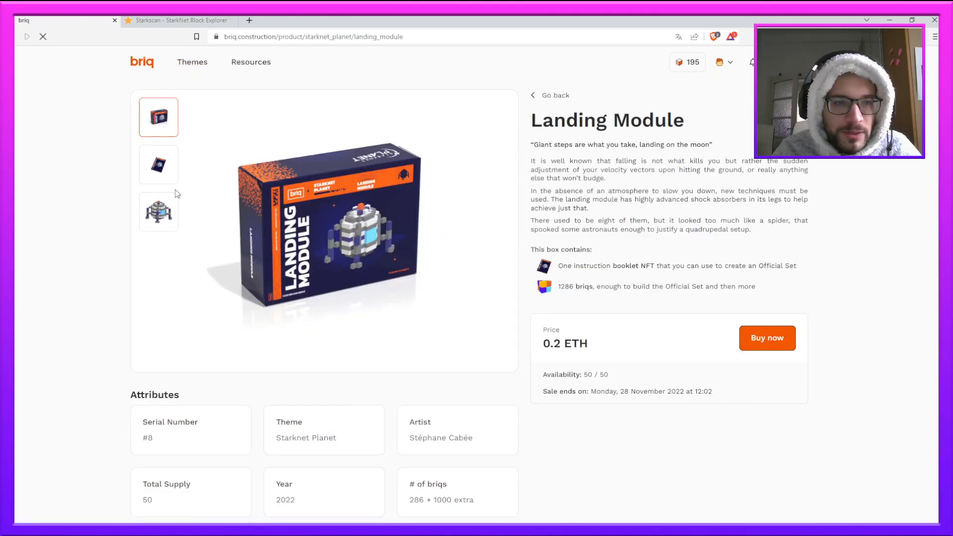
click(155, 177)
click(159, 208)
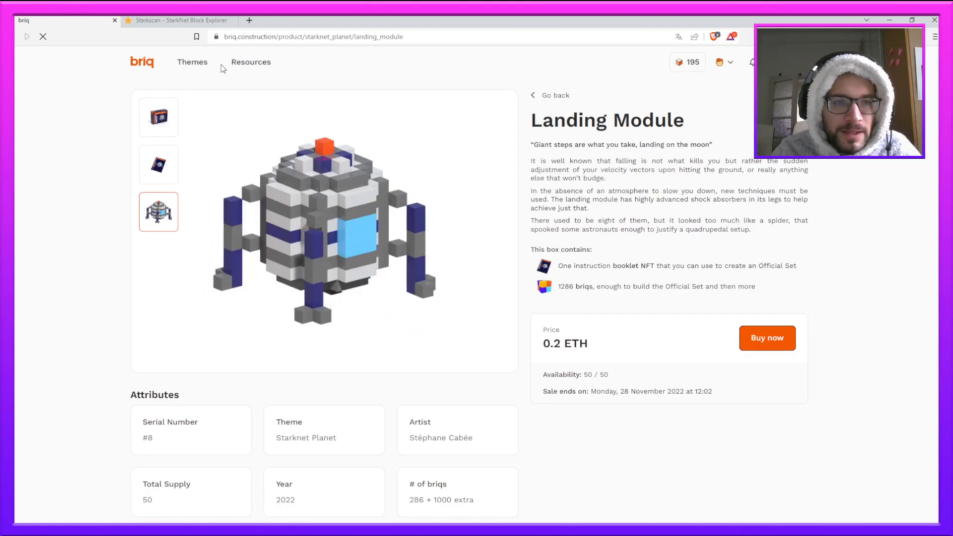
- Open the Akimbo Fighter box from the Starknet Planet theme and view the image of its built model
click(190, 63)
click(341, 198)
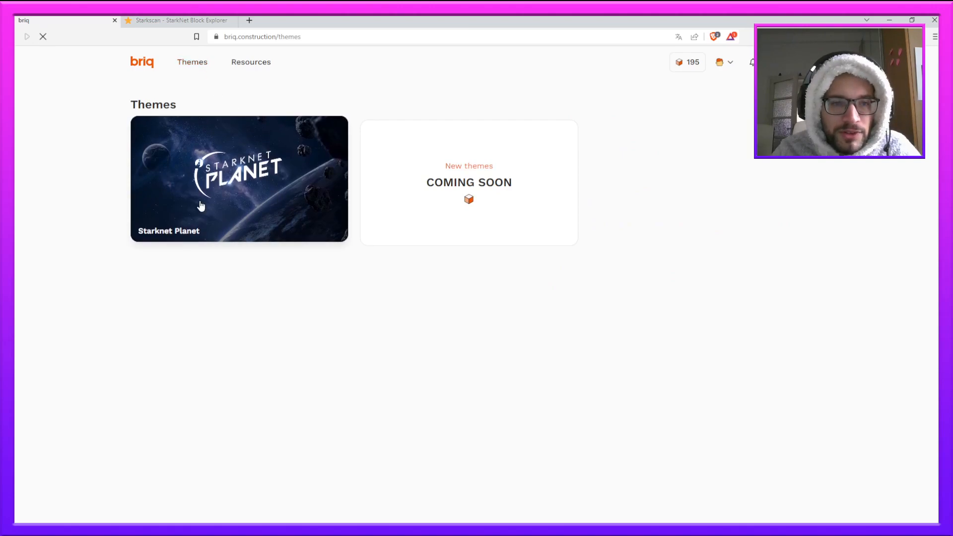
scroll(372, 273, down, 10)
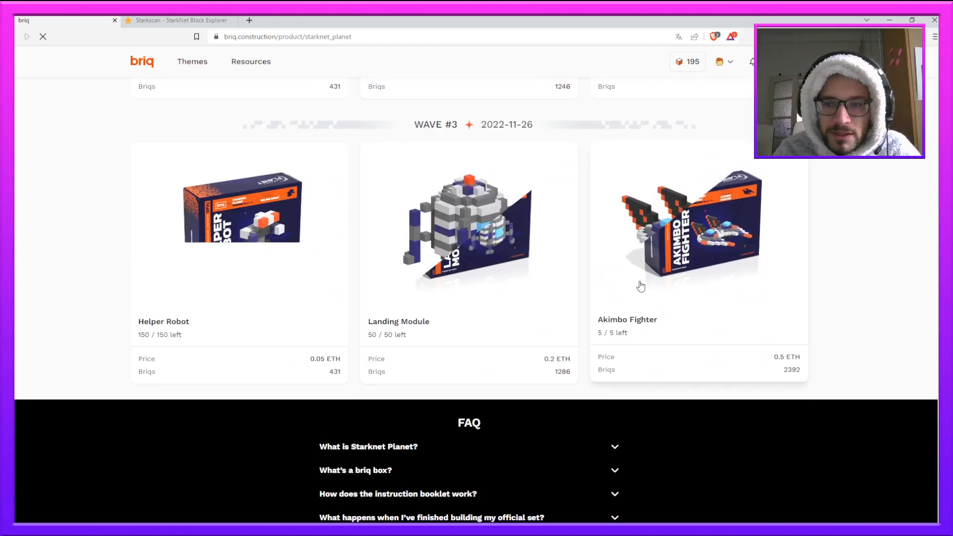
click(689, 254)
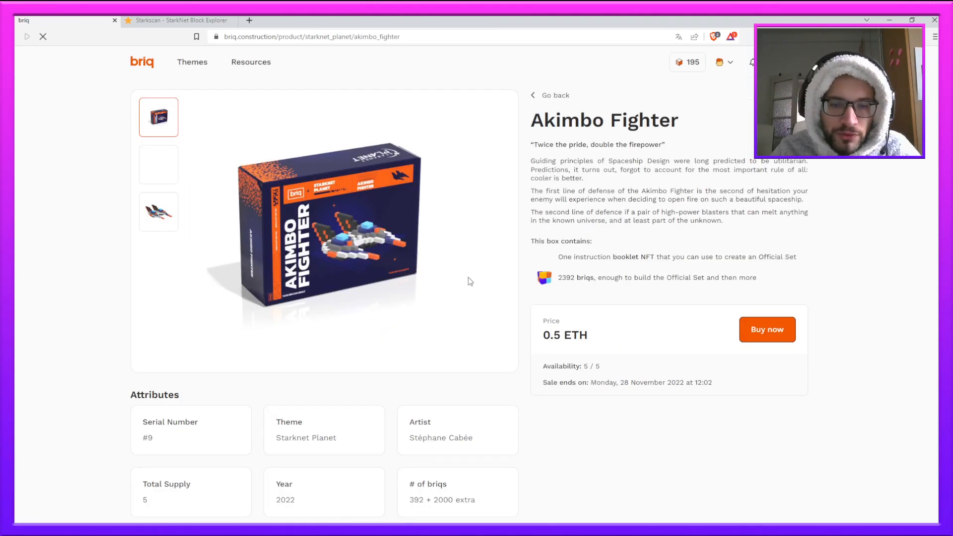
drag(415, 501, 425, 501)
click(160, 214)
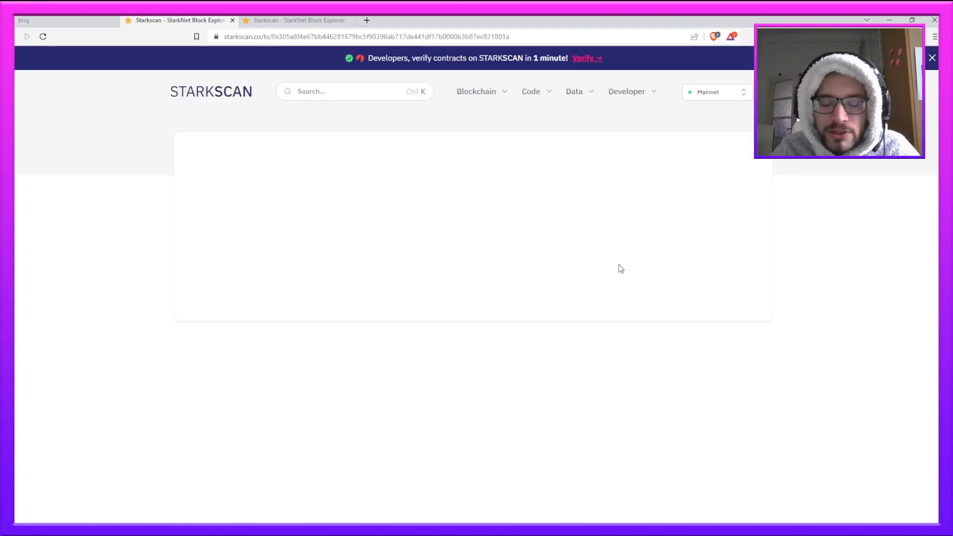
- Examine the input data of the purchase transaction on Starkscan
scroll(469, 300, down, 7)
scroll(445, 346, down, 1)
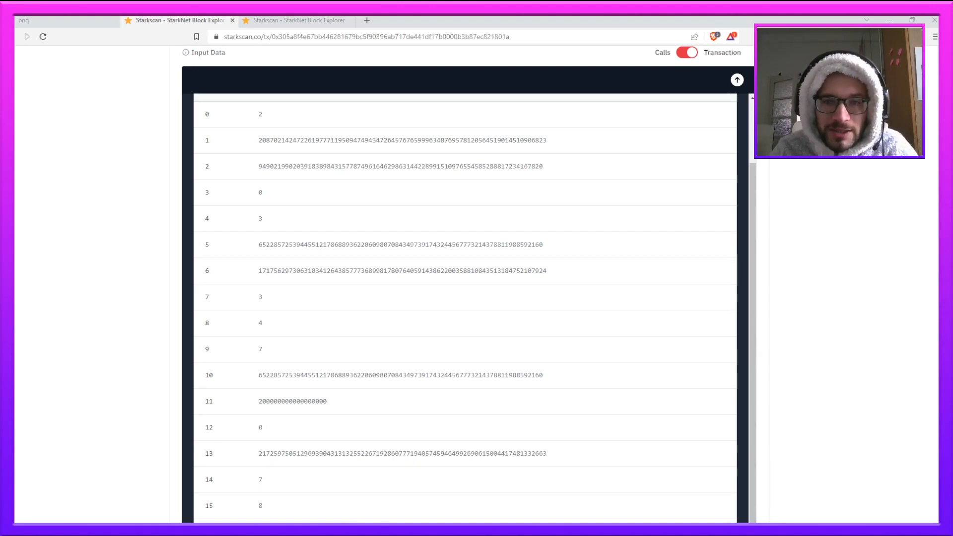
- Reload the purchase transaction on Starkscan to check its status and look at the other open transaction
click(43, 37)
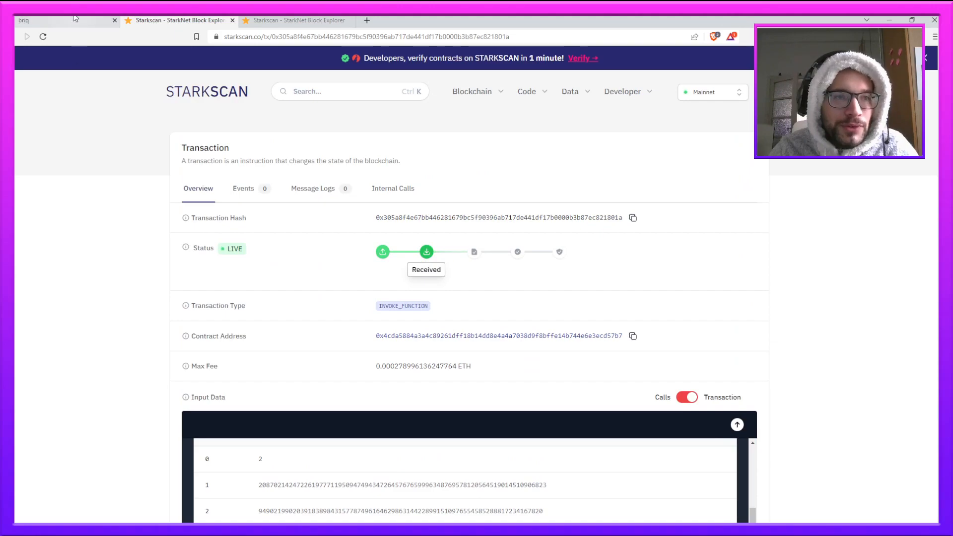
click(41, 41)
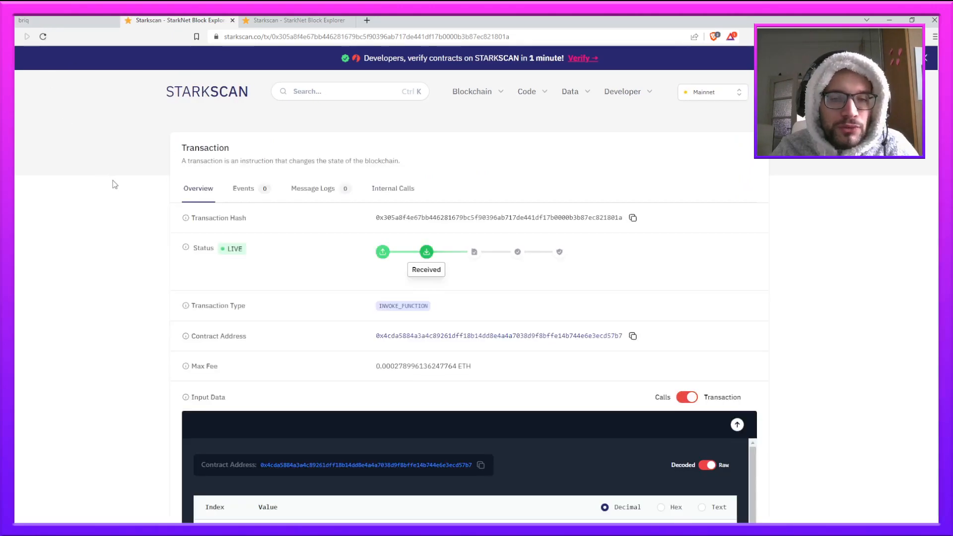
click(280, 19)
- Return to briq, open the Starknet Planet theme and check how many Wave #3 boxes are left
click(66, 20)
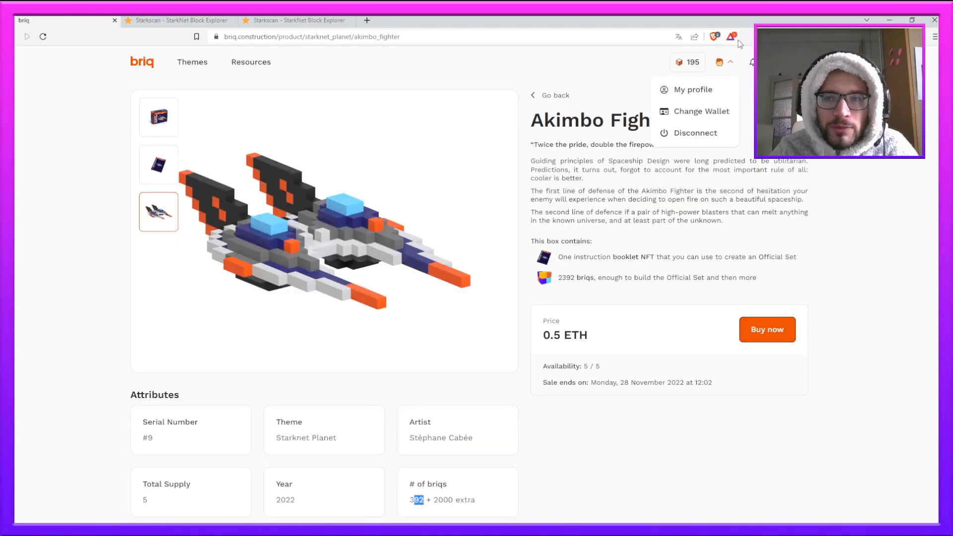
click(145, 64)
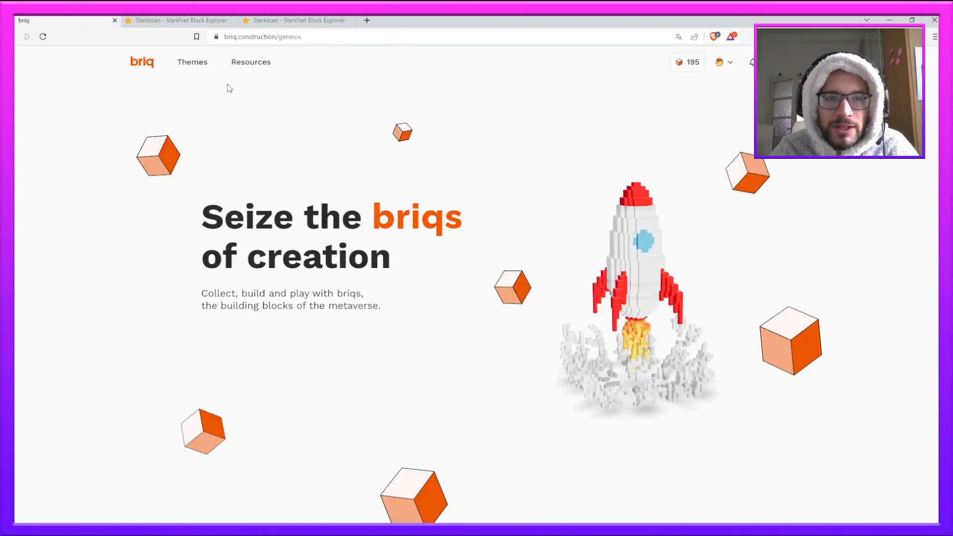
click(194, 64)
click(296, 173)
scroll(287, 242, down, 15)
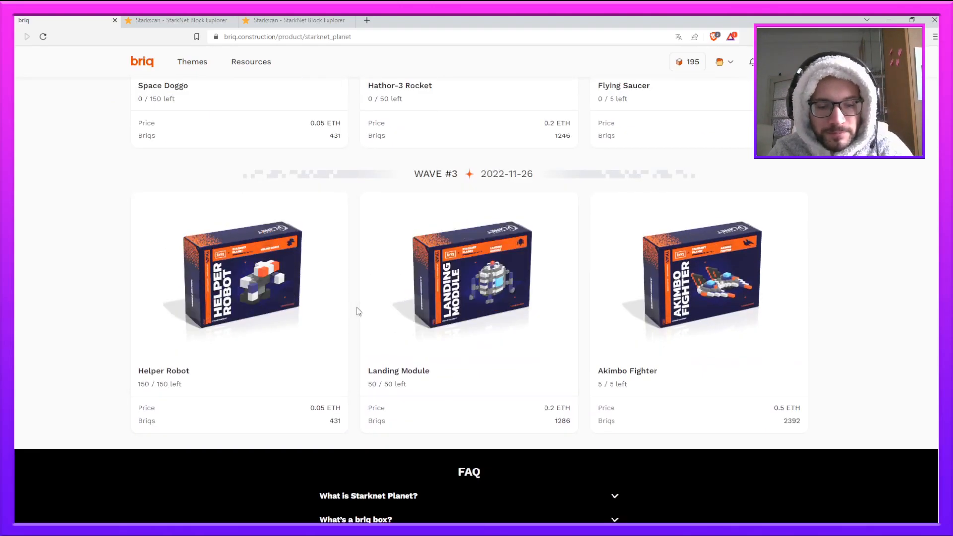
scroll(356, 306, down, 5)
scroll(359, 298, up, 16)
scroll(360, 293, down, 13)
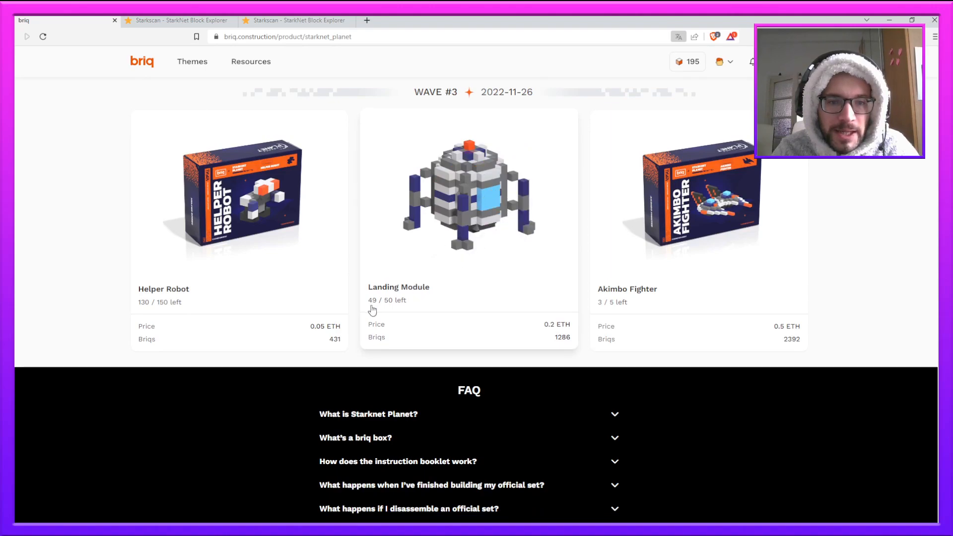
- Reload the purchase transaction on Starkscan and review its status, fee and input data
click(205, 20)
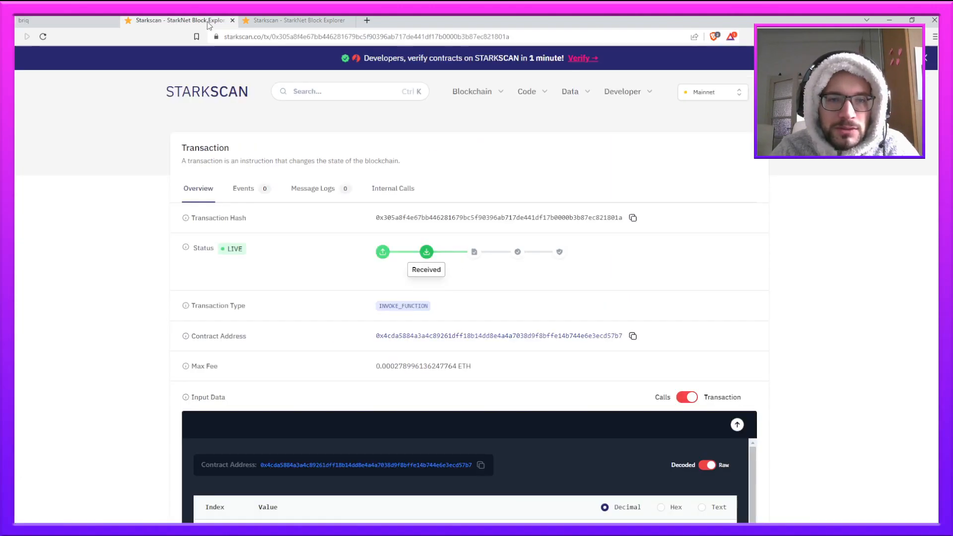
click(43, 38)
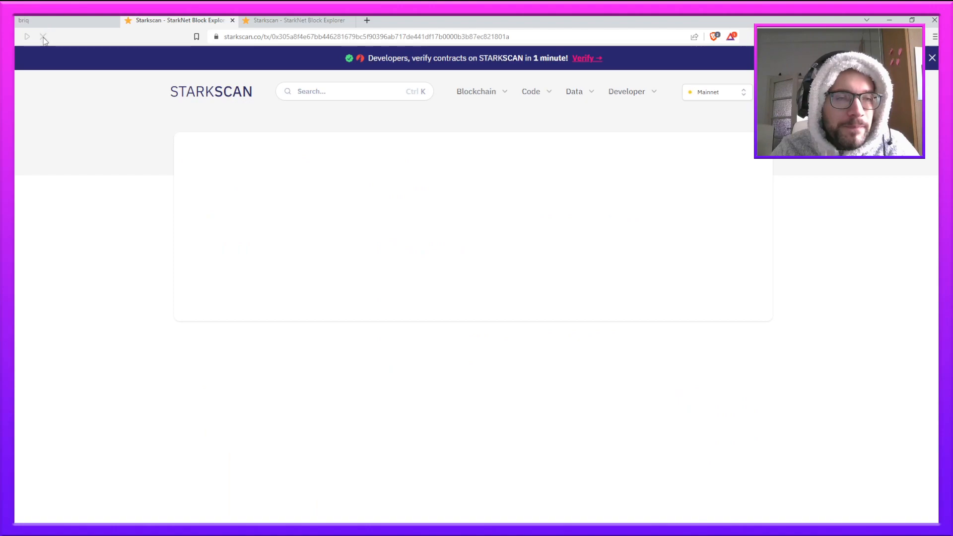
scroll(75, 169, down, 7)
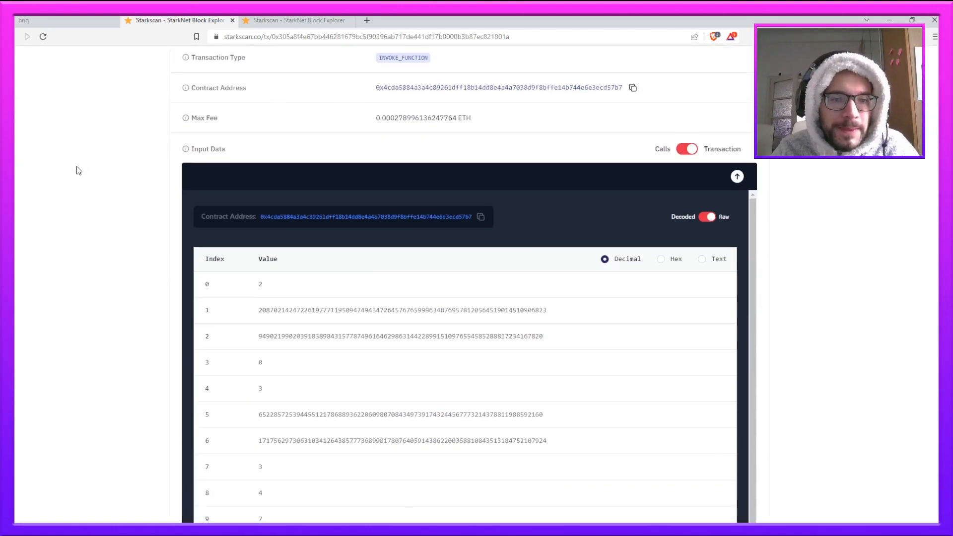
scroll(76, 170, up, 8)
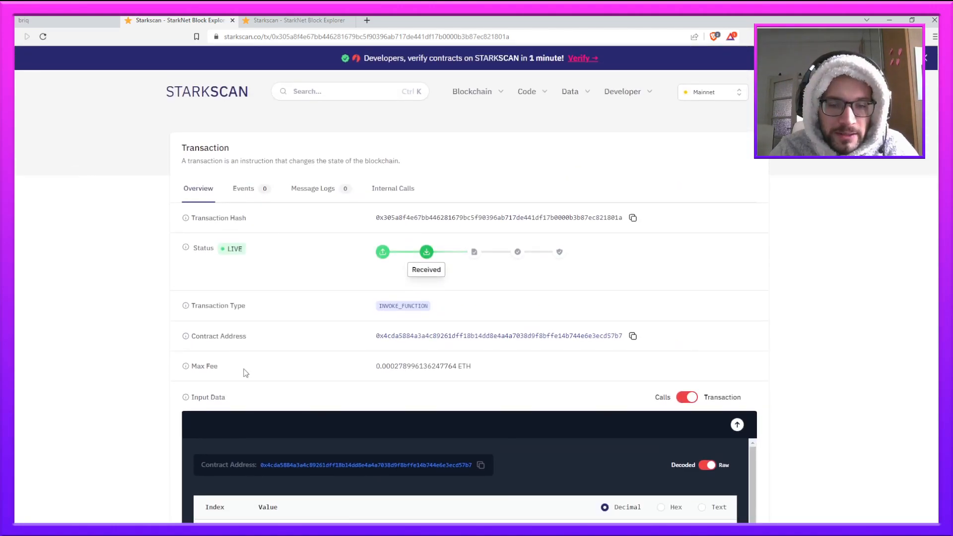
- Go back to the briq Starknet Planet page and look over the Wave #3 boxes and their availability
click(49, 20)
scroll(218, 311, down, 4)
scroll(207, 298, up, 3)
scroll(209, 301, up, 1)
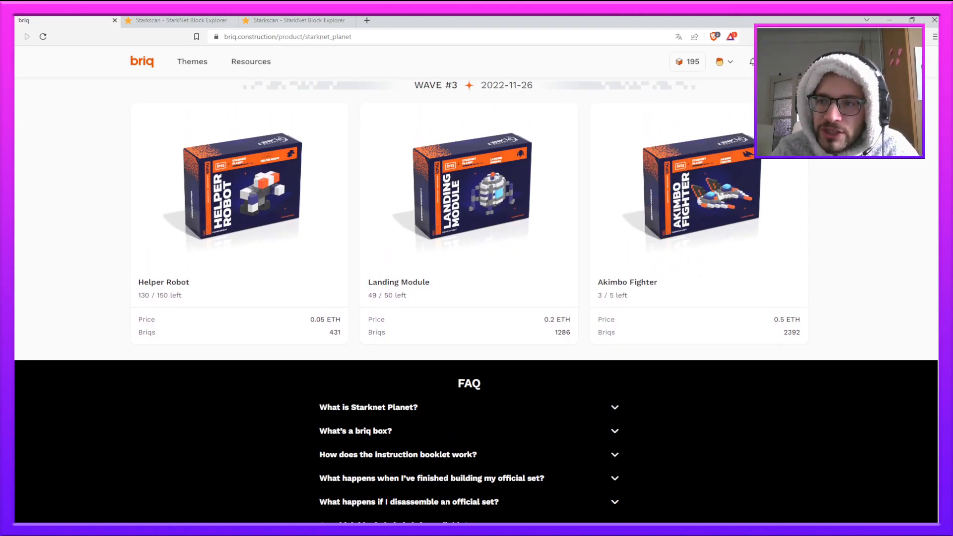
- Open the purchase transaction on Starkscan from briq and close the duplicate Starkscan tabs
click(807, 112)
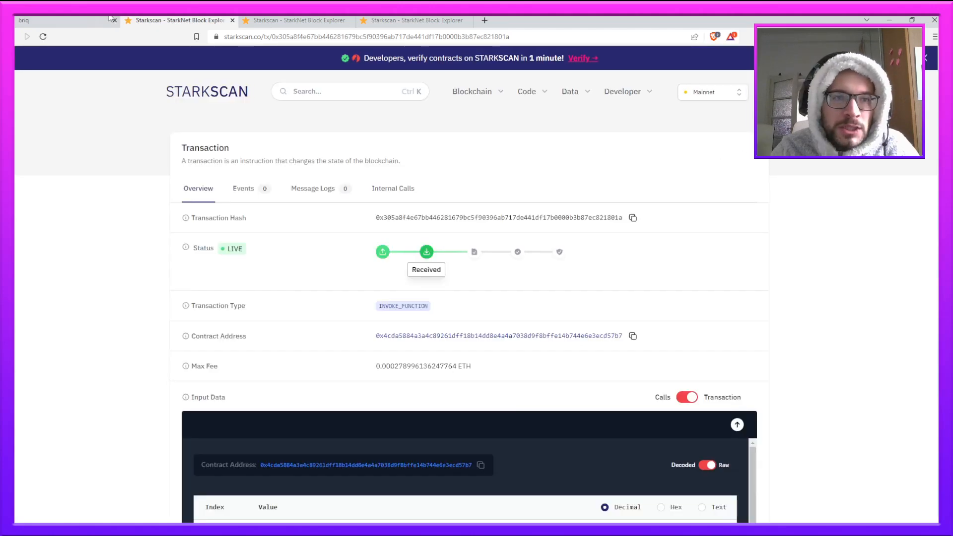
click(350, 21)
click(350, 20)
- Switch to the briq Starknet Planet page and reload it to recheck the Wave #3 stock
click(52, 22)
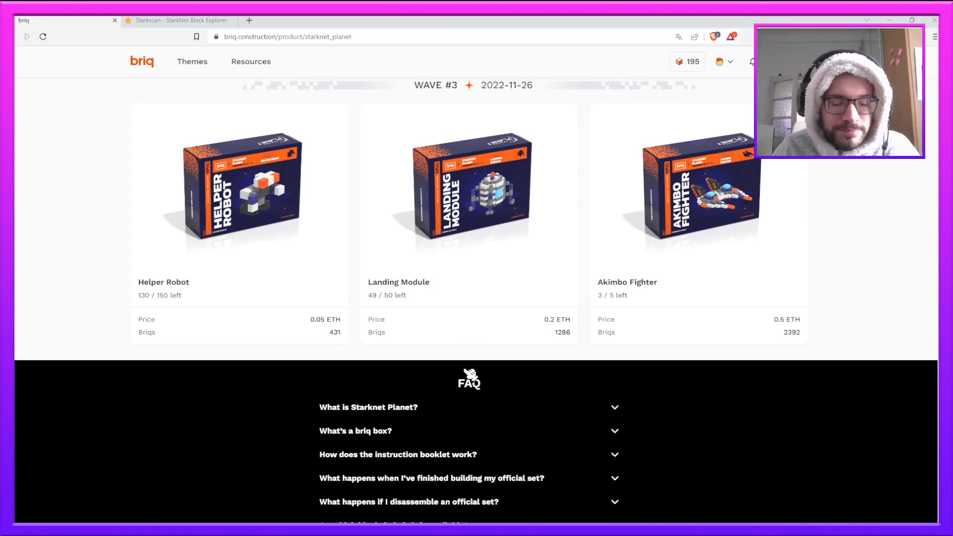
key(F5)
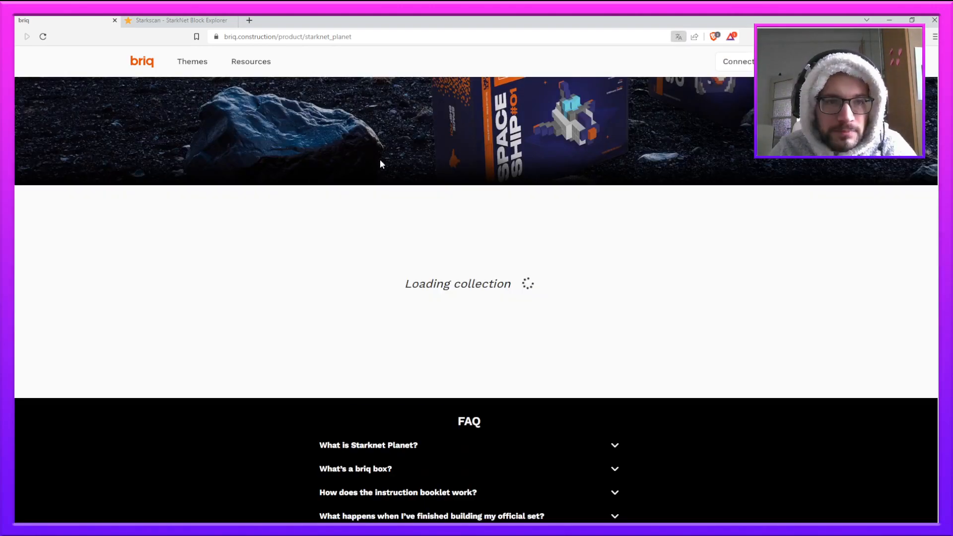
scroll(176, 165, down, 12)
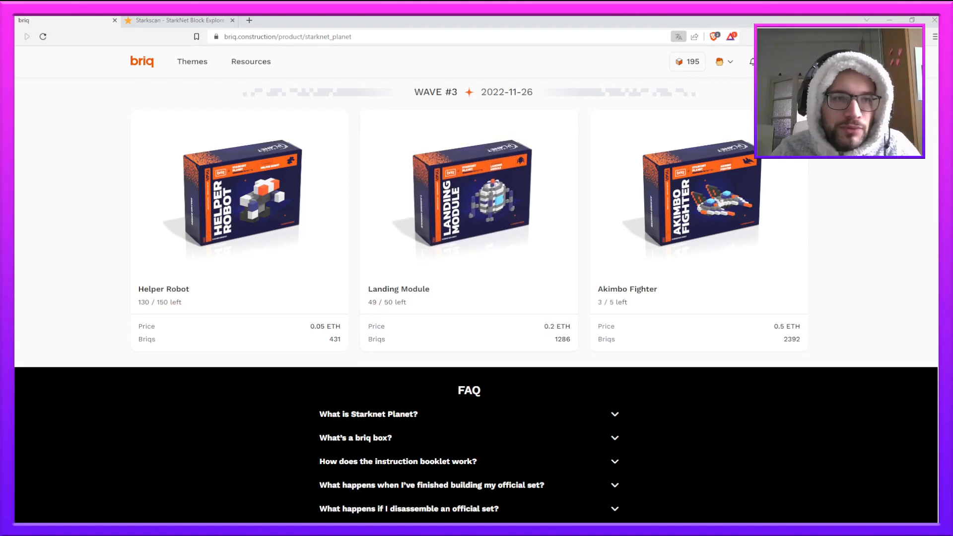
- Refresh the remaining Starkscan transaction page to check the purchase status
click(176, 20)
click(42, 38)
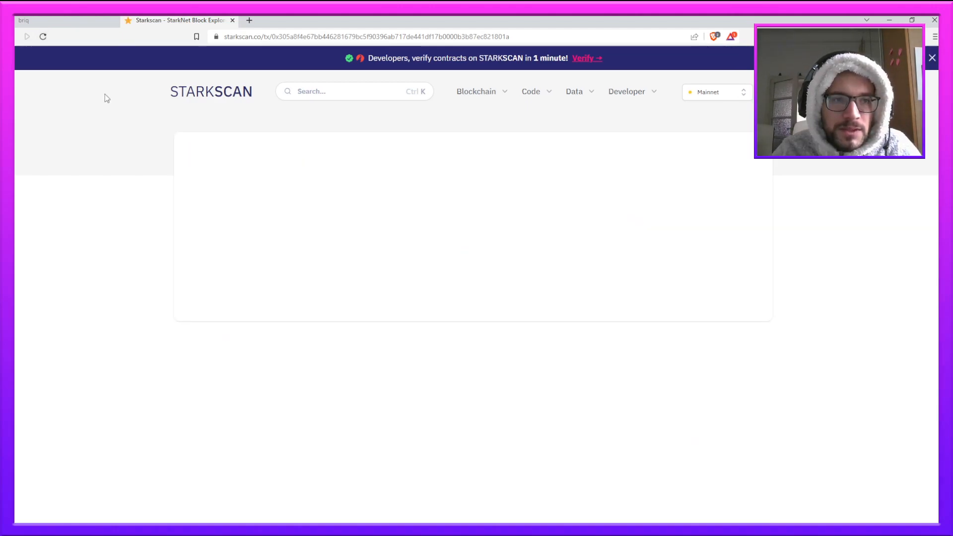
- Return to briq and open the account profile showing the owned boxes and booklets
click(70, 22)
scroll(721, 66, up, 3)
click(721, 63)
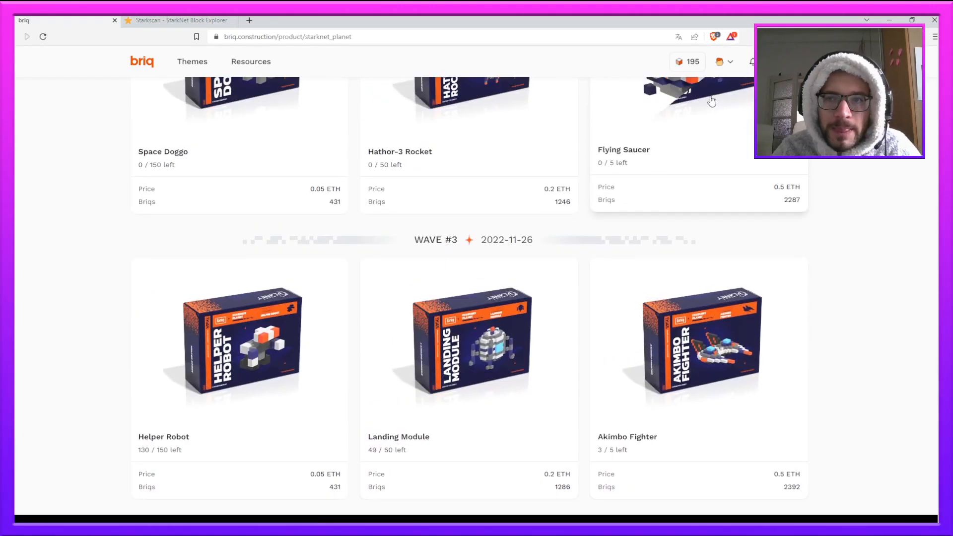
click(720, 64)
click(721, 64)
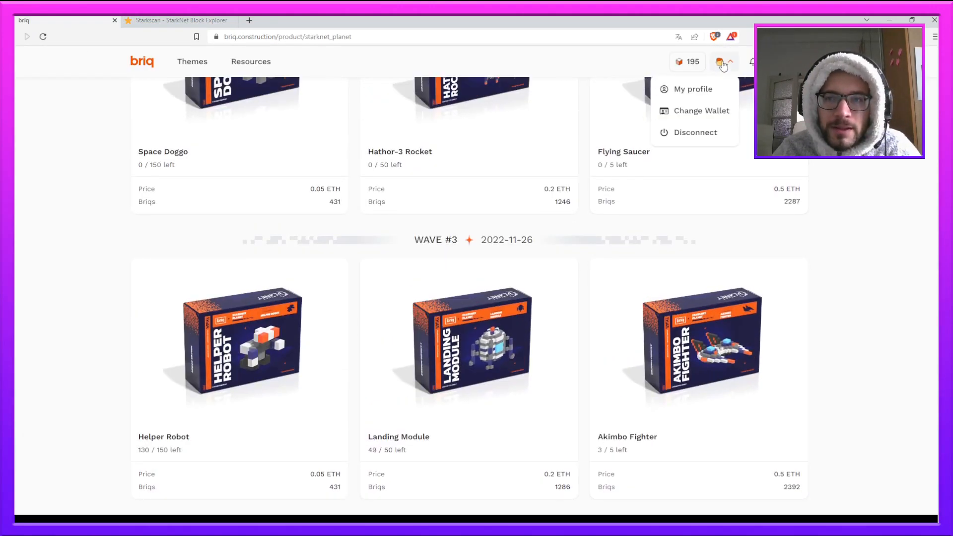
click(709, 90)
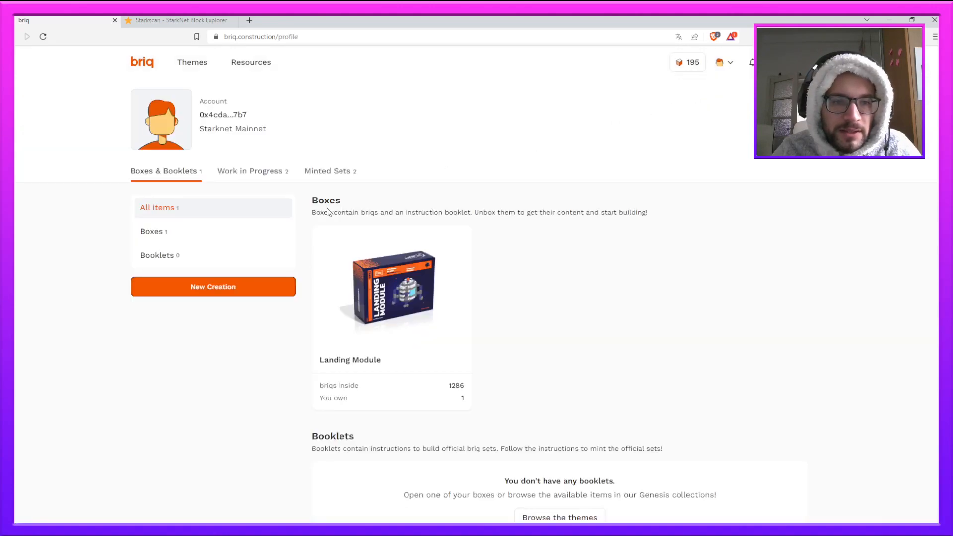
- Unbox the owned Landing Module box, agreeing to both sets of terms
click(427, 297)
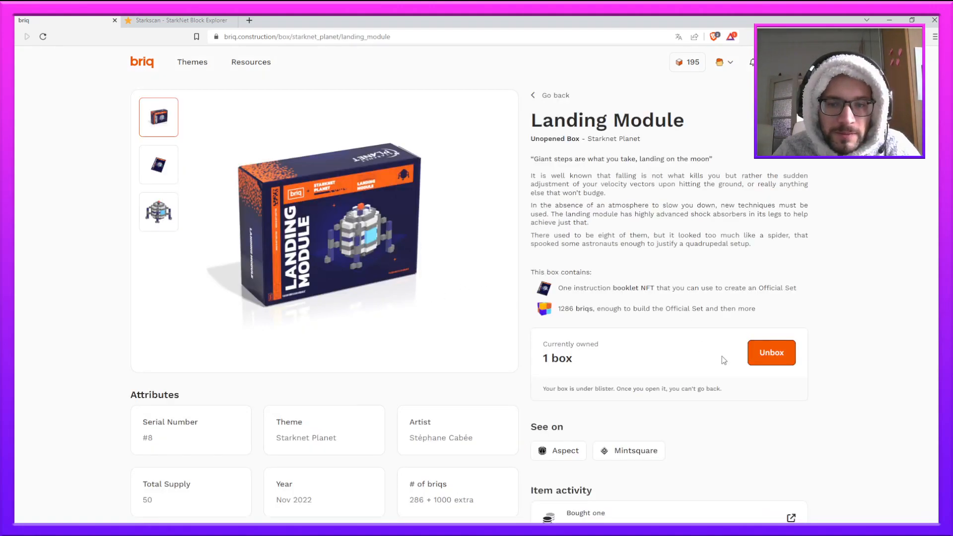
click(773, 357)
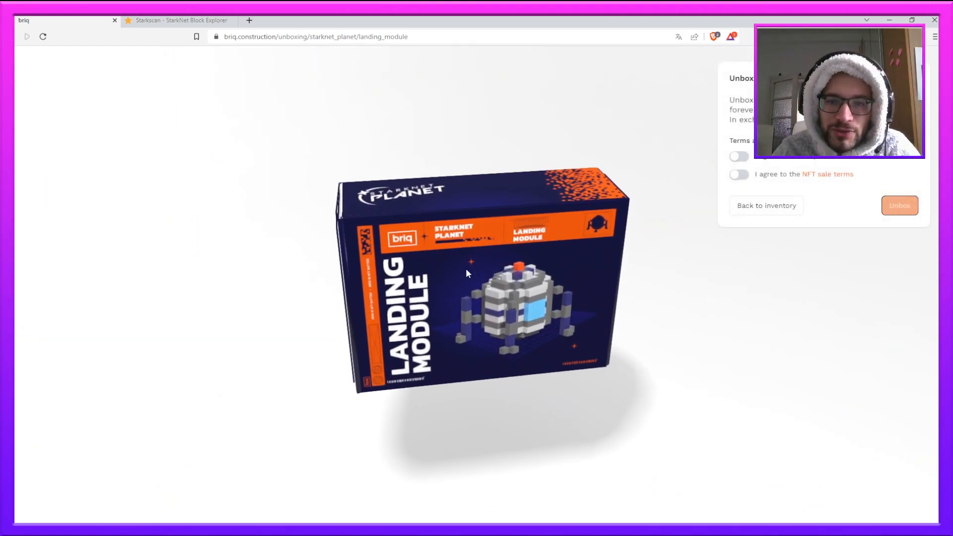
click(739, 157)
click(740, 175)
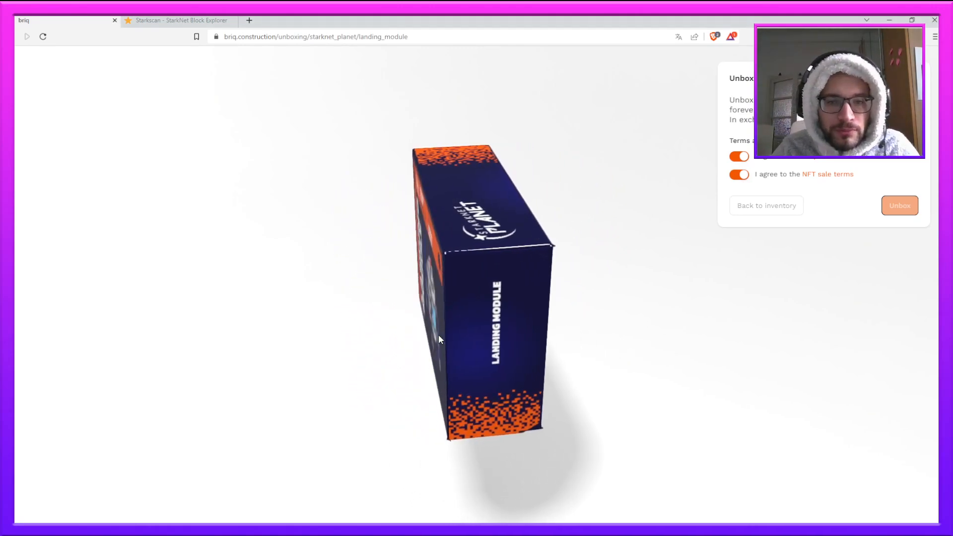
- Load the briq Starknet Planet page in place of the Starkscan transaction and glance at the unboxing progress
click(170, 23)
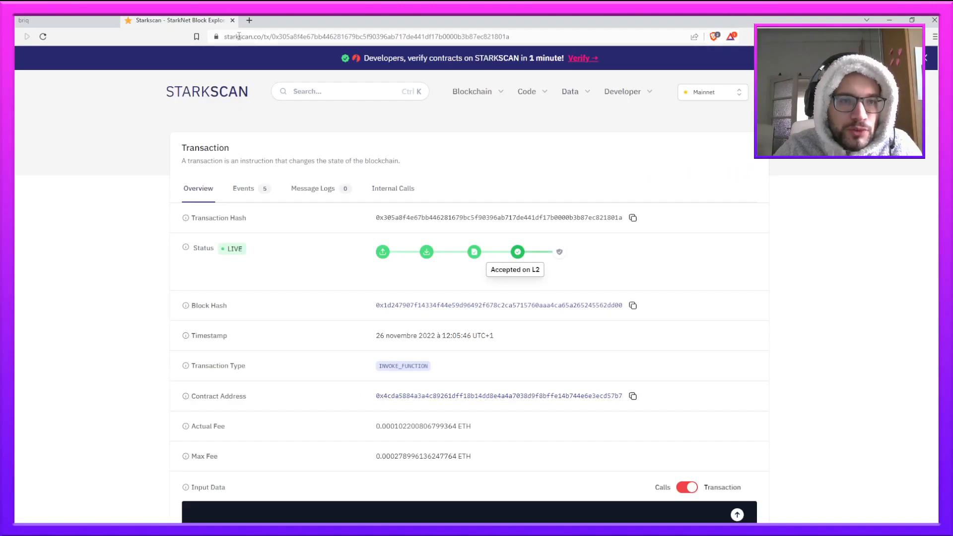
click(240, 37)
text(br)
click(246, 54)
click(86, 19)
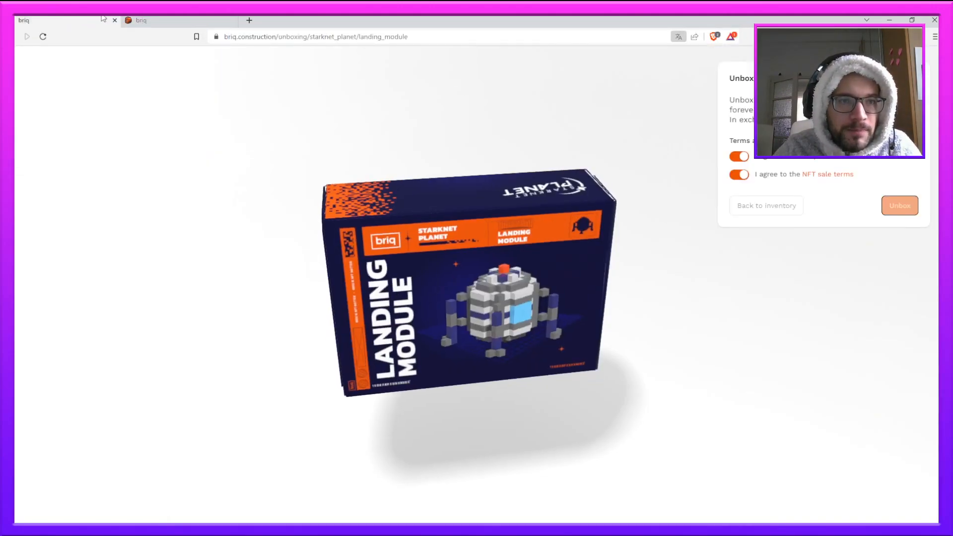
click(169, 20)
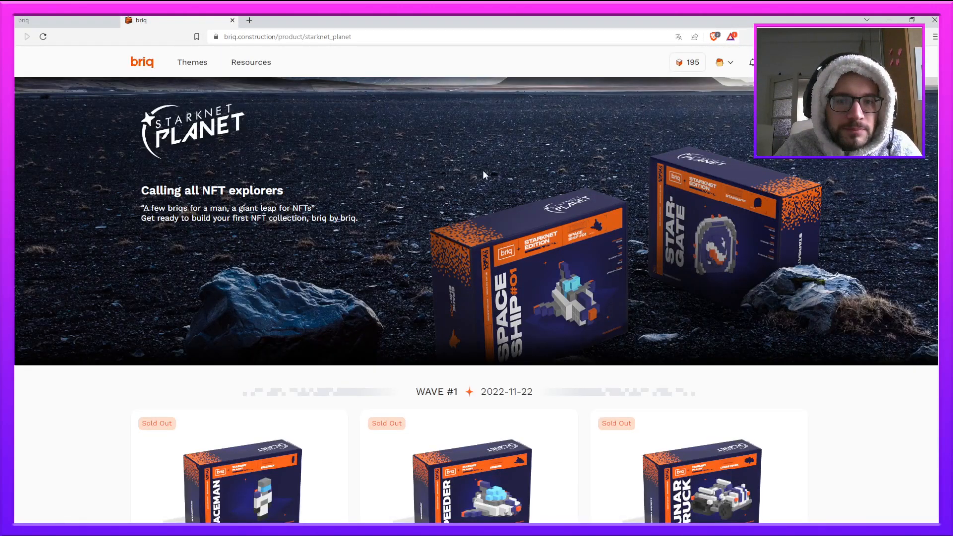
- Check the Wave #3 box availability and expand the "What is Starknet Planet?" FAQ entry
scroll(225, 183, down, 1)
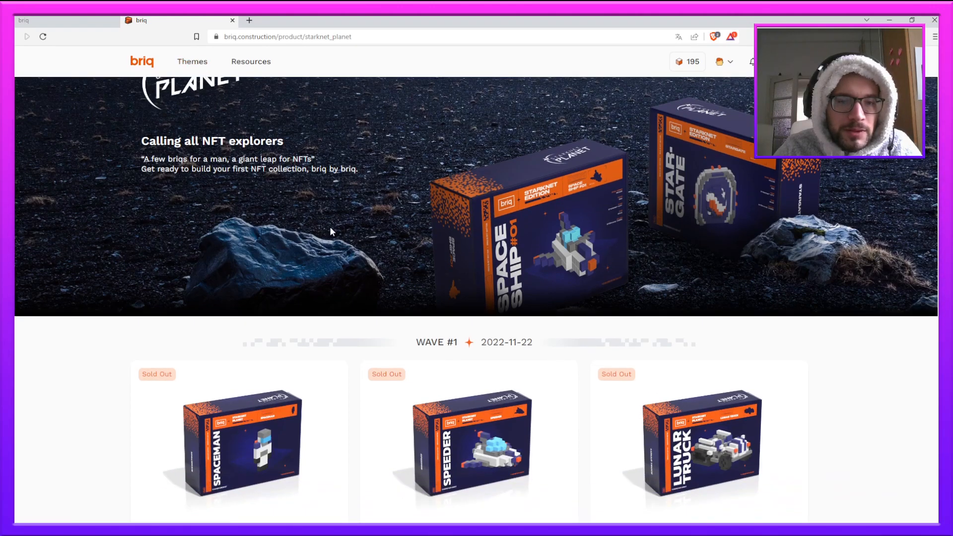
scroll(350, 259, down, 10)
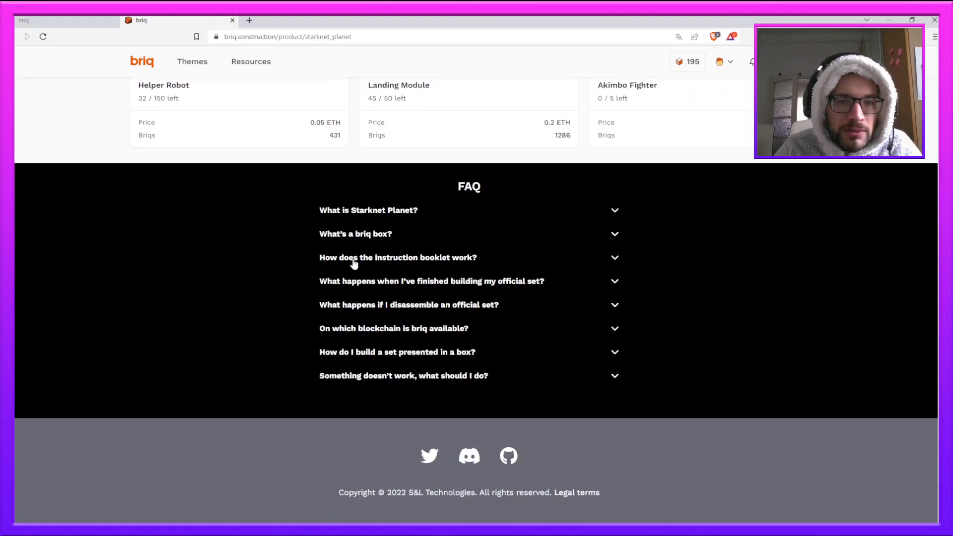
click(201, 20)
click(380, 213)
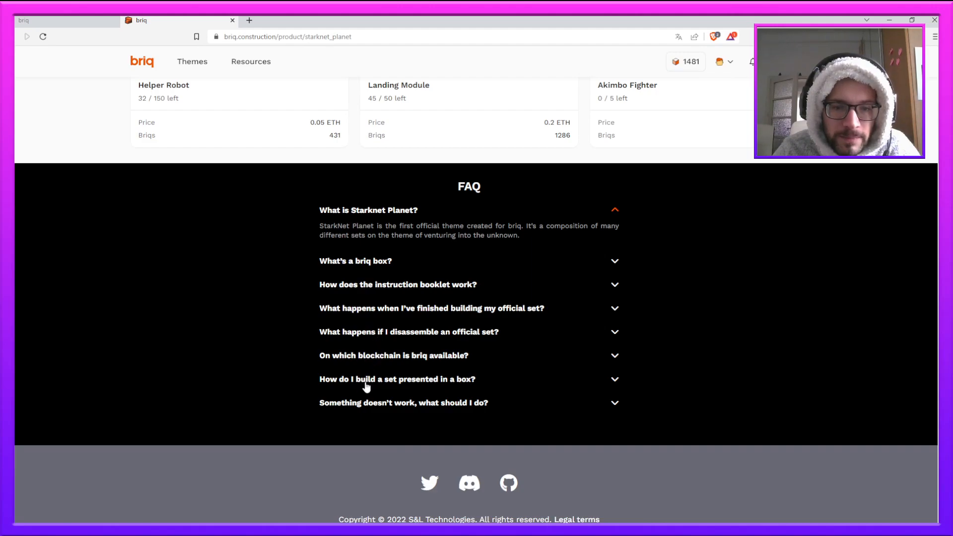
- Return to the opened Landing Module box, open its set in the builder and start the step-by-step booklet instructions
click(48, 21)
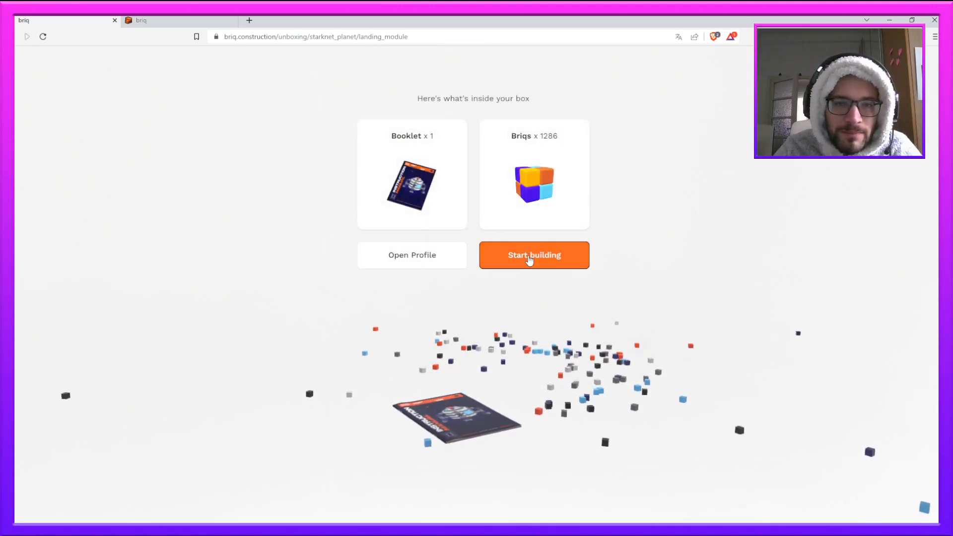
click(530, 264)
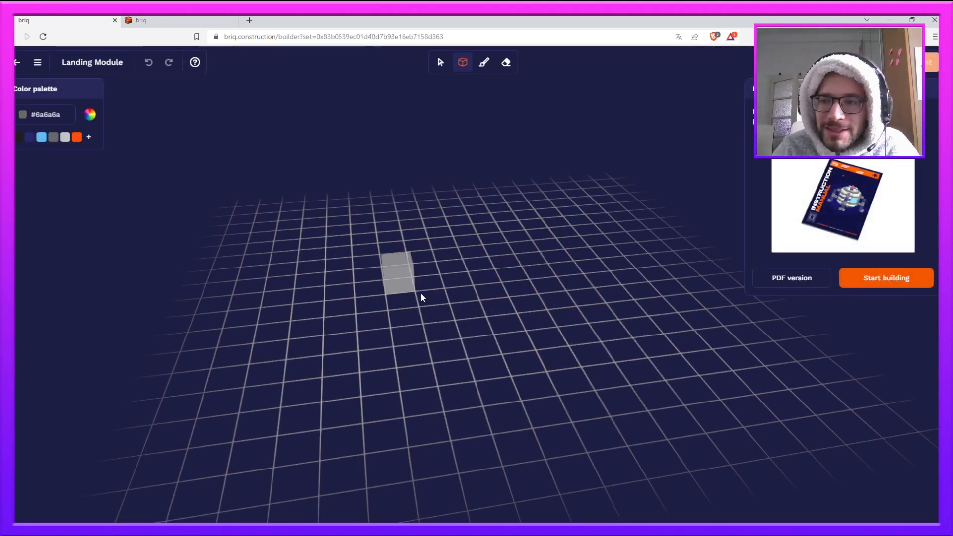
click(888, 278)
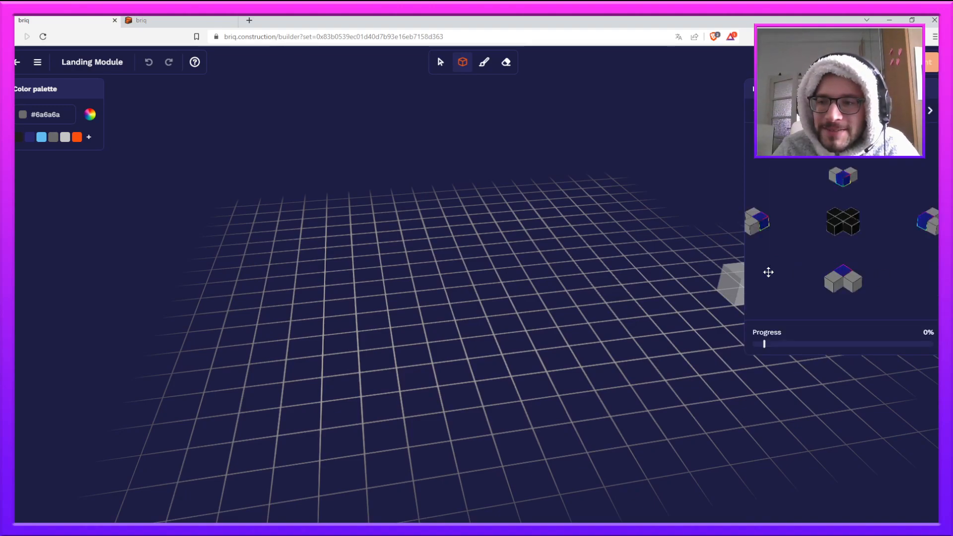
- Place five black (#1e1e1e) briqs on the grid in an X pattern, one in the centre and four diagonally around it
click(20, 139)
right_drag(450, 259, 376, 219)
drag(376, 218, 379, 330)
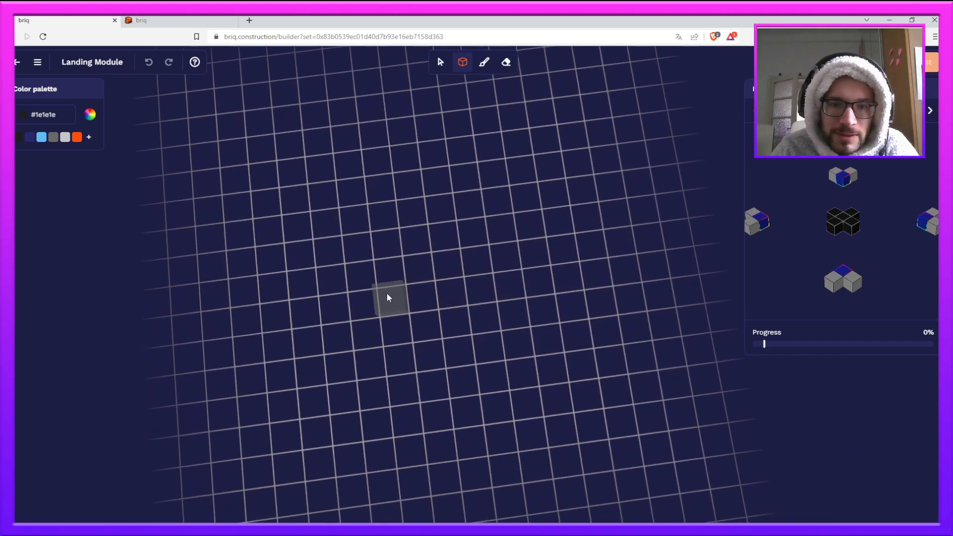
click(414, 237)
click(445, 258)
click(472, 229)
click(433, 295)
click(481, 291)
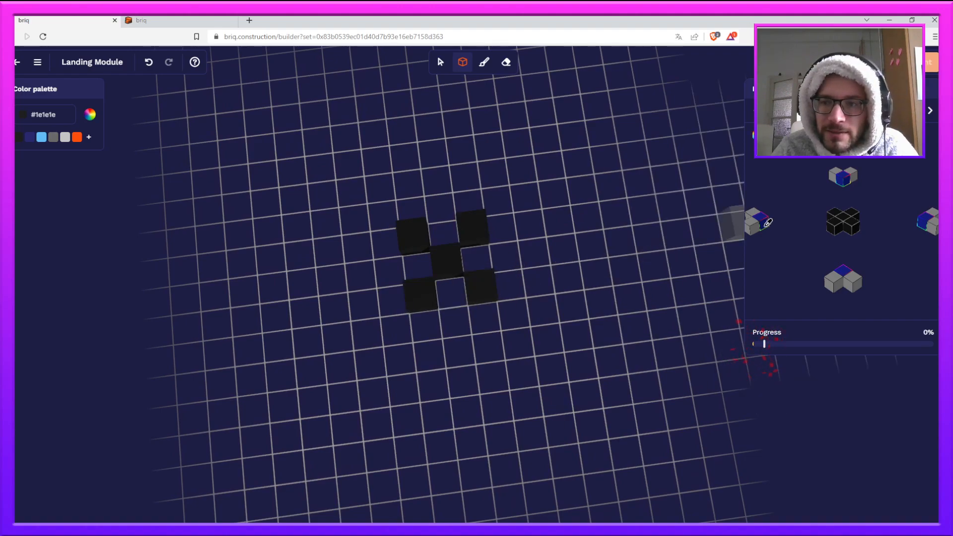
- Pick the grey #6a6a6a from the booklet's model as the briq colour and rotate that model to inspect the layout
click(758, 222)
mouse_move(806, 220)
mouse_down()
mouse_move(846, 164)
mouse_move(834, 196)
mouse_move(812, 214)
mouse_up()
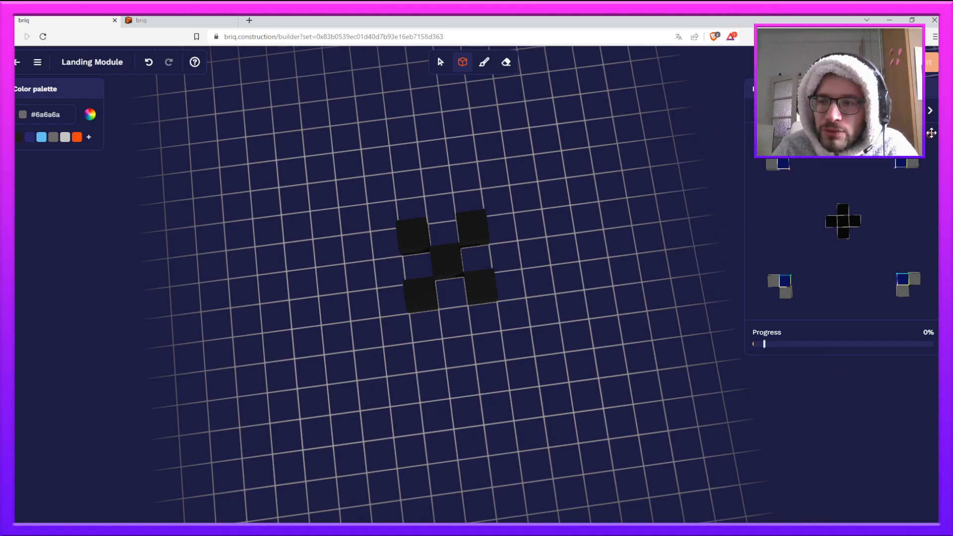
click(932, 136)
drag(819, 247, 800, 187)
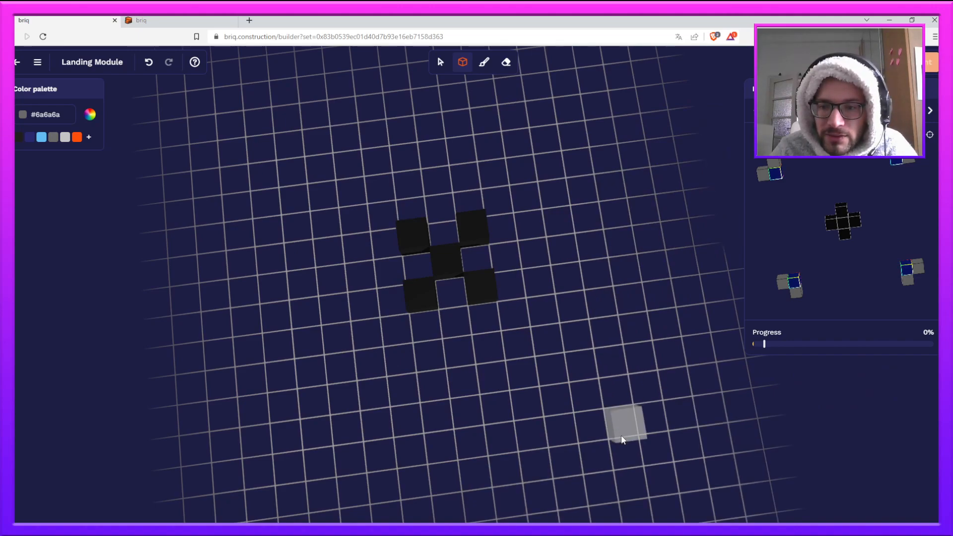
- Place an L-shaped group of three grey #6a6a6a briqs diagonally outside each of the four arms of the black X
drag(627, 447, 654, 443)
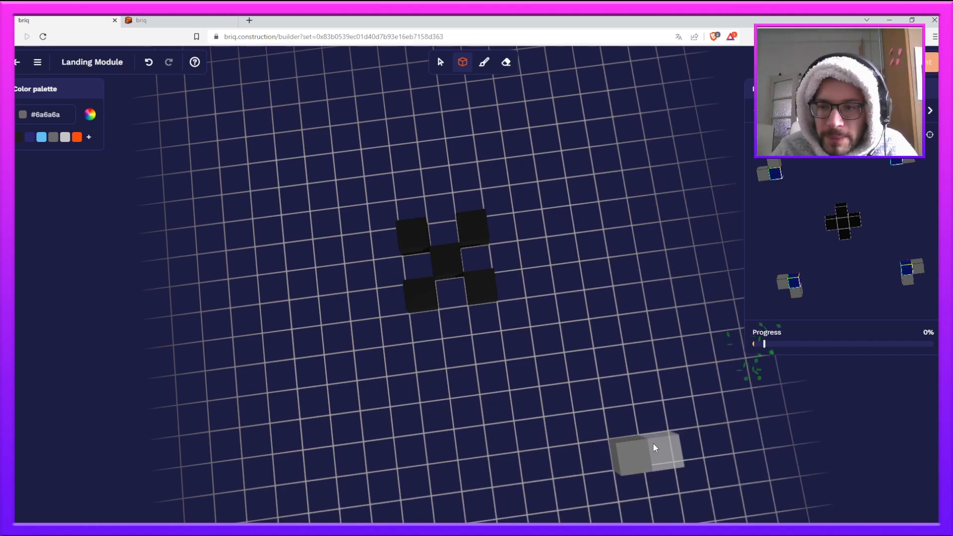
click(628, 480)
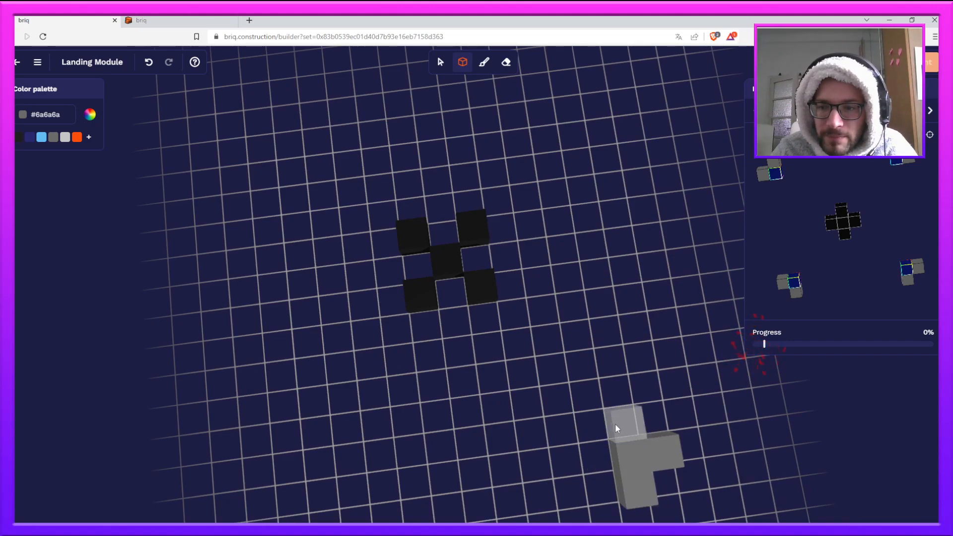
scroll(606, 379, down, 5)
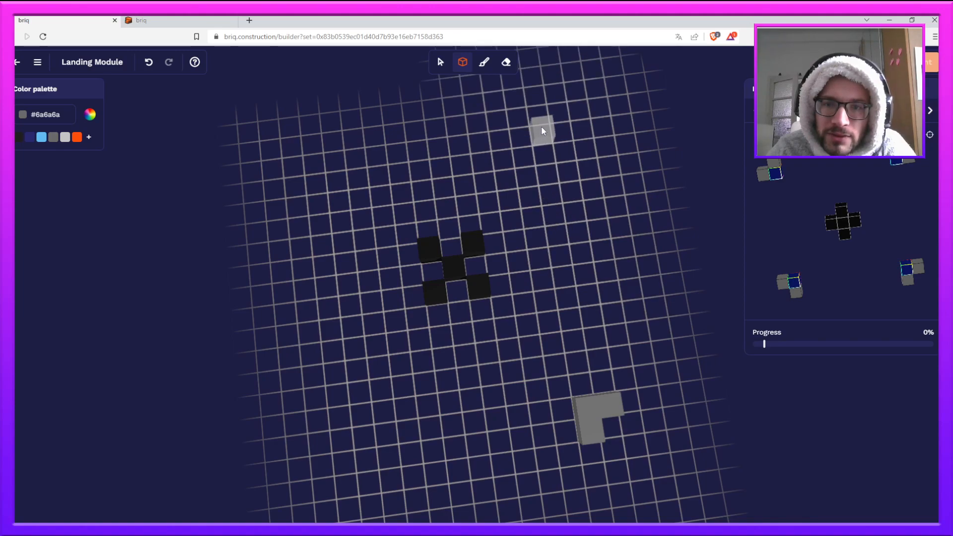
click(539, 112)
click(535, 95)
click(560, 108)
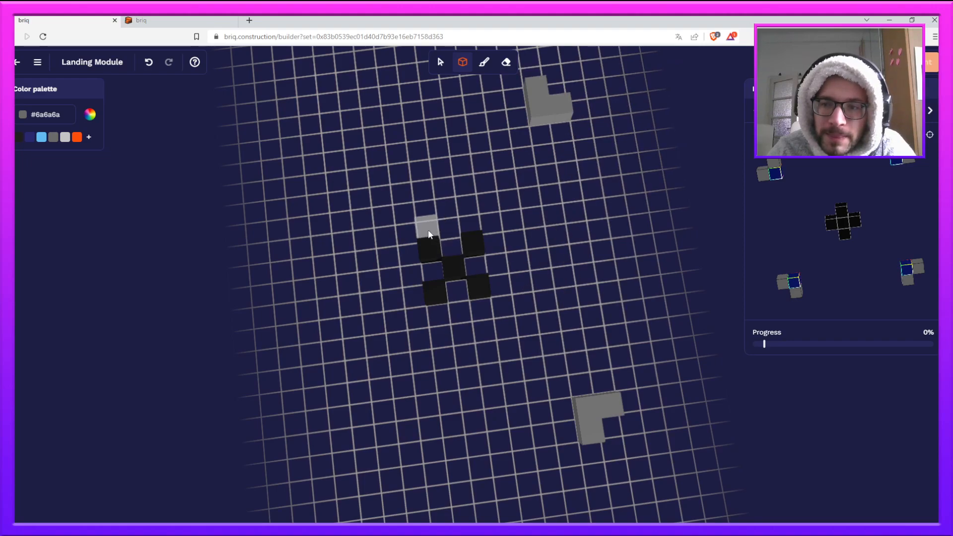
click(373, 135)
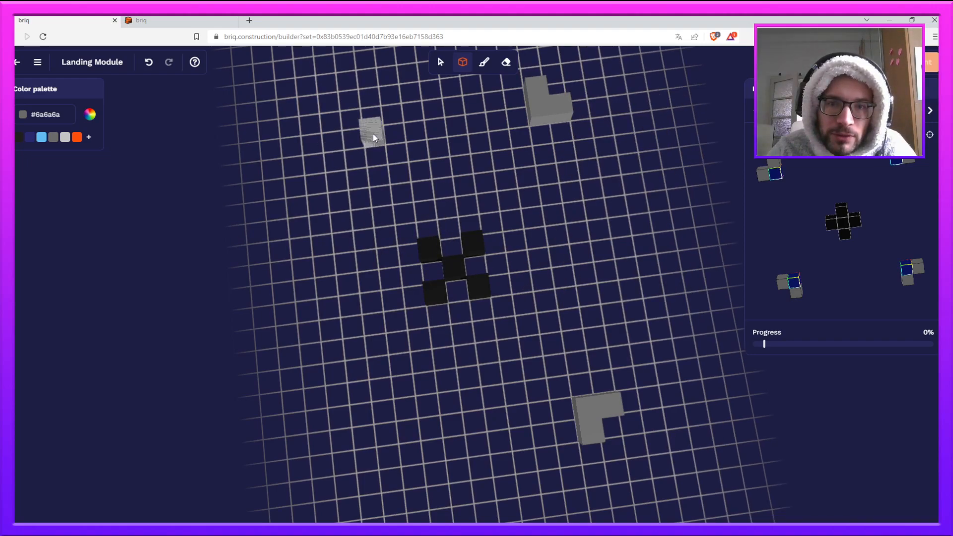
click(346, 141)
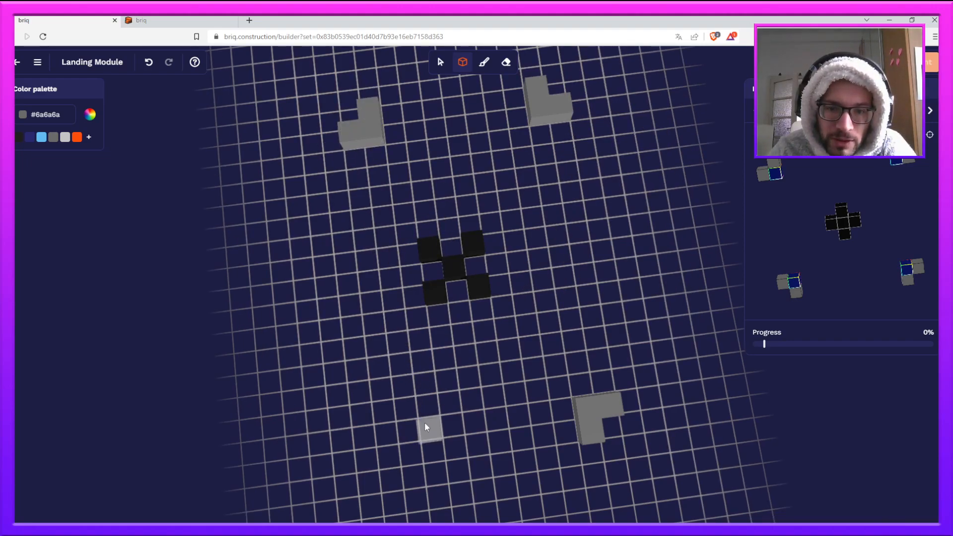
click(400, 447)
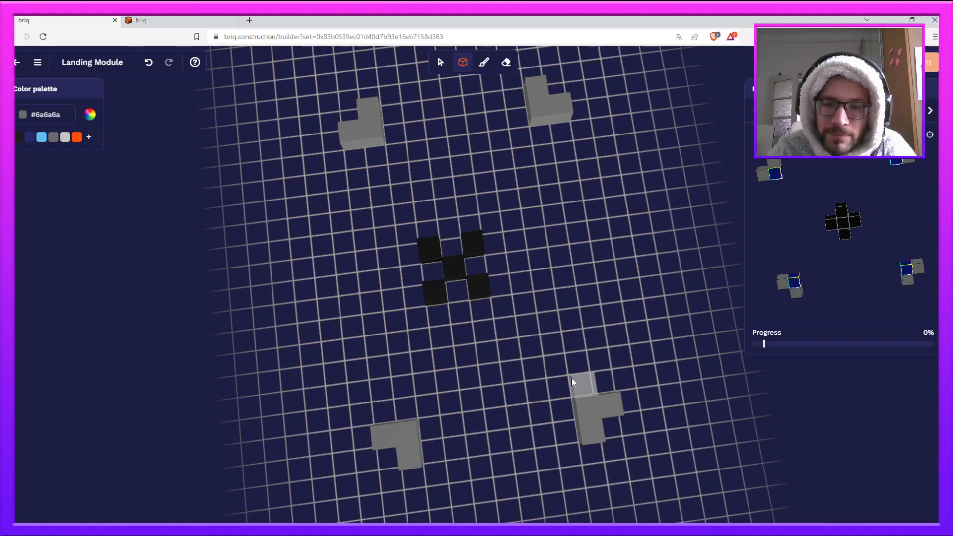
- Remove all four L-shaped grey groups from around the black X
right_click(400, 436)
right_click(408, 451)
right_click(383, 439)
right_click(595, 428)
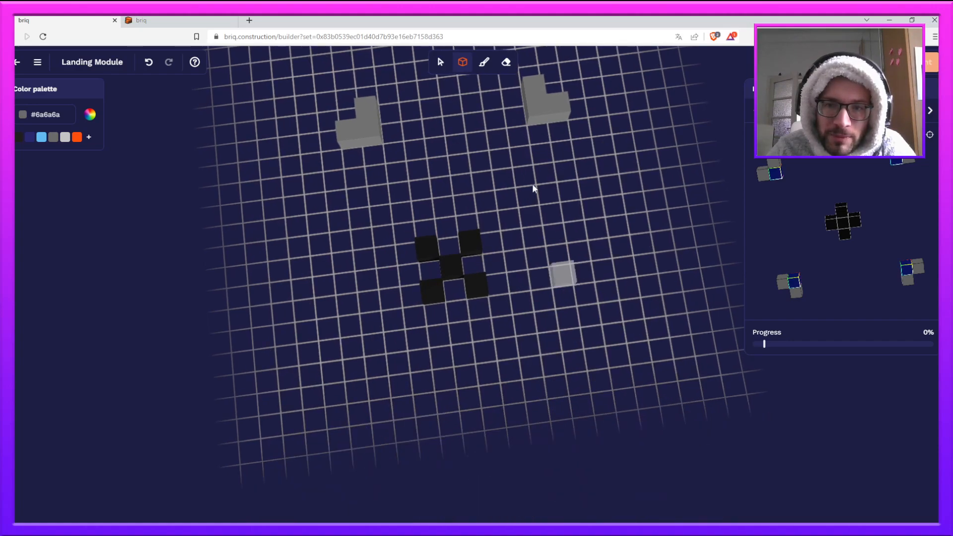
right_click(530, 96)
right_click(540, 112)
right_click(551, 111)
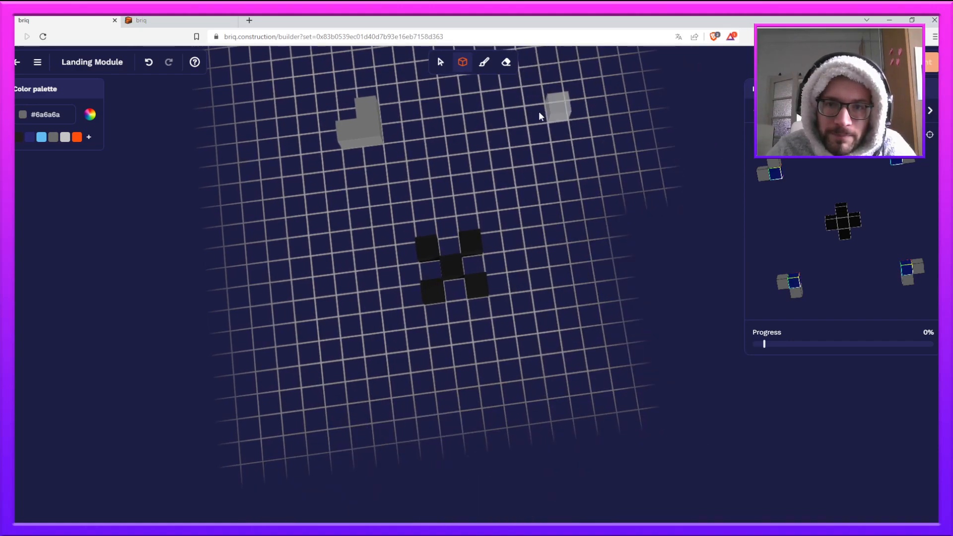
right_click(363, 106)
right_click(370, 130)
right_click(348, 135)
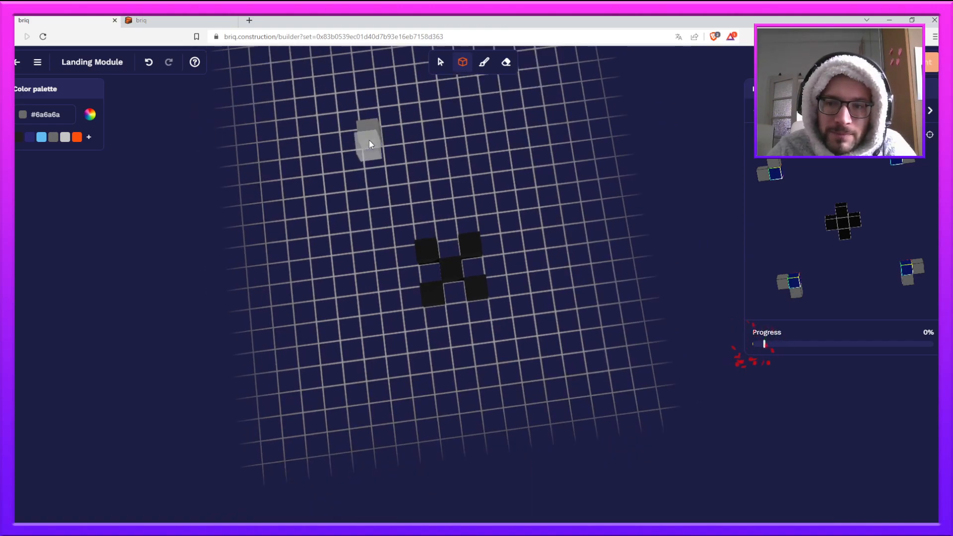
- Build an L-shaped group of three grey briqs diagonally beyond the upper-left black briq
click(330, 153)
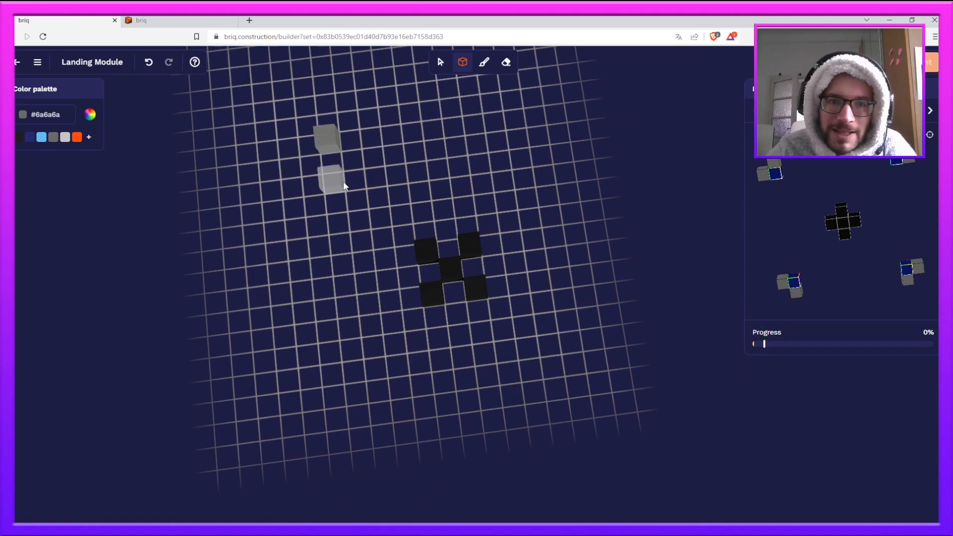
click(311, 145)
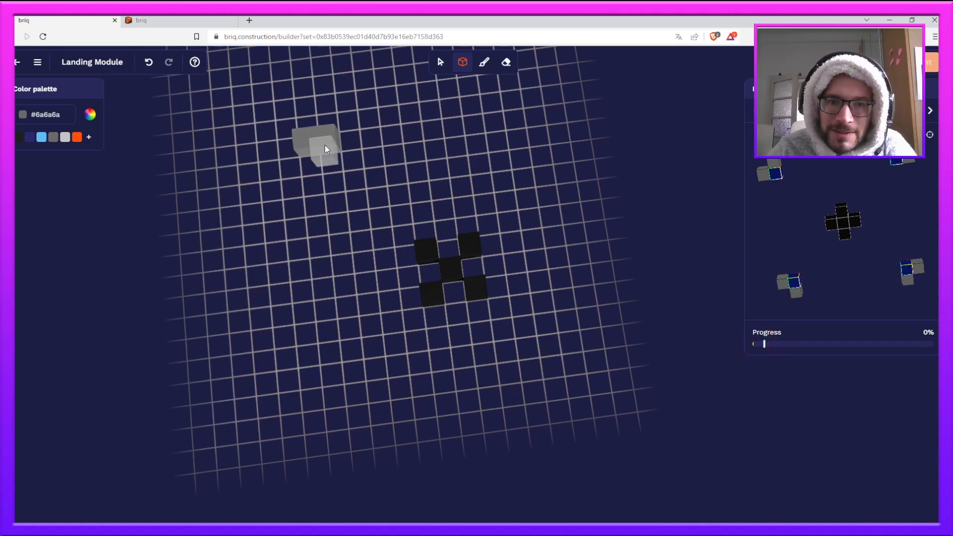
click(308, 141)
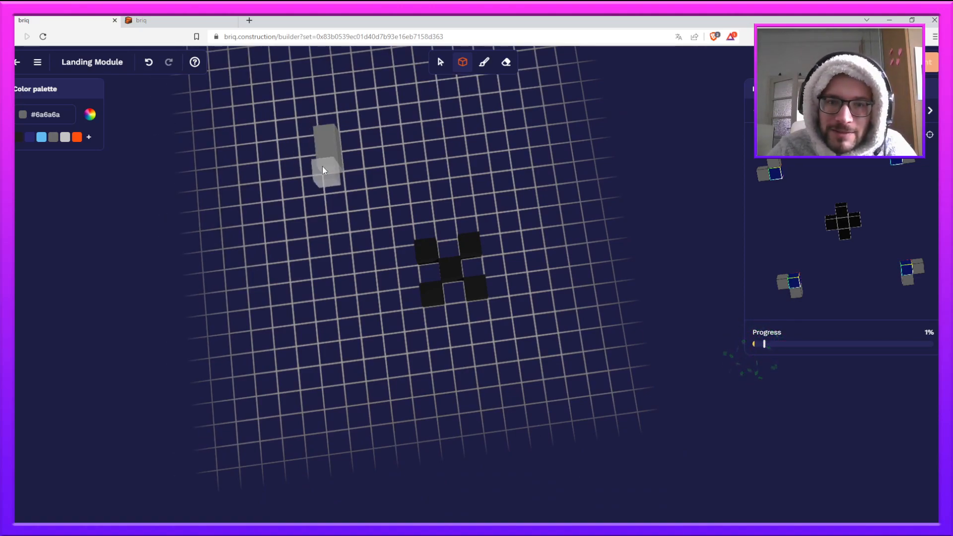
click(311, 163)
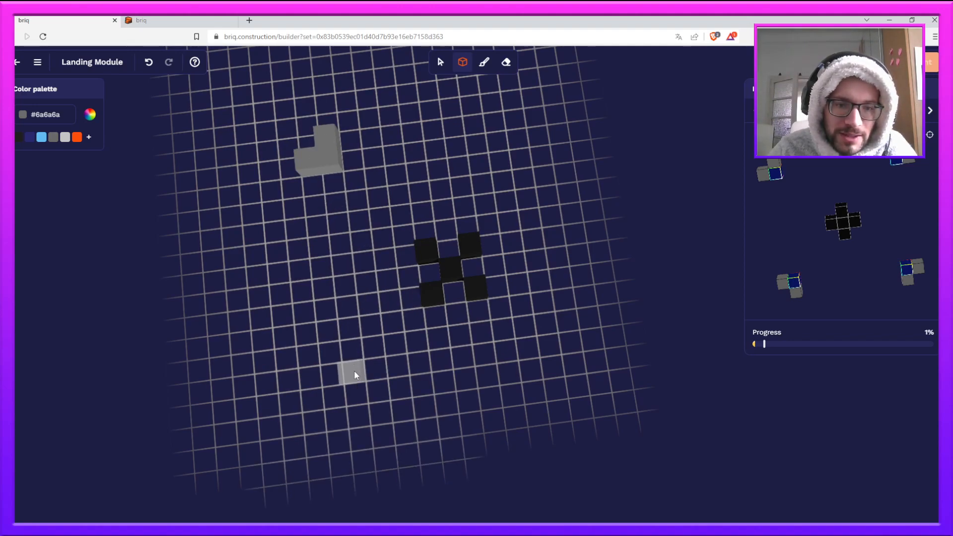
- Try grey briqs on several grid cells diagonally beyond the lower-left black briq, checking progress and removing each one
click(347, 418)
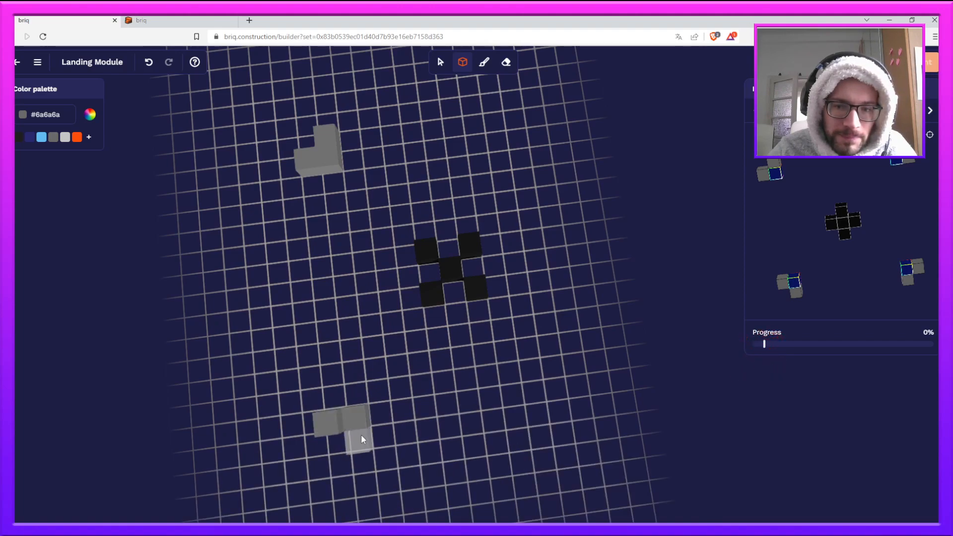
key(ctrl+z)
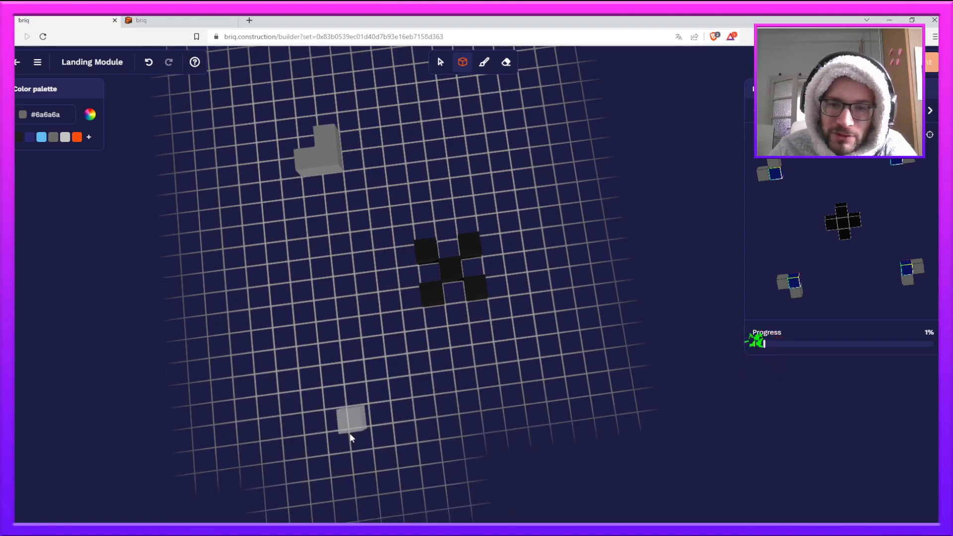
click(351, 421)
click(340, 419)
right_click(356, 422)
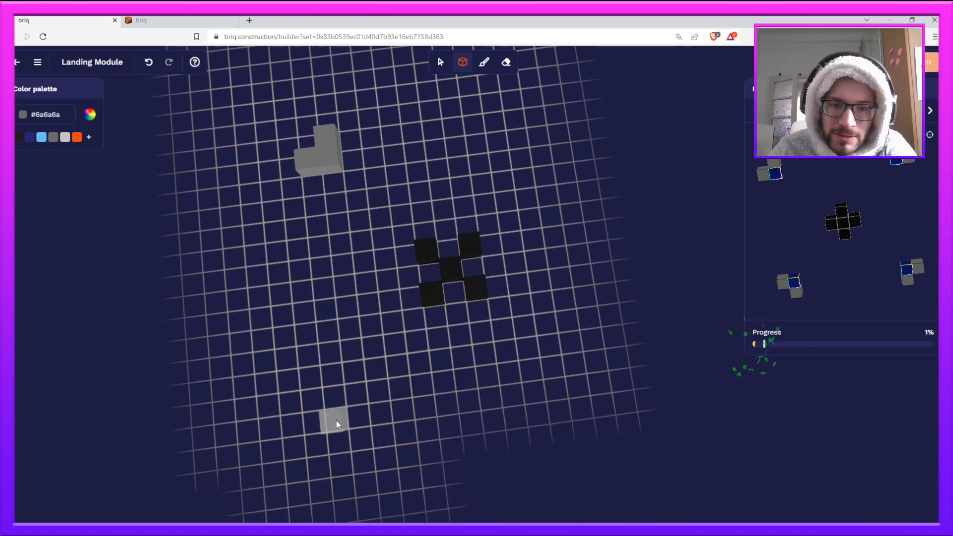
right_click(337, 419)
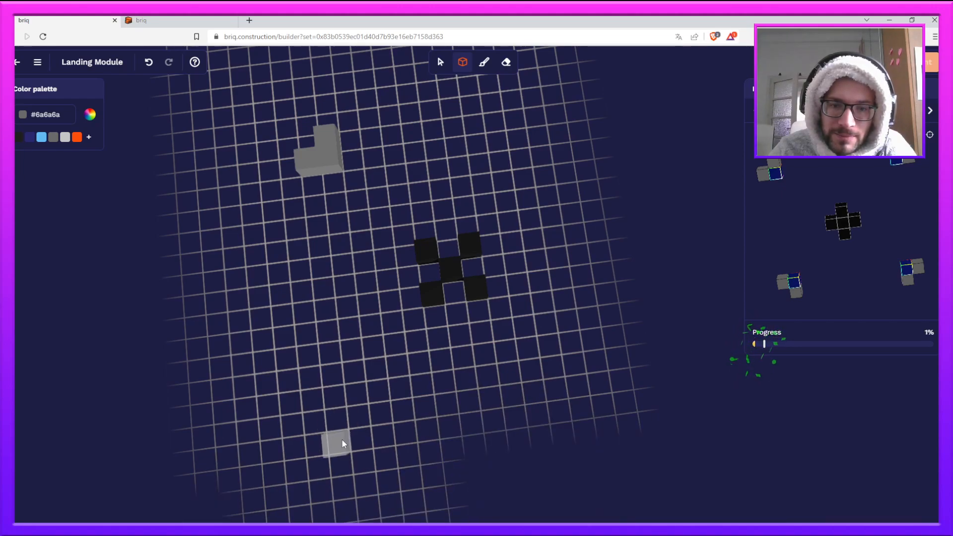
click(342, 440)
right_click(336, 439)
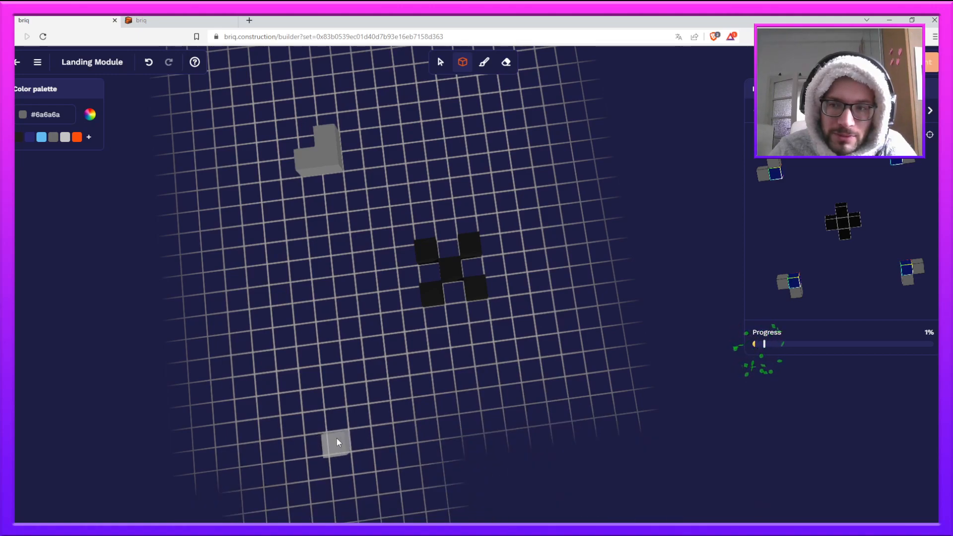
click(353, 438)
right_click(353, 438)
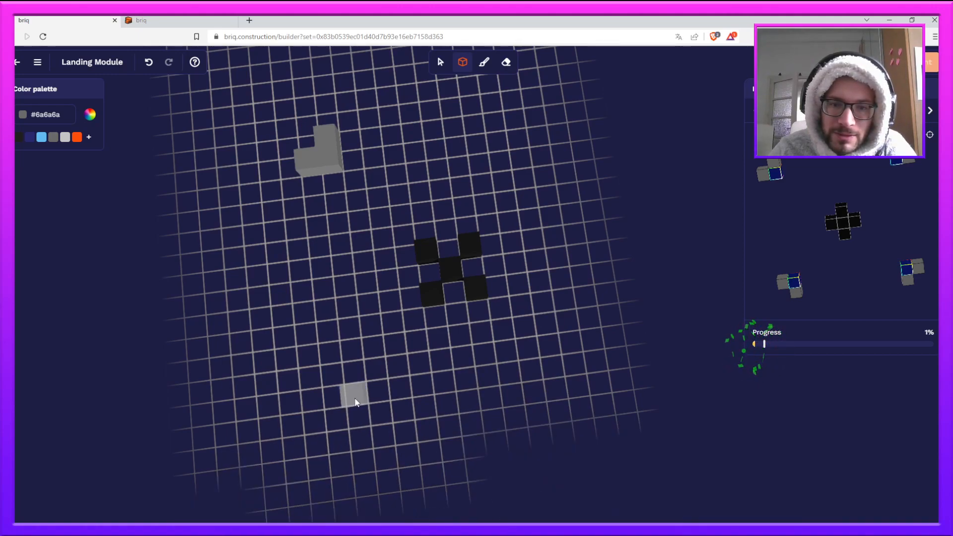
- Build an L-shaped group of three grey briqs diagonally beyond the lower-left black briq, its corner facing the X
click(356, 391)
right_click(358, 416)
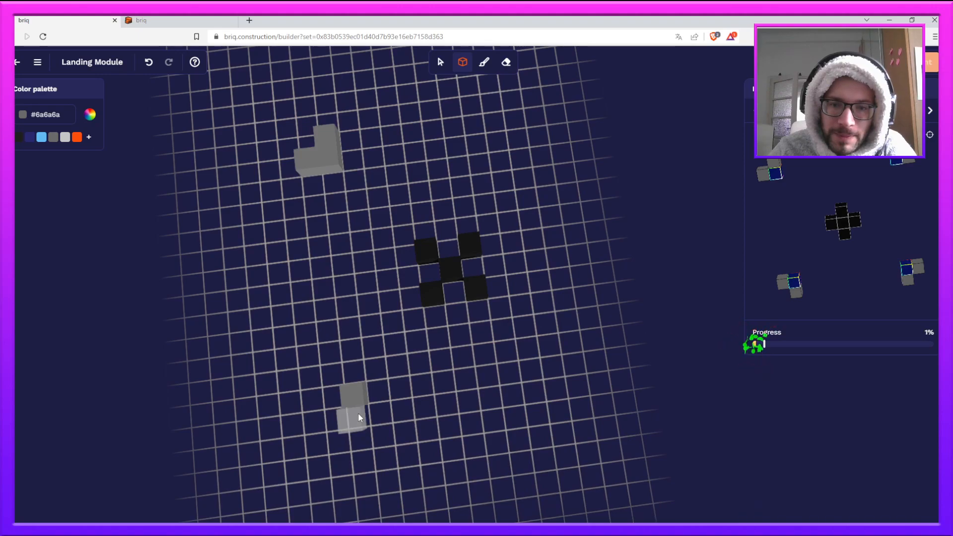
click(334, 377)
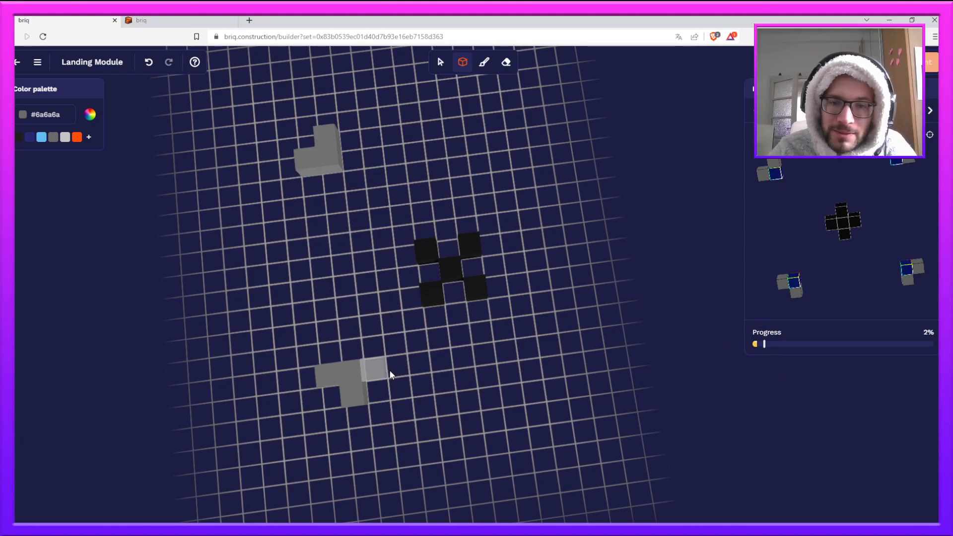
- Test grey briq positions diagonally beyond the lower-right black briq and form an L-shaped group of three there
click(598, 345)
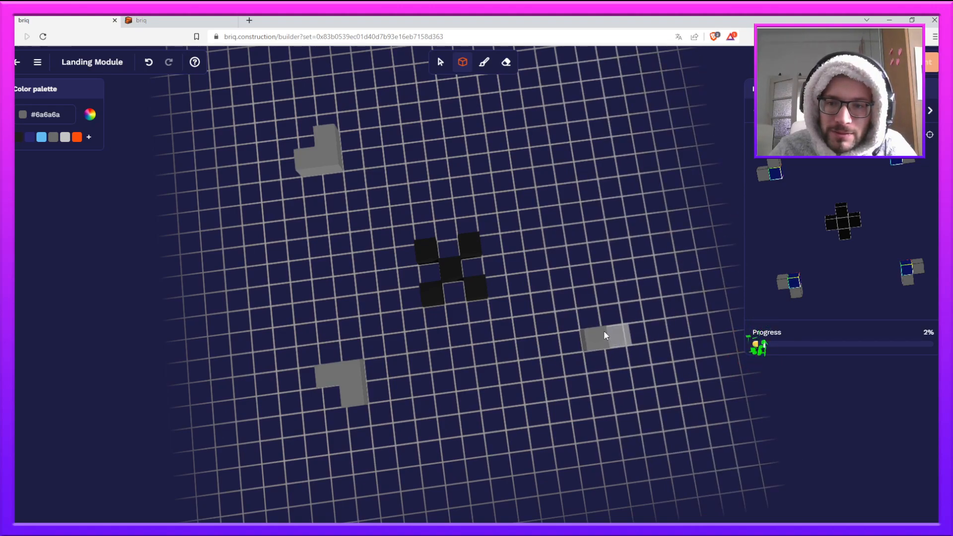
click(591, 322)
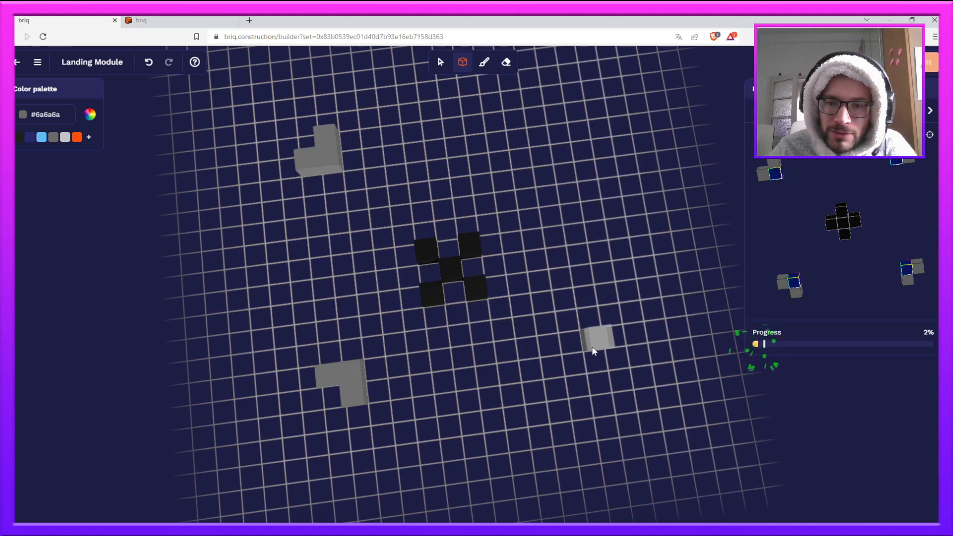
right_click(602, 361)
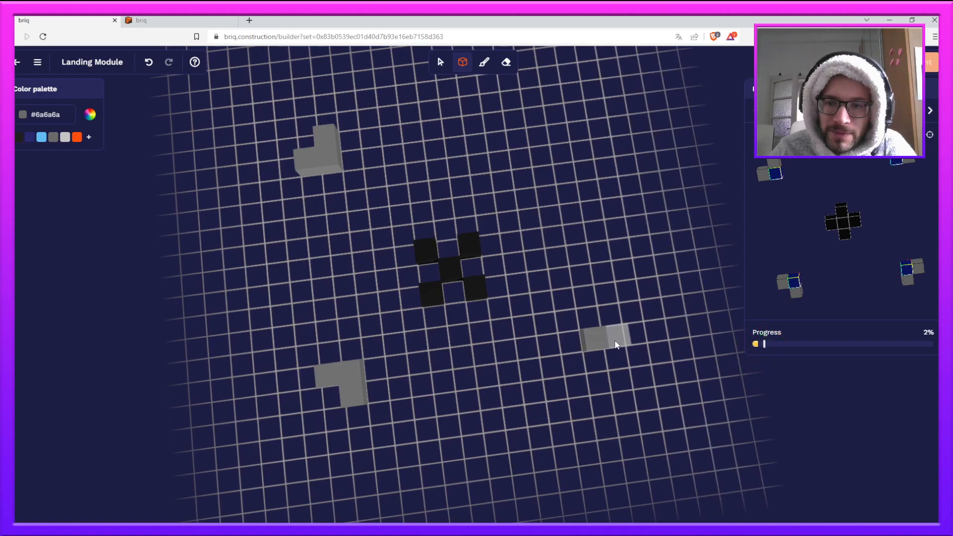
click(616, 339)
right_click(616, 339)
click(600, 362)
right_click(600, 361)
click(577, 364)
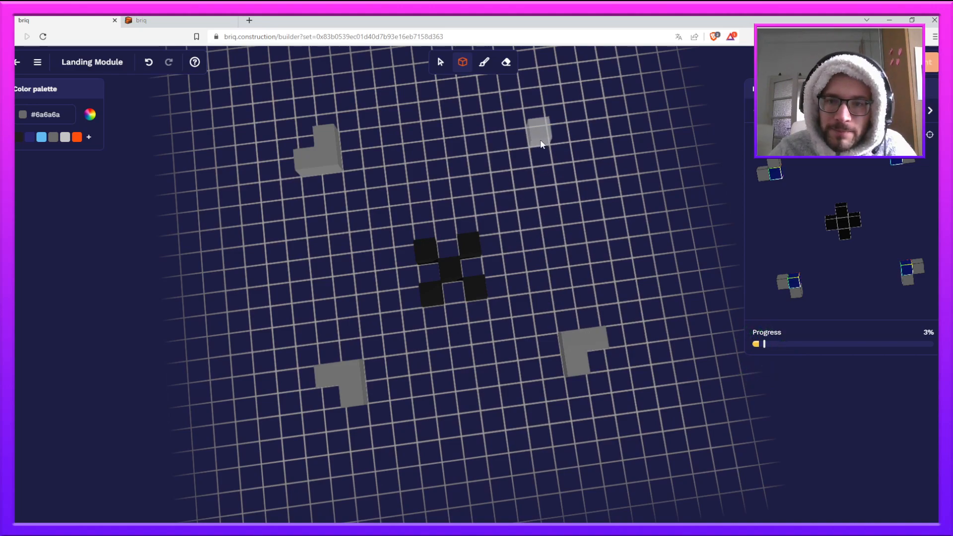
- Build an L-shaped group of three grey briqs diagonally beyond the upper-right black briq, its corner facing the X
click(537, 113)
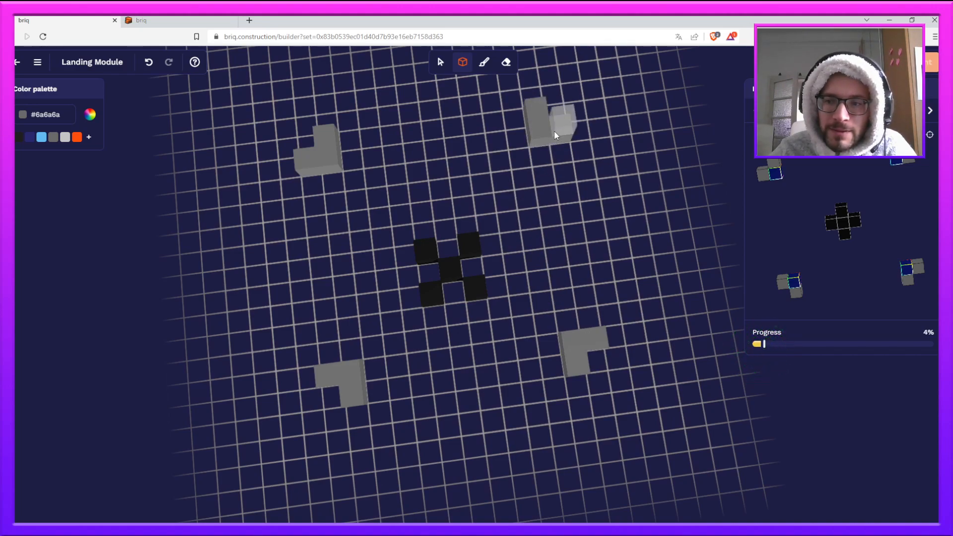
click(554, 130)
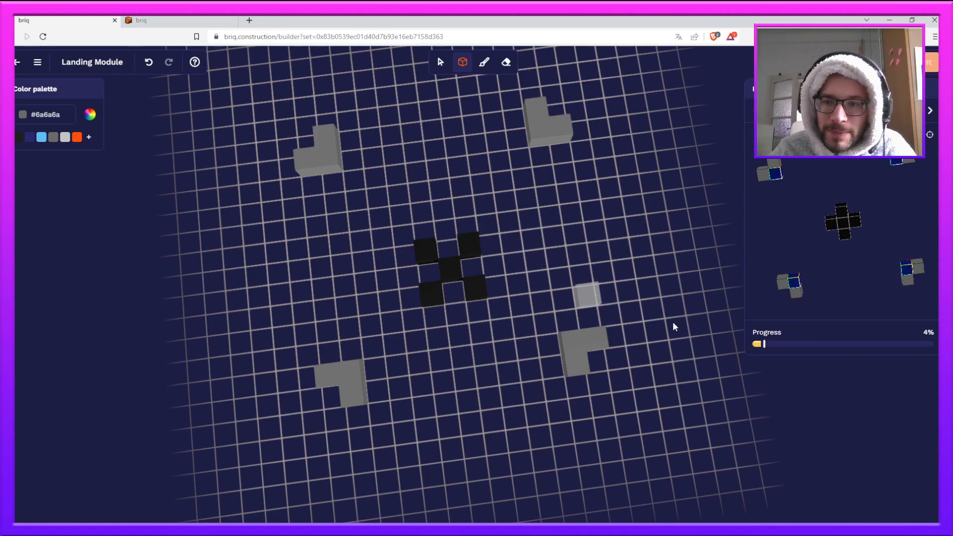
- Remove the L-shaped grey group diagonally beyond the upper-left black briq
middle_drag(507, 298, 478, 292)
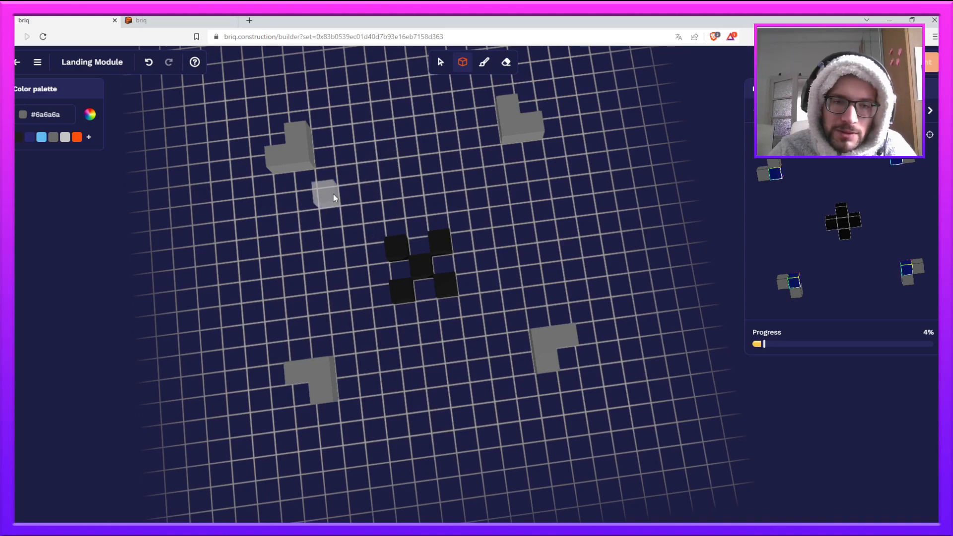
right_click(300, 144)
right_click(295, 137)
right_click(285, 157)
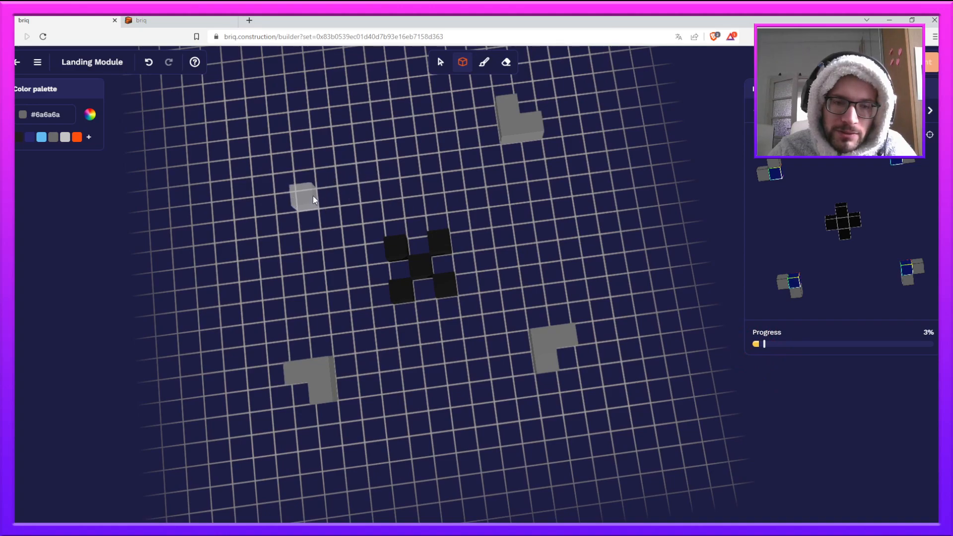
right_click(324, 199)
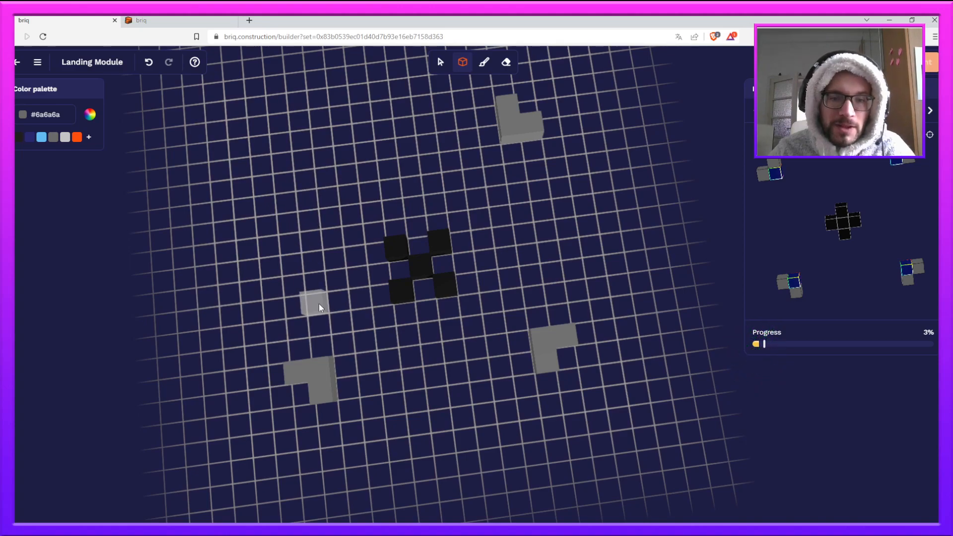
- Turn the booklet's model to a straight top-down view and remove the grey L-shaped group beyond the lower-right black briq
mouse_move(818, 276)
mouse_down()
mouse_move(800, 189)
mouse_move(826, 267)
mouse_up()
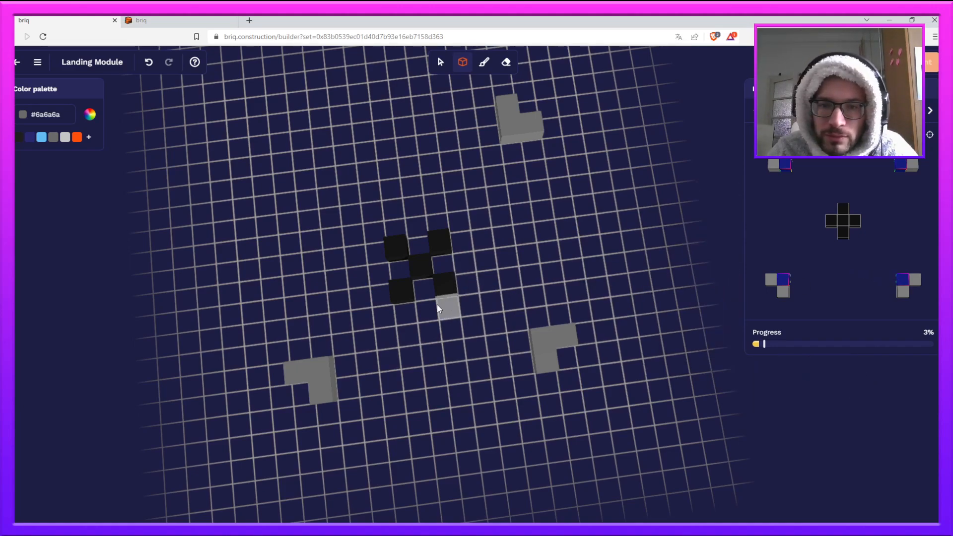
right_click(545, 348)
right_click(548, 357)
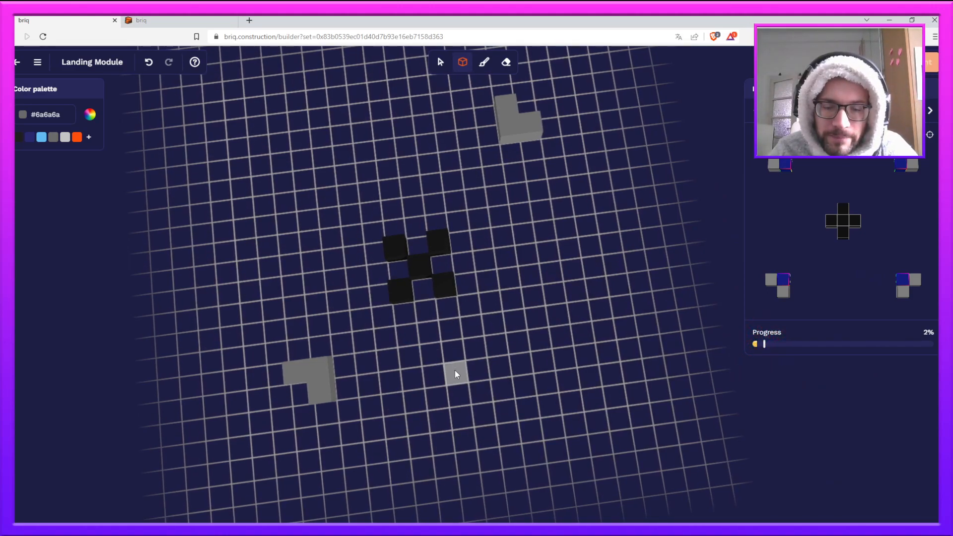
- Build an L-shaped group of three grey briqs diagonally beyond the lower-right black briq, its corner facing the X
click(591, 361)
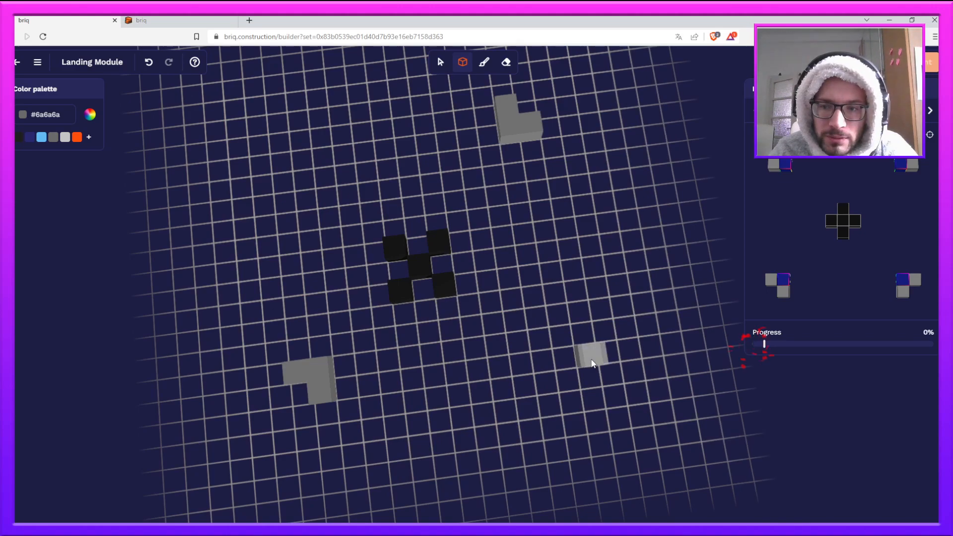
right_click(584, 357)
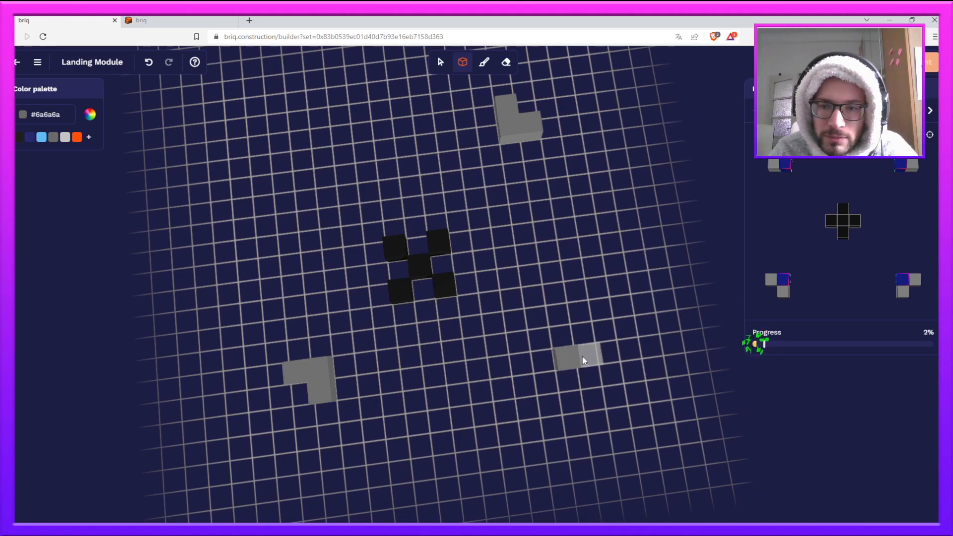
click(560, 334)
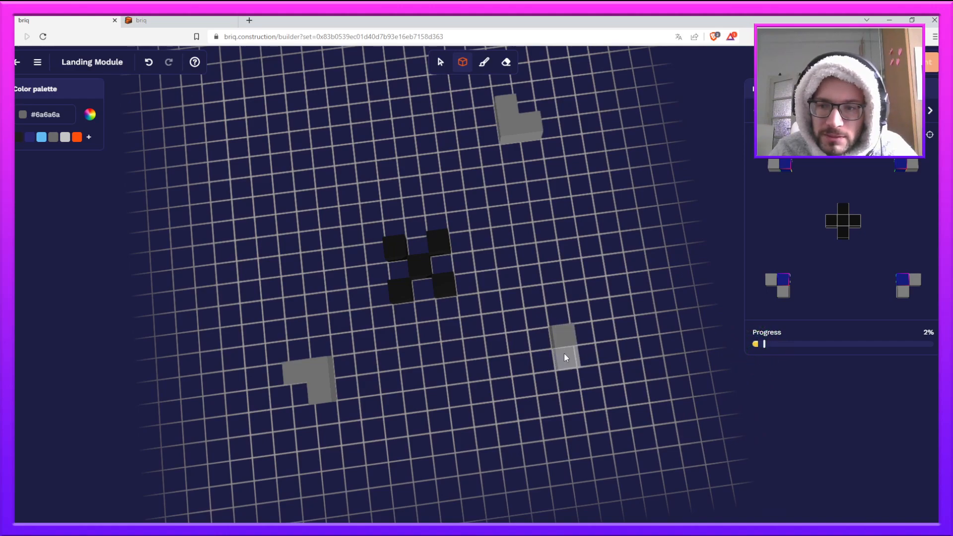
click(543, 339)
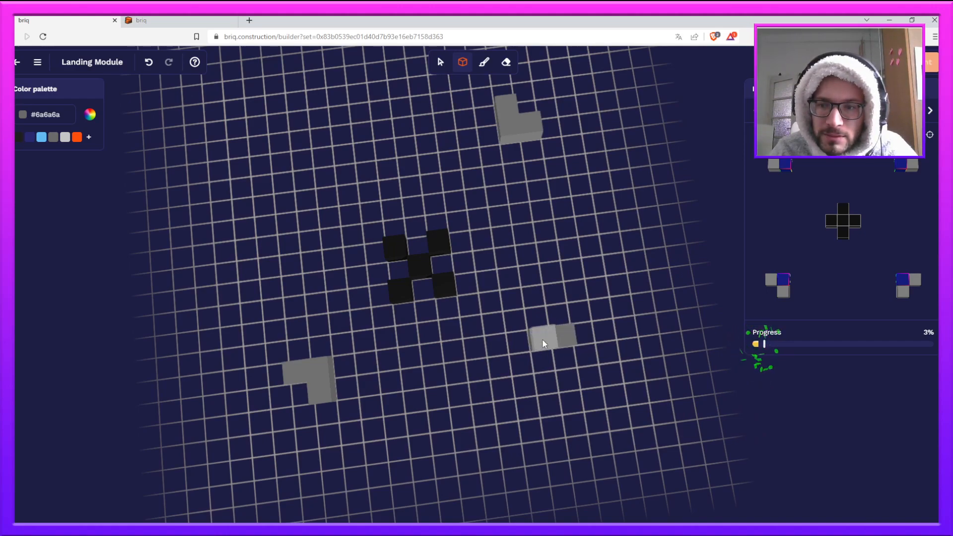
click(543, 356)
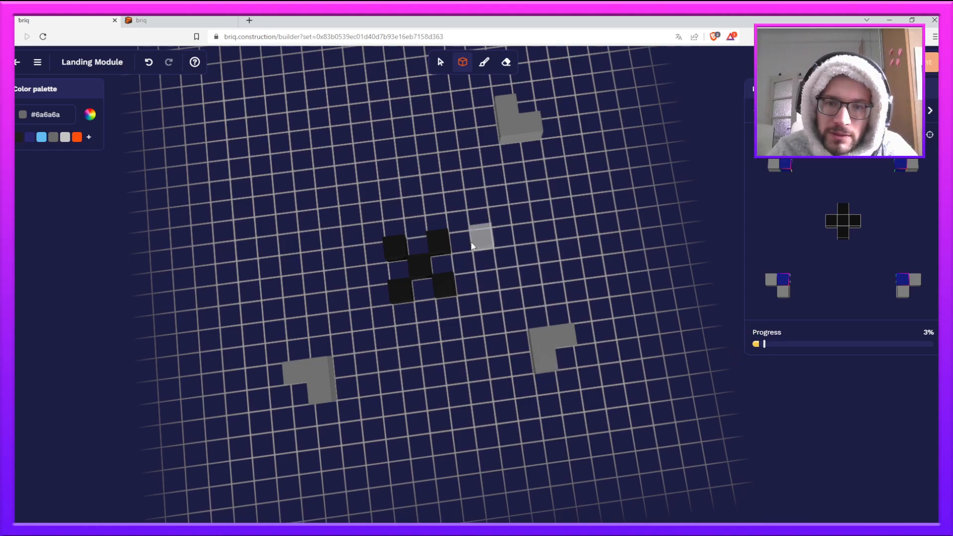
- Rearrange the L-shaped grey groups beyond the upper-right, upper-left and lower-left black briqs around the X
click(520, 172)
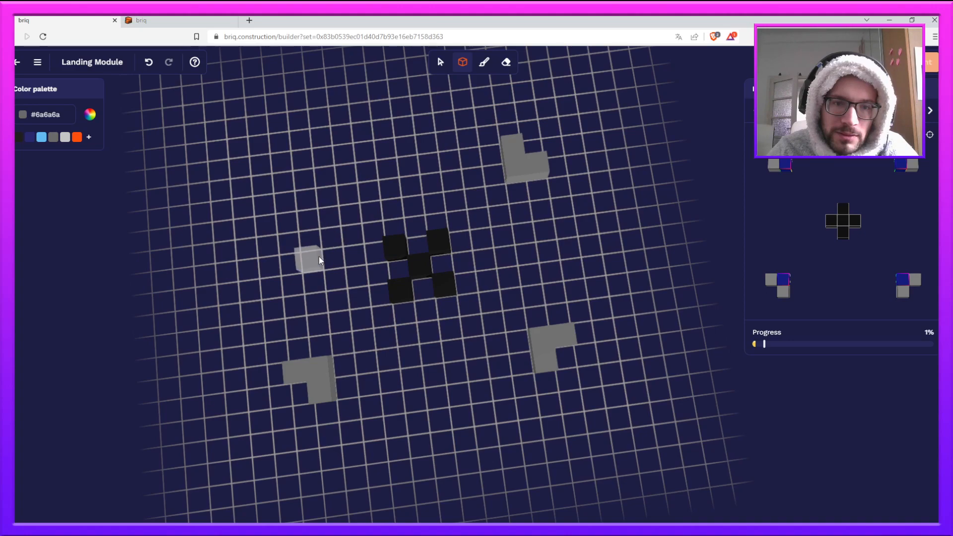
click(307, 200)
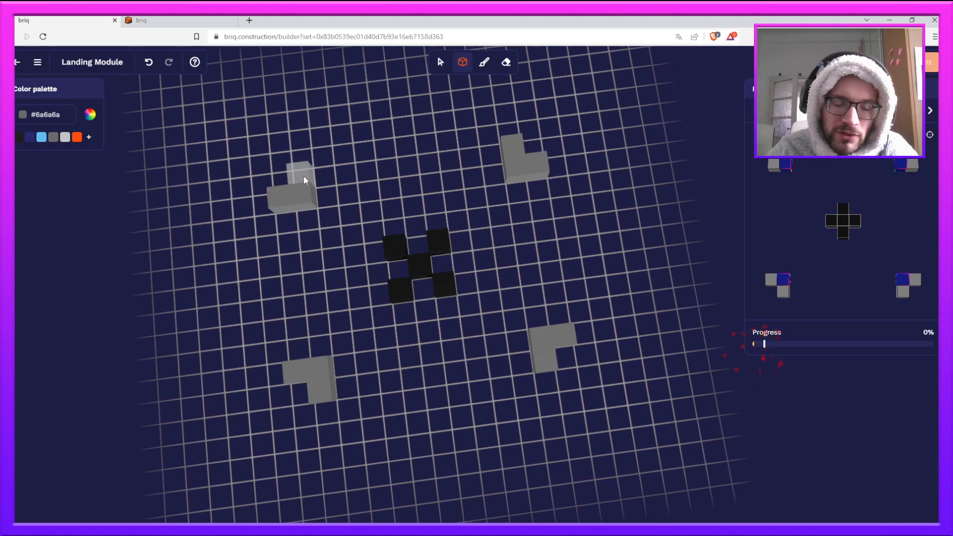
click(308, 370)
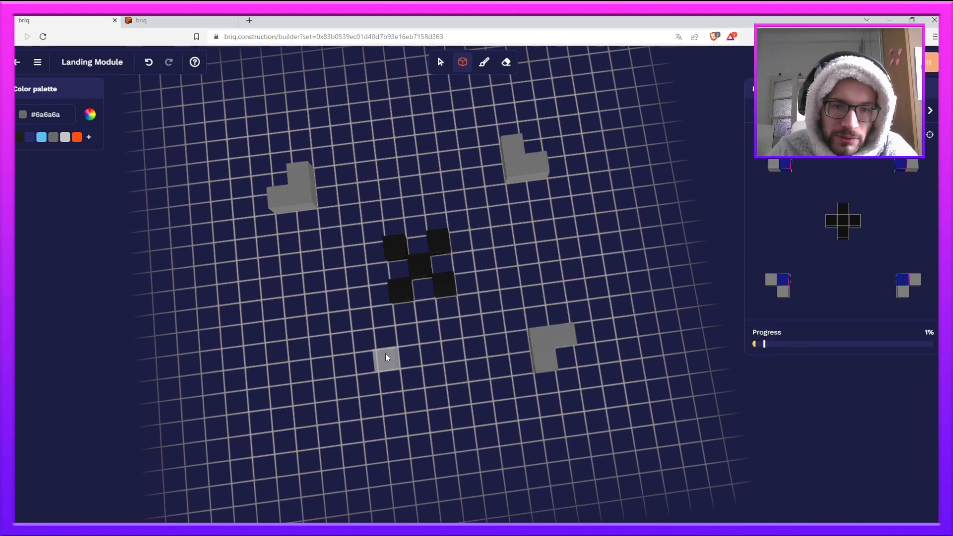
click(322, 365)
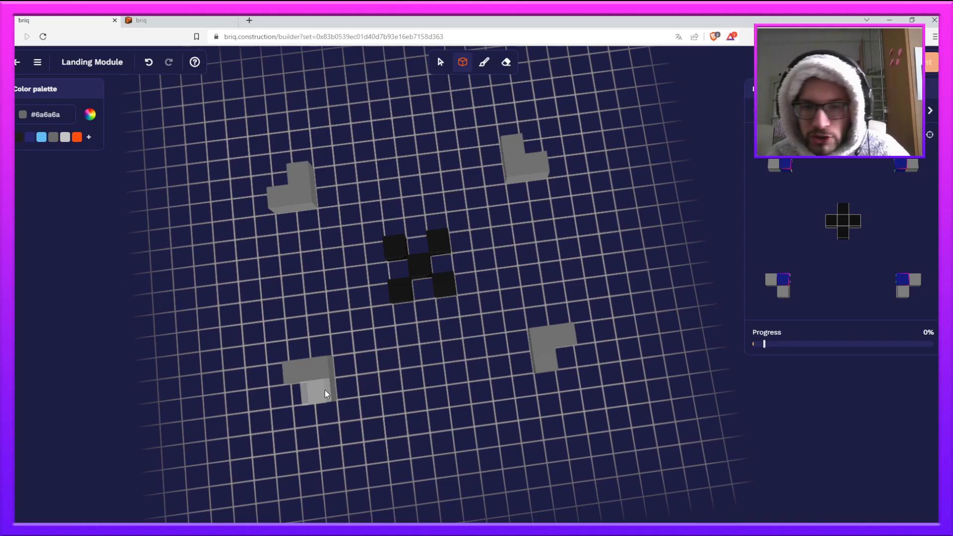
click(327, 390)
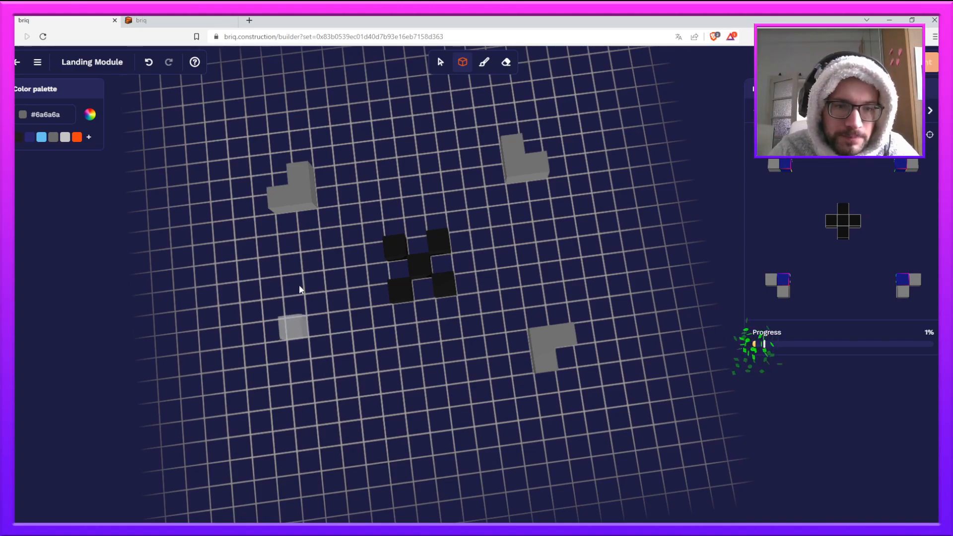
- Remove all the remaining L-shaped grey groups around the black X
right_click(287, 196)
right_click(304, 194)
right_click(307, 177)
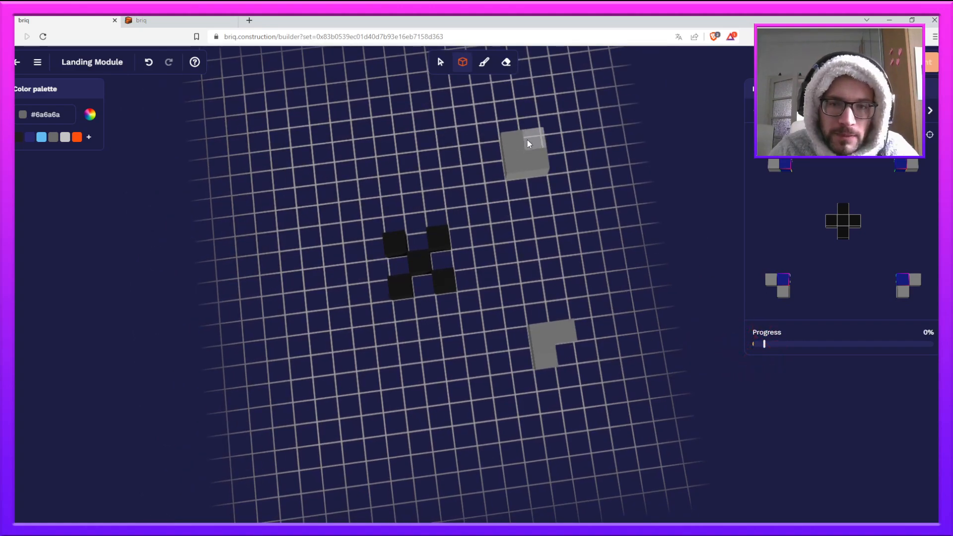
right_click(515, 148)
right_click(519, 163)
right_click(537, 165)
right_click(560, 333)
right_click(544, 336)
right_click(546, 352)
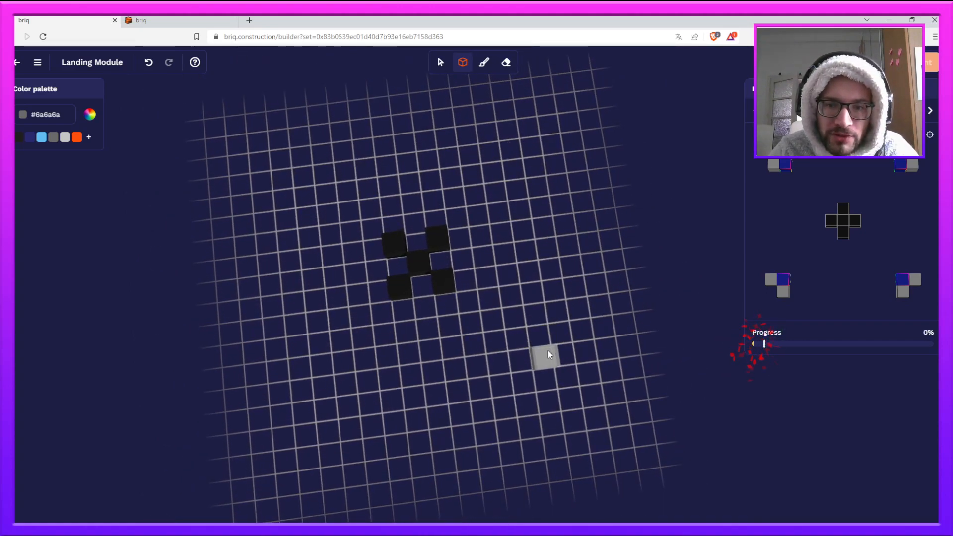
- Turn the booklet to its second step and lay a layer of grey briqs over the black X
click(930, 113)
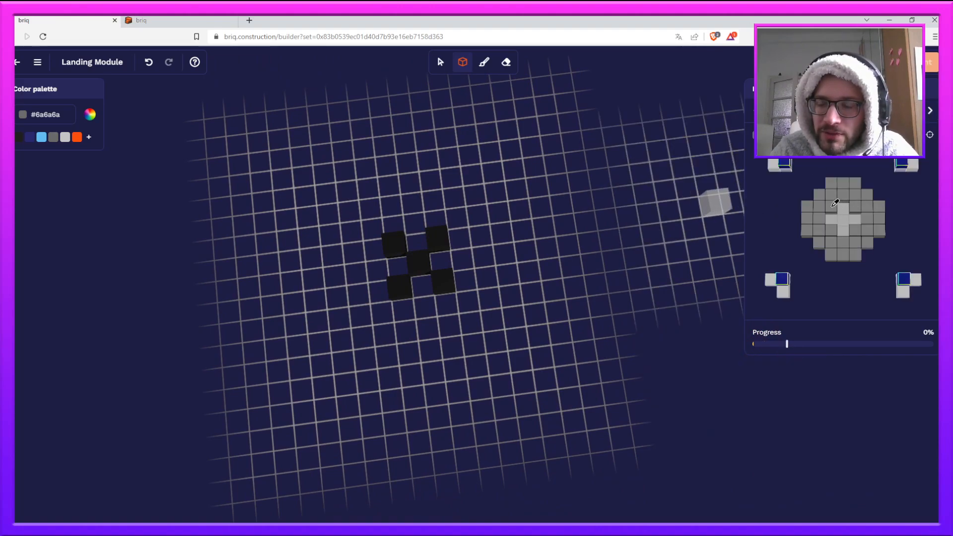
right_drag(825, 238, 824, 210)
drag(827, 199, 758, 227)
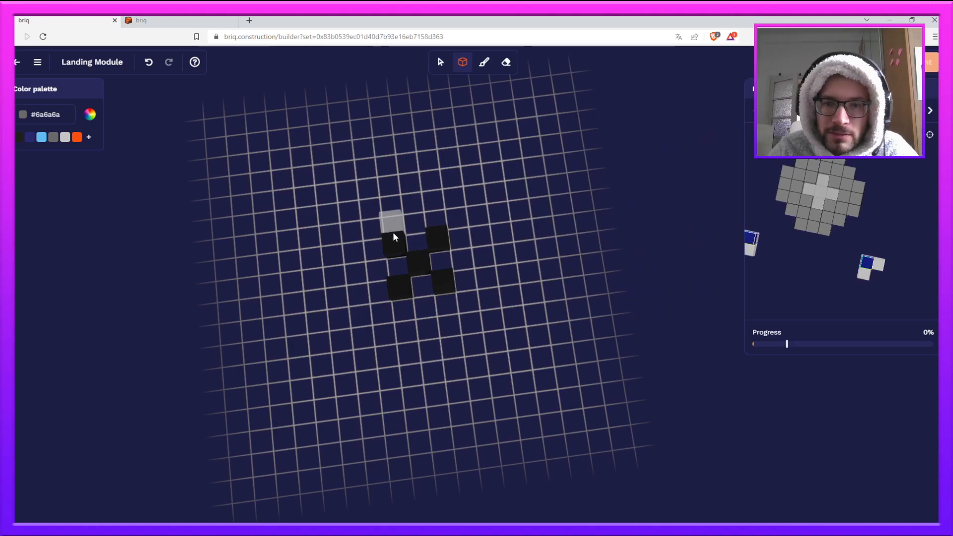
drag(413, 256, 457, 202)
drag(399, 284, 332, 192)
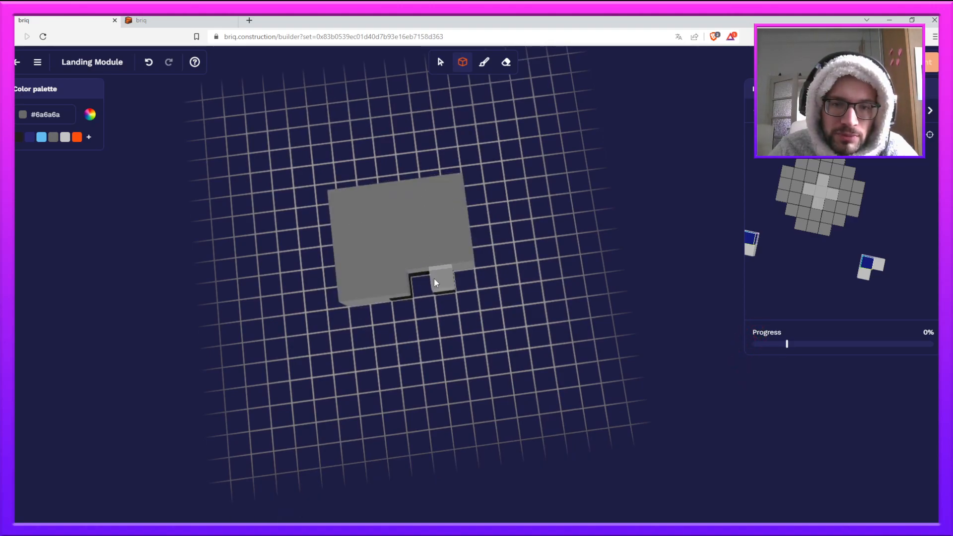
drag(445, 279, 462, 315)
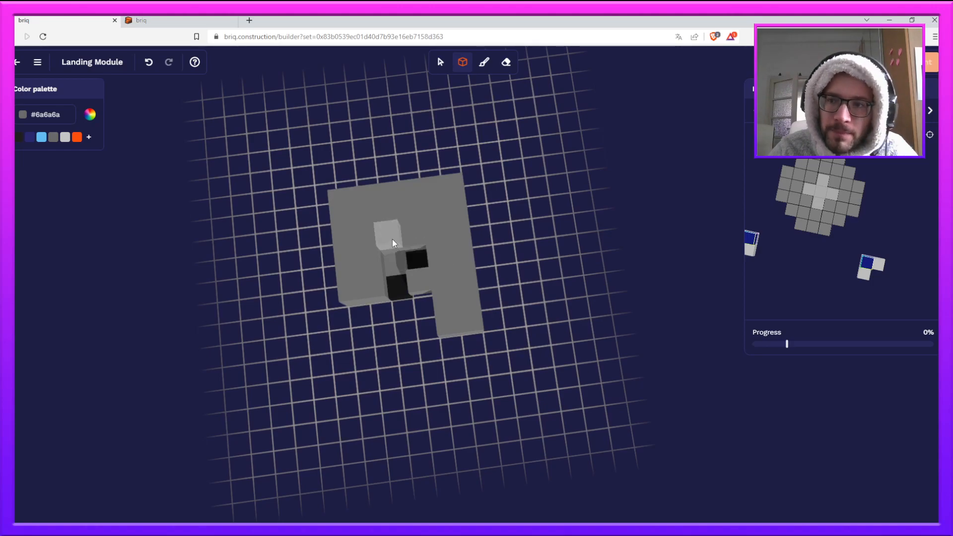
- Take out grey briqs covering the X and trim the grey layer's upper corners into a stepped outline
right_click(398, 263)
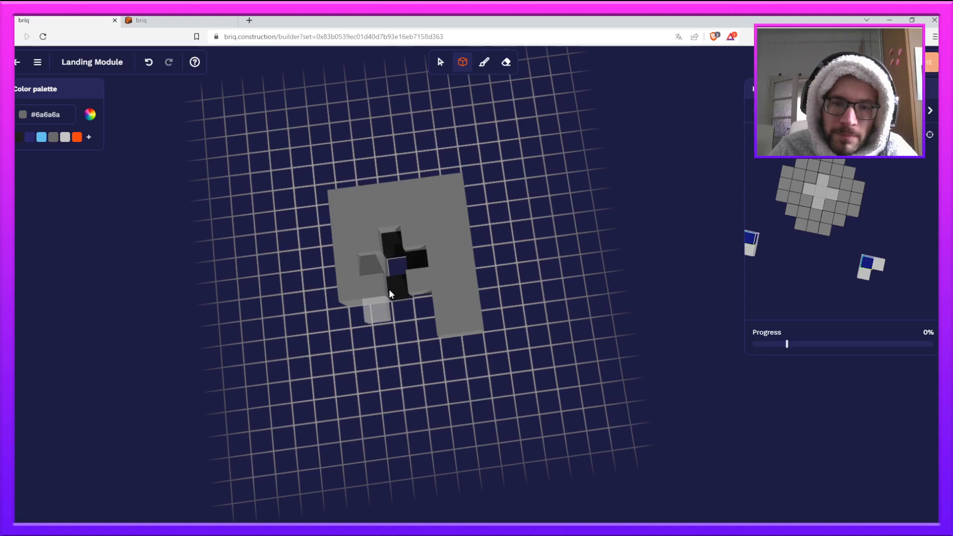
right_click(370, 271)
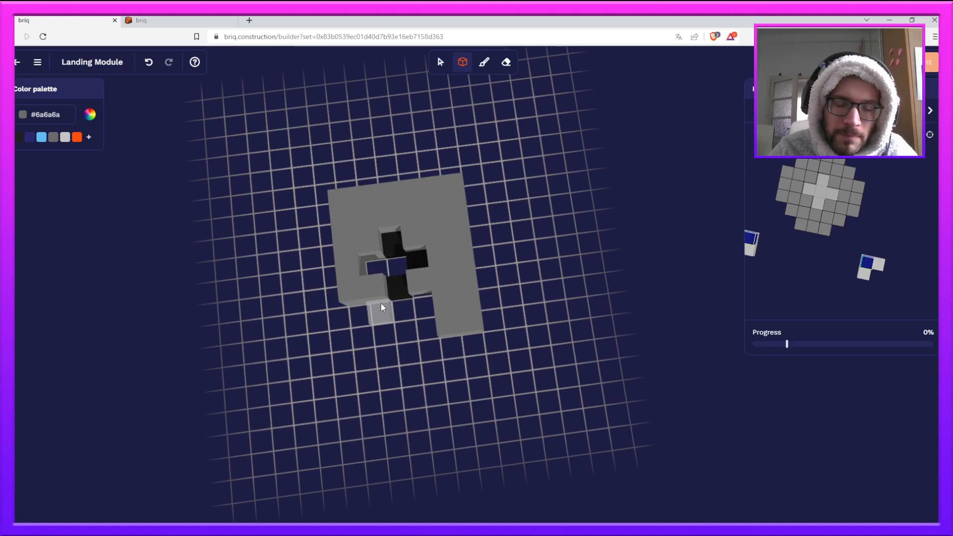
key(ctrl+z)
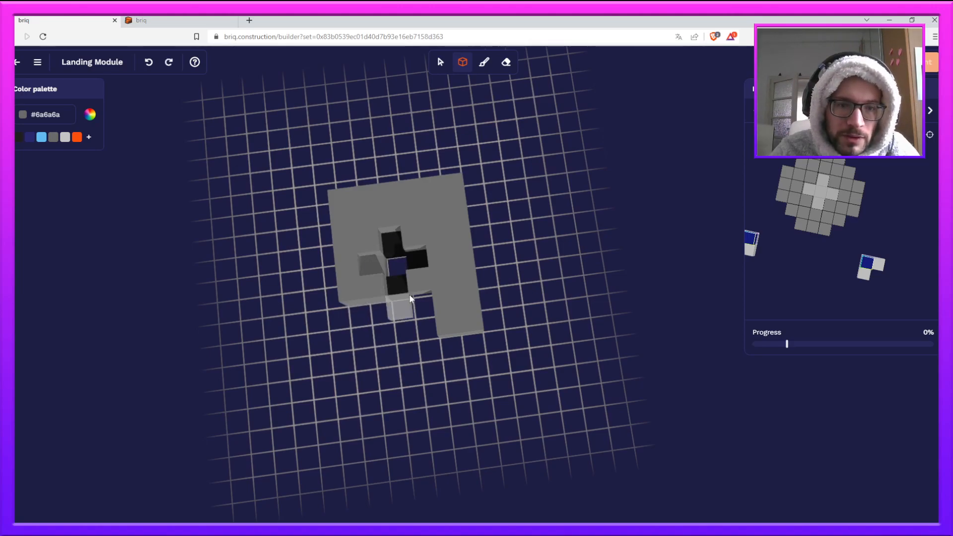
middle_drag(403, 302, 400, 323)
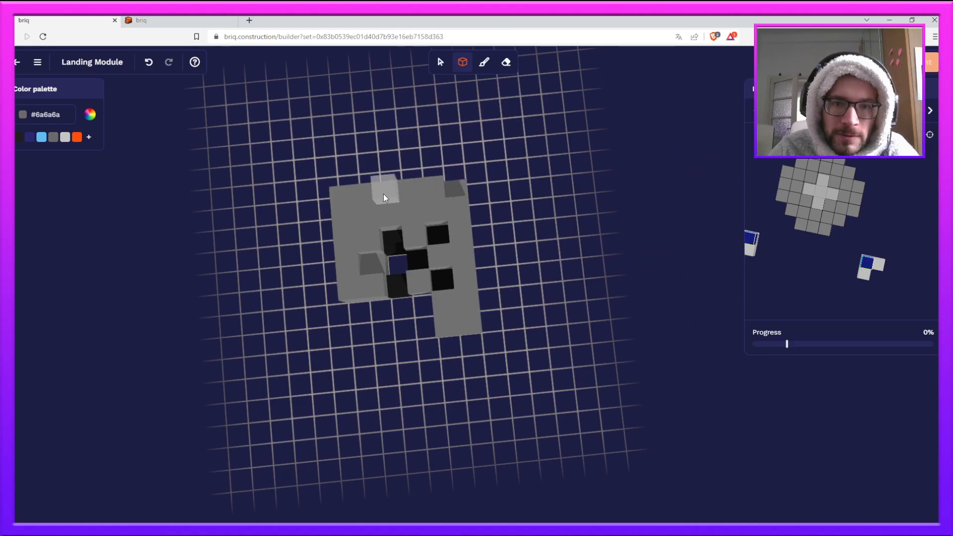
click(345, 197)
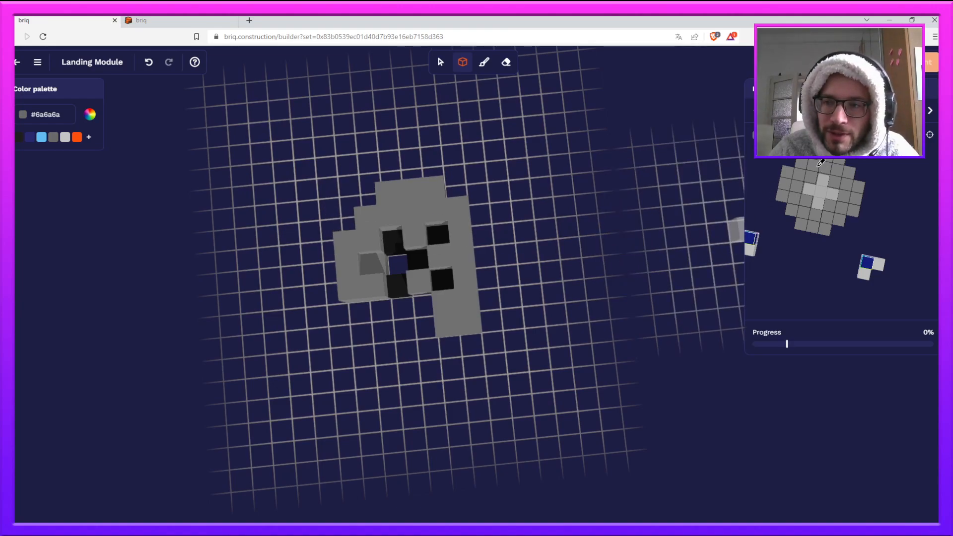
- Try adding grey briqs at the lower-left edge of the grey layer and undo the last addition
click(376, 298)
right_drag(392, 348, 399, 274)
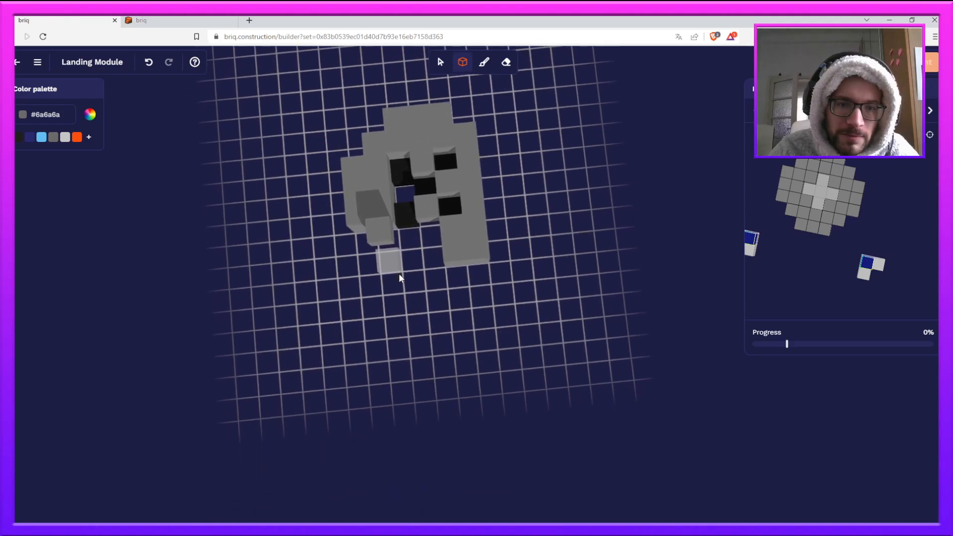
click(384, 228)
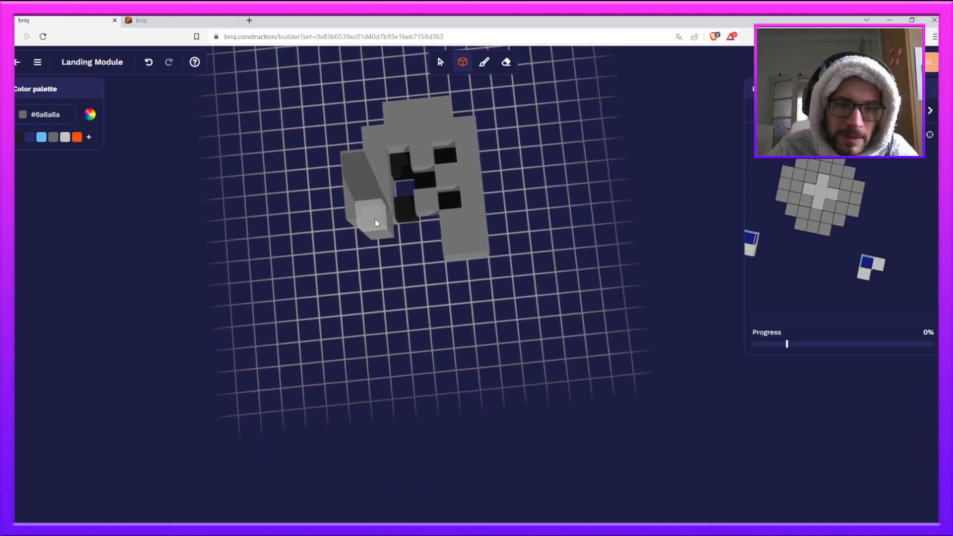
key(ctrl+z)
- Remove the surplus grey briqs around the black X from the underside of the model
right_drag(389, 261, 409, 288)
drag(409, 287, 521, 81)
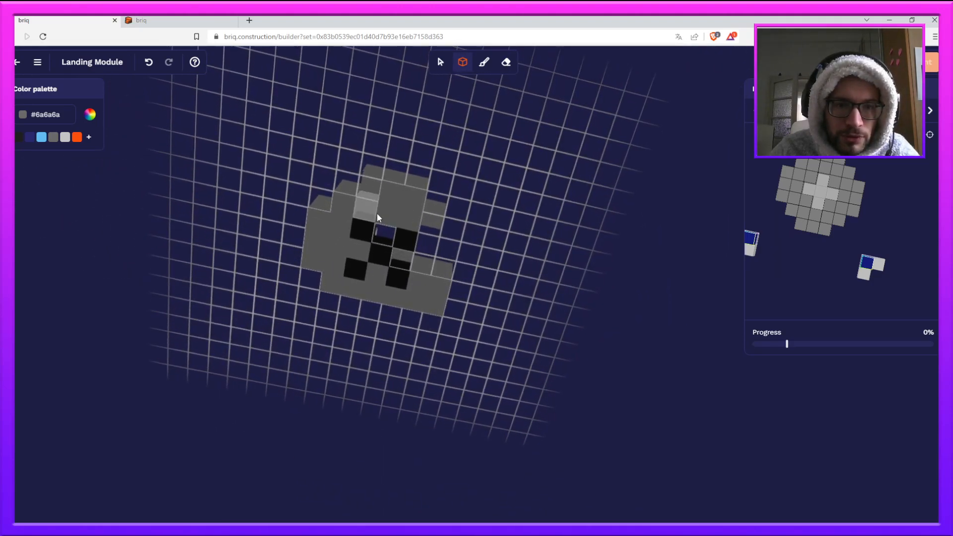
right_click(412, 199)
right_click(413, 217)
right_click(339, 209)
right_click(341, 228)
right_click(344, 247)
right_click(357, 251)
right_click(322, 220)
right_click(319, 239)
right_click(314, 259)
right_click(335, 267)
right_click(336, 284)
right_click(349, 287)
right_click(374, 285)
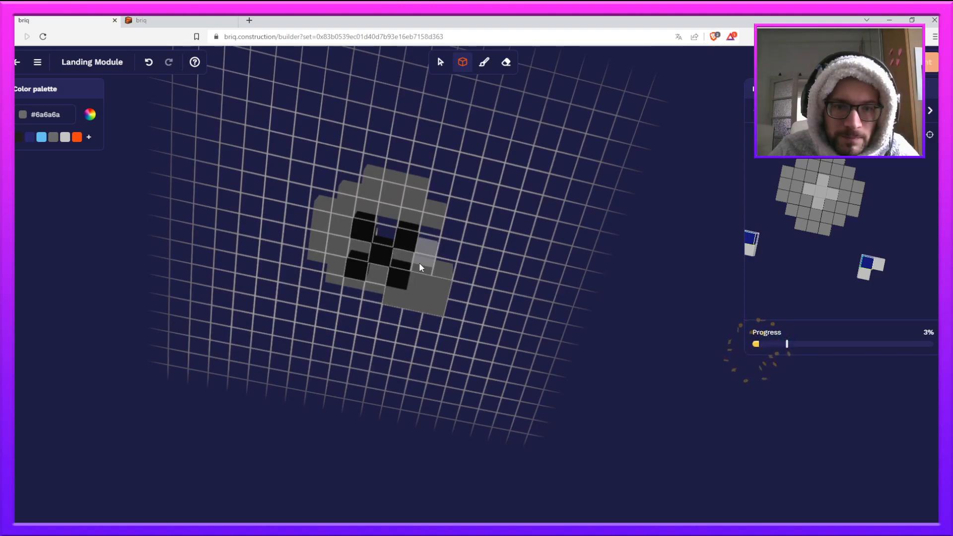
- Remove the surplus grey briqs from the square corner block beside the black X, seen from below
drag(460, 304, 474, 236)
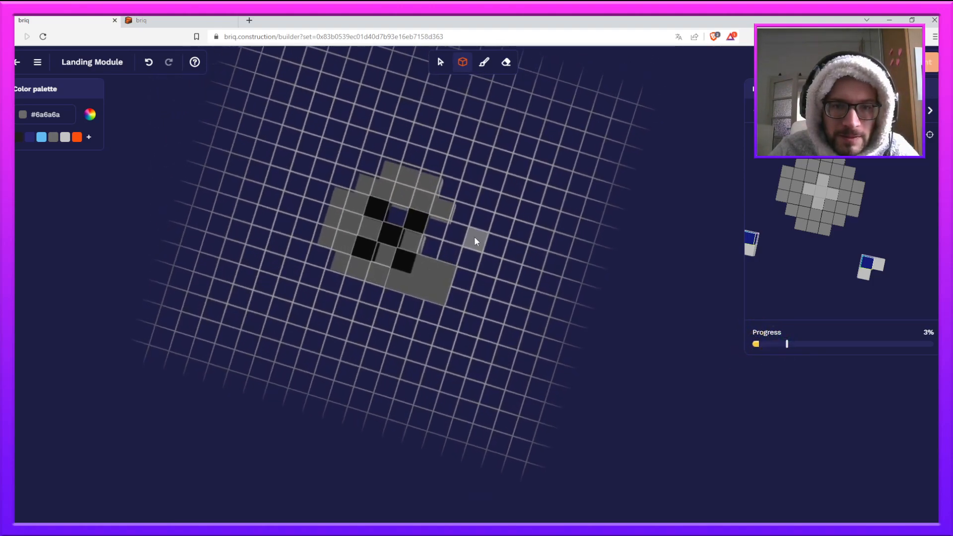
right_click(420, 265)
right_click(442, 275)
right_click(433, 292)
right_click(414, 290)
right_click(392, 284)
- Compare the booklet's first two steps, turning its model to check how the grey layer sits on the black cross
mouse_move(827, 195)
mouse_down()
mouse_move(811, 234)
mouse_move(913, 162)
mouse_move(854, 160)
mouse_move(838, 181)
mouse_up()
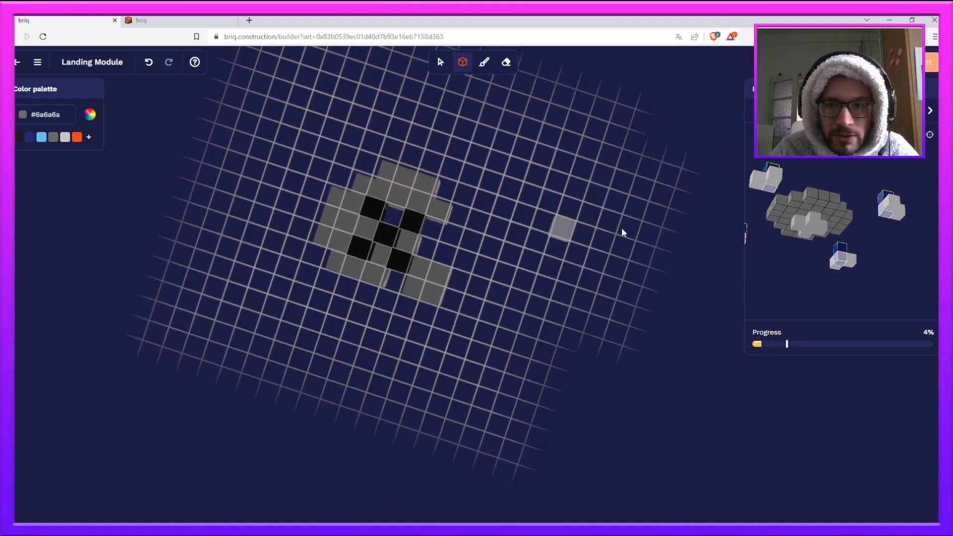
drag(809, 222, 789, 290)
click(756, 111)
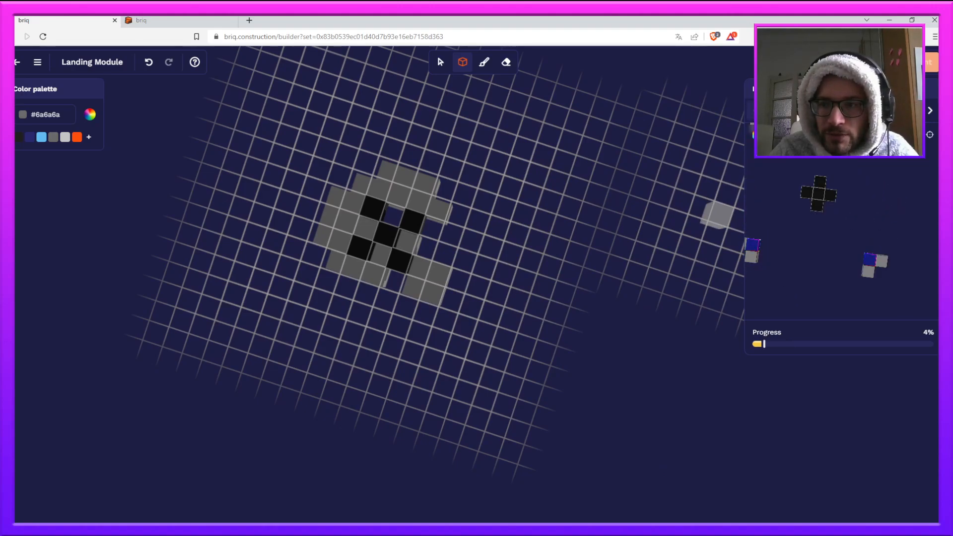
click(931, 111)
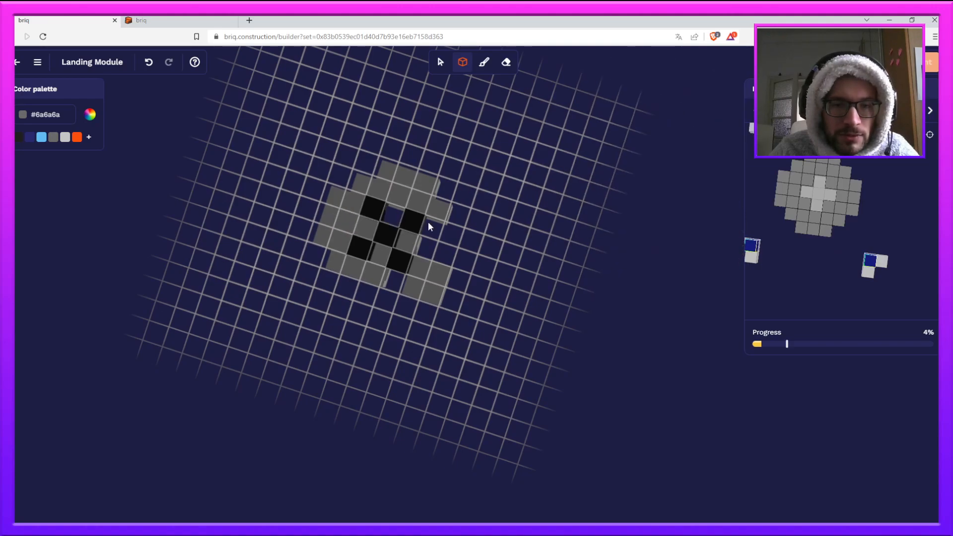
click(752, 112)
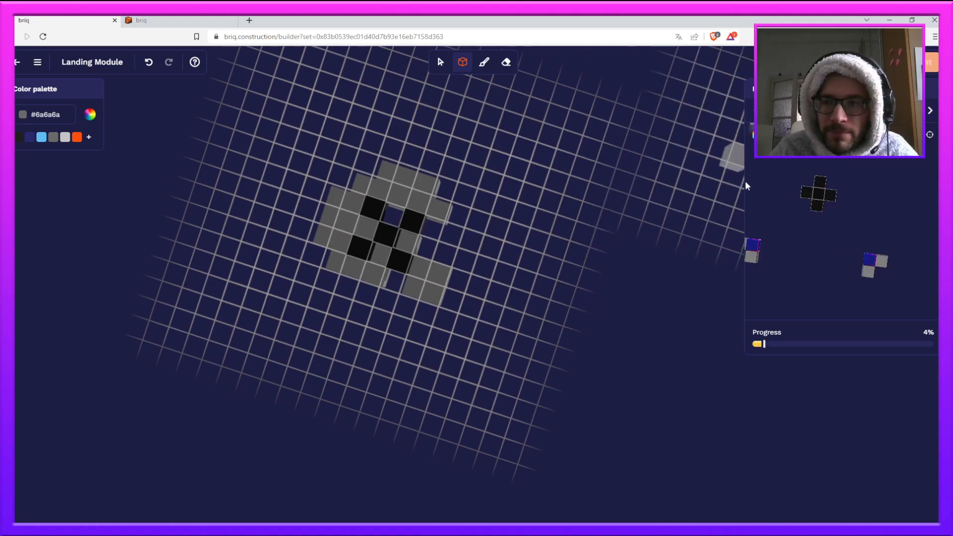
drag(798, 197, 789, 199)
right_drag(790, 199, 804, 200)
mouse_move(805, 201)
mouse_down()
mouse_move(829, 196)
mouse_move(817, 197)
mouse_up()
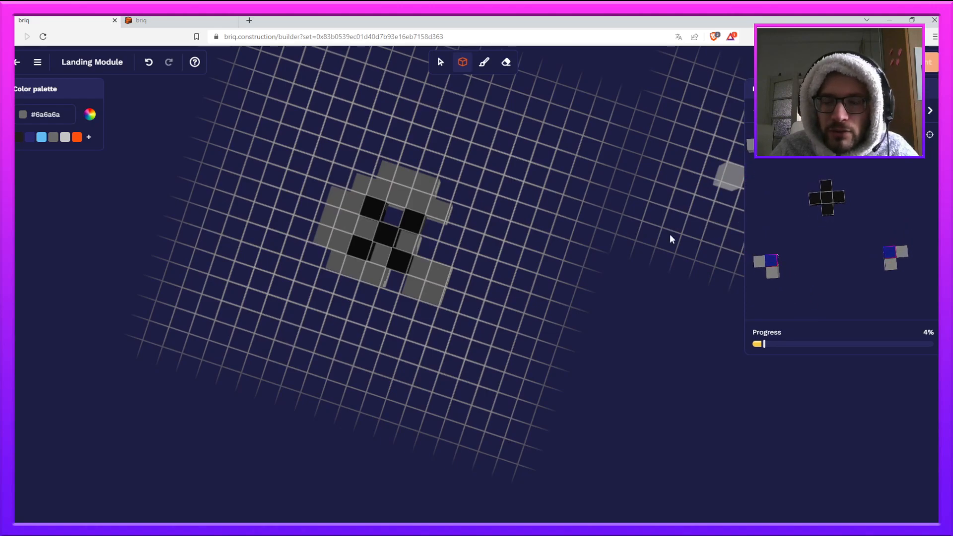
- Select all the briqs on the building grid and delete them to restart the build
right_drag(437, 135, 348, 192)
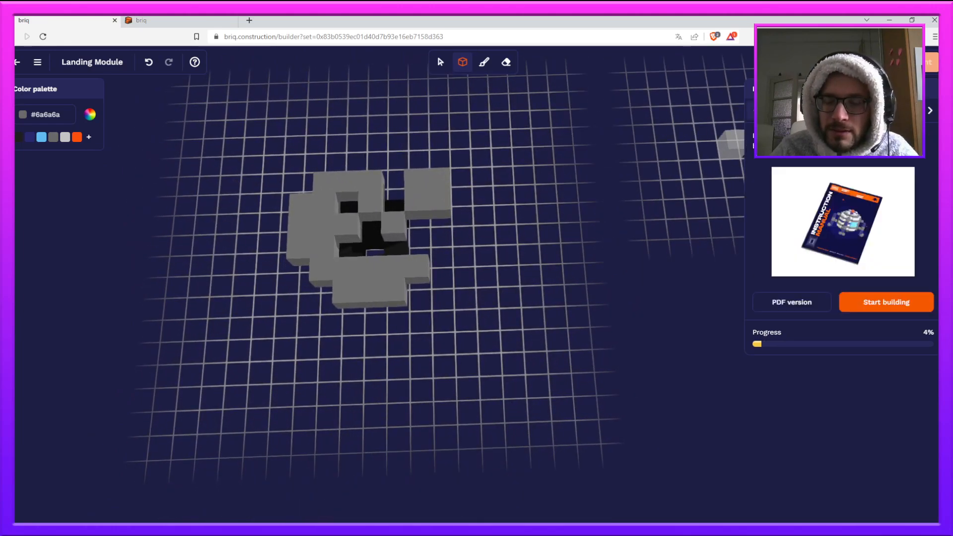
click(441, 61)
right_drag(217, 160, 315, 224)
drag(312, 213, 582, 442)
key(Delete)
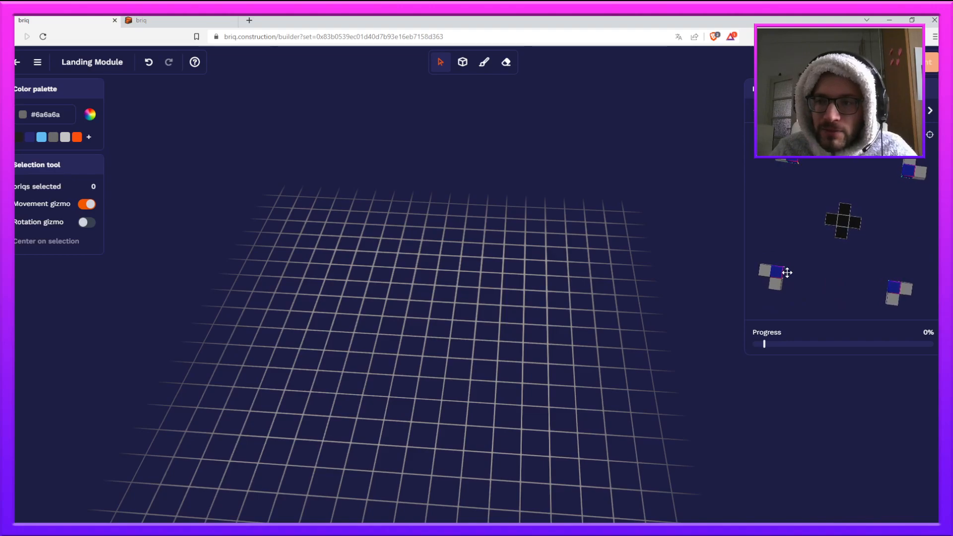
- Build a flat cross of five black #1e1e1e briqs near the middle of the empty grid, using the booklet's colour
click(845, 220)
right_drag(362, 270, 458, 372)
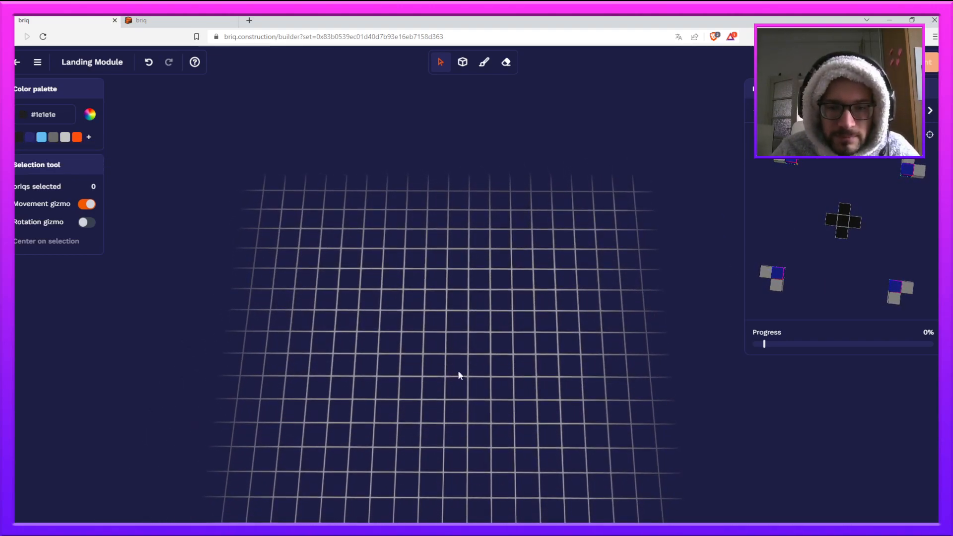
key(2)
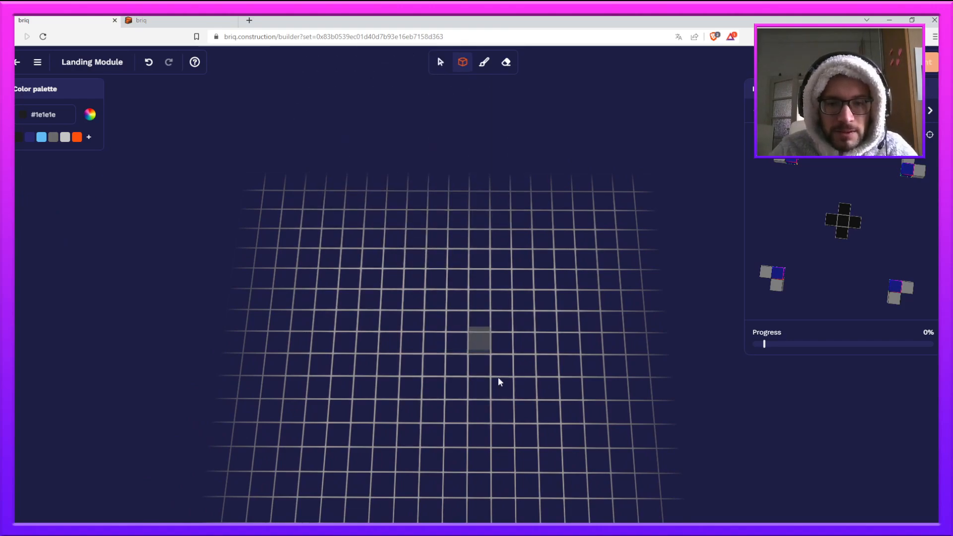
click(463, 360)
click(461, 384)
click(456, 410)
click(433, 389)
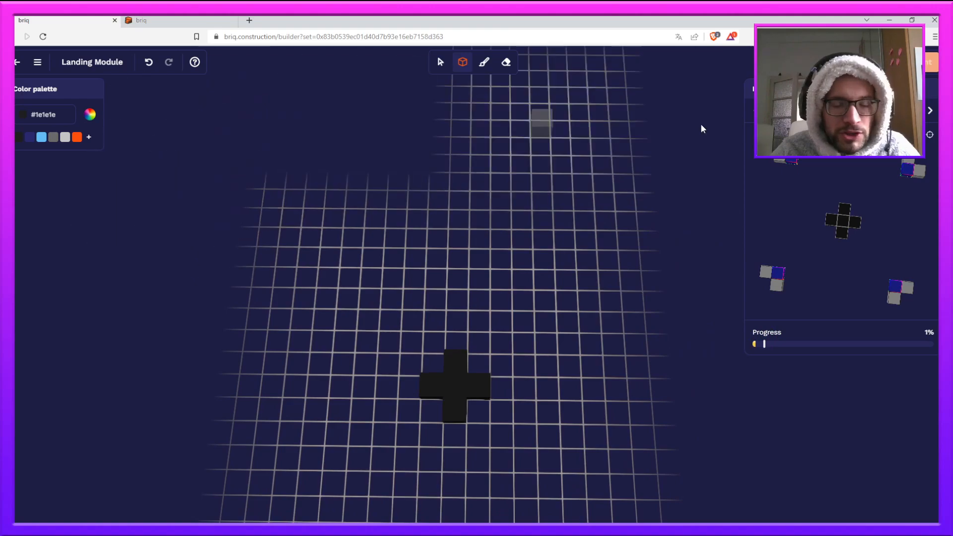
- Place an L of three grey #6a6a6a briqs diagonally beyond the black cross at the far-left foot, removing misplaced briqs
click(789, 148)
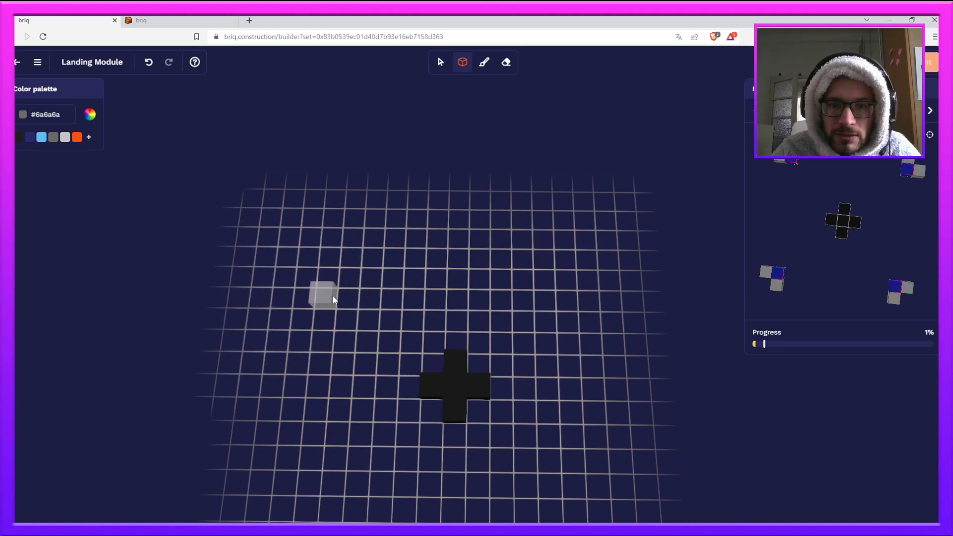
click(331, 298)
click(342, 297)
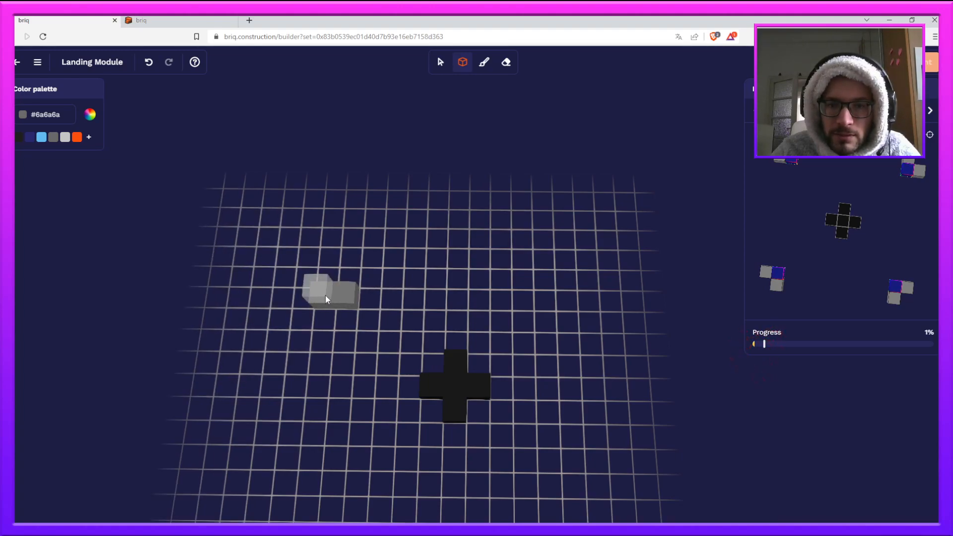
right_click(326, 295)
right_click(341, 299)
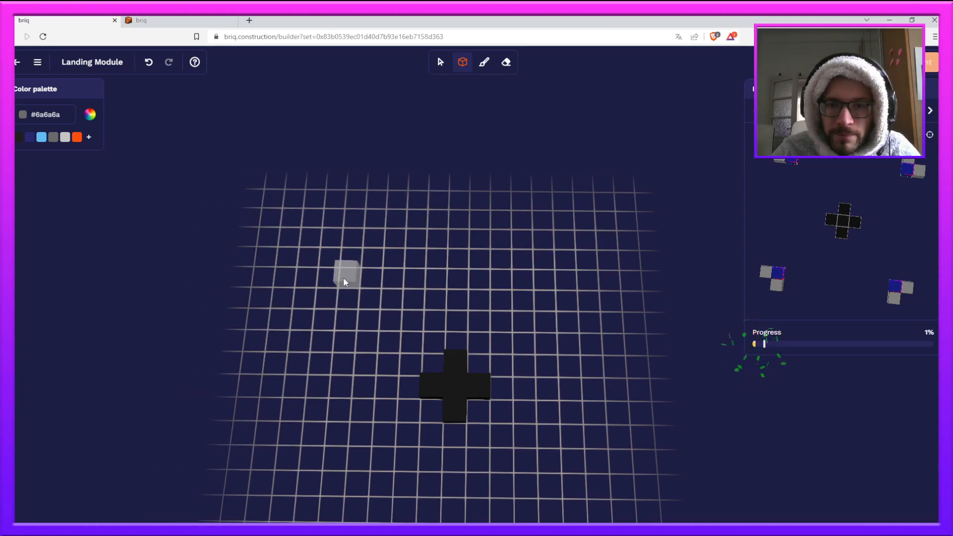
click(343, 278)
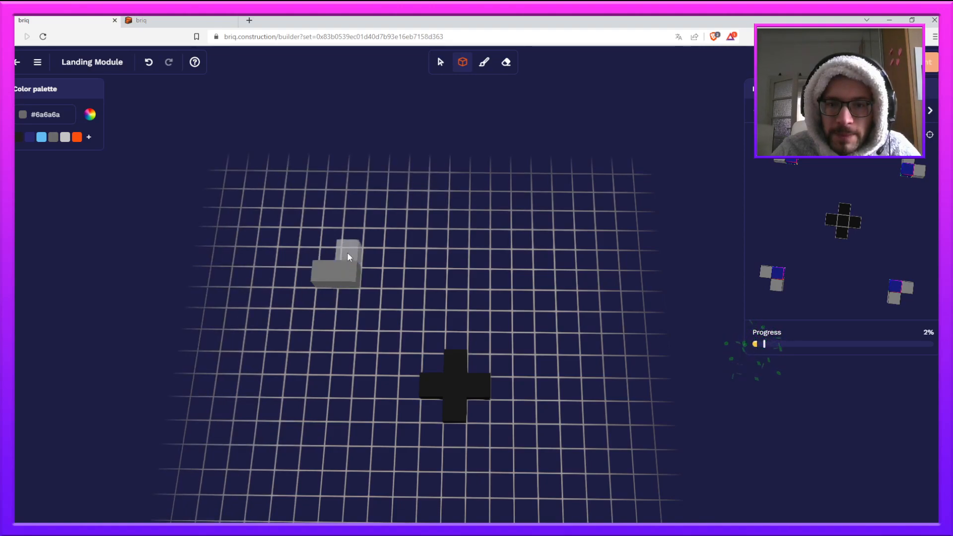
click(349, 257)
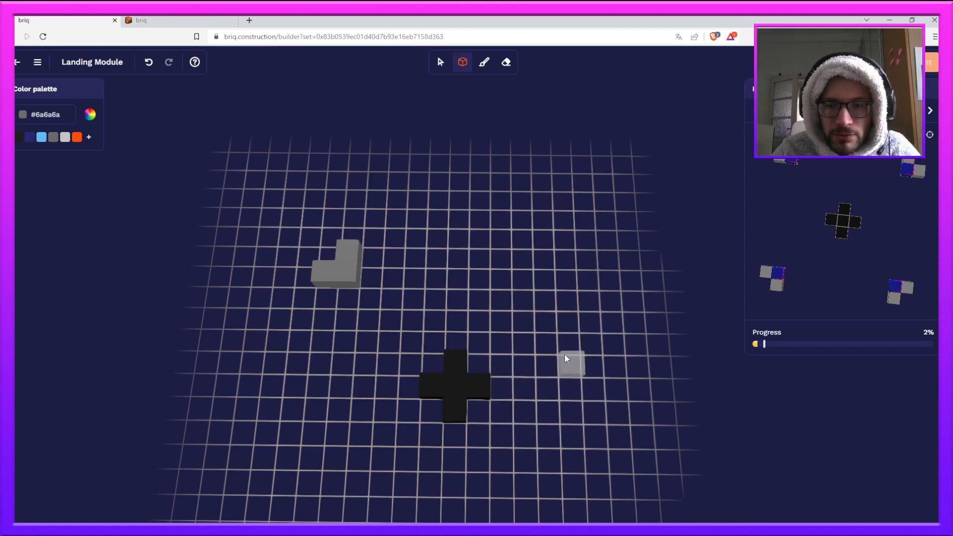
- Place two more L-shaped groups of three grey briqs, at the far-right and near-right feet around the black cross
click(562, 282)
click(561, 257)
click(587, 277)
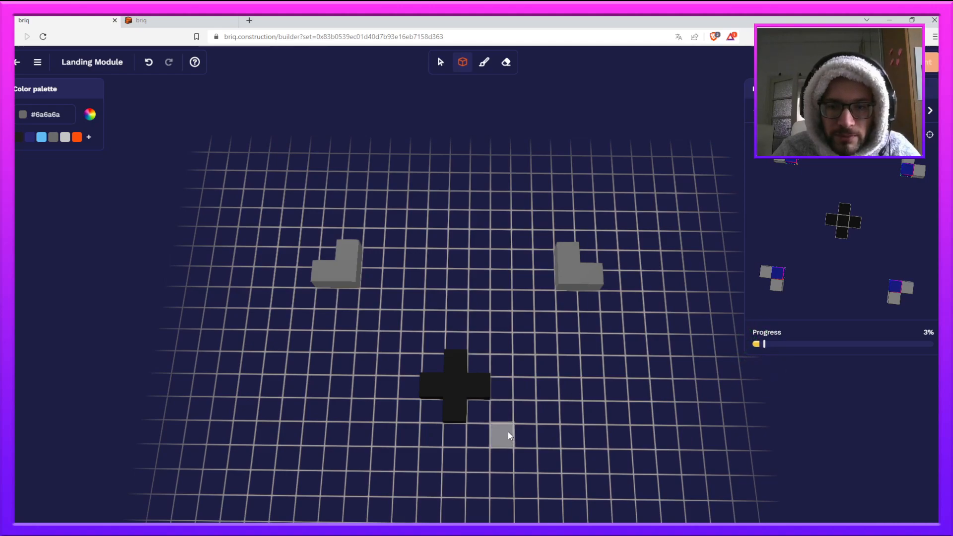
drag(505, 448, 514, 380)
right_drag(513, 380, 513, 323)
drag(513, 319, 514, 335)
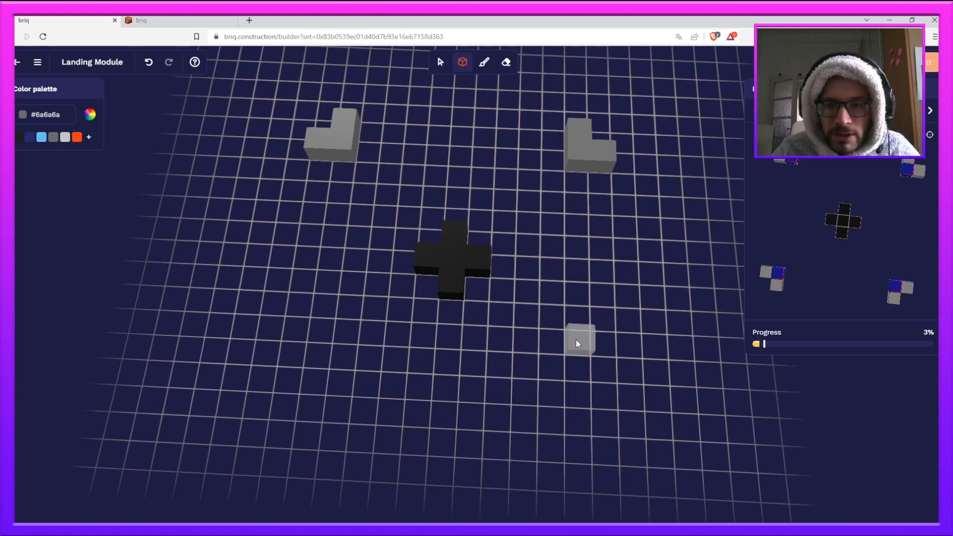
click(576, 390)
click(576, 415)
click(600, 393)
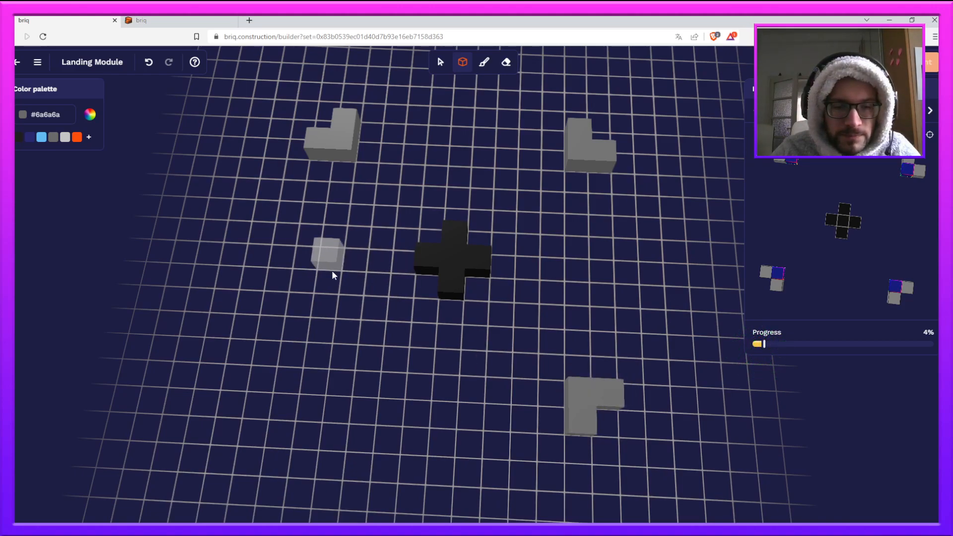
- Place the fourth grey L of three briqs at the near-left foot, shifting it one row closer to match the others
click(314, 359)
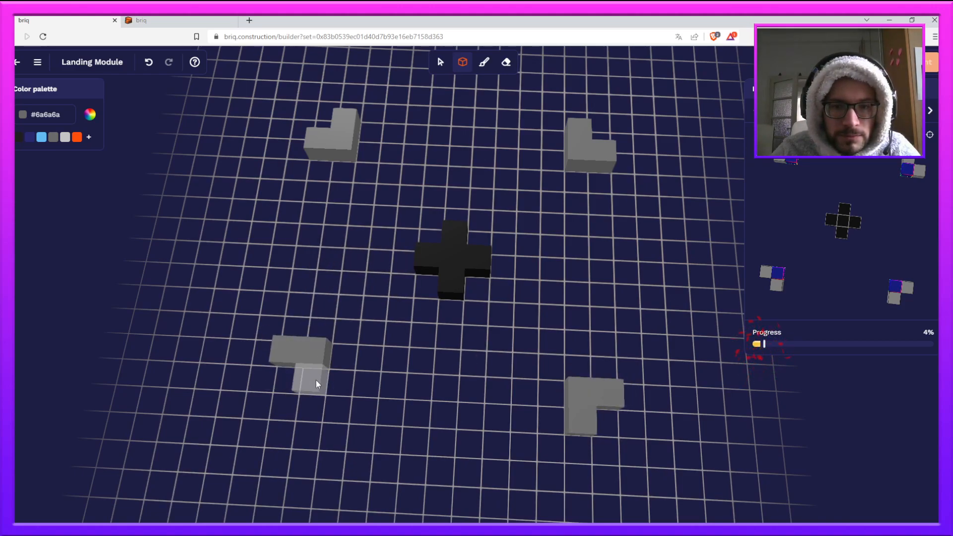
right_click(315, 357)
right_click(288, 350)
click(283, 380)
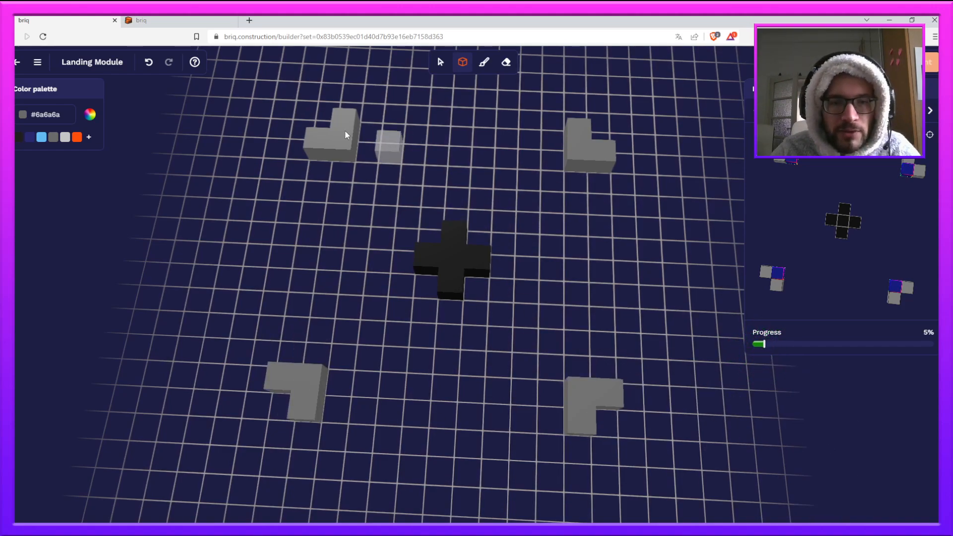
- Mix the magenta #e43dff and paint the inner corner briq of each of the four grey feet with it
click(484, 62)
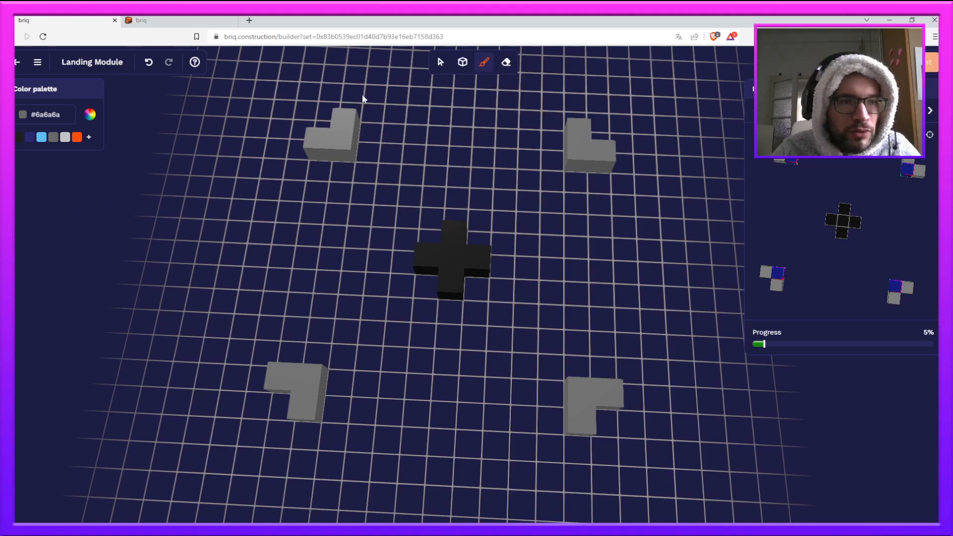
click(90, 114)
drag(85, 219, 79, 219)
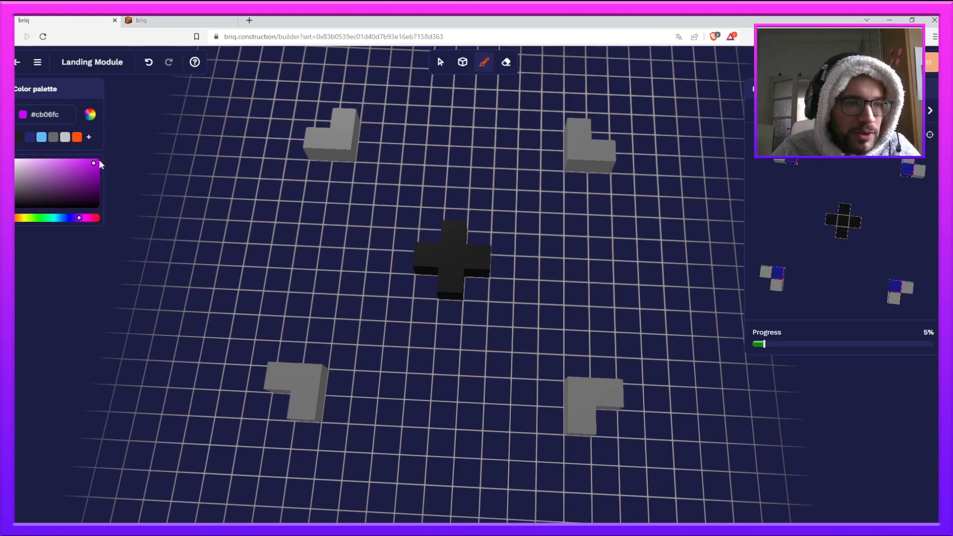
mouse_move(109, 166)
mouse_down()
mouse_move(104, 189)
mouse_move(107, 169)
mouse_move(73, 157)
mouse_move(63, 165)
mouse_move(75, 162)
mouse_up()
click(343, 141)
click(578, 155)
click(308, 377)
click(579, 390)
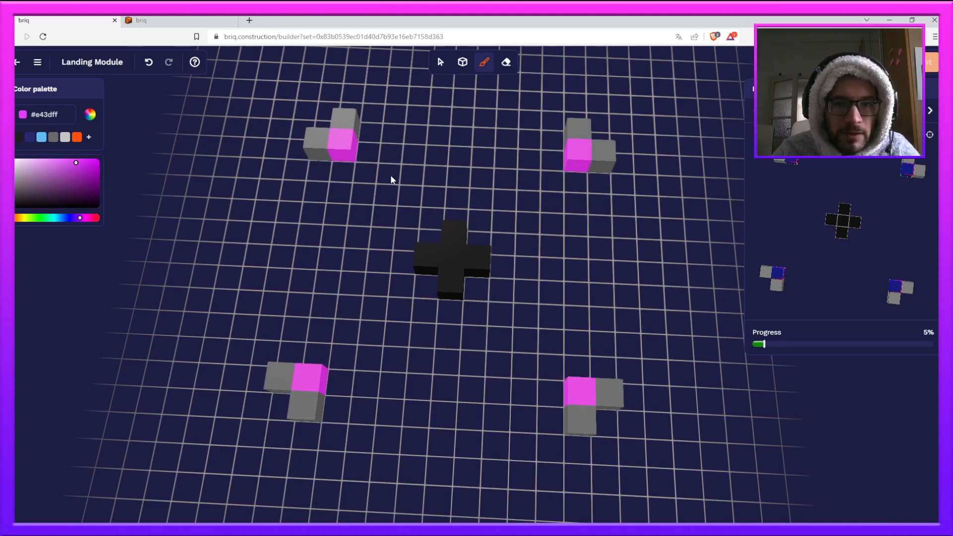
- Advance the booklet one step and start the grey #6a6a6a layer around the black cross, removing misplaced briqs
click(463, 65)
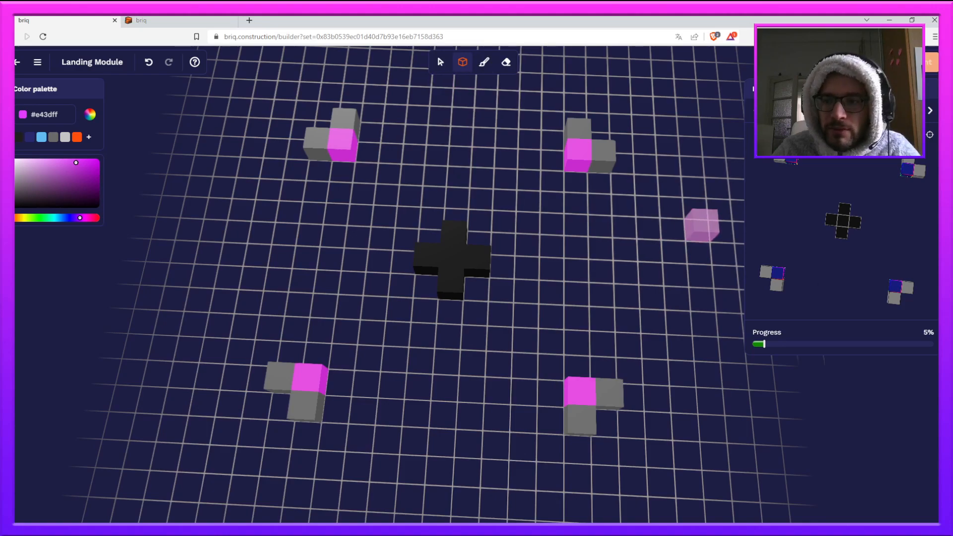
click(932, 114)
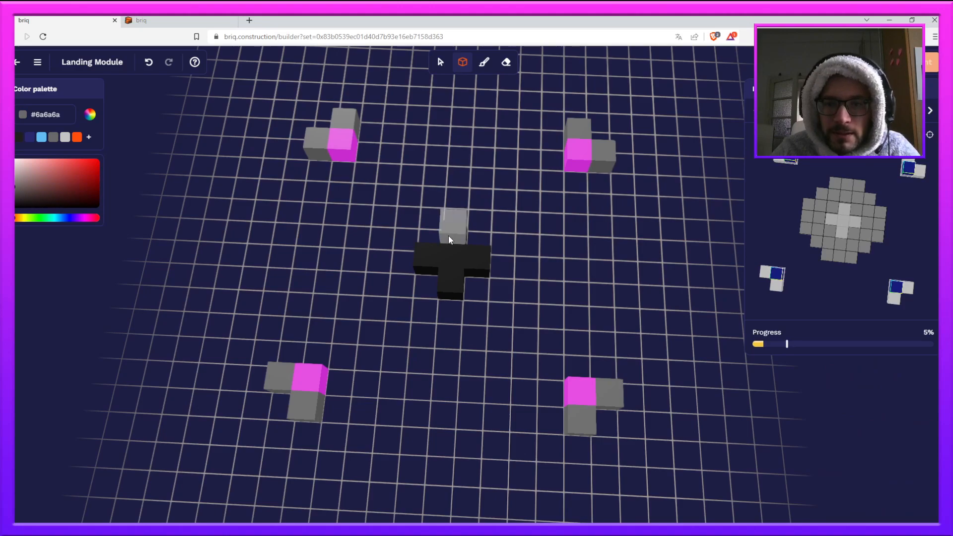
click(454, 217)
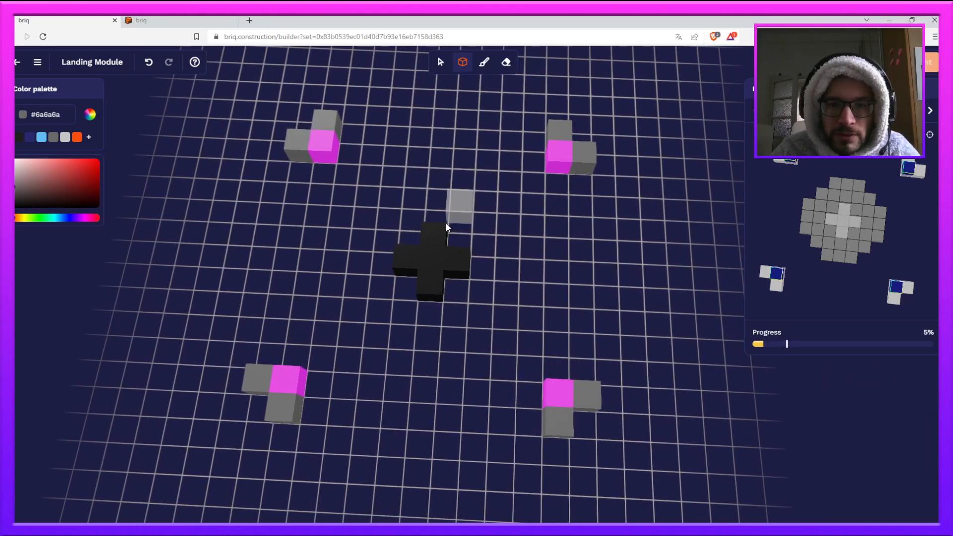
click(471, 222)
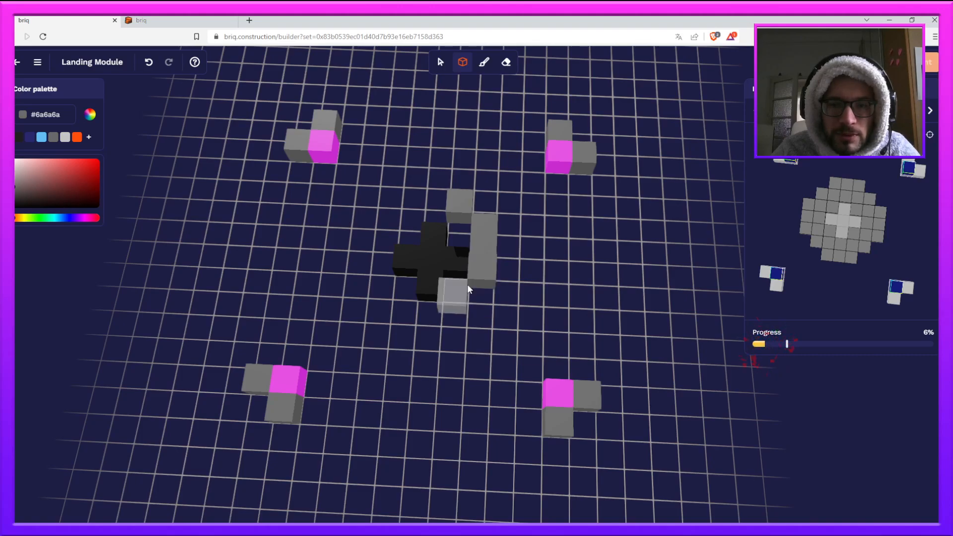
click(468, 287)
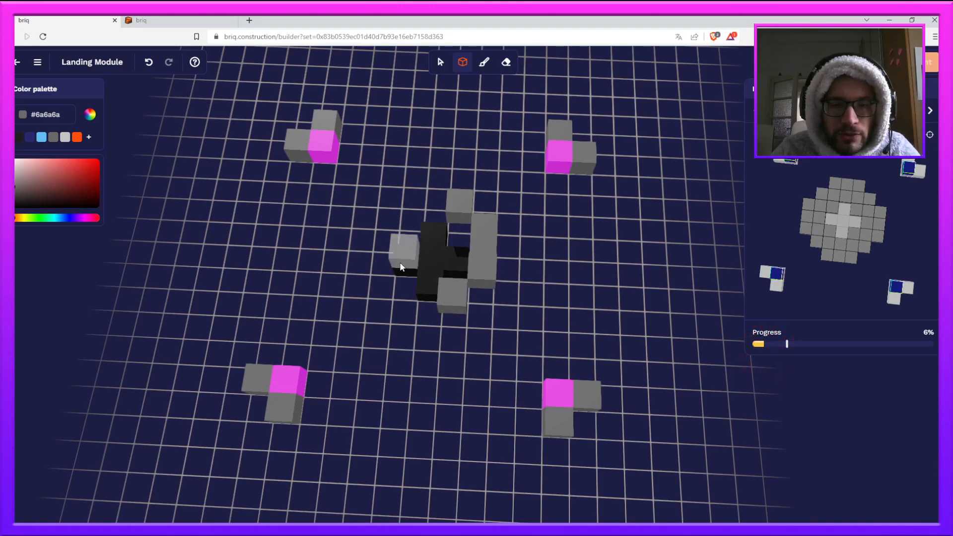
right_drag(388, 284, 512, 190)
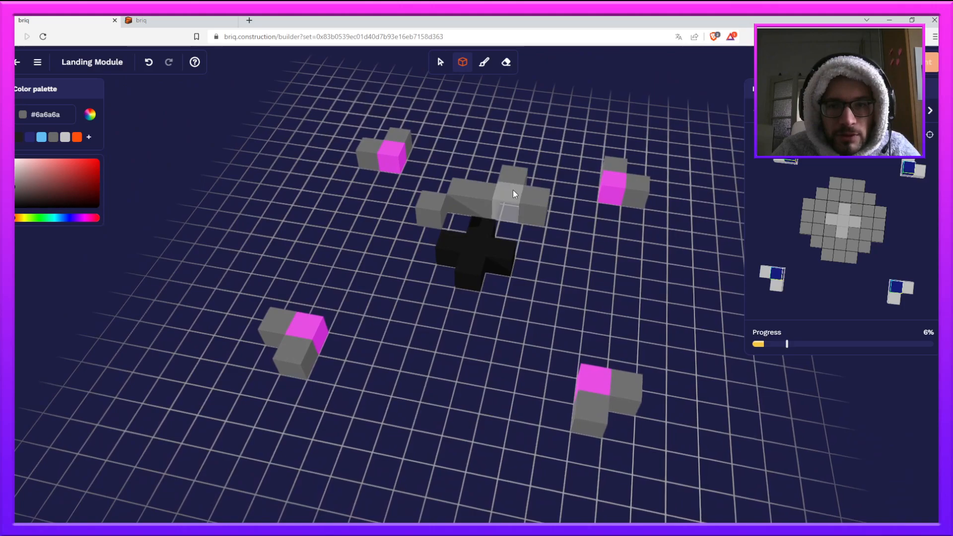
right_click(522, 208)
click(498, 204)
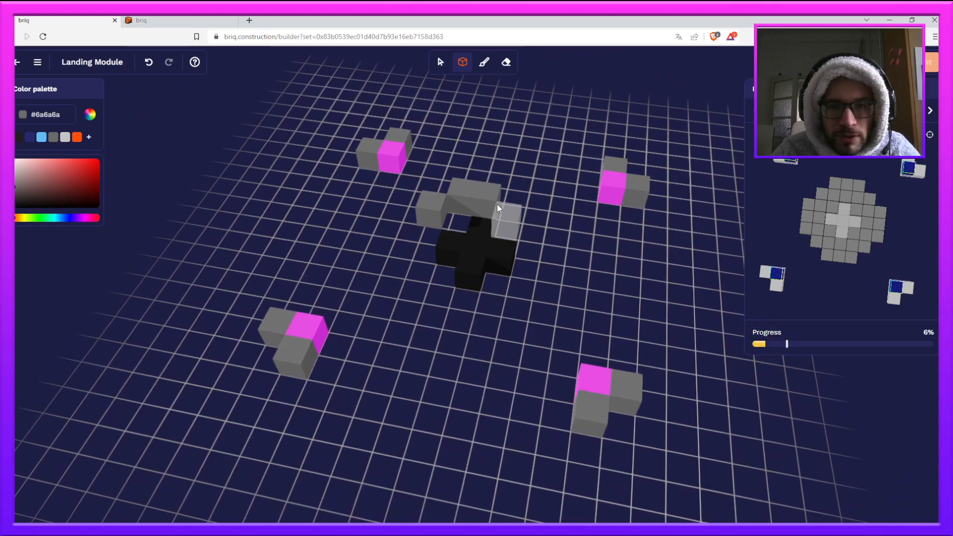
- Continue the grey layer around the sides and near arm of the black cross, leaving the cross itself uncovered
right_drag(513, 222, 471, 255)
scroll(472, 255, up, 5)
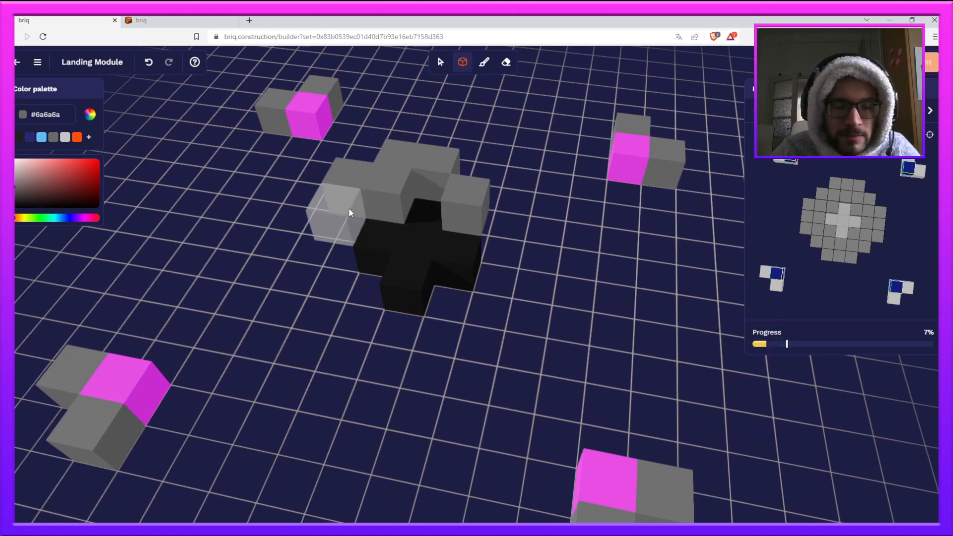
click(349, 208)
click(351, 235)
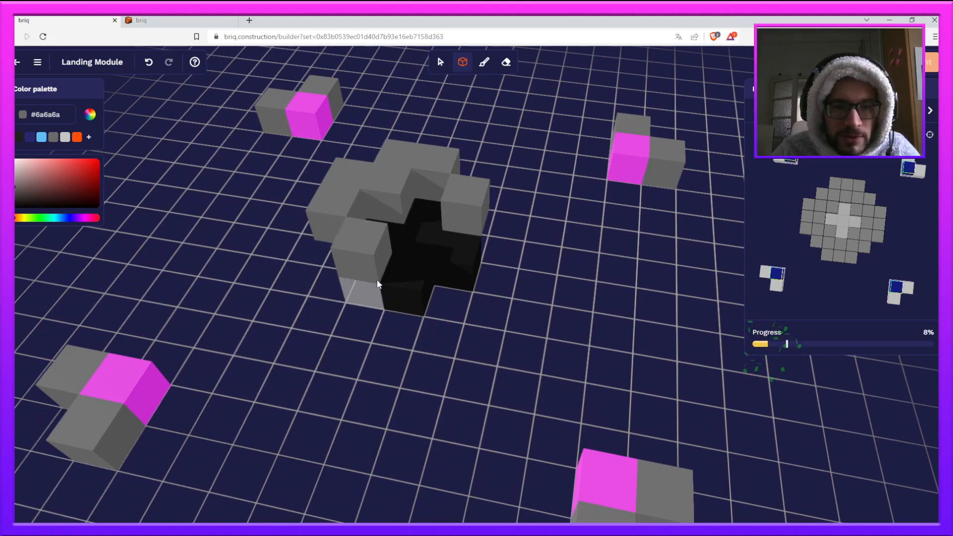
click(377, 272)
click(479, 232)
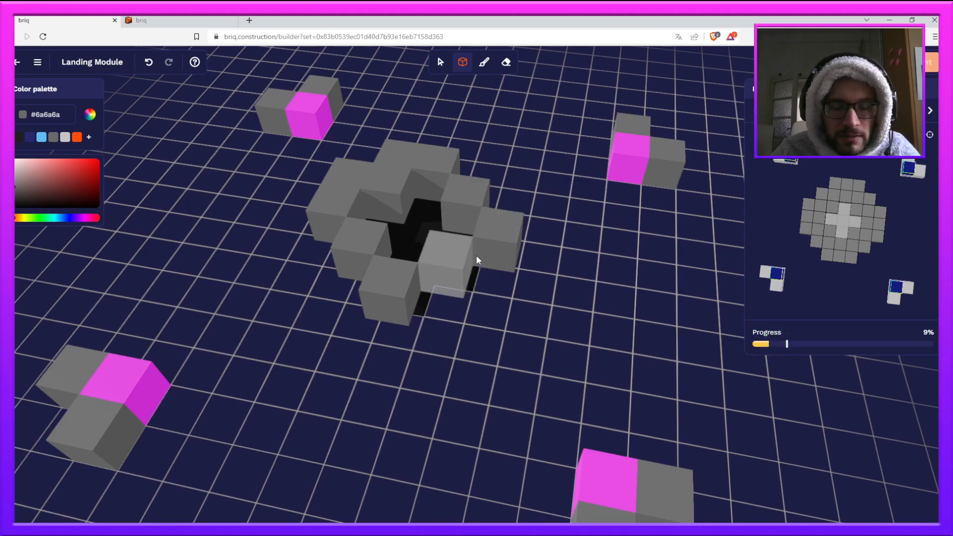
click(476, 255)
click(498, 263)
click(447, 283)
click(359, 278)
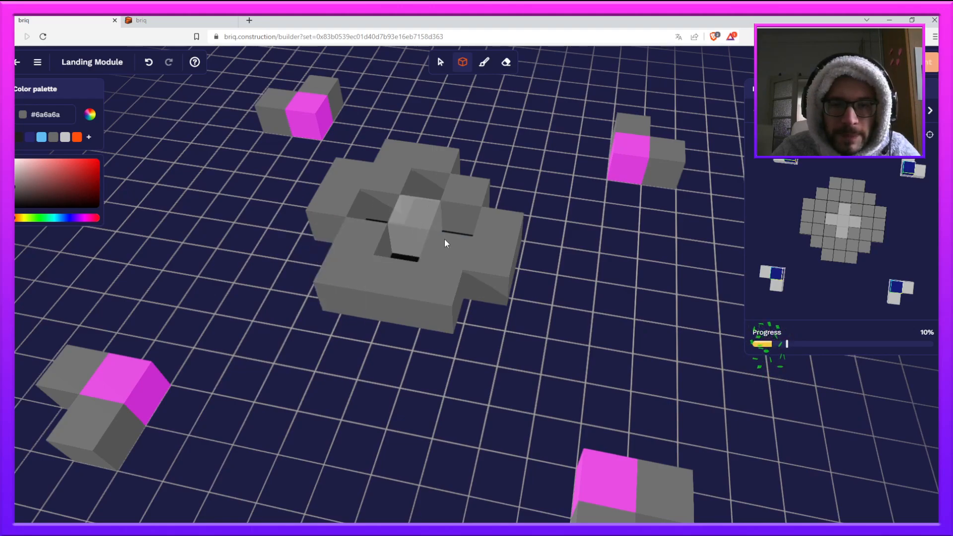
- Fill the remaining gaps along the edges of the grey layer to close the ring around the cross-shaped opening
right_drag(443, 242, 409, 271)
drag(409, 271, 344, 301)
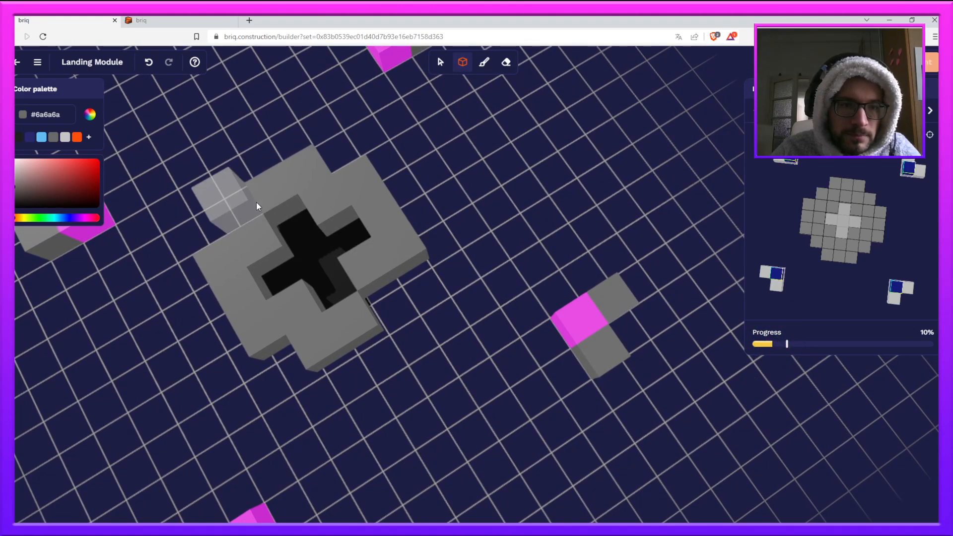
right_drag(230, 225, 288, 216)
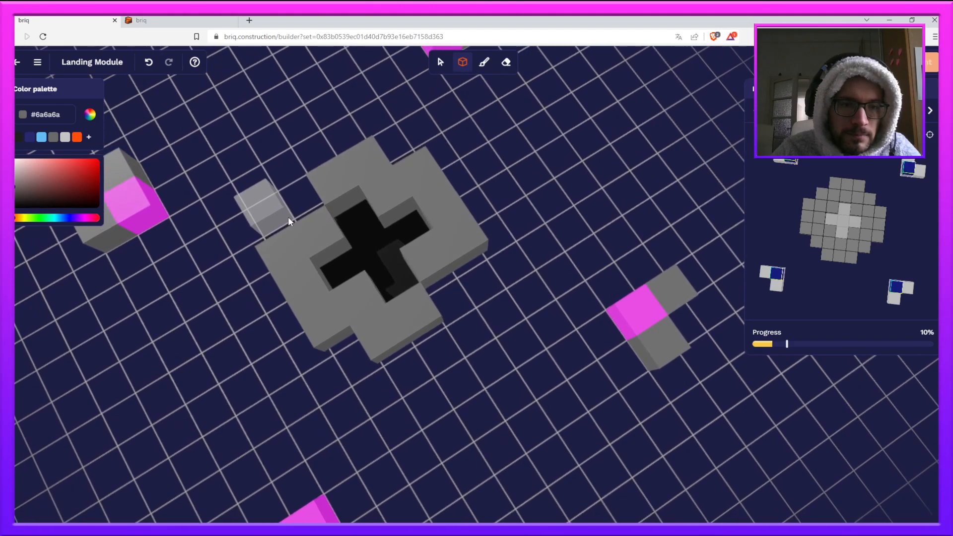
drag(288, 216, 380, 196)
click(379, 333)
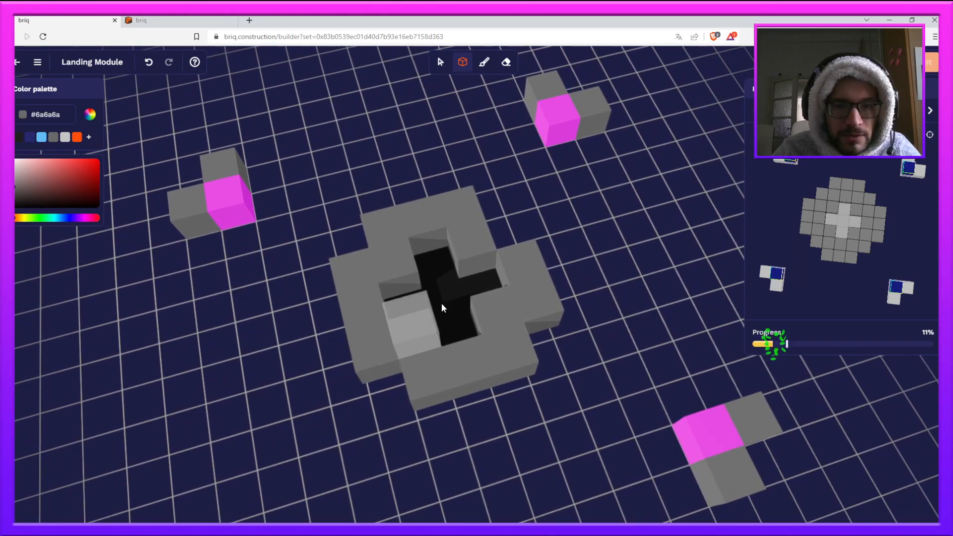
drag(535, 252, 412, 267)
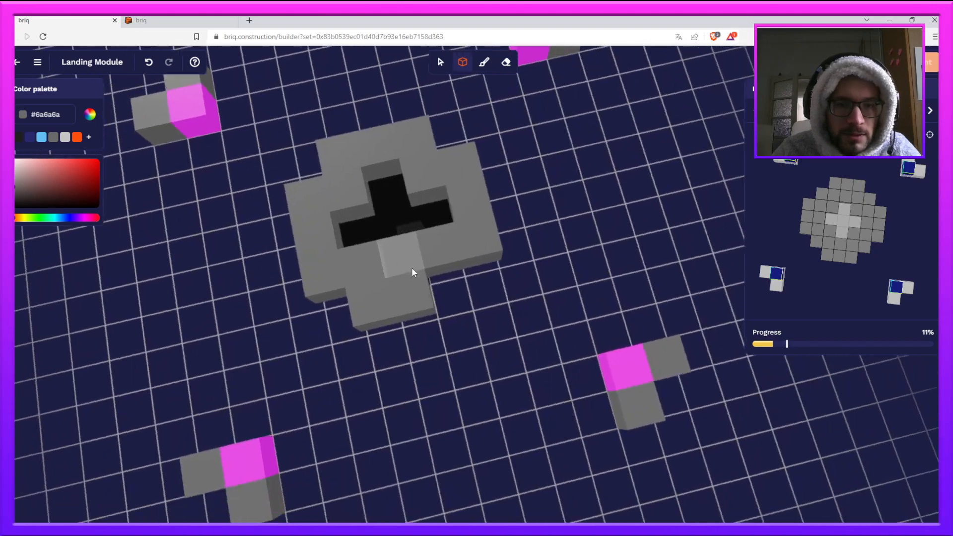
click(444, 268)
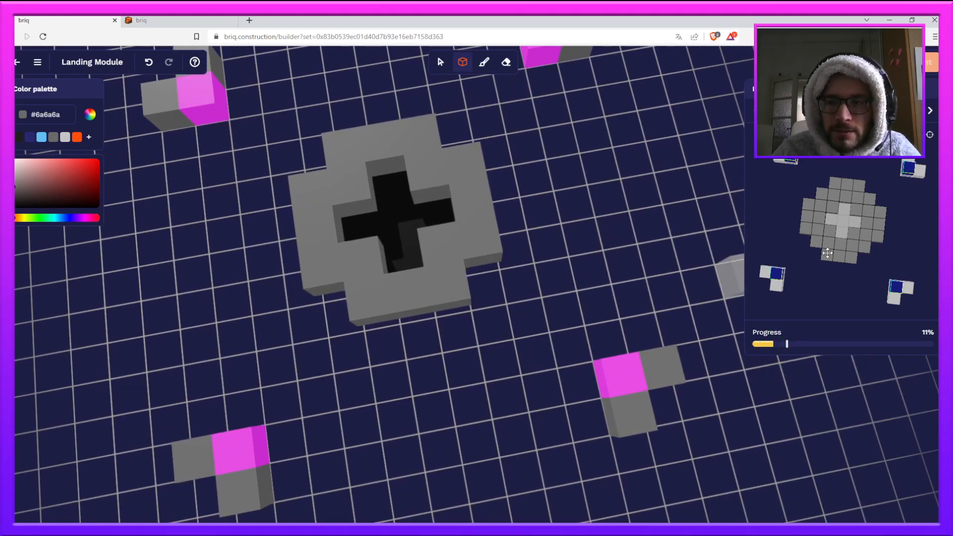
- Add grey #6a6a6a briqs at the empty corners of the layer around the cross-shaped opening to square it off
click(486, 260)
click(450, 145)
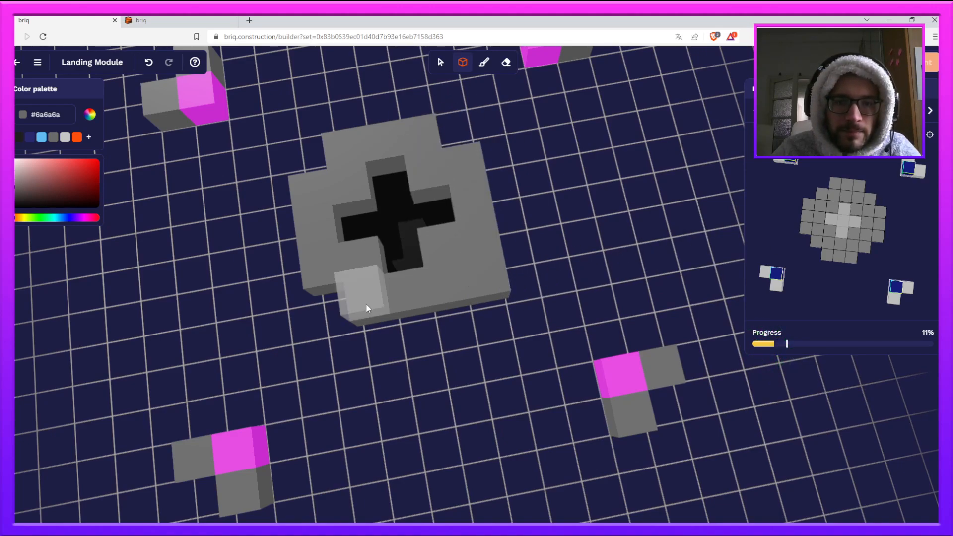
click(333, 288)
drag(250, 208, 369, 213)
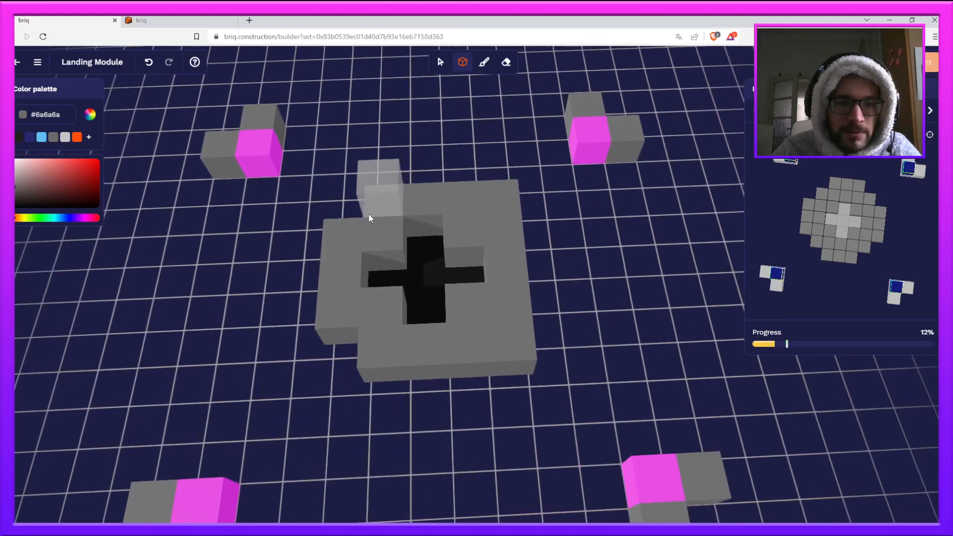
click(348, 320)
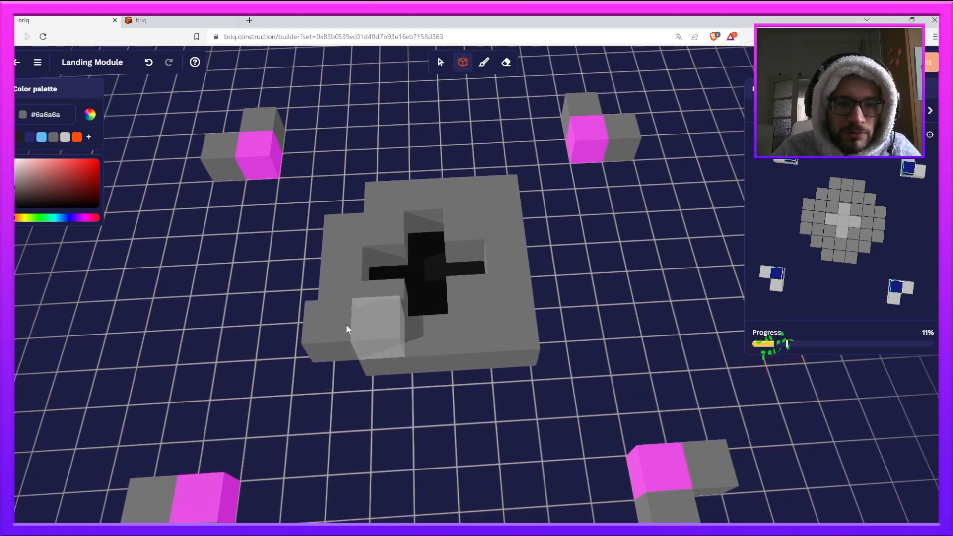
- Extend the sides of the grey layer outward with further #6a6a6a briqs to match the booklet's stepped round outline
drag(331, 358, 626, 210)
right_drag(430, 217, 535, 216)
drag(494, 197, 549, 190)
right_drag(549, 193, 413, 226)
drag(401, 251, 461, 236)
right_drag(461, 237, 446, 218)
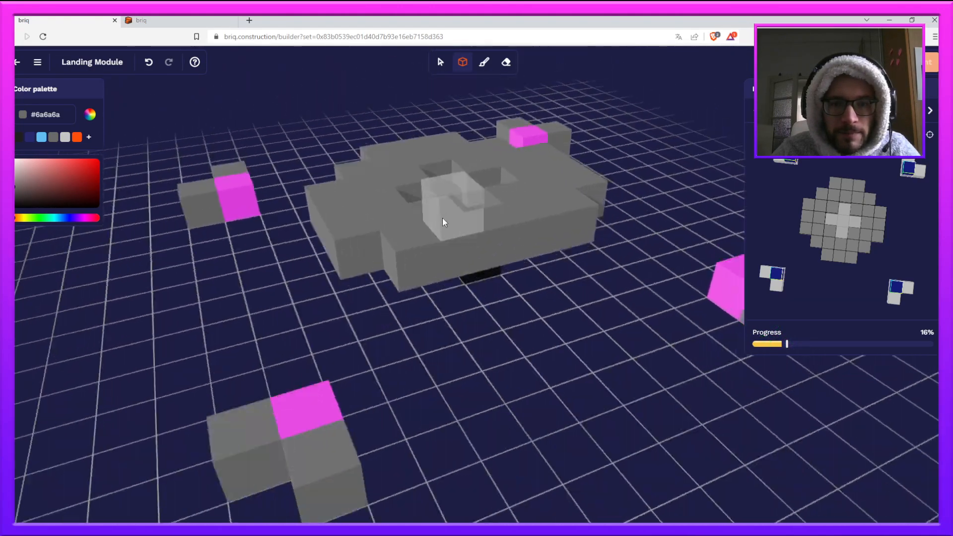
drag(441, 244, 506, 237)
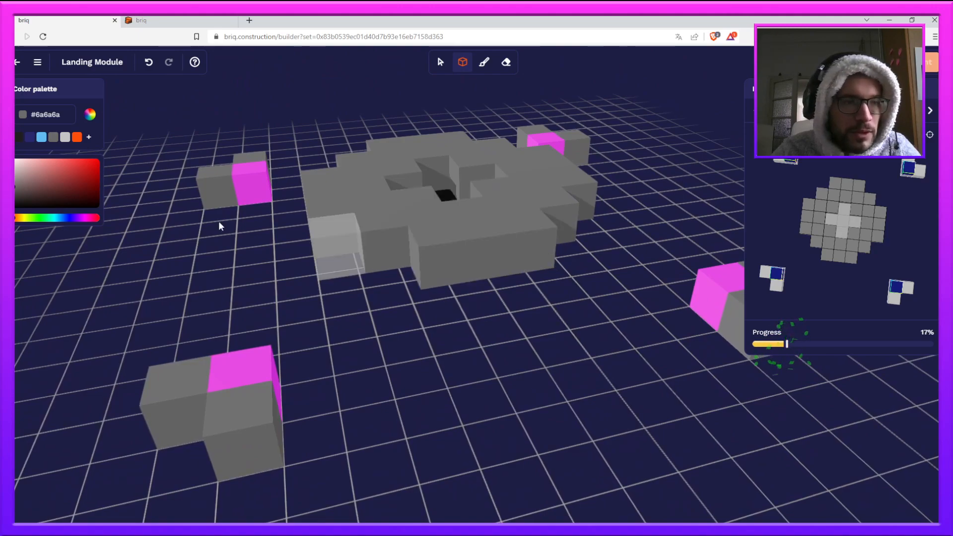
- Mix the magenta #d22dc0, save it to the palette and repaint the inner corner briq of each foot with it
click(85, 218)
drag(30, 188, 85, 171)
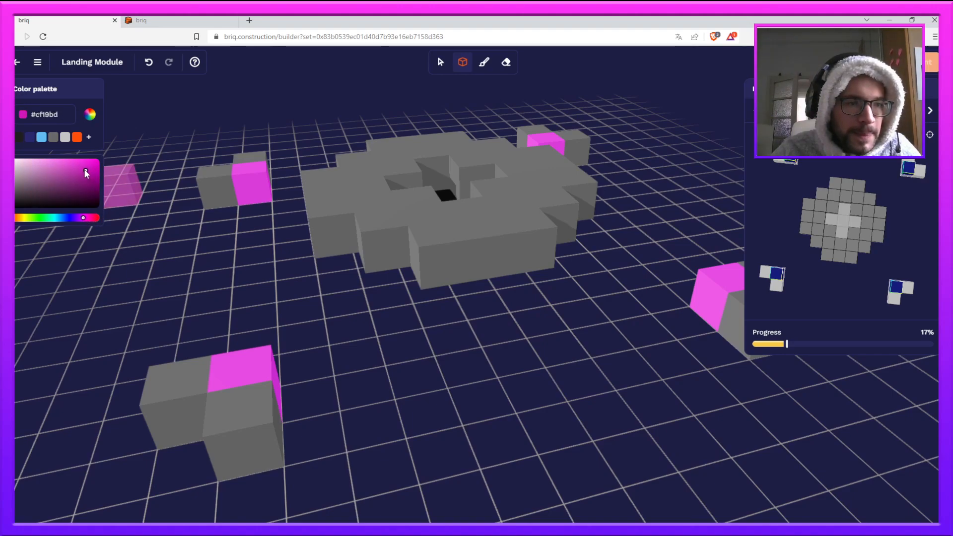
drag(85, 169, 79, 170)
click(88, 137)
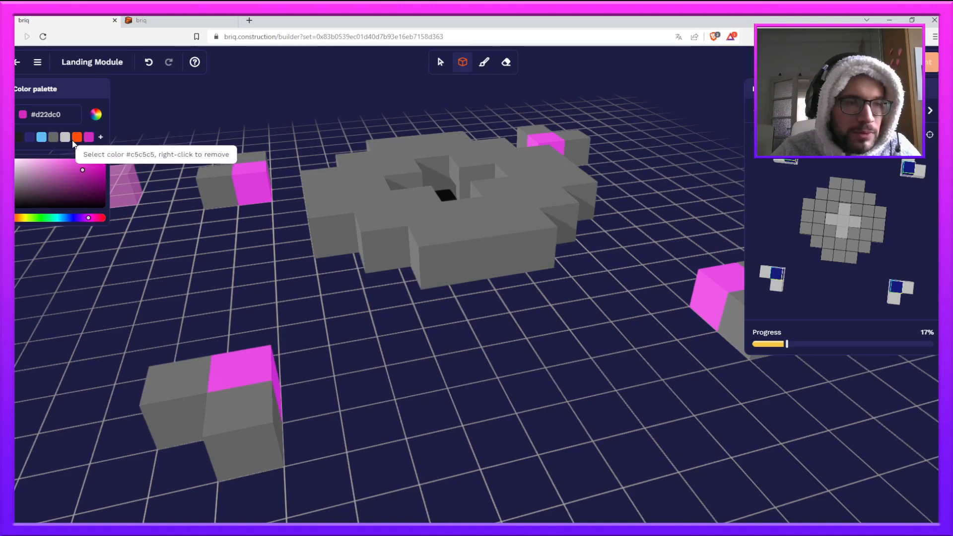
click(486, 64)
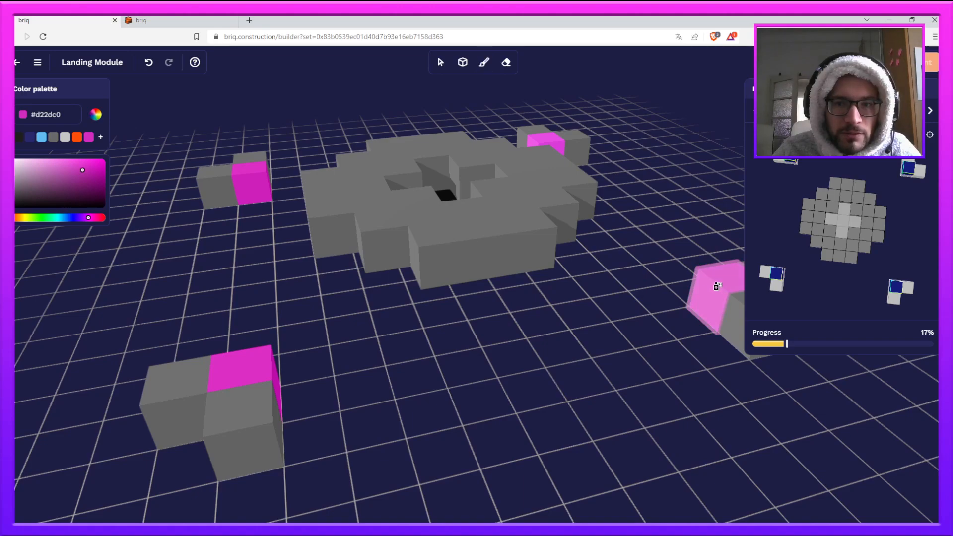
- Stack a second #d22dc0 magenta briq on the inner corner of each of the four feet, as in the booklet
mouse_move(836, 249)
mouse_down()
mouse_move(842, 195)
mouse_move(812, 223)
mouse_up()
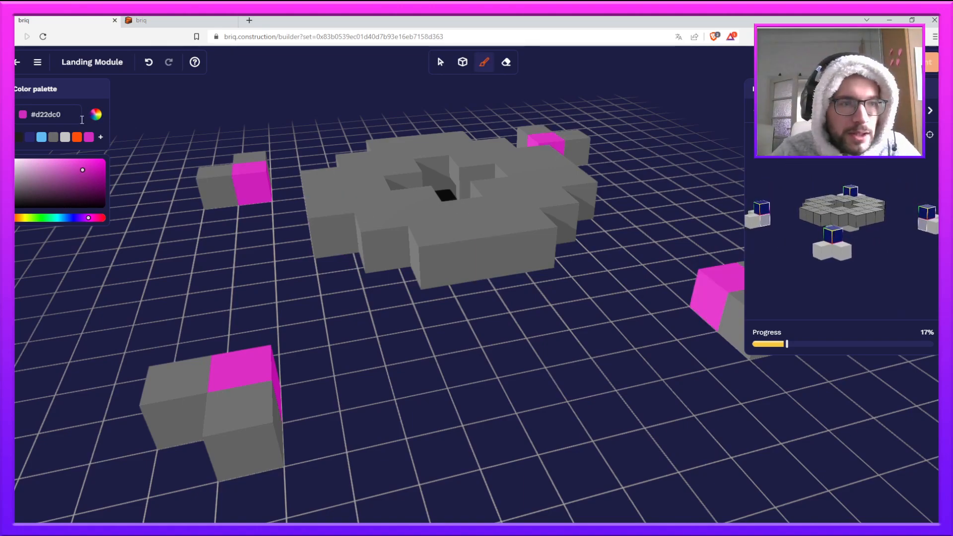
click(461, 70)
click(239, 168)
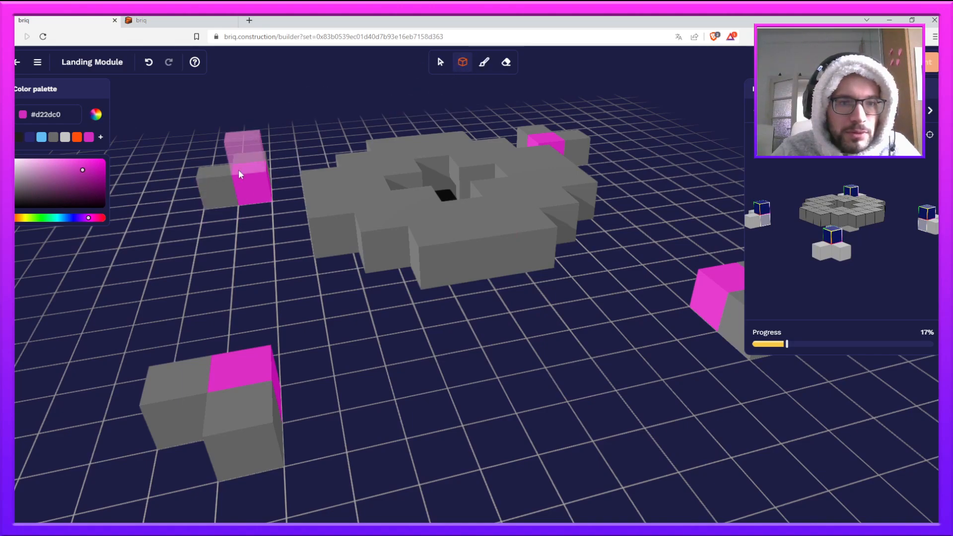
click(260, 358)
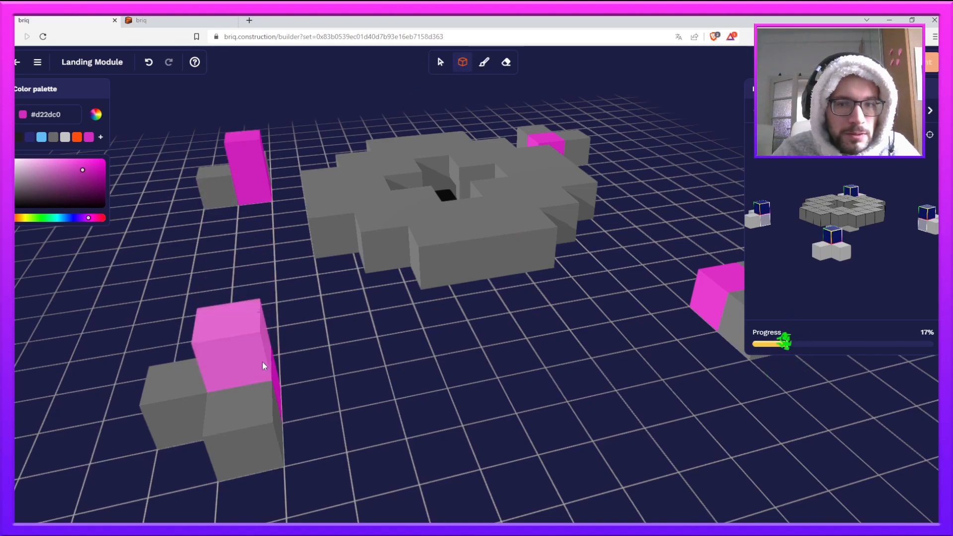
click(717, 281)
click(547, 138)
- Mix the darker magenta #b014bc, repaint both briqs of all four legs with it and save it to the palette
right_drag(620, 186, 575, 200)
drag(573, 195, 550, 206)
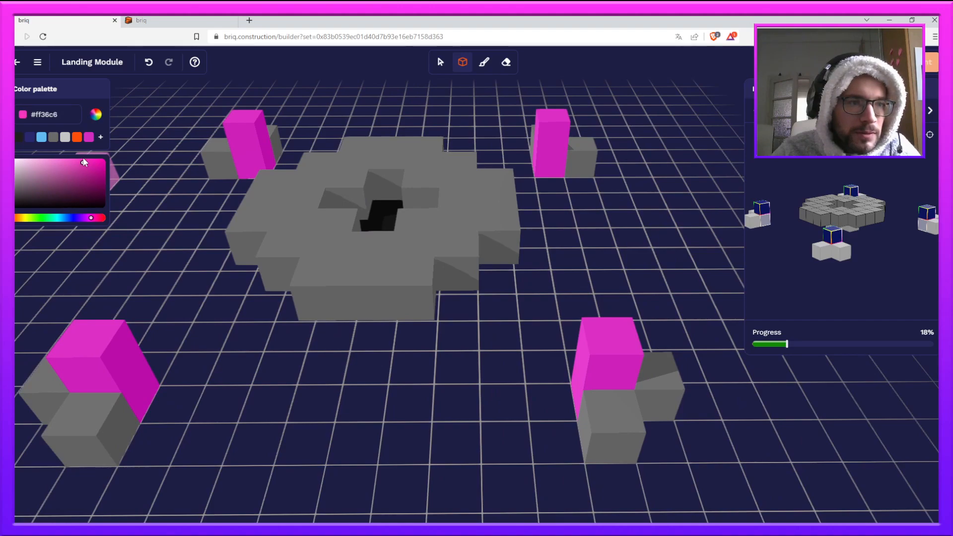
drag(90, 220, 89, 220)
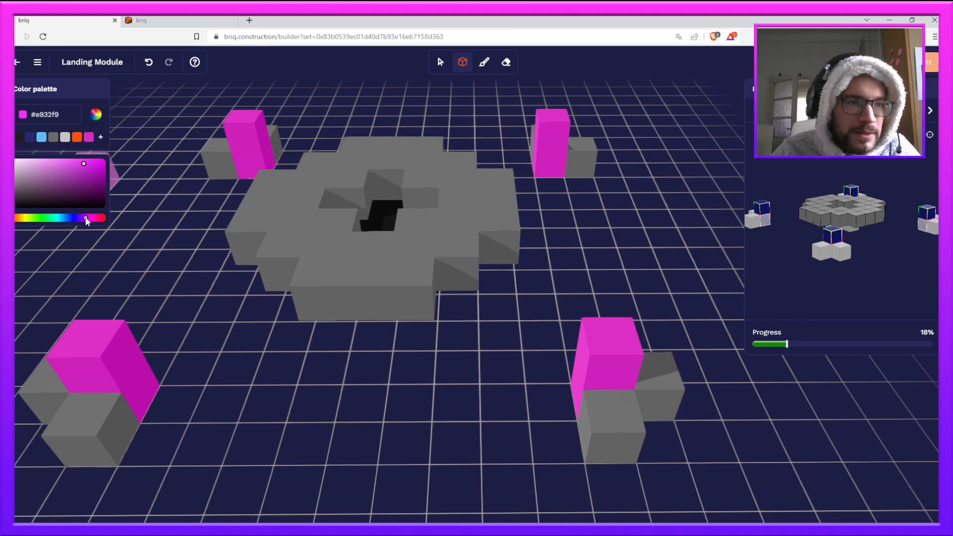
drag(78, 162, 91, 172)
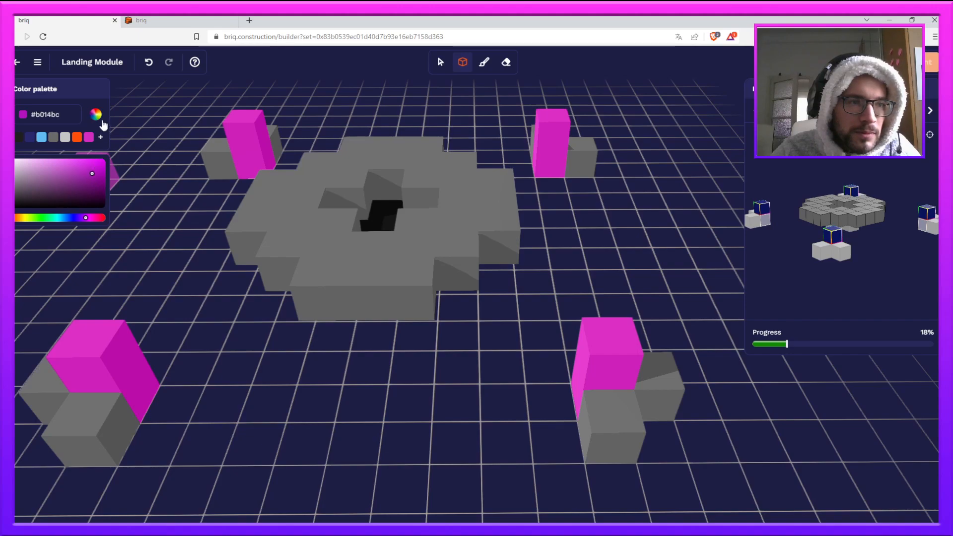
click(484, 62)
click(241, 149)
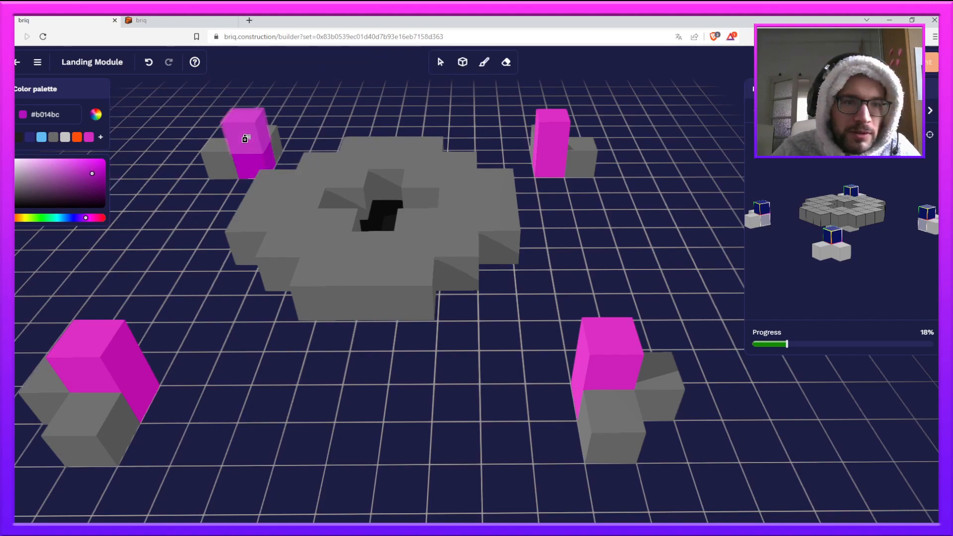
click(144, 380)
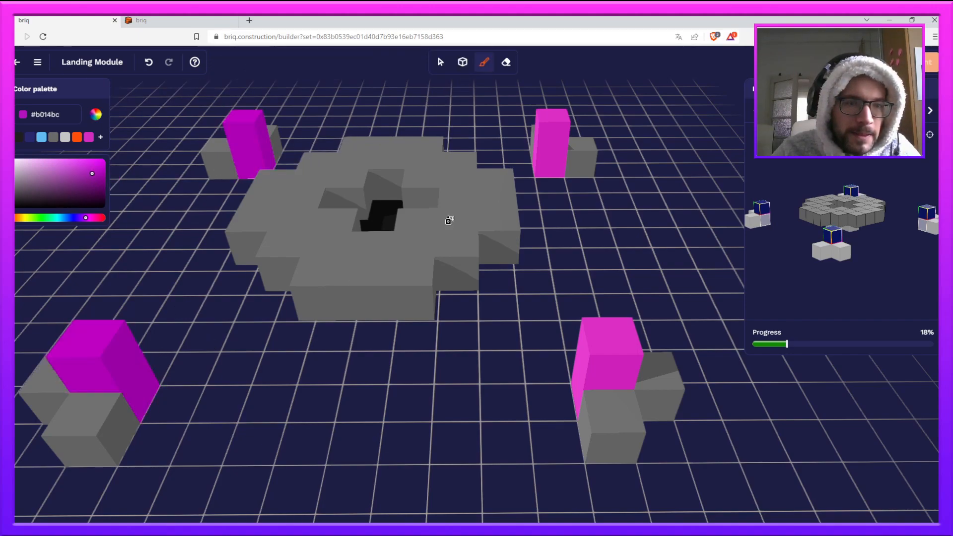
click(557, 167)
click(556, 140)
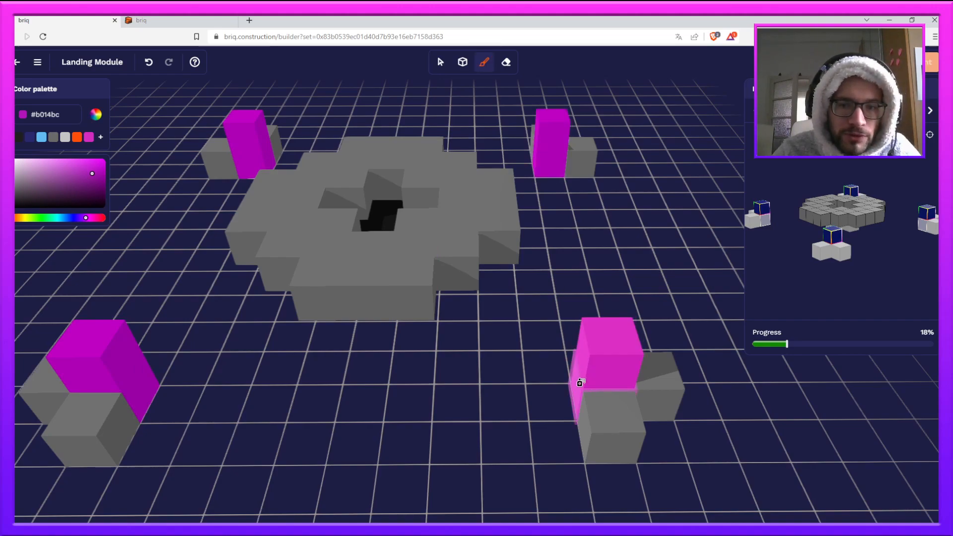
click(597, 358)
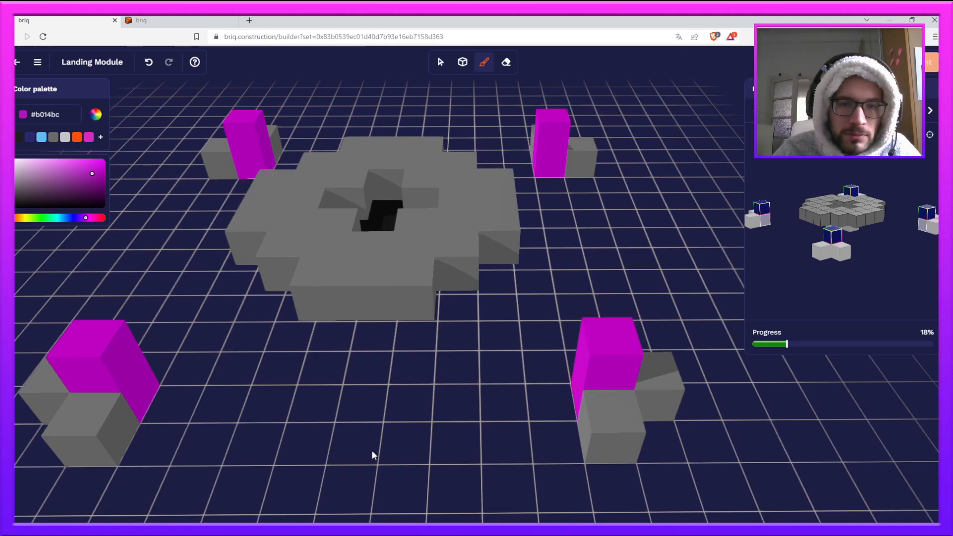
click(100, 137)
- Advance the booklet one step and stack a third #b014bc briq on top of each of the four magenta legs
click(931, 111)
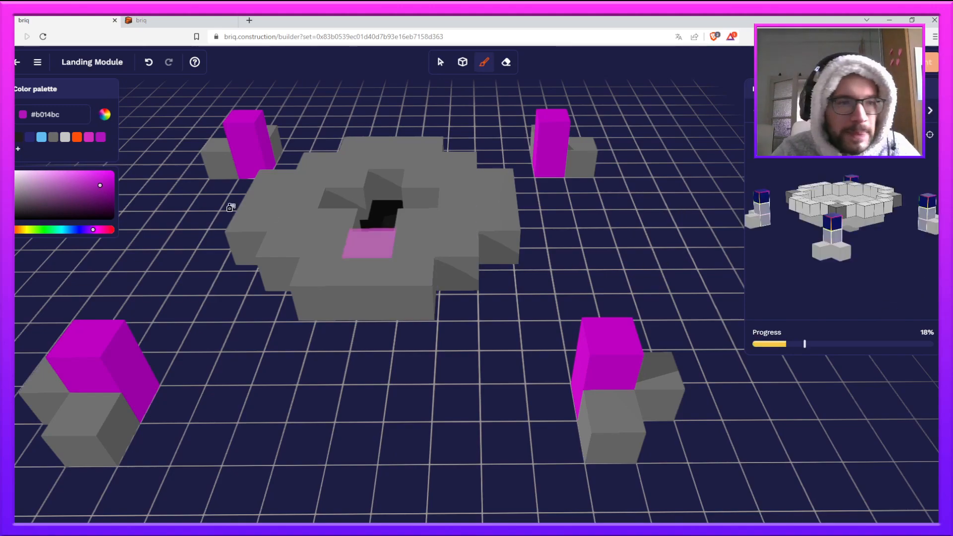
click(440, 63)
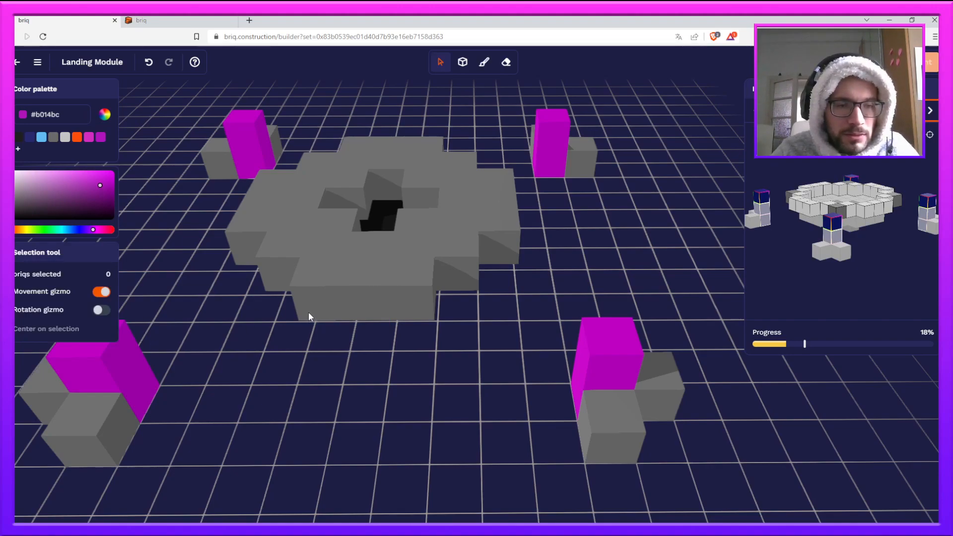
key(b)
click(245, 117)
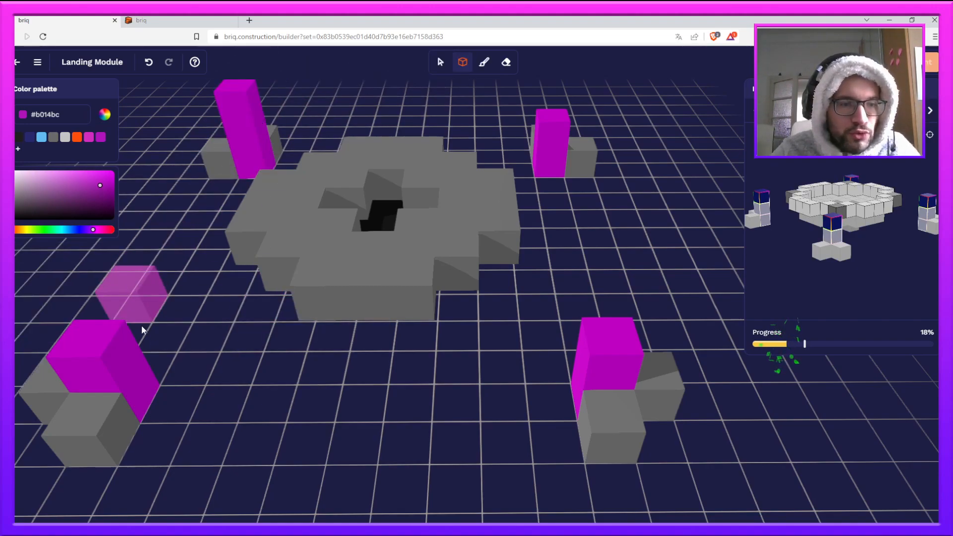
click(97, 339)
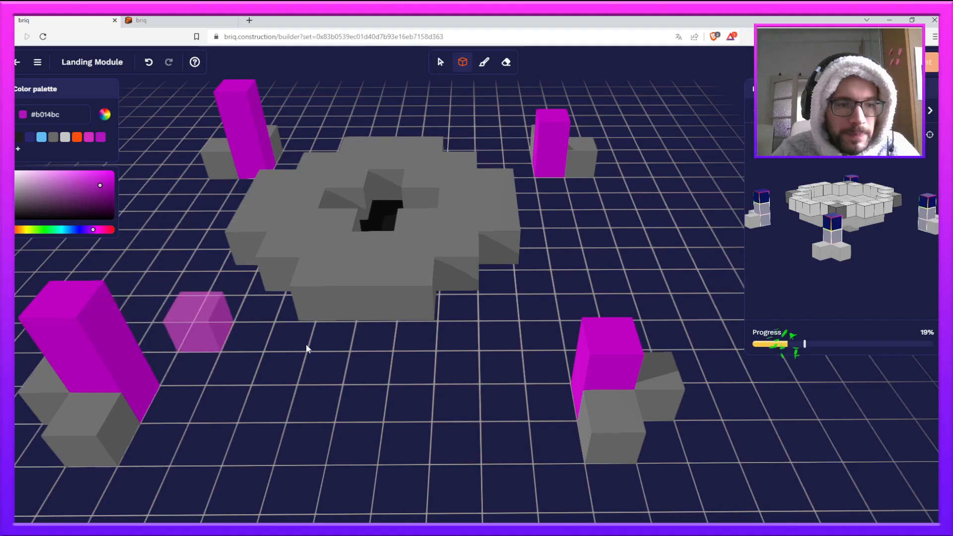
click(598, 345)
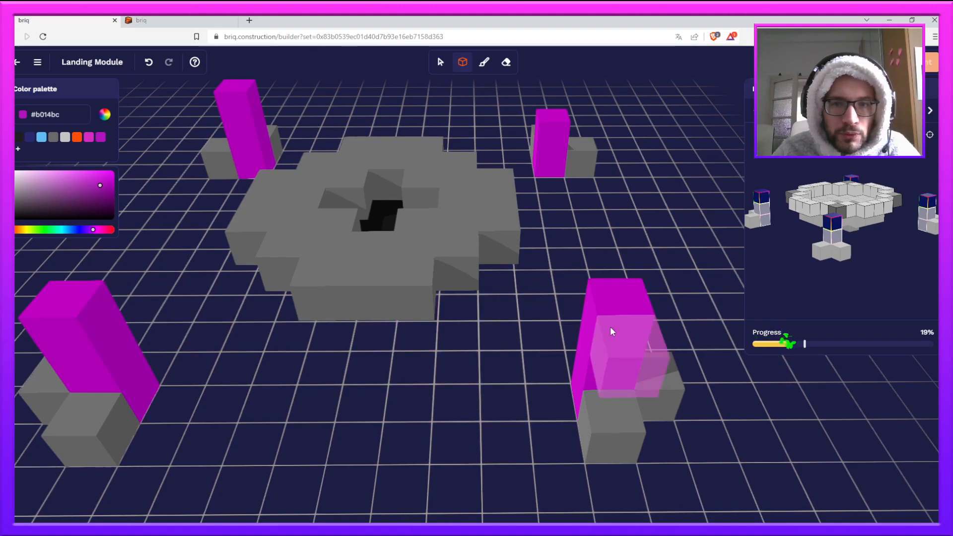
click(560, 115)
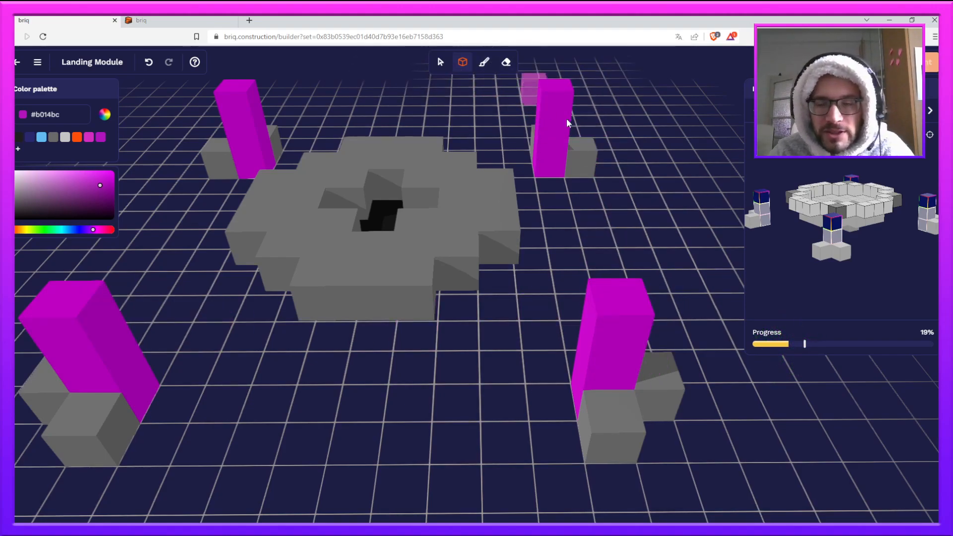
- Pick light grey #c5c5c5 from the booklet and start the raised rim along the grey layer's near edge and adjoining stepped corner
drag(882, 245, 805, 228)
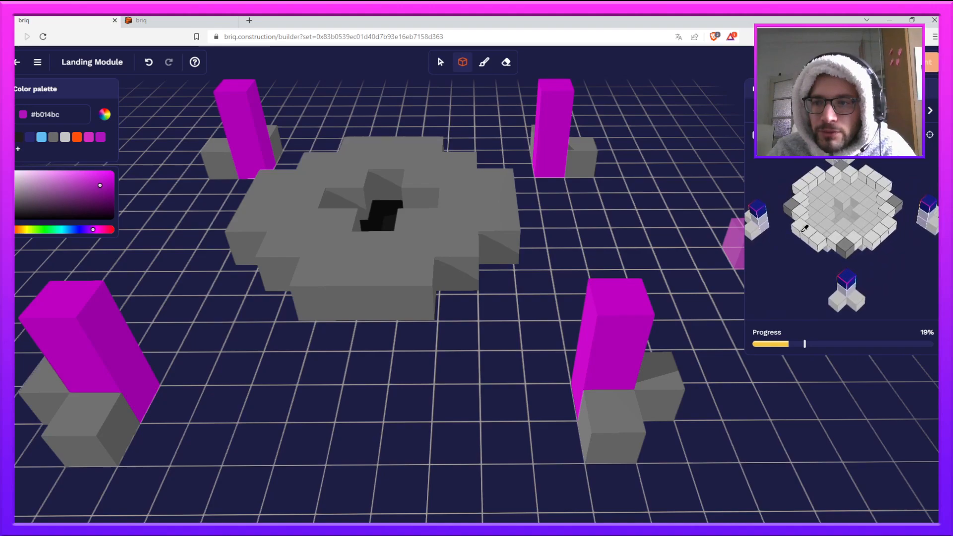
click(796, 230)
right_drag(791, 265, 751, 283)
drag(811, 243, 826, 228)
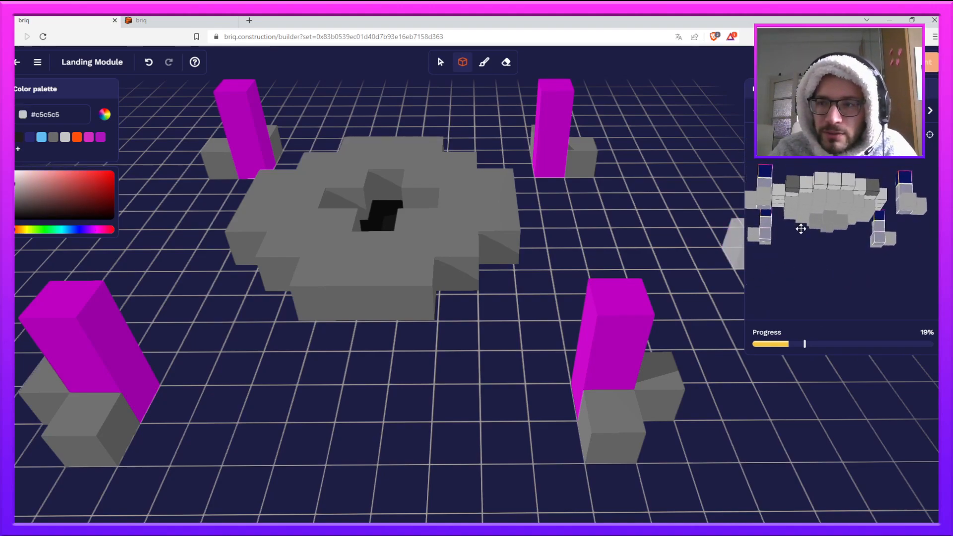
drag(310, 286, 392, 291)
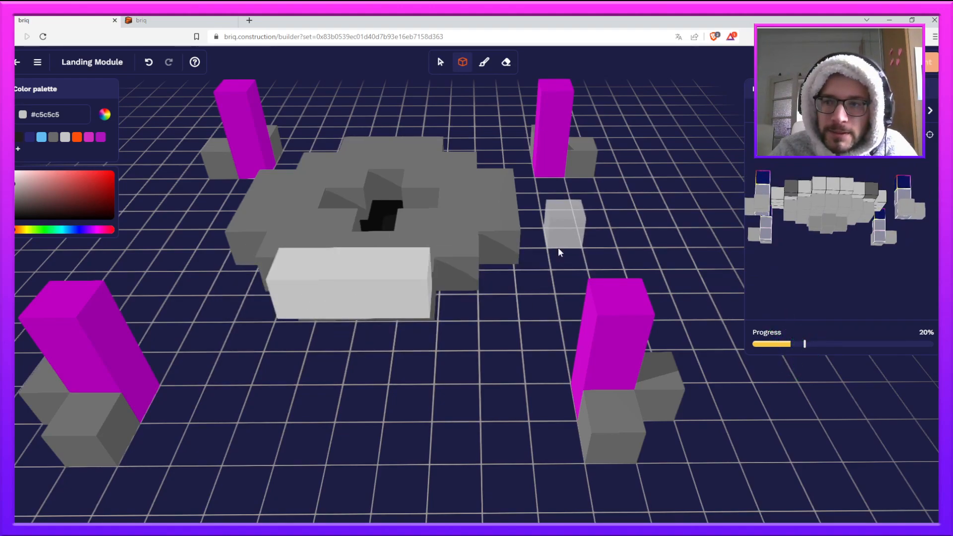
drag(859, 219, 839, 257)
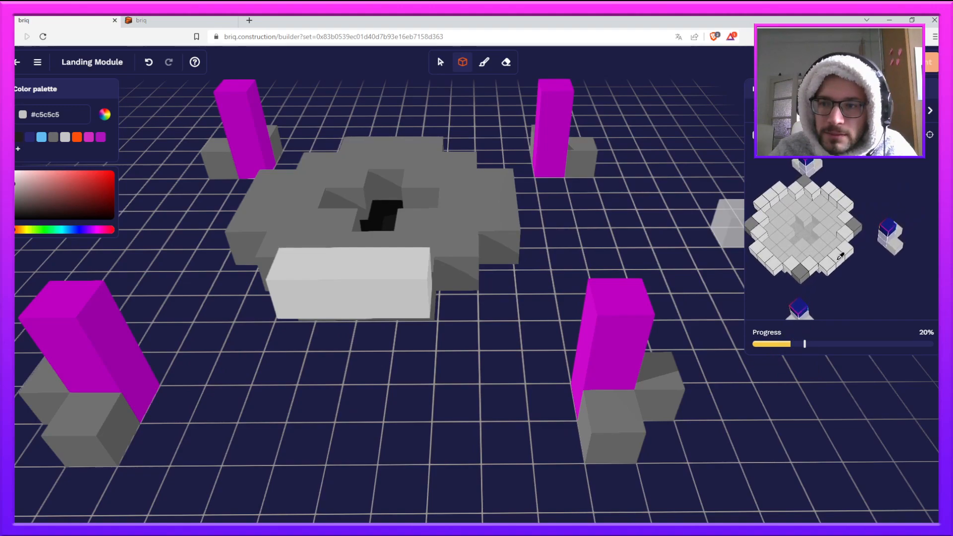
click(473, 259)
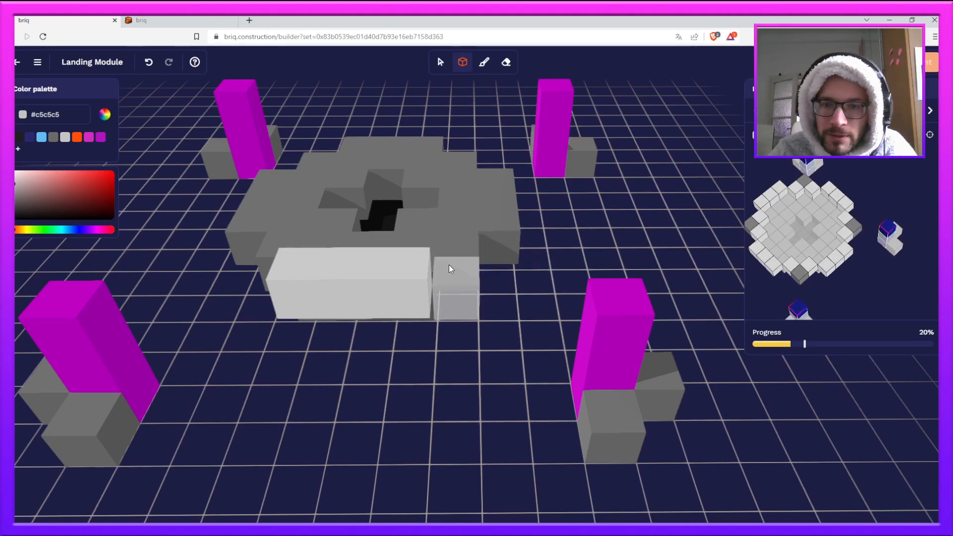
click(446, 257)
click(493, 230)
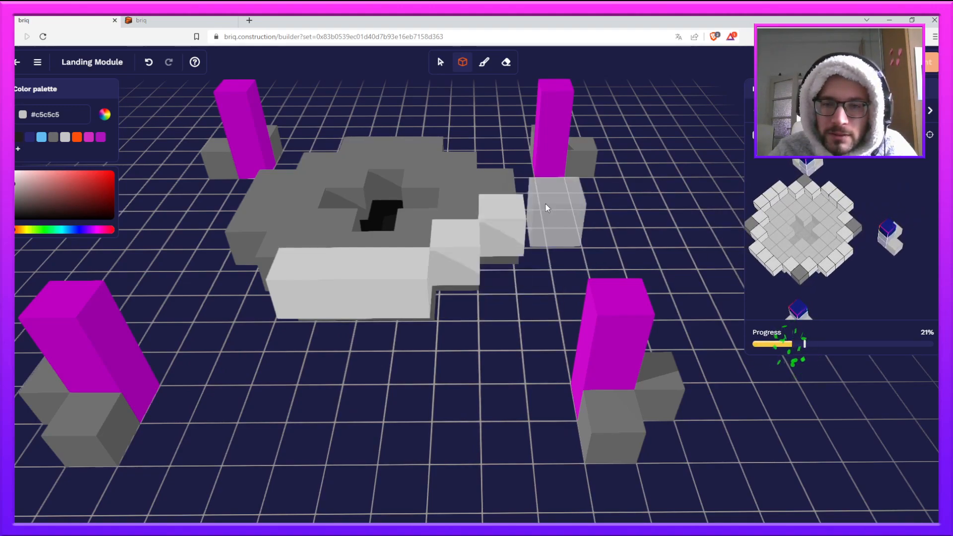
- Continue the light grey #c5c5c5 rim along the next sides and stepped corners of the grey layer
right_drag(562, 224, 371, 224)
drag(370, 231, 497, 214)
right_drag(543, 204, 413, 185)
drag(412, 183, 462, 169)
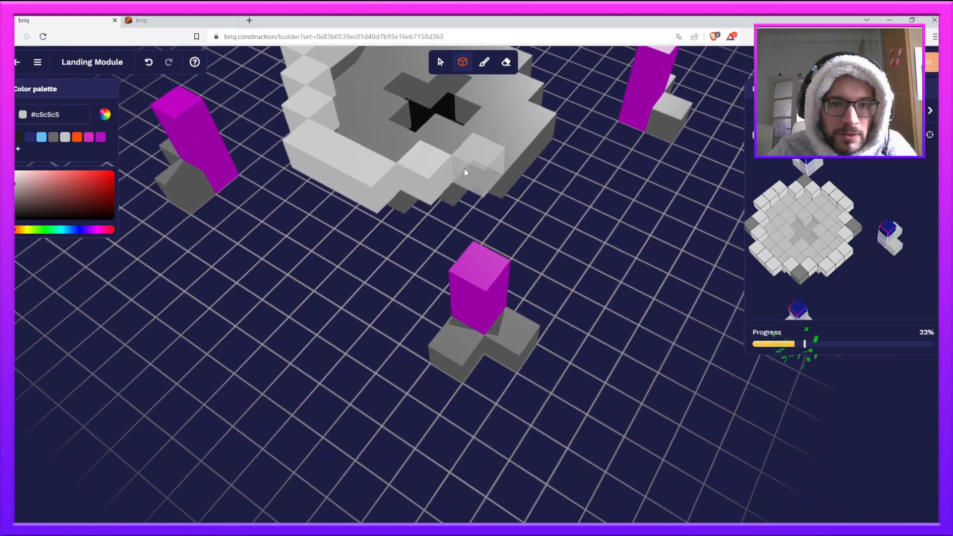
right_drag(466, 166, 486, 169)
drag(493, 178, 608, 179)
right_drag(647, 168, 548, 156)
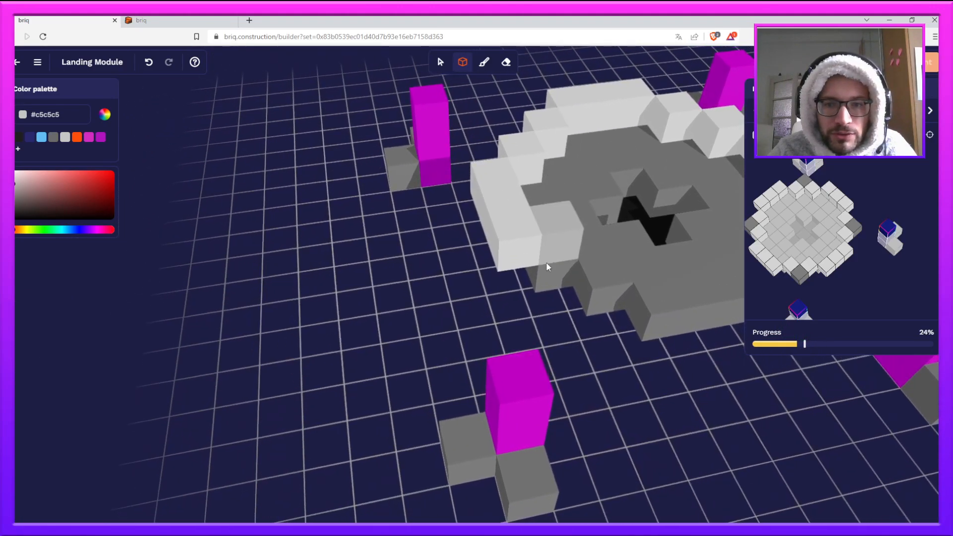
- Close the light grey rim around the grey layer by filling its last side and remaining stepped corners
click(549, 273)
click(612, 286)
right_drag(665, 290, 519, 385)
drag(515, 364, 662, 377)
right_drag(662, 377, 386, 297)
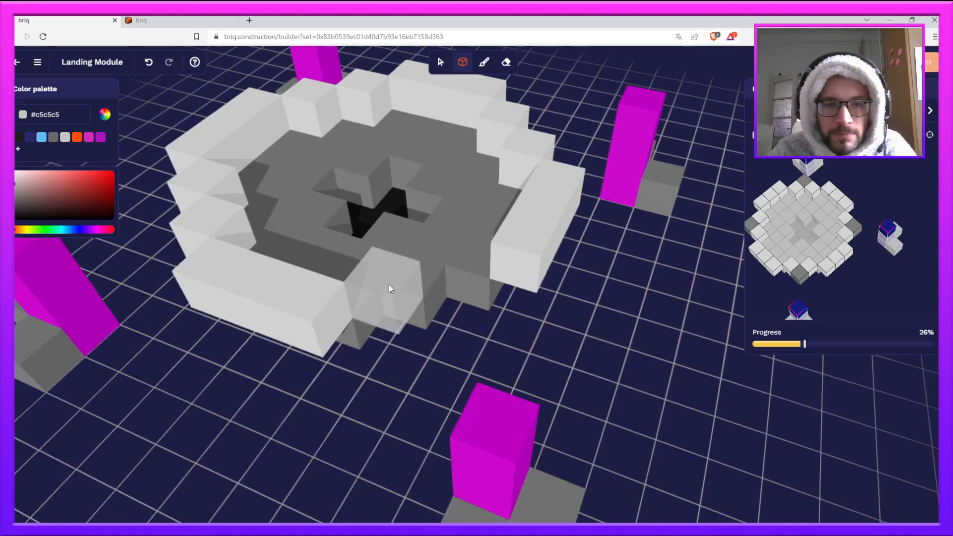
click(389, 284)
click(462, 265)
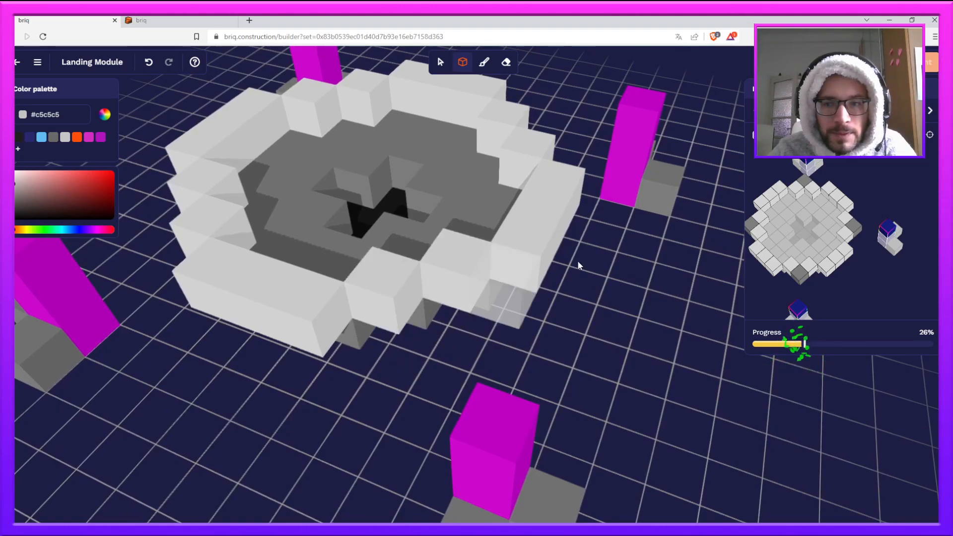
- Switch to grey #6a6a6a and place a briq in the outer notch of each stepped corner of the rim
key(4)
click(437, 283)
right_drag(287, 297, 695, 199)
click(696, 197)
right_drag(548, 226, 626, 192)
right_drag(447, 195, 499, 216)
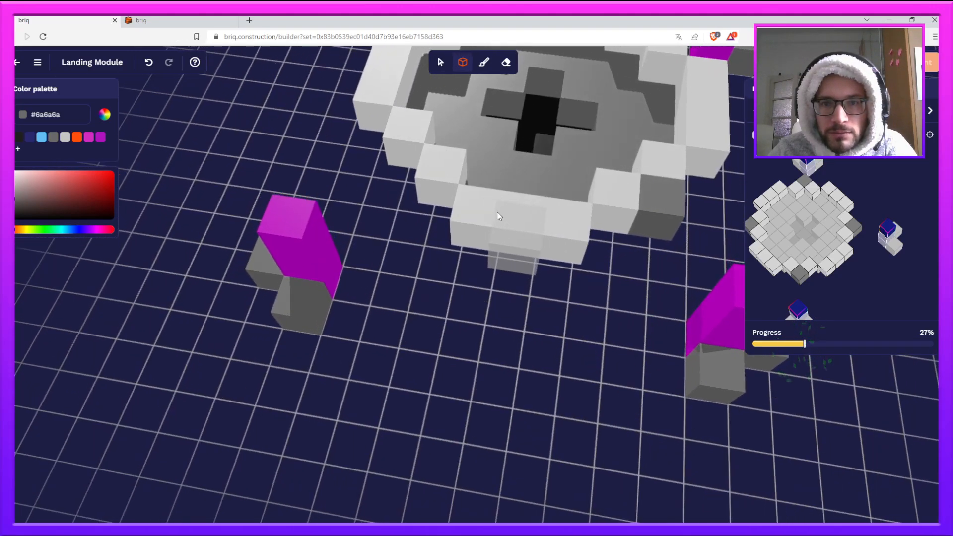
click(407, 172)
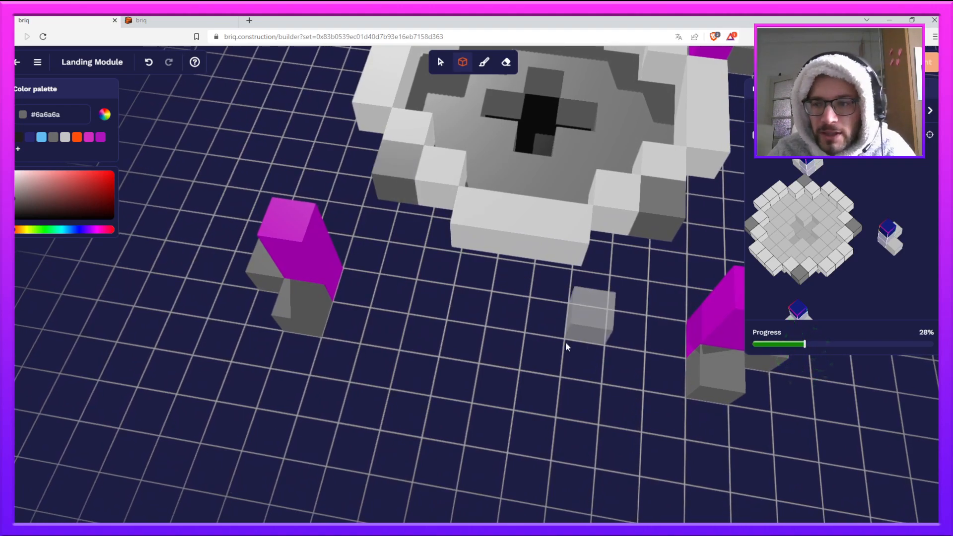
- Advance to the next build stage and lay a #6a6a6a grey course over the entire light rim of the hull
click(929, 122)
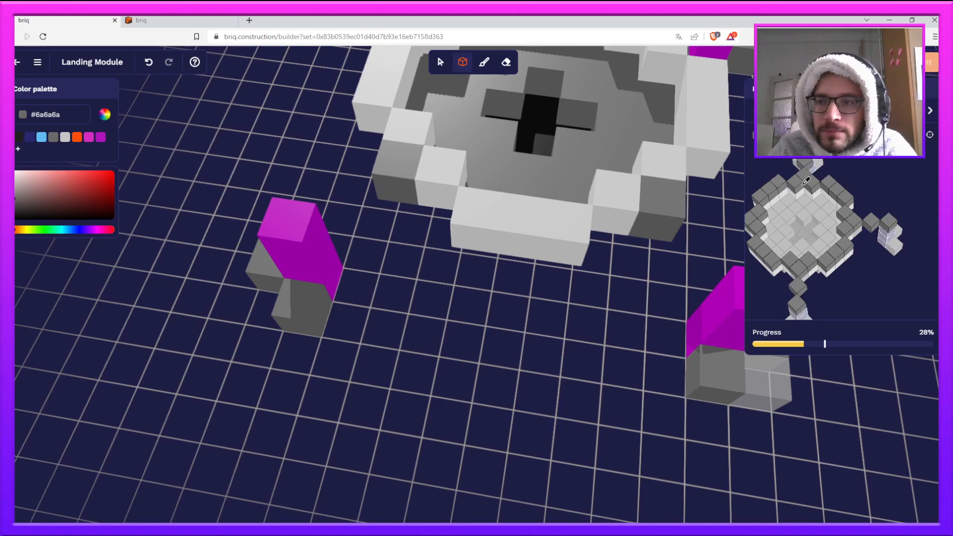
drag(766, 289, 801, 285)
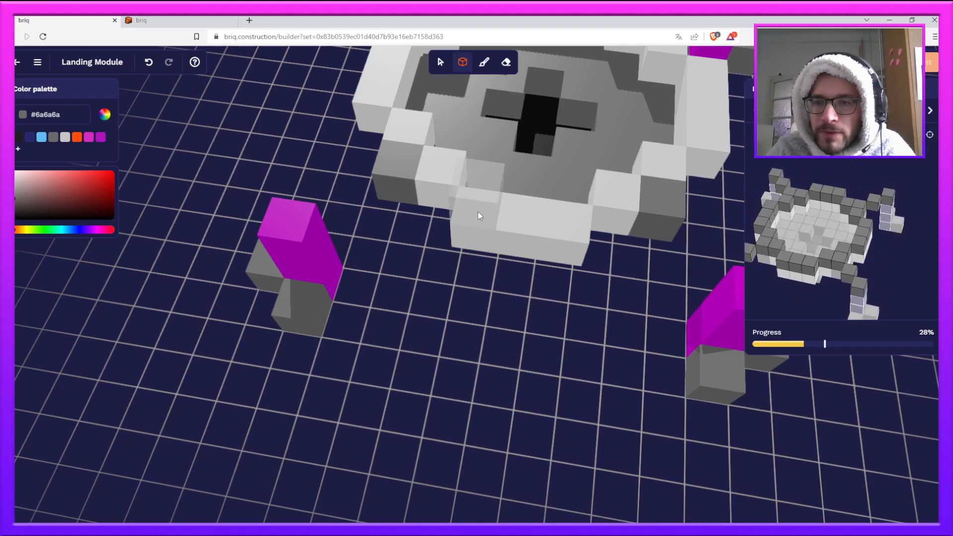
drag(469, 203, 724, 164)
right_drag(710, 162, 588, 189)
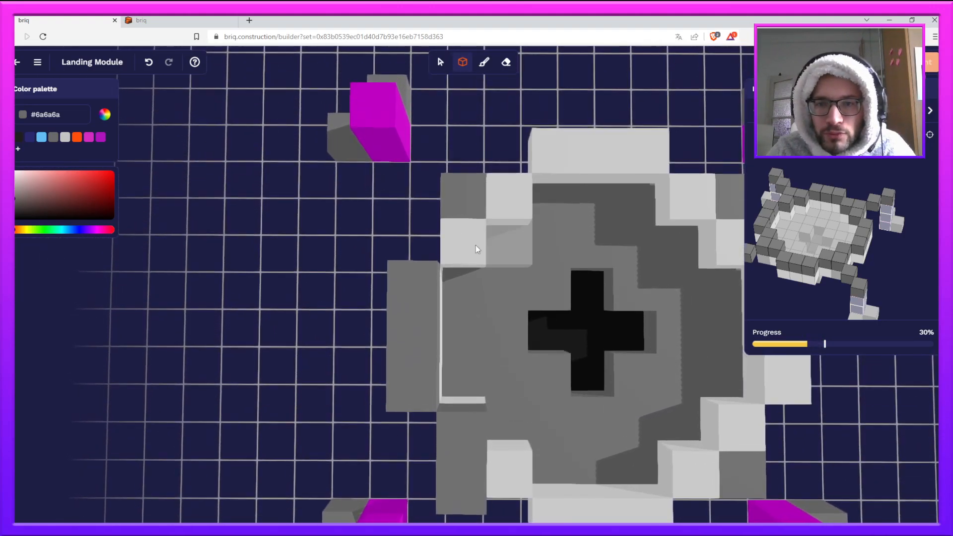
drag(566, 144, 633, 173)
scroll(645, 203, down, 3)
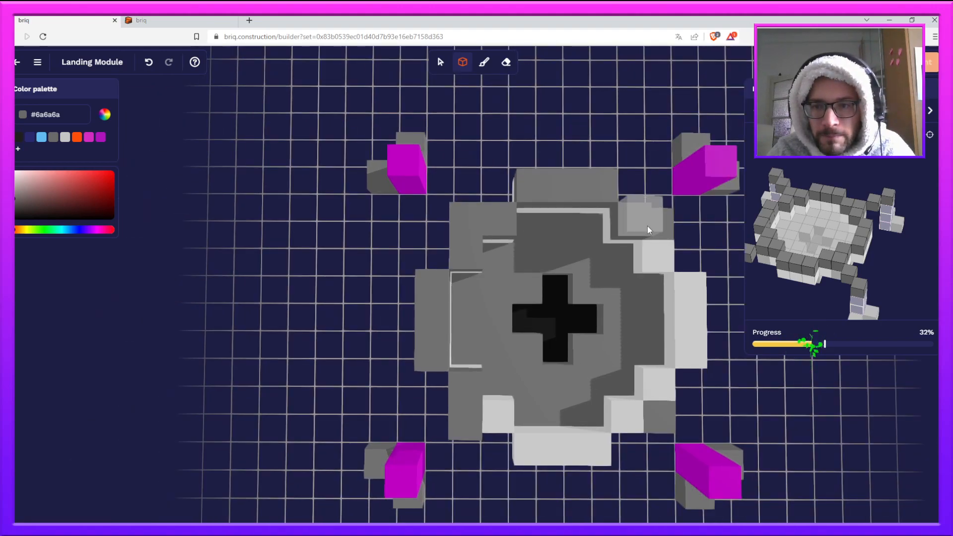
drag(655, 252, 668, 296)
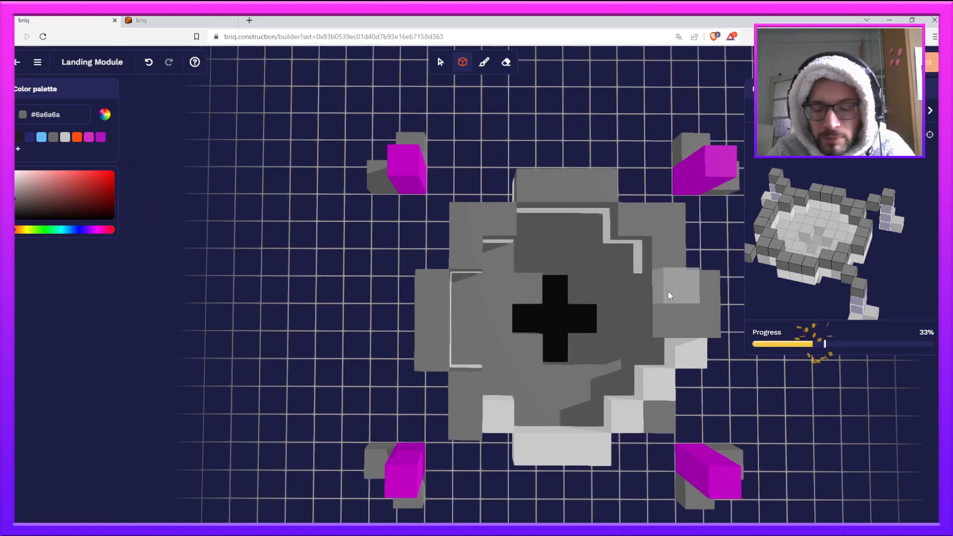
key(ctrl+z)
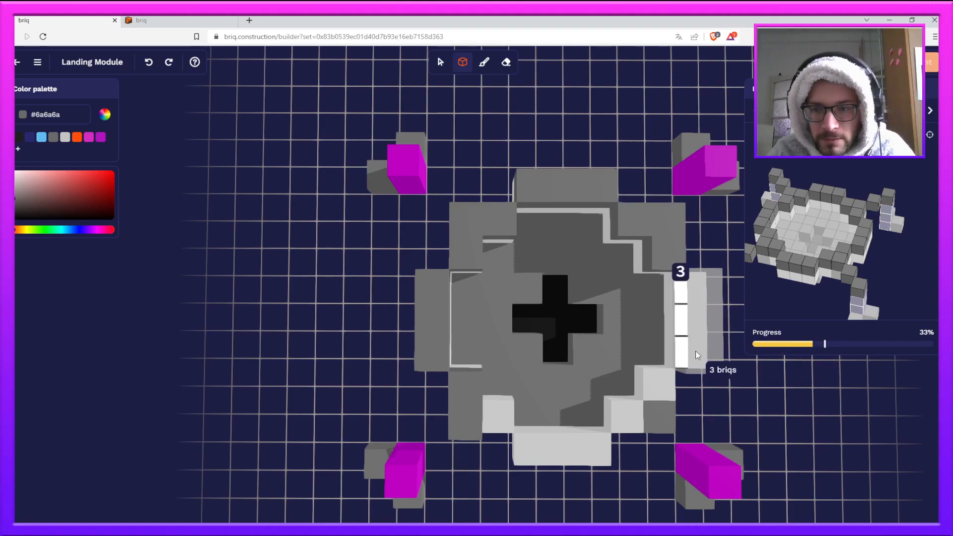
drag(696, 351, 695, 354)
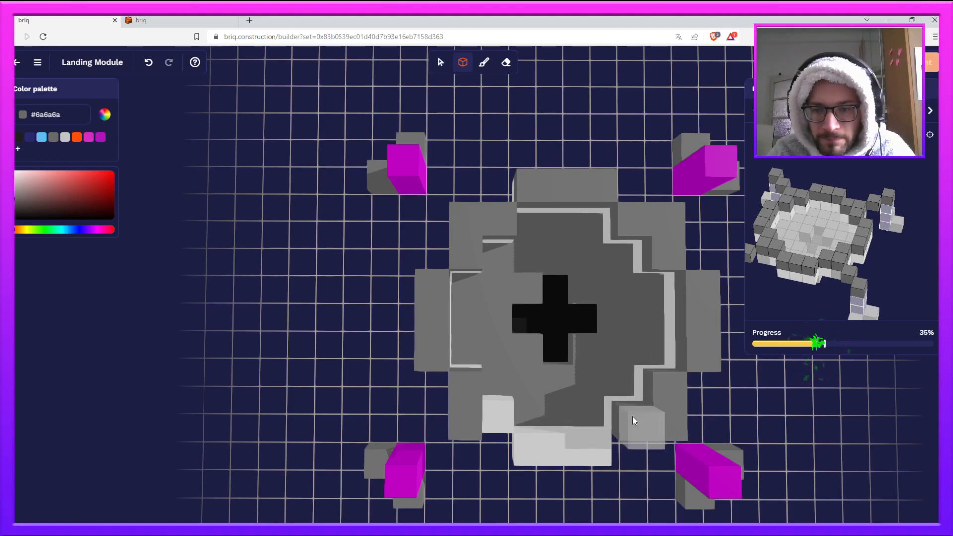
drag(520, 441, 590, 448)
- Cap the four magenta legs with grey briqs and bridge each cap to the hull with one more grey briq
click(719, 479)
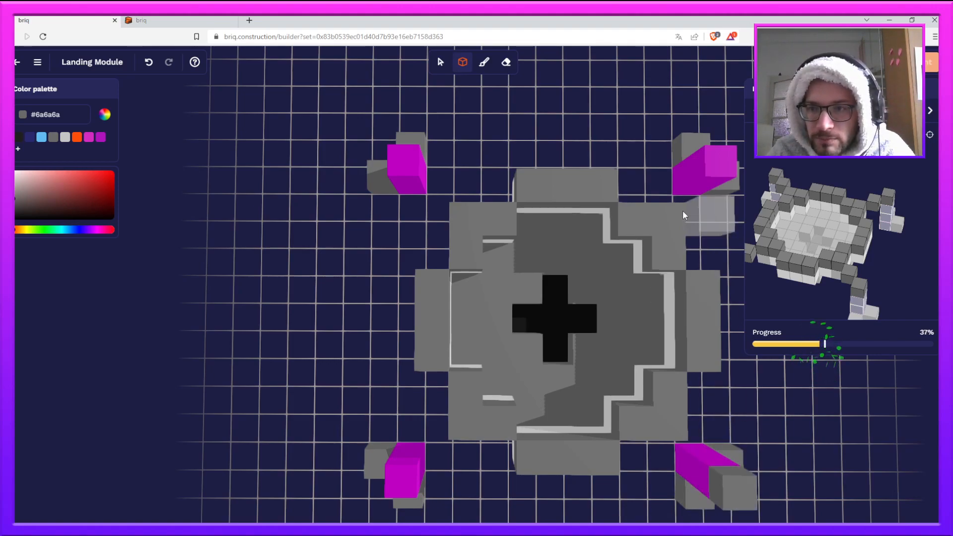
click(411, 160)
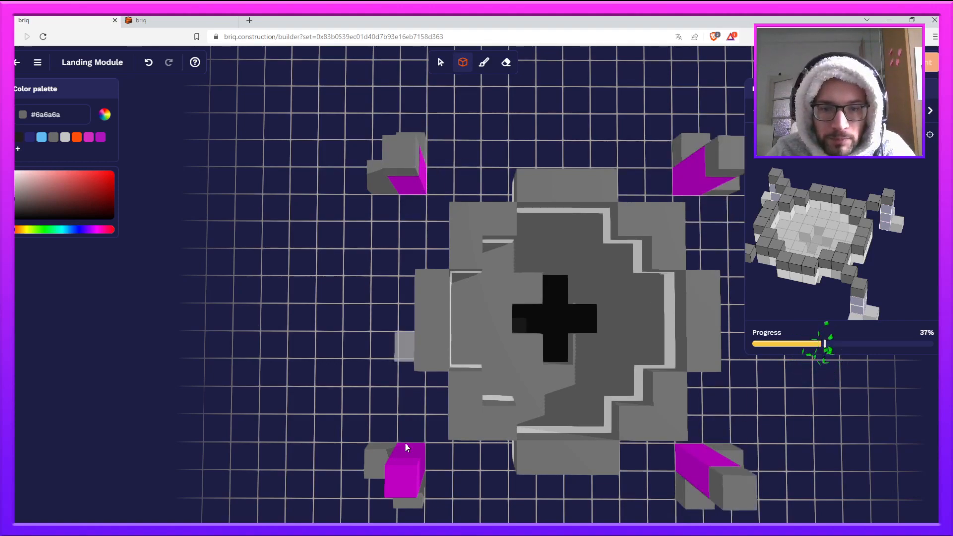
click(409, 474)
click(413, 173)
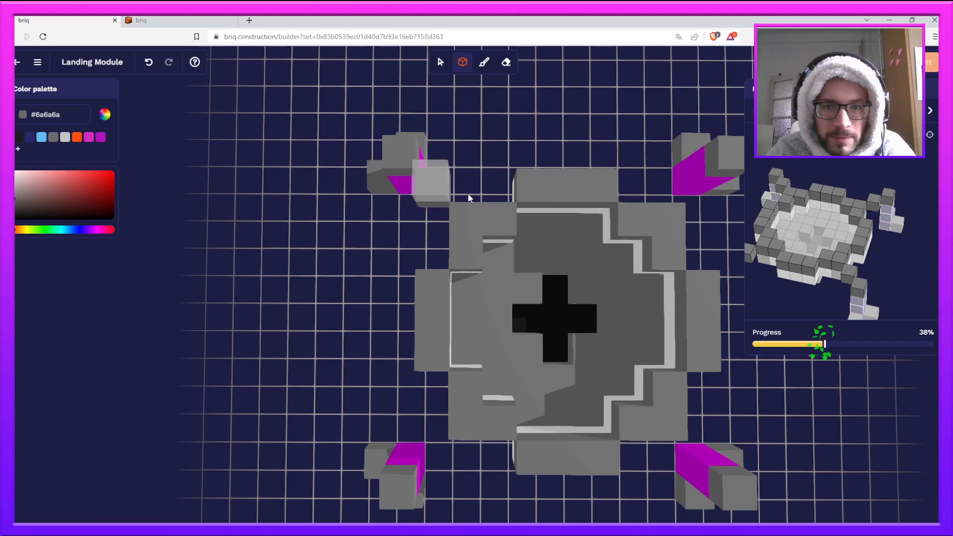
click(717, 175)
click(716, 473)
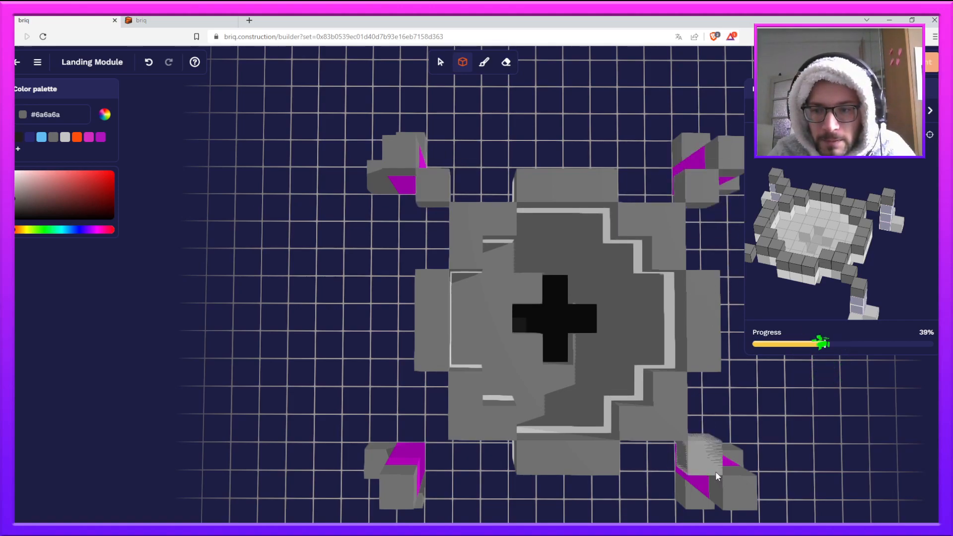
click(413, 469)
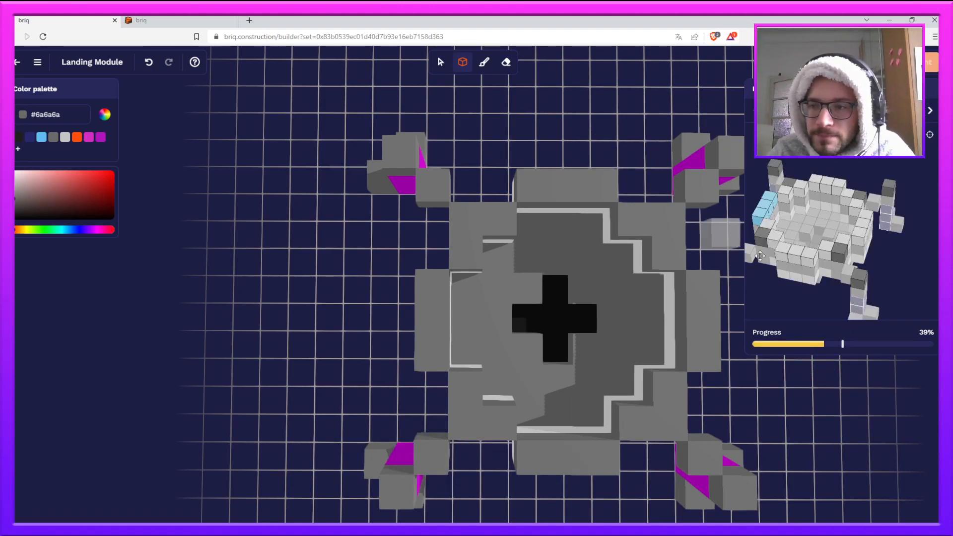
- Stack a second grey briq on top of each of the four leg-to-hull connectors
drag(821, 283, 802, 243)
click(431, 454)
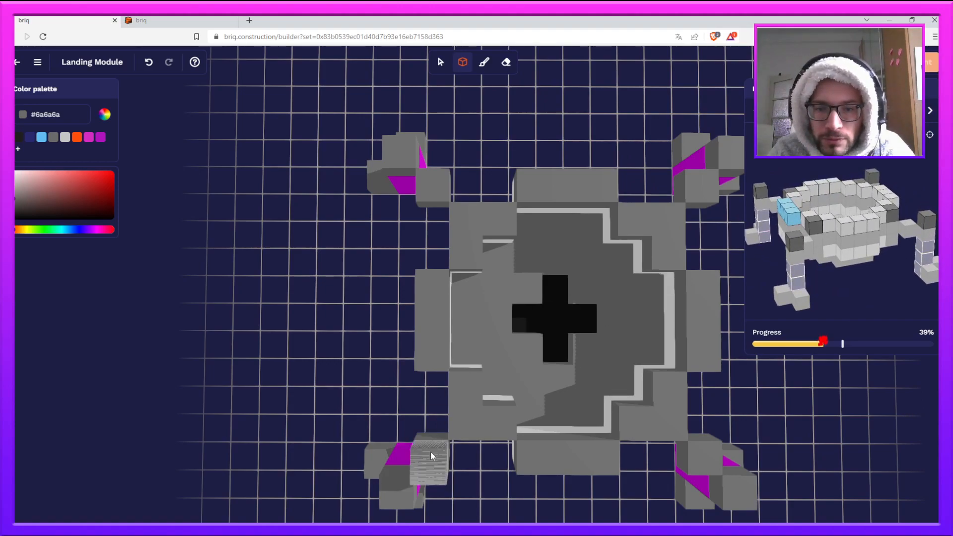
click(430, 185)
click(708, 188)
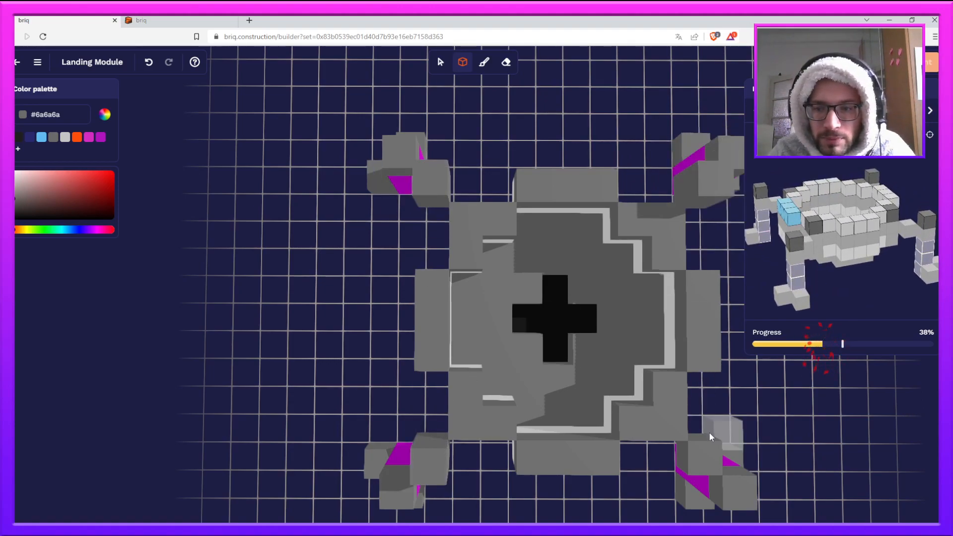
click(705, 452)
- Add a grey briq on top of each of the hull's four outer corners
drag(835, 260, 786, 267)
click(478, 219)
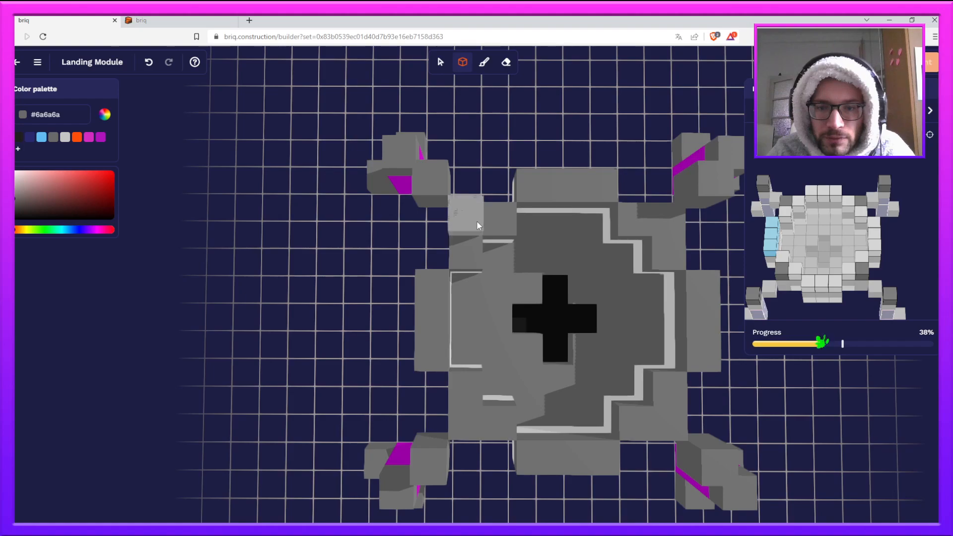
click(467, 423)
click(677, 417)
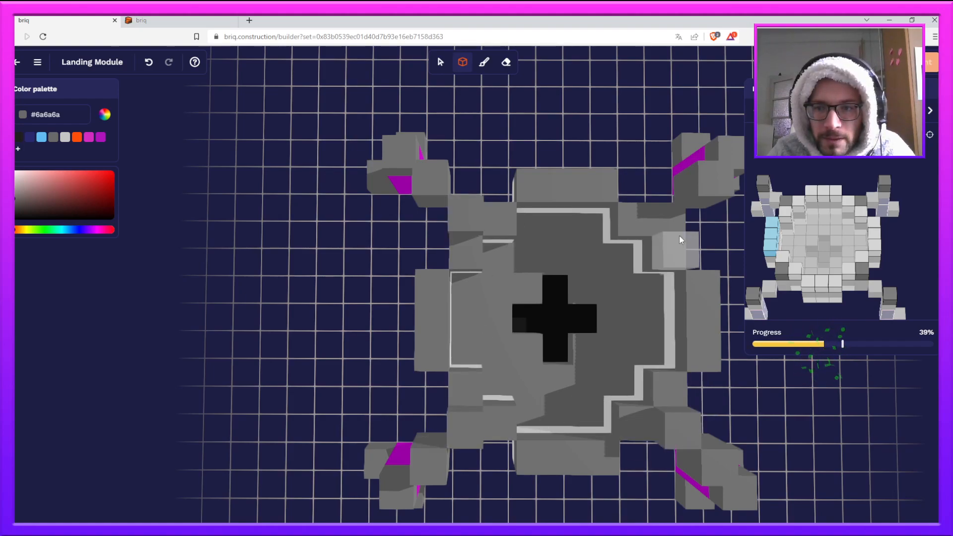
click(674, 222)
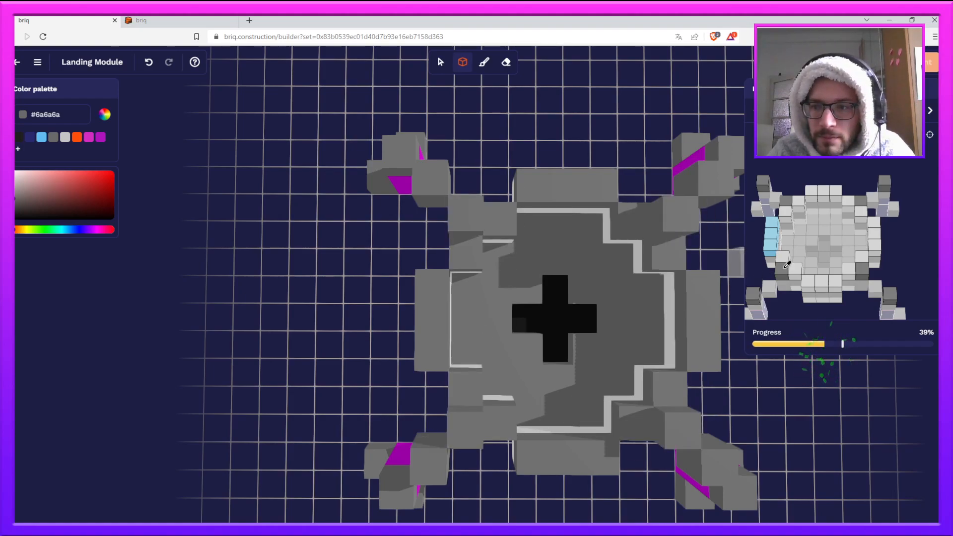
- Stack #c5c5c5 light grey briqs around the hull rim between the four grey corner briqs, including three on each side wall
click(674, 393)
click(645, 415)
drag(550, 462, 542, 460)
click(505, 428)
click(465, 393)
drag(435, 361, 436, 286)
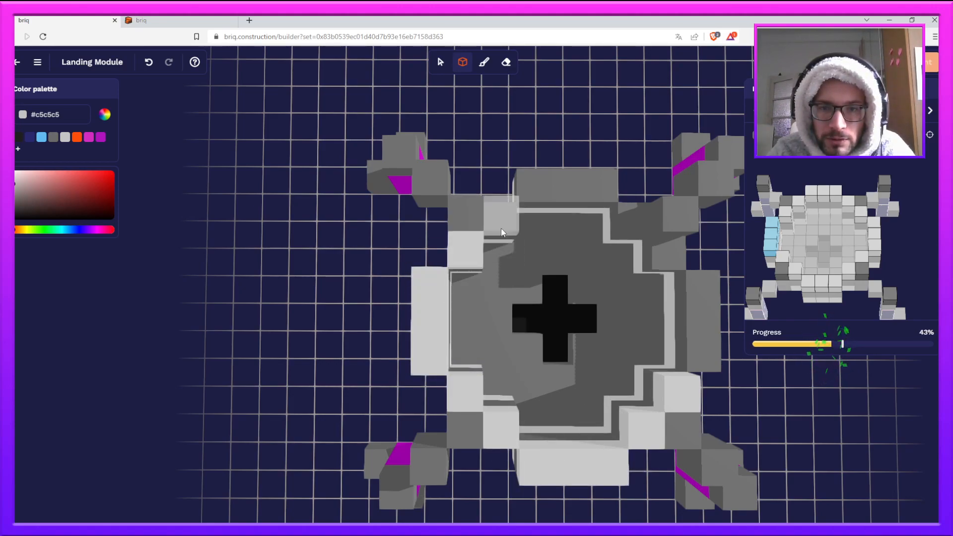
click(502, 222)
drag(535, 192, 629, 208)
click(629, 209)
click(668, 243)
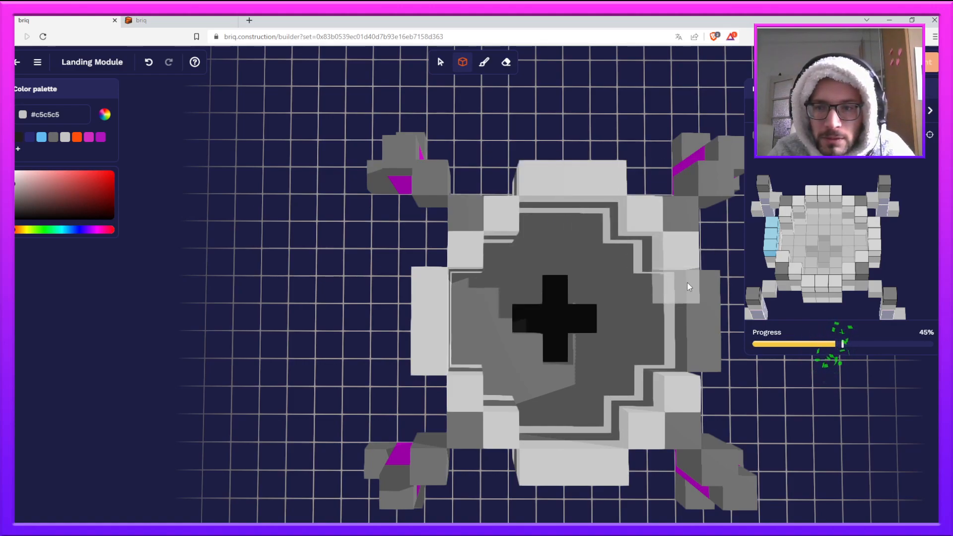
drag(697, 288, 697, 350)
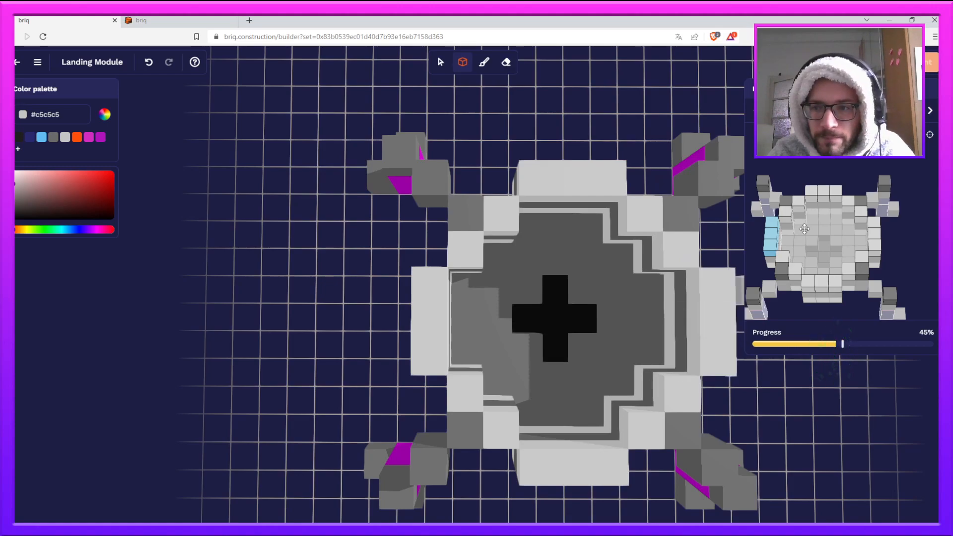
- Paint the three top light grey briqs of the hull's left side wall #62bdf6 blue to match the reference
click(779, 224)
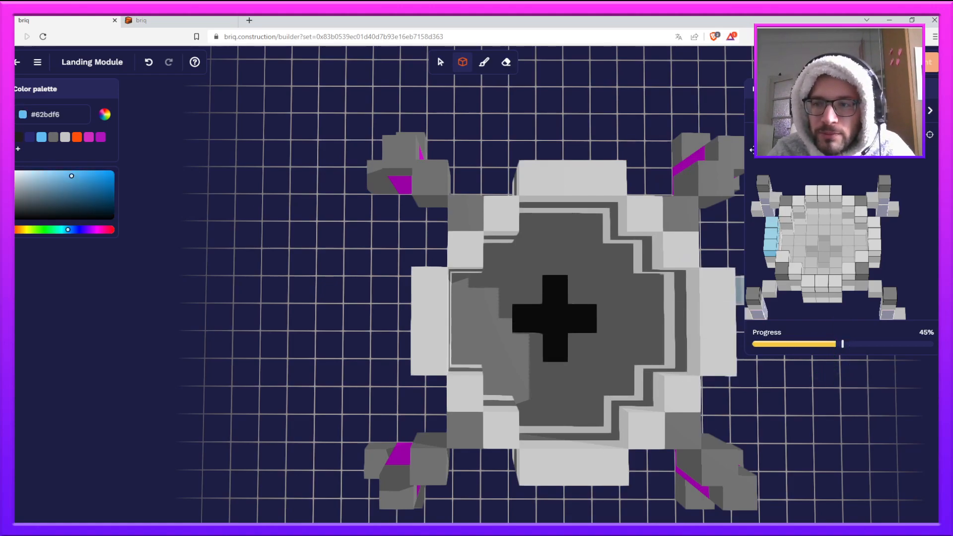
click(485, 64)
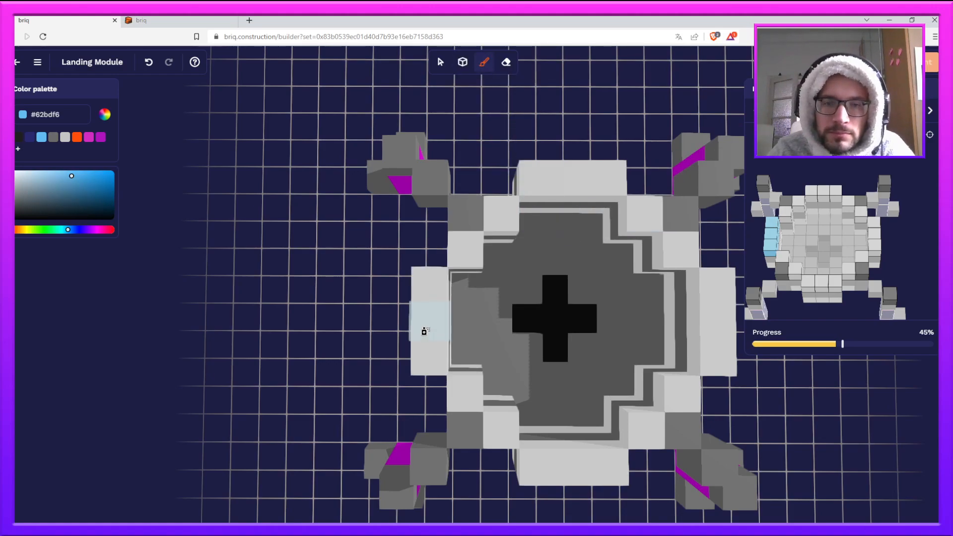
drag(436, 293, 433, 349)
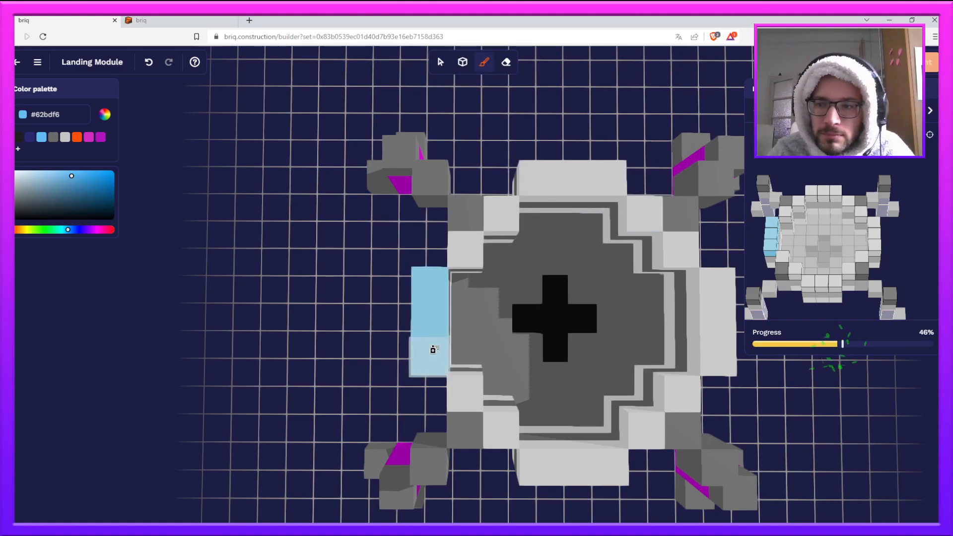
mouse_move(787, 292)
mouse_down()
mouse_move(845, 262)
mouse_move(790, 272)
mouse_move(795, 291)
mouse_move(794, 282)
mouse_up()
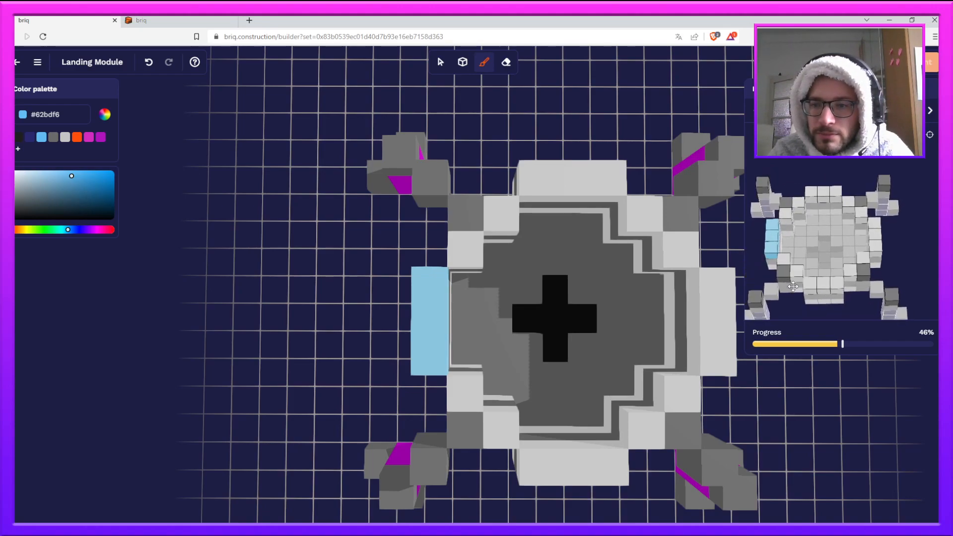
click(623, 347)
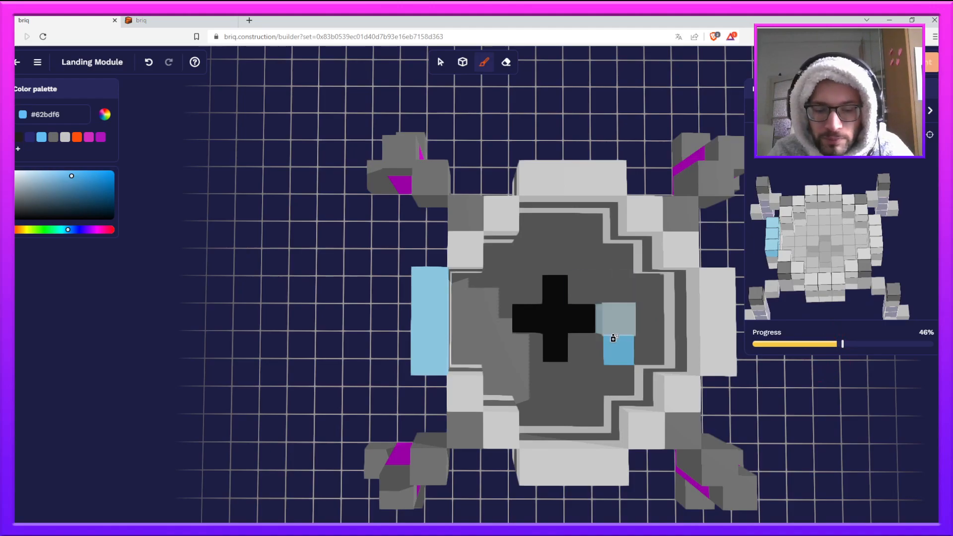
key(ctrl+z)
mouse_move(639, 156)
mouse_down()
mouse_move(613, 127)
mouse_move(617, 58)
mouse_move(537, 62)
mouse_move(507, 49)
mouse_up()
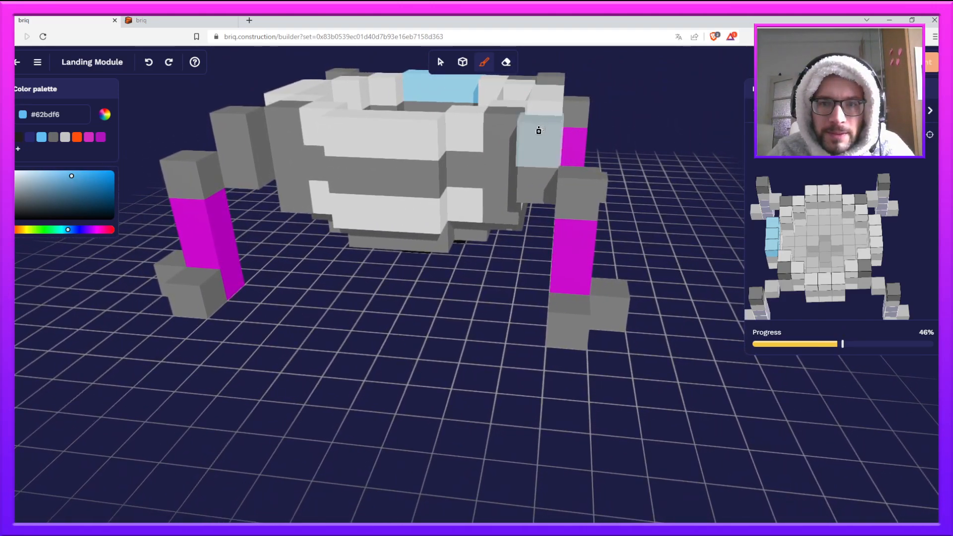
drag(792, 267, 814, 264)
click(448, 241)
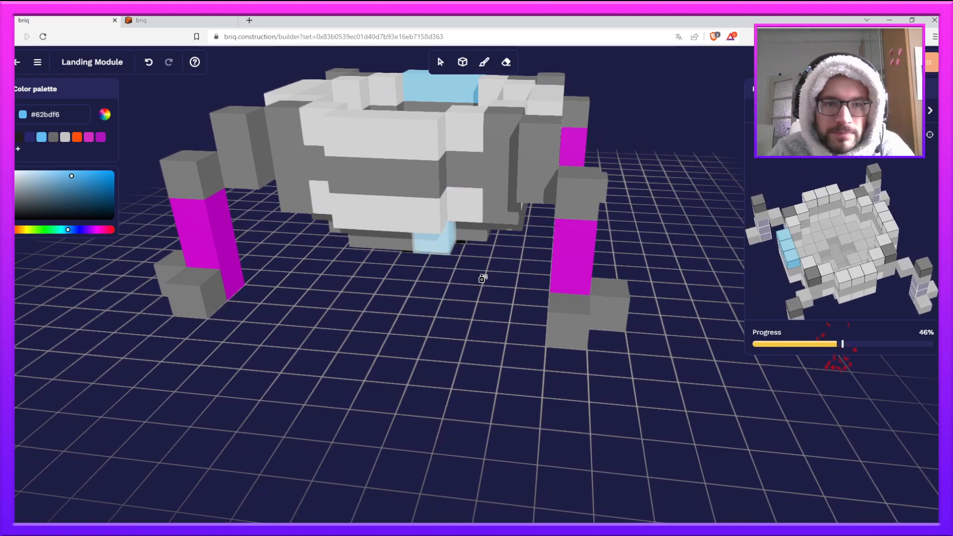
key(3)
key(ctrl+z)
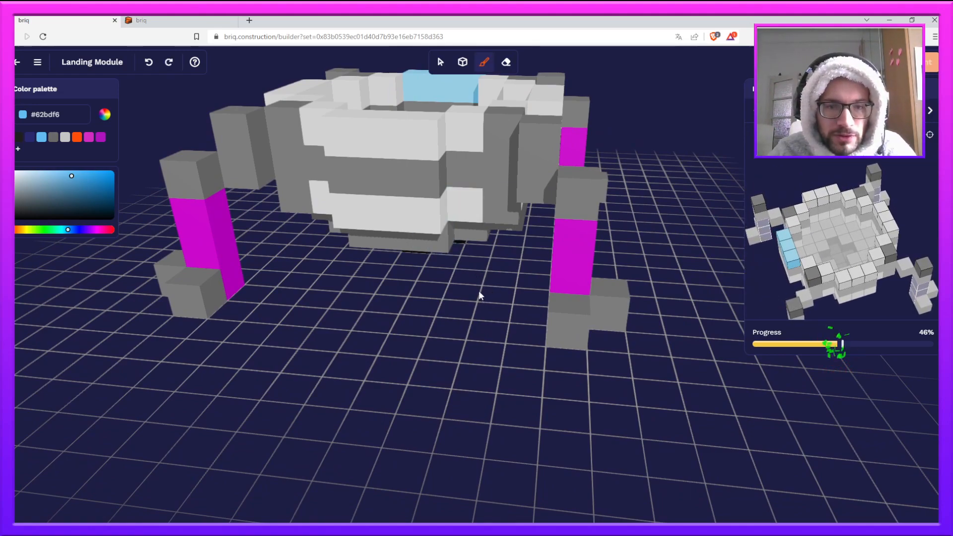
- Erase the upper grey briq from each of the four leg-to-hull connectors
mouse_move(426, 295)
mouse_down()
mouse_move(458, 324)
mouse_move(416, 395)
mouse_move(430, 408)
mouse_up()
key(4)
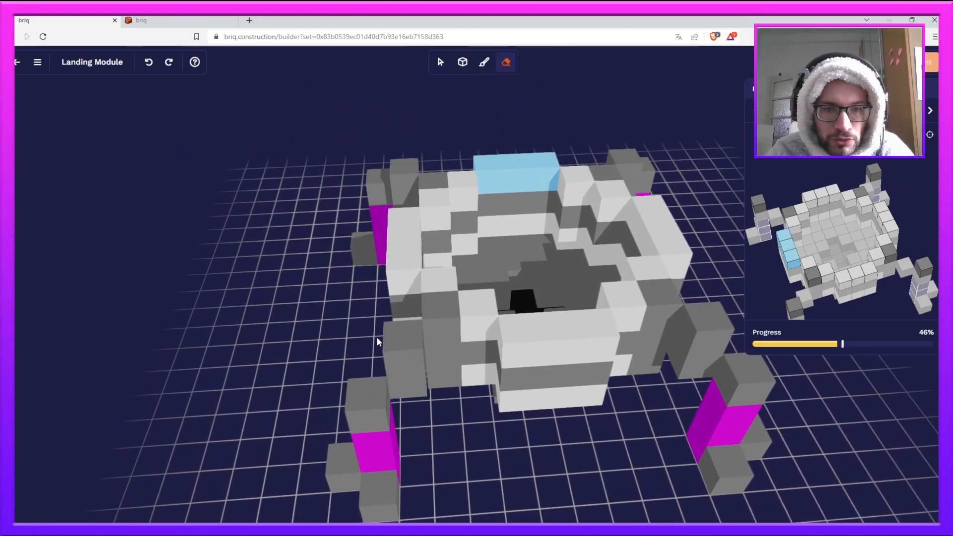
click(396, 346)
click(639, 180)
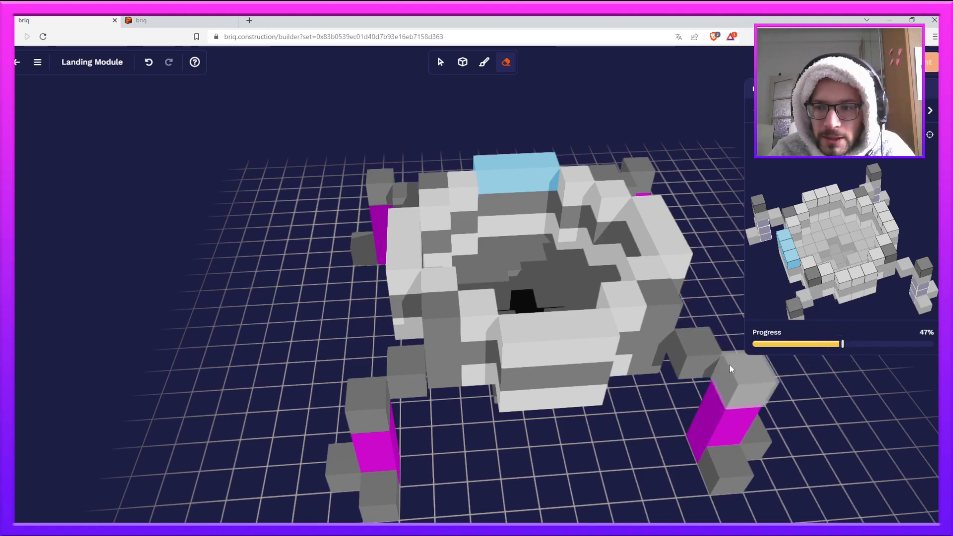
- Add a #6a6a6a grey briq on top of each of the four legs
click(461, 65)
click(368, 402)
click(379, 178)
click(643, 167)
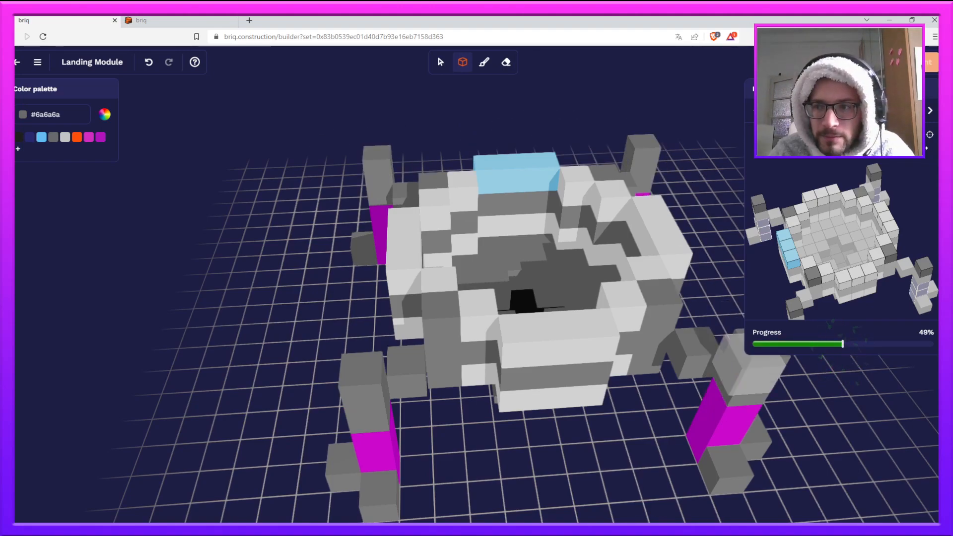
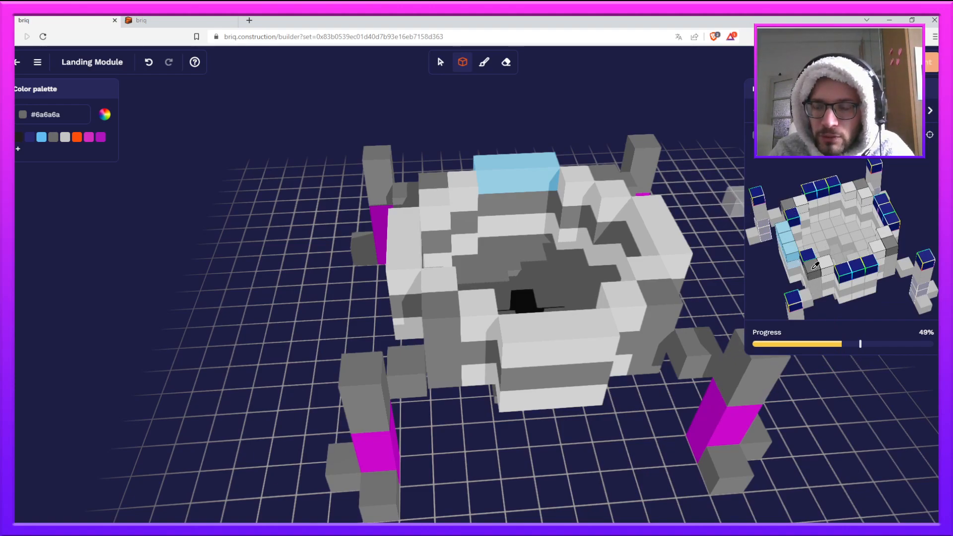
- Raise each of the hull's four grey corners by one more #6a6a6a briq, following the next stage's reference
drag(831, 307, 810, 242)
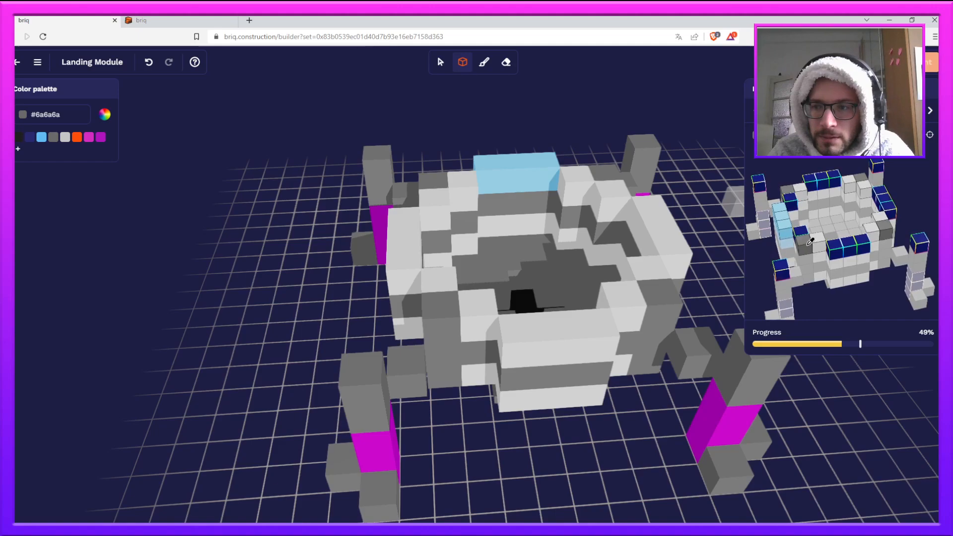
click(665, 287)
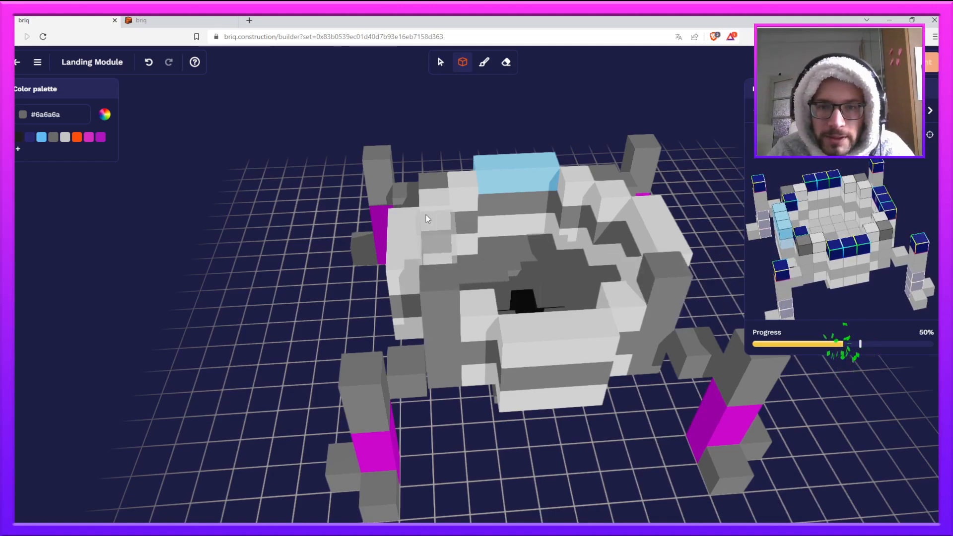
click(426, 186)
mouse_move(801, 222)
mouse_down()
mouse_move(851, 235)
mouse_move(796, 229)
mouse_up()
drag(712, 198, 716, 228)
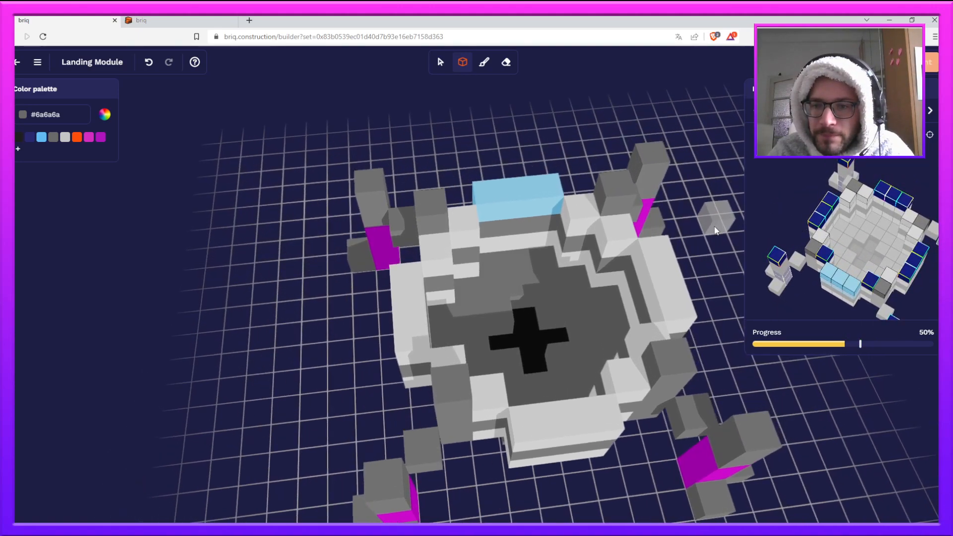
- Add a #c5c5c5 light grey briq in each spot beside the hull's grey corners, except the two spots bordering the blue window
drag(803, 262, 801, 213)
right_drag(801, 213, 850, 214)
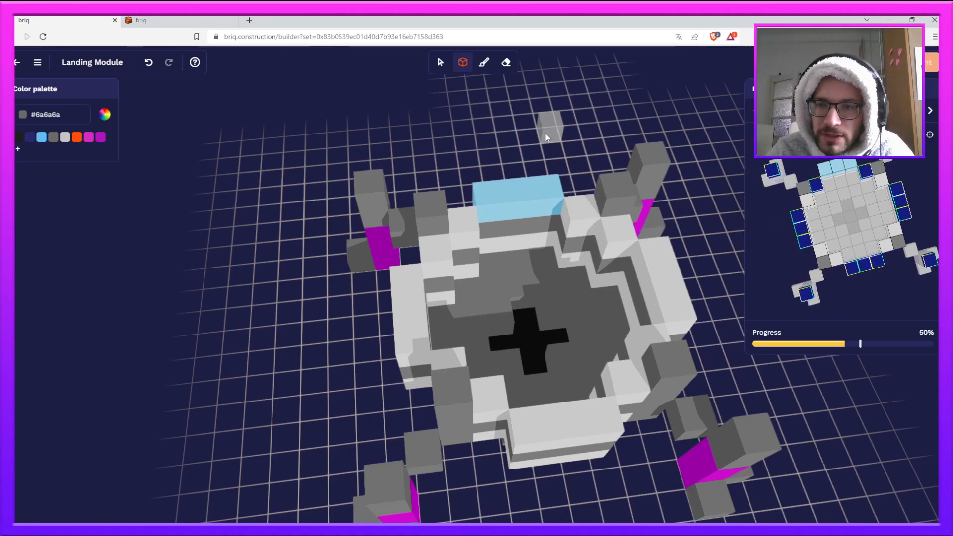
drag(549, 133, 538, 151)
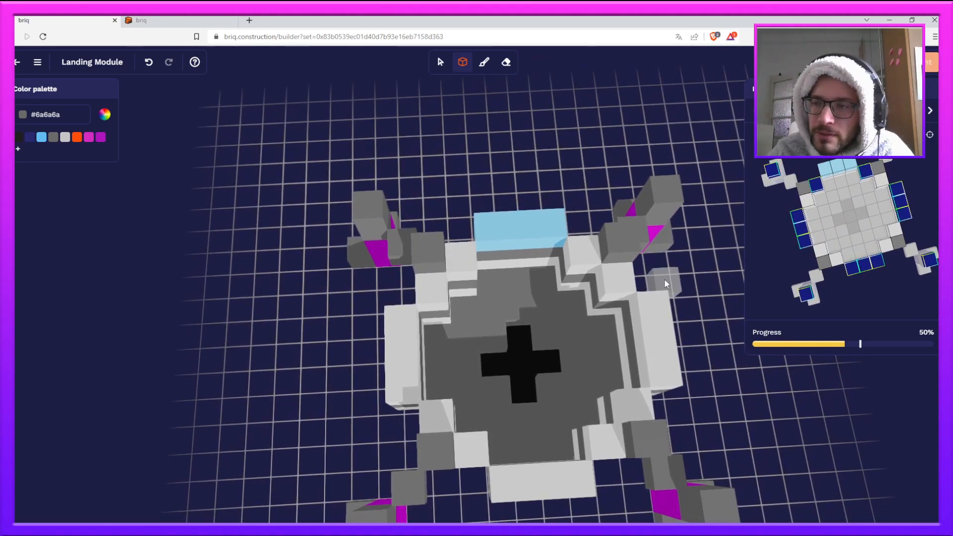
click(807, 201)
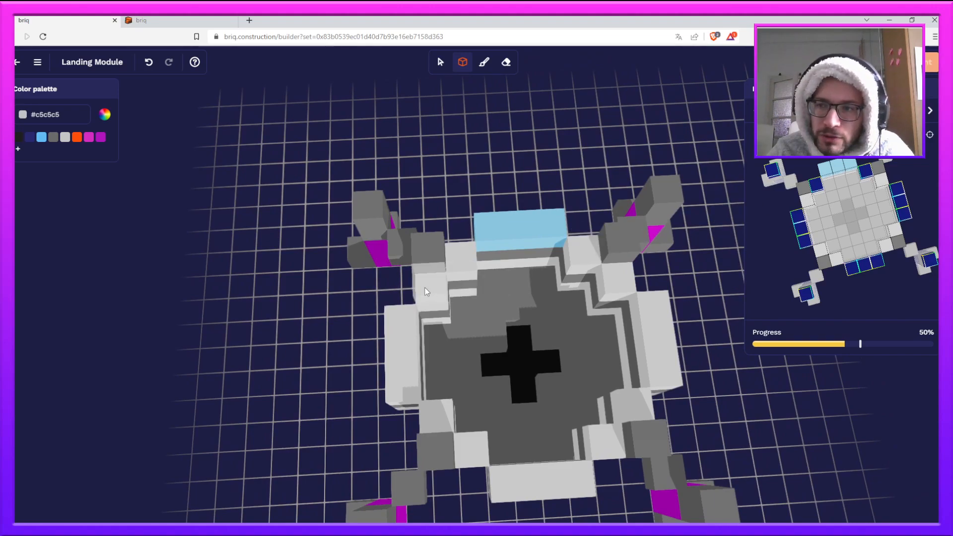
click(425, 288)
click(615, 281)
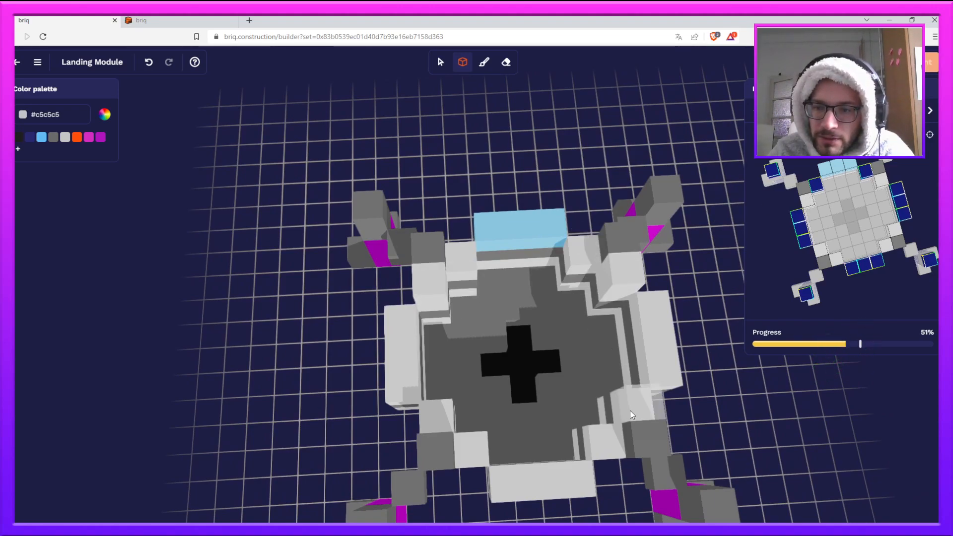
click(612, 440)
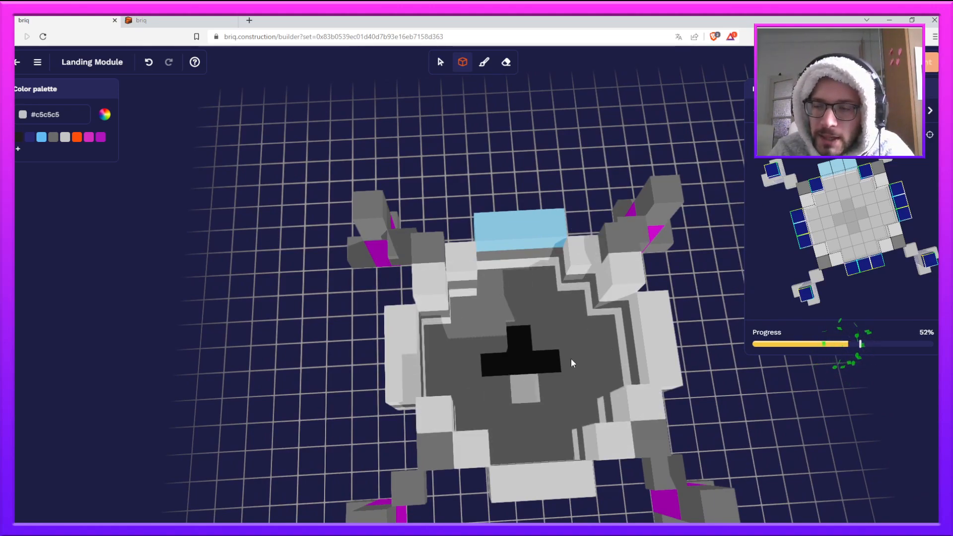
- Add a #b014bc magenta briq on top of each of the four legs
click(101, 137)
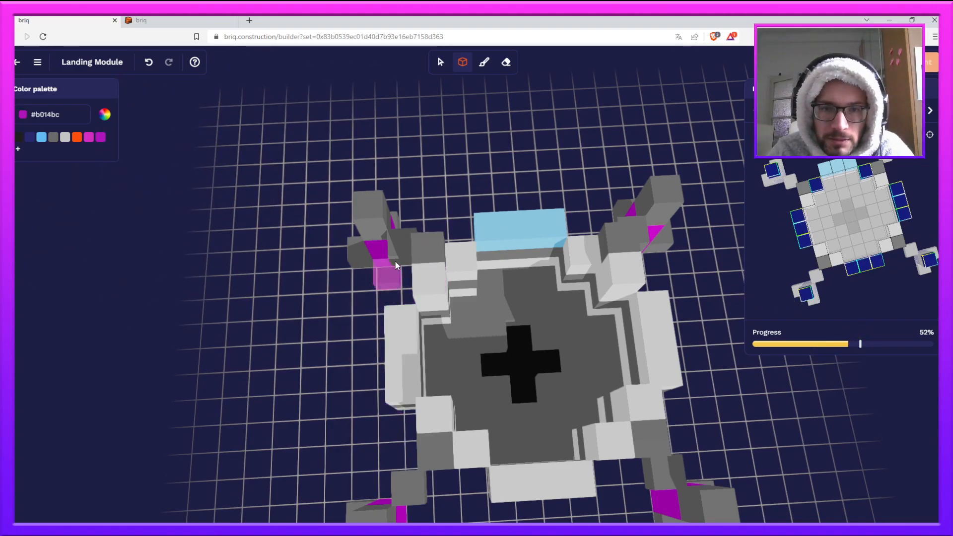
click(372, 205)
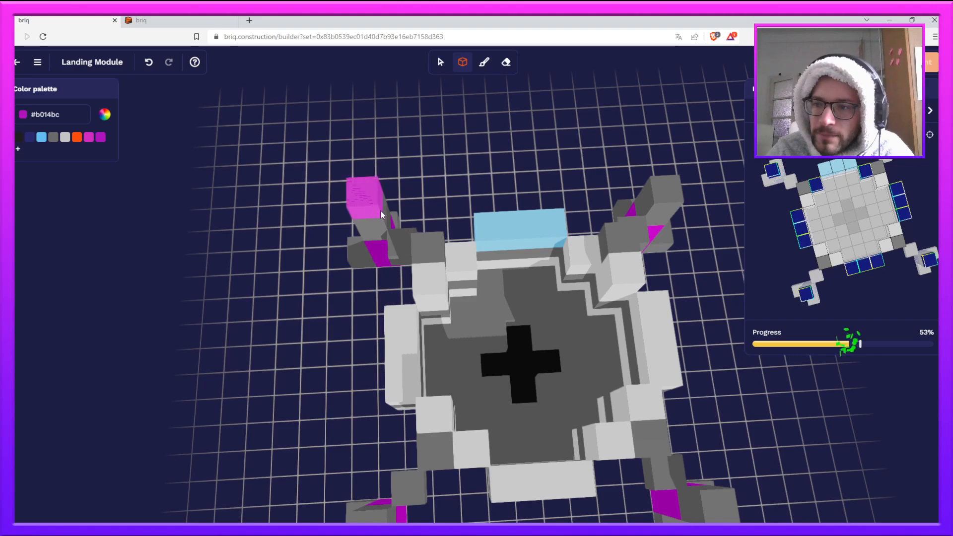
click(664, 197)
click(715, 500)
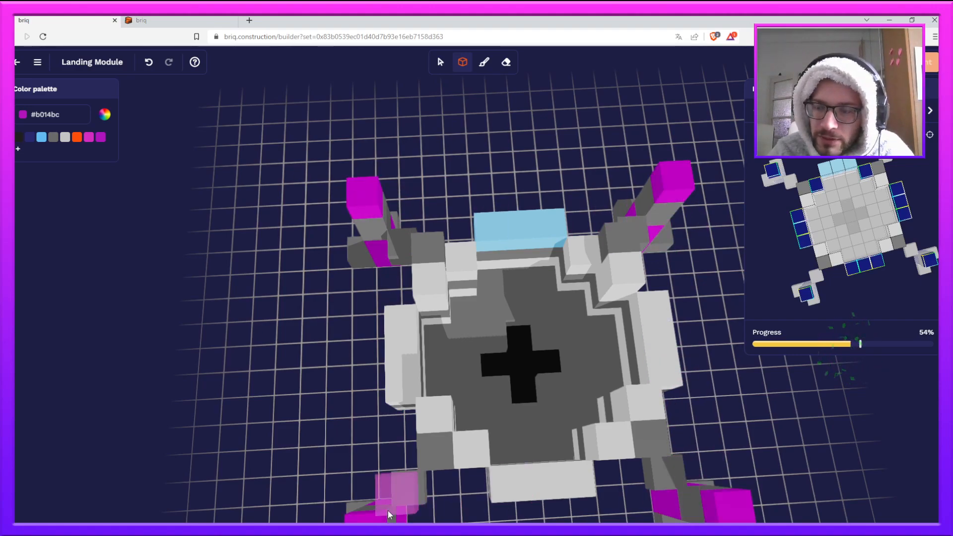
- Add three #b014bc magenta briqs on each of the hull's three windowless walls and one on either side of the blue window
drag(510, 484, 568, 484)
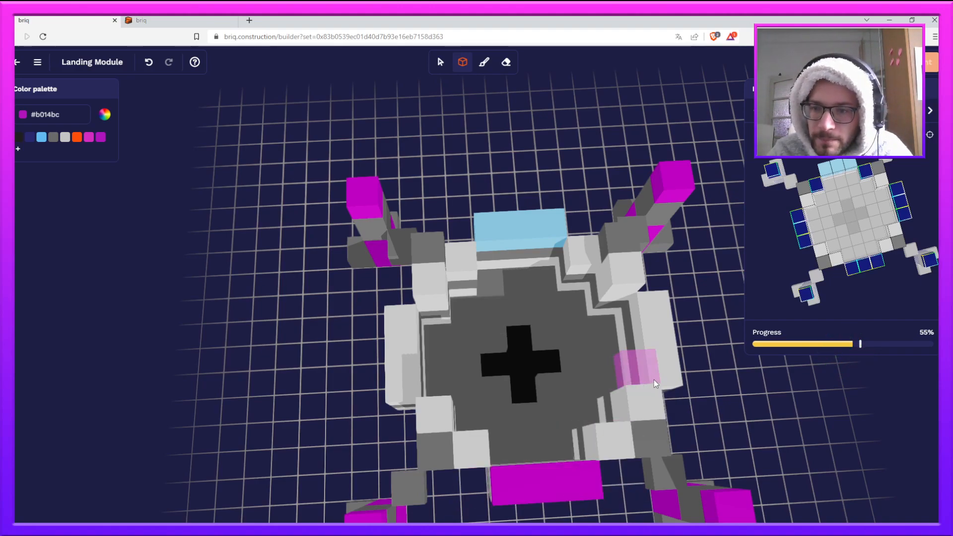
drag(661, 377, 651, 304)
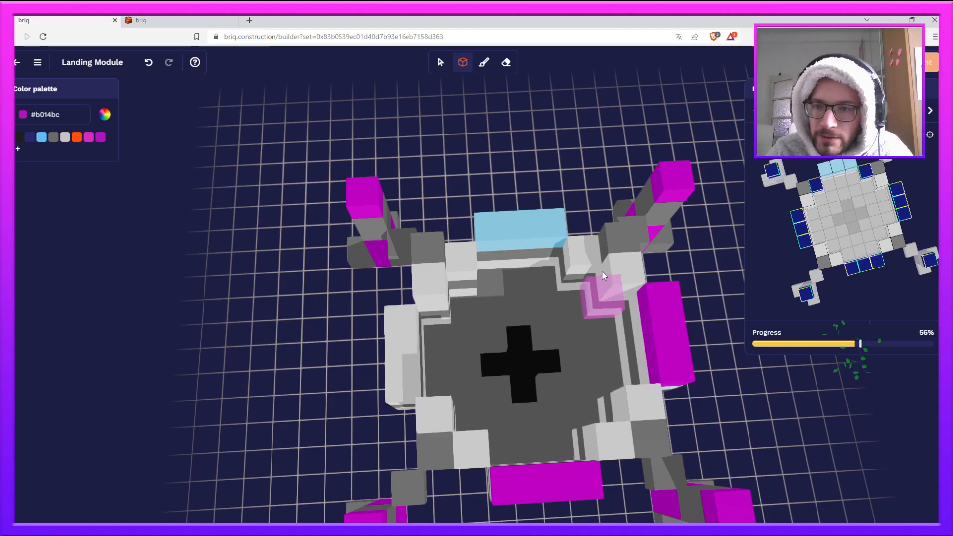
click(459, 268)
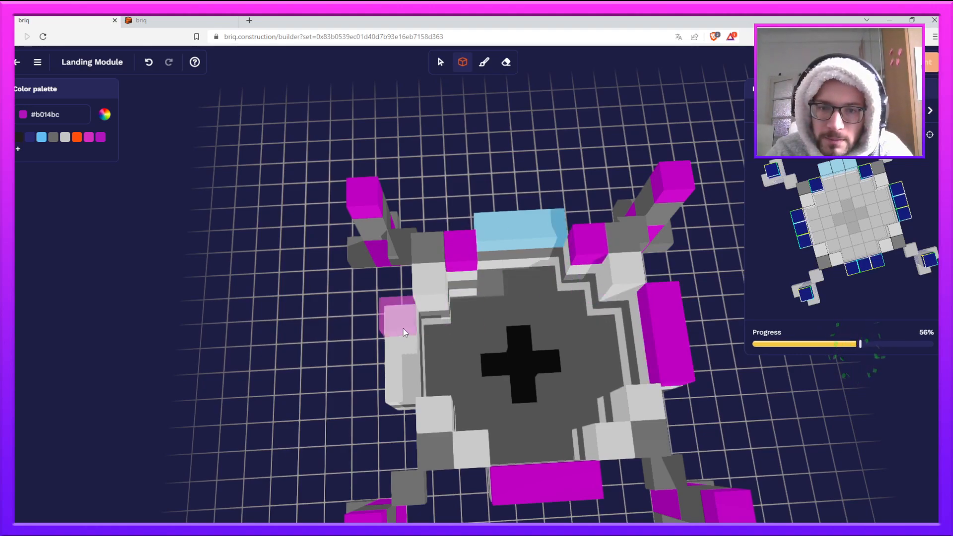
drag(404, 379, 404, 378)
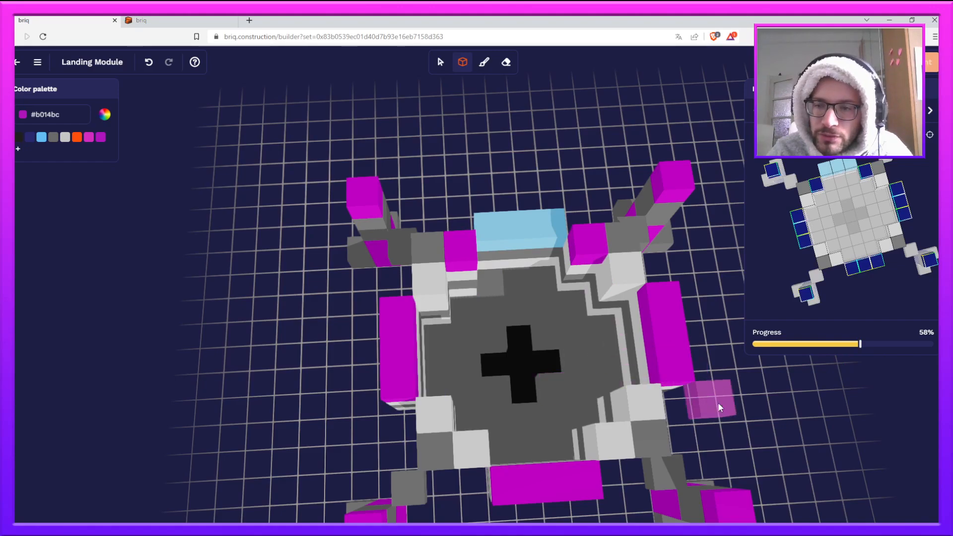
- Raise the blue window by two rows of three #62bdf6 briqs, advancing the reference to its next stage
right_drag(731, 407, 673, 368)
drag(860, 258, 847, 206)
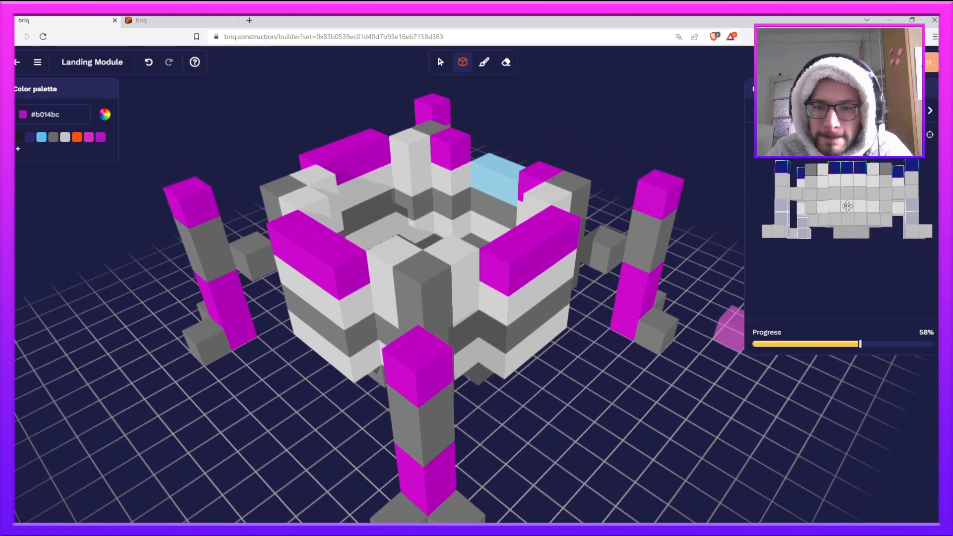
right_drag(627, 395, 579, 433)
drag(813, 214, 899, 232)
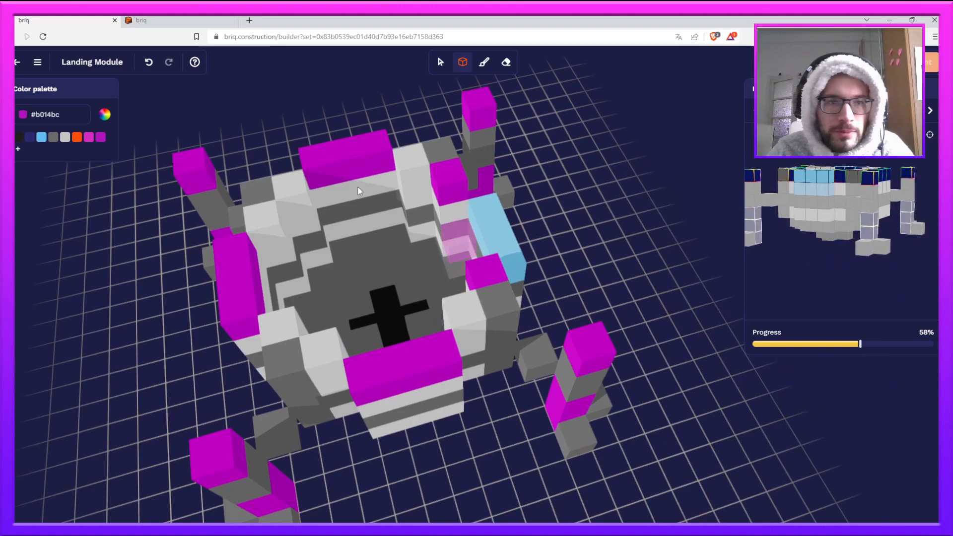
click(36, 142)
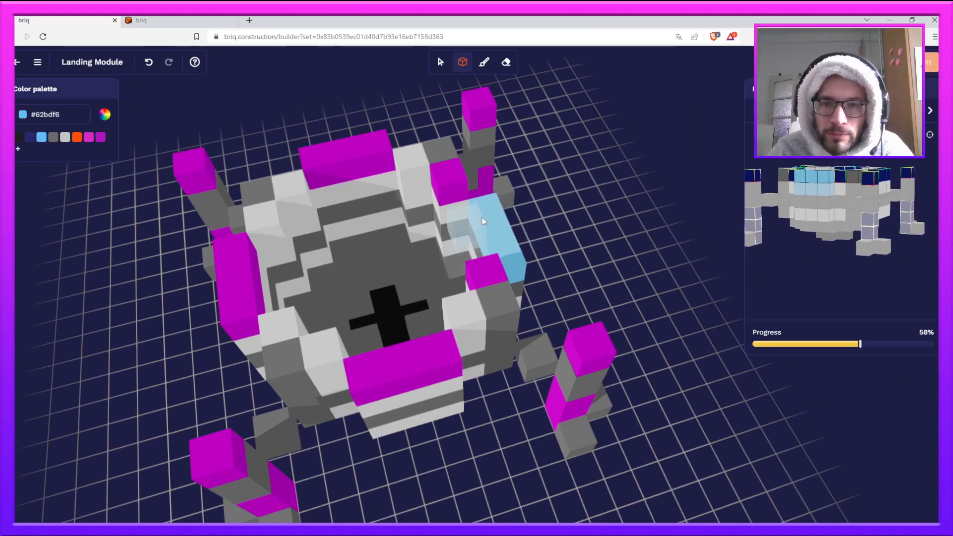
drag(502, 235, 502, 239)
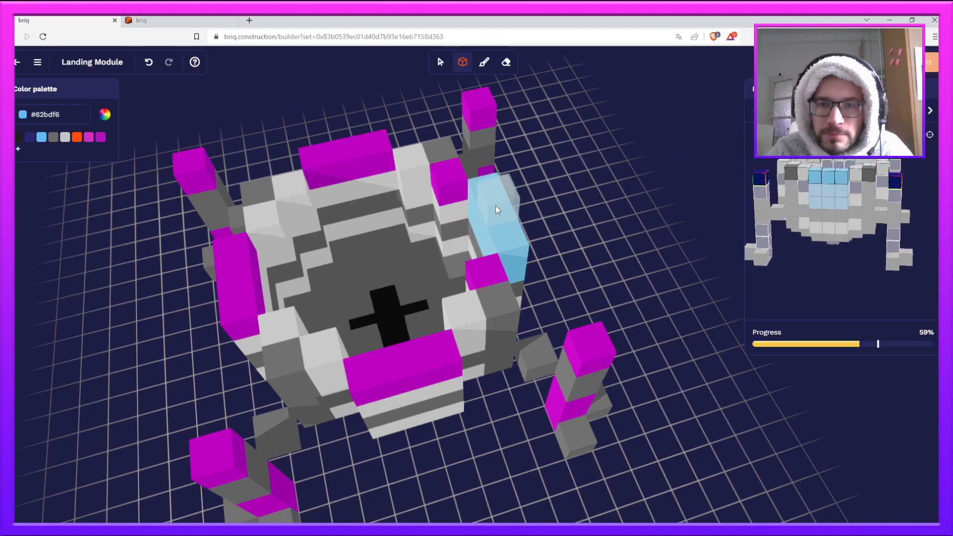
click(501, 228)
- Add a #c5c5c5 light grey layer over the hull wall left of the window, the wall opposite the window and the spots beside their corners
drag(834, 219, 837, 237)
click(815, 243)
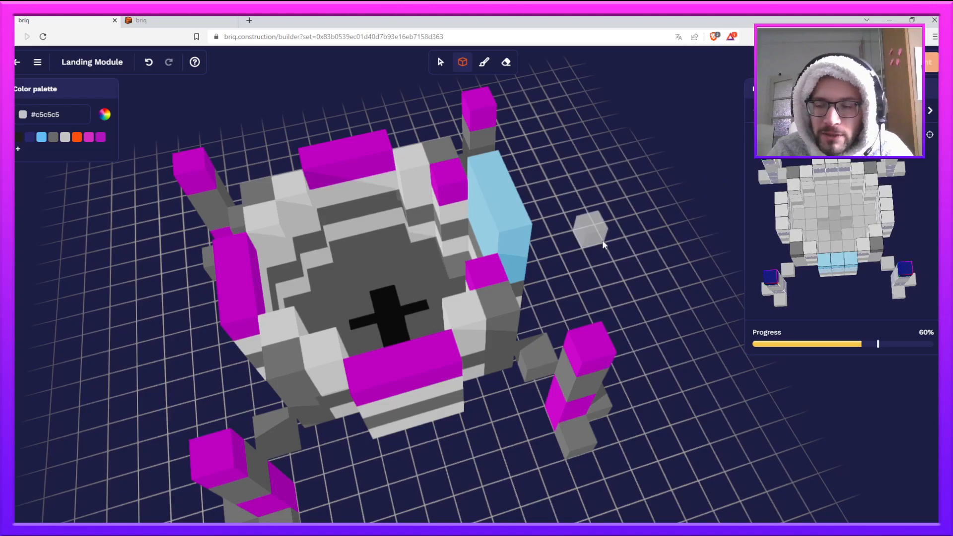
drag(603, 243, 490, 245)
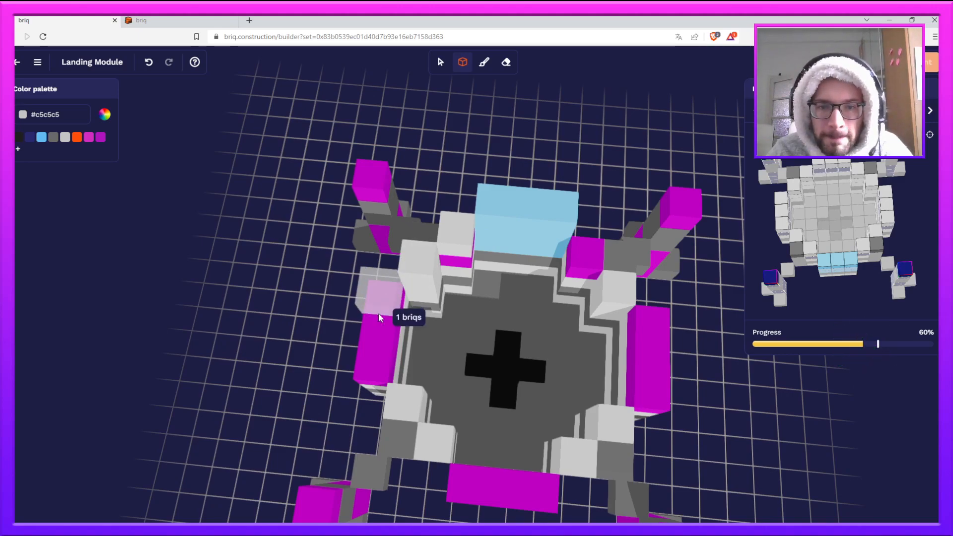
drag(380, 310, 372, 354)
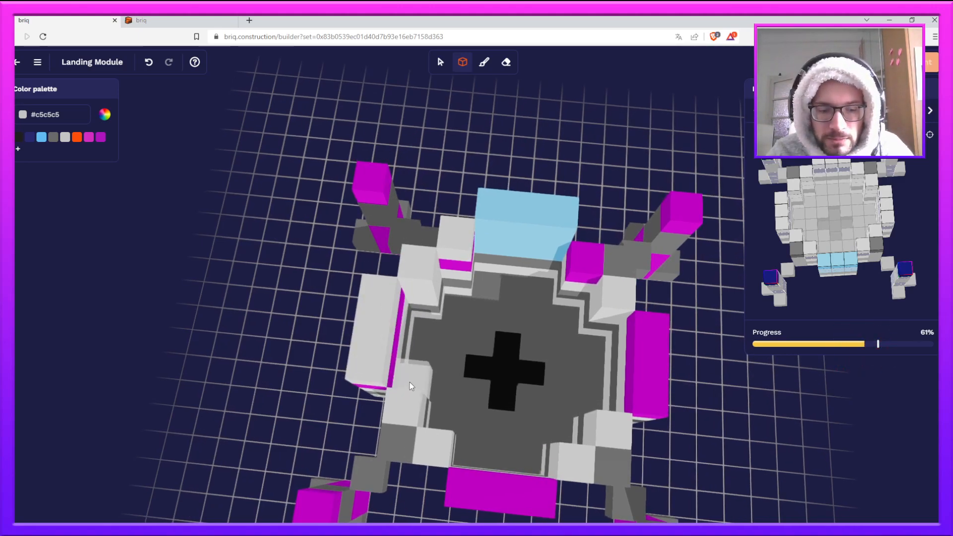
click(409, 387)
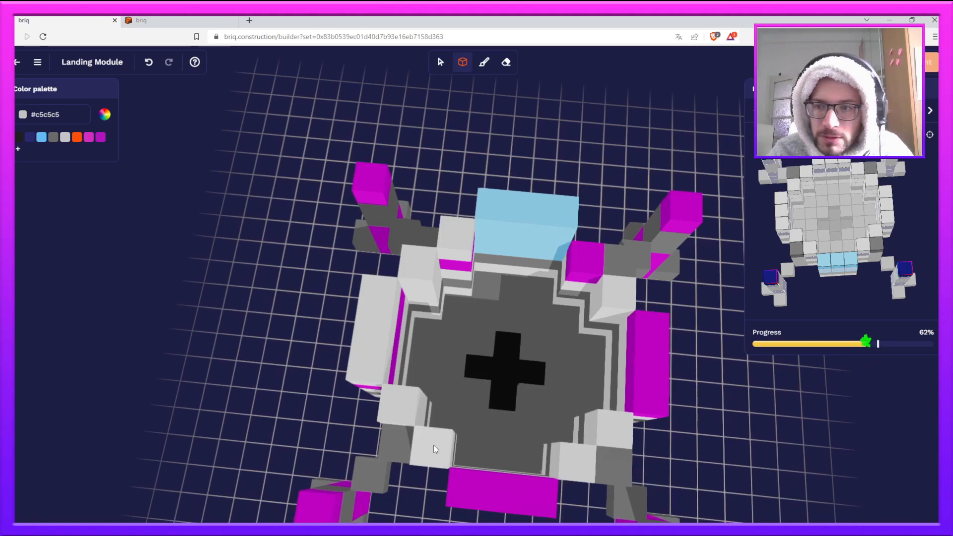
drag(459, 488, 537, 494)
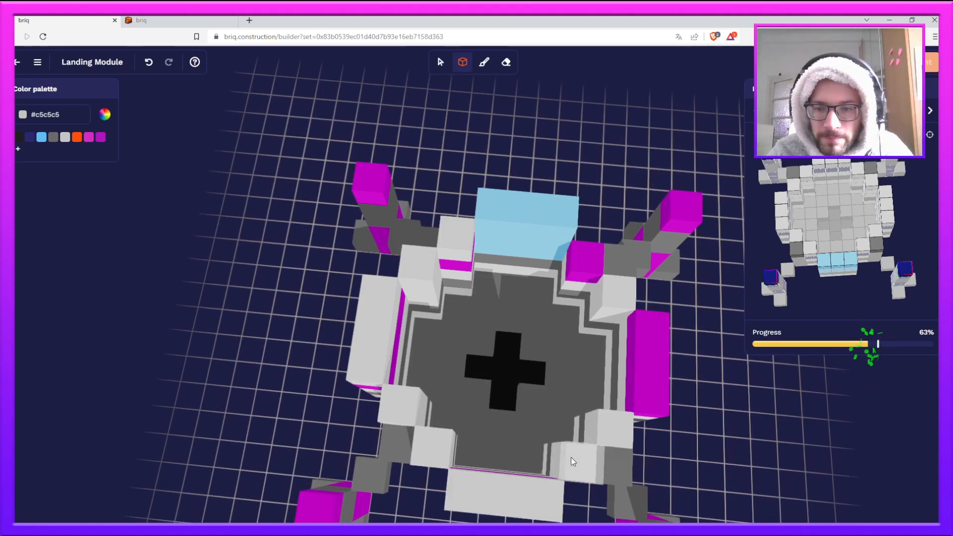
- Complete the #c5c5c5 layer on the wall right of the window and its neighbouring spots, and top the four hull corners with #6a6a6a briqs
drag(653, 336, 651, 334)
click(626, 298)
click(590, 262)
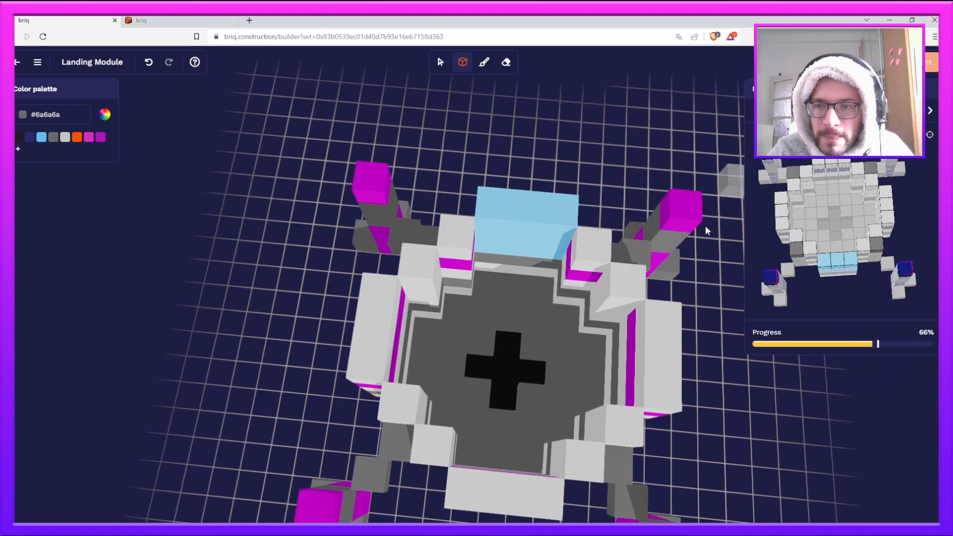
click(638, 256)
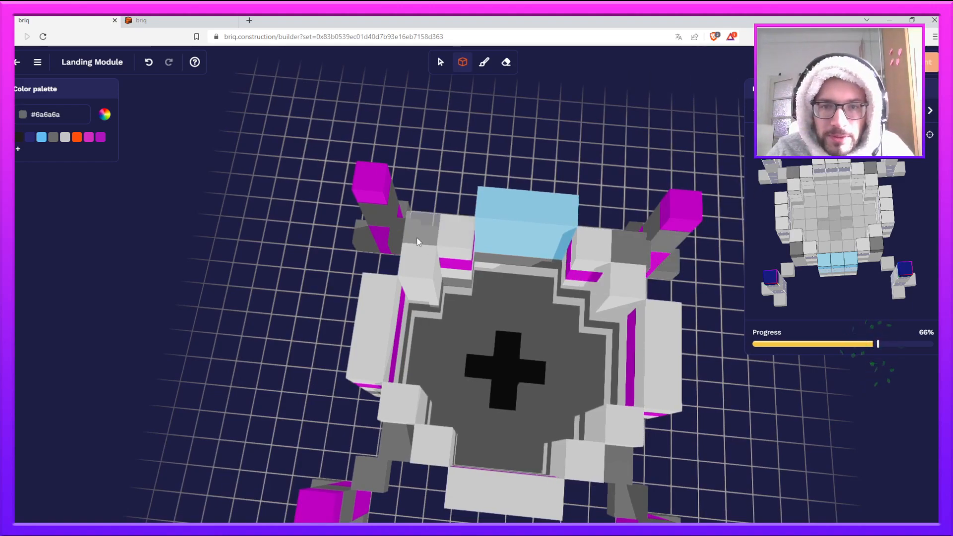
click(621, 460)
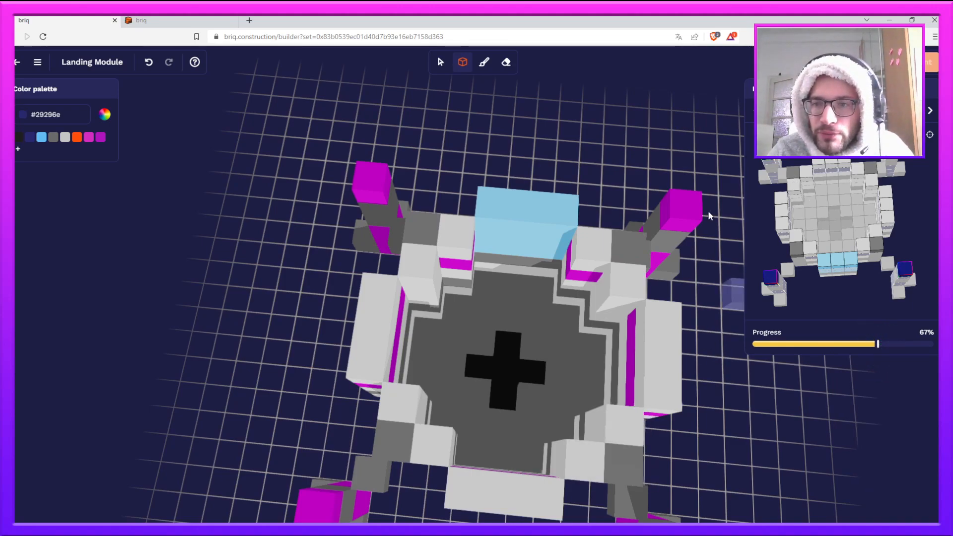
- Stack a second #b014bc magenta briq on top of each of the four legs
click(101, 140)
click(373, 178)
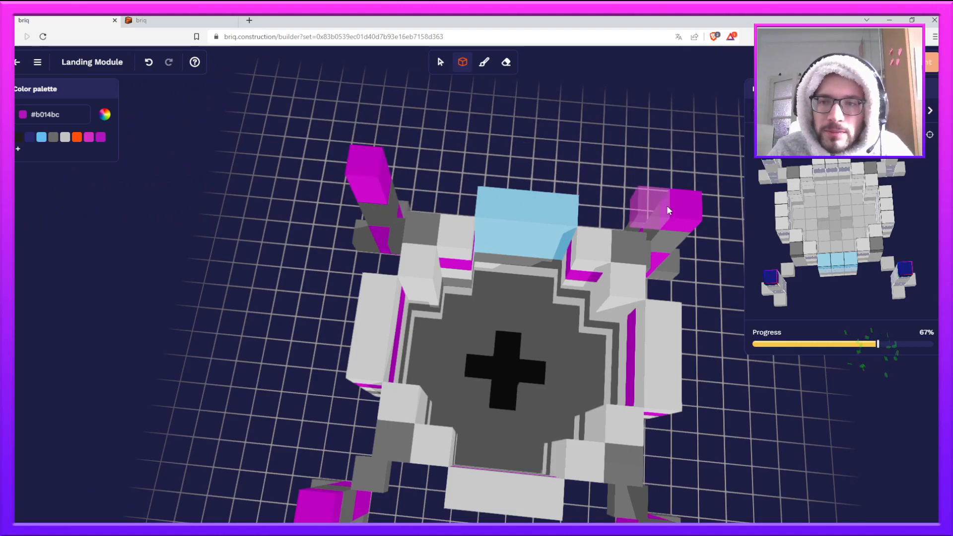
drag(686, 300, 662, 272)
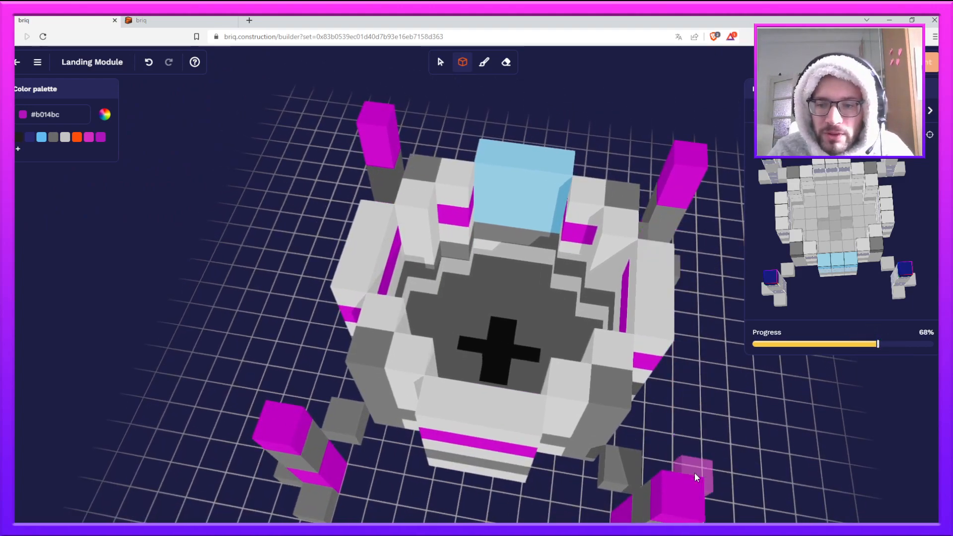
click(693, 492)
click(288, 427)
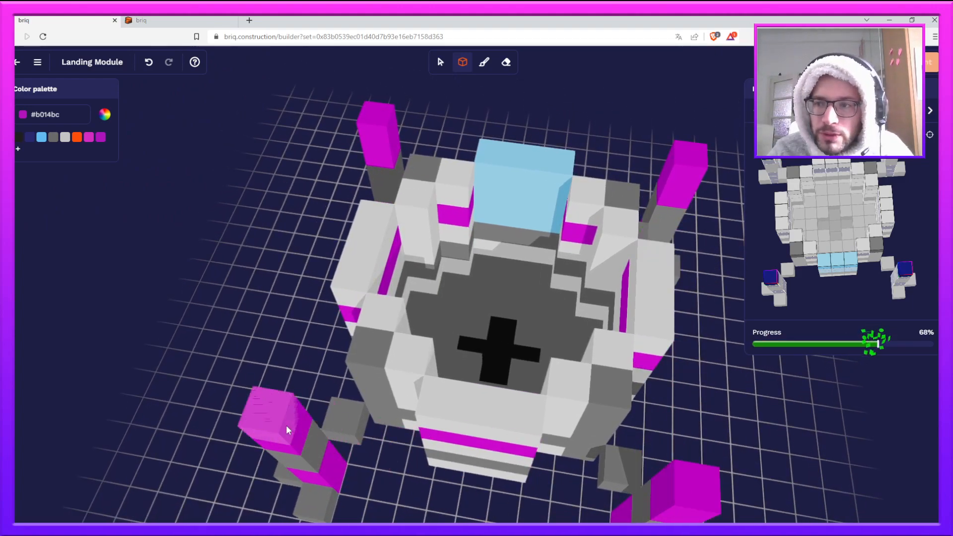
- Advance the reference one stage and cap the wall opposite the window, the wall right of the window and their shared corner with #6a6a6a briqs
click(930, 112)
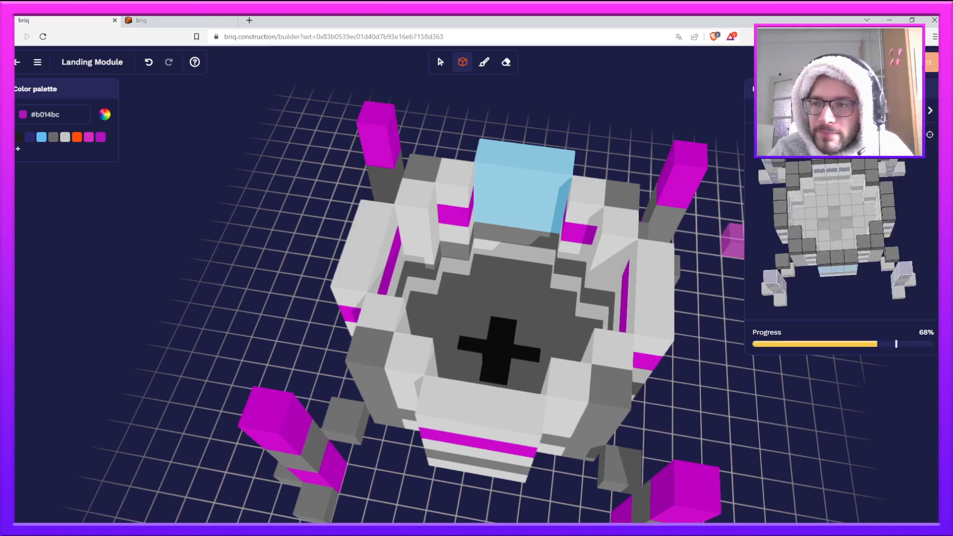
click(53, 137)
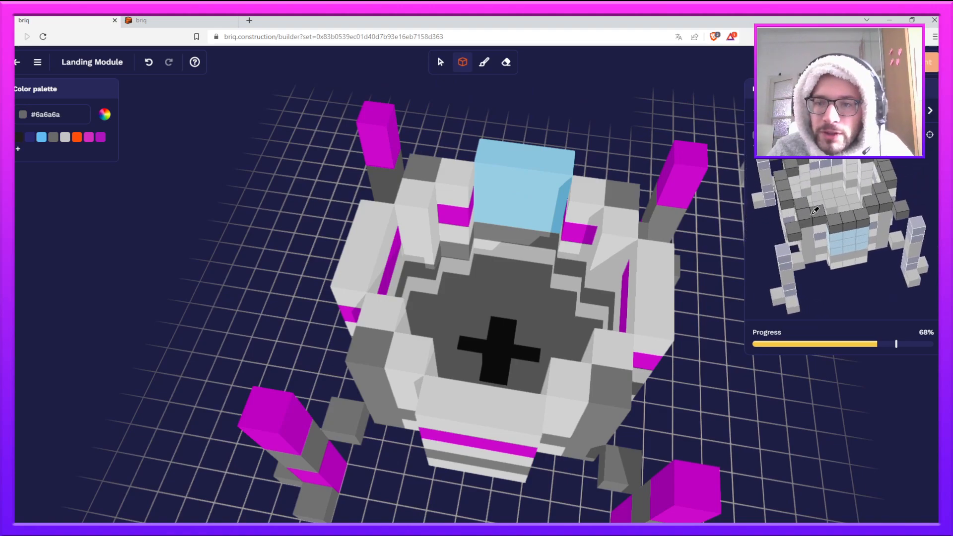
drag(439, 400, 572, 379)
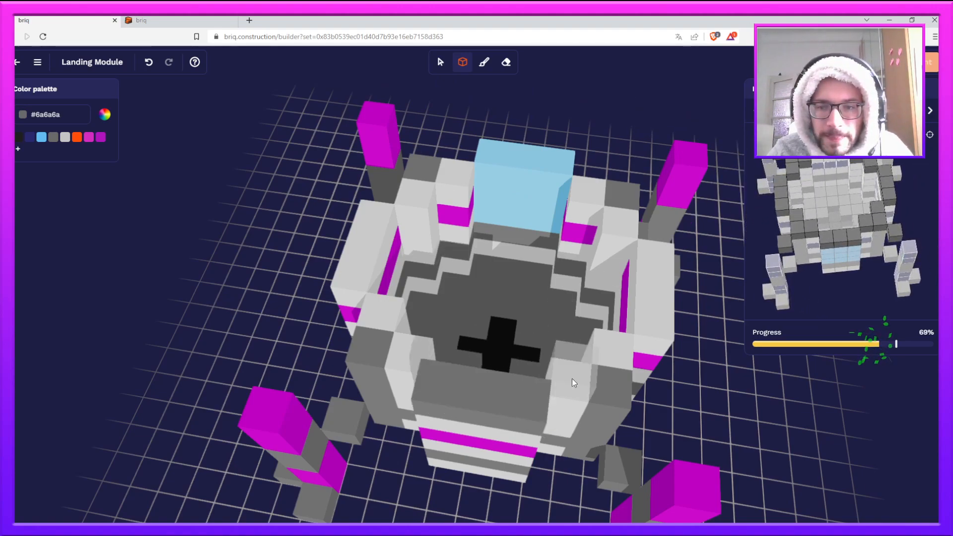
click(571, 378)
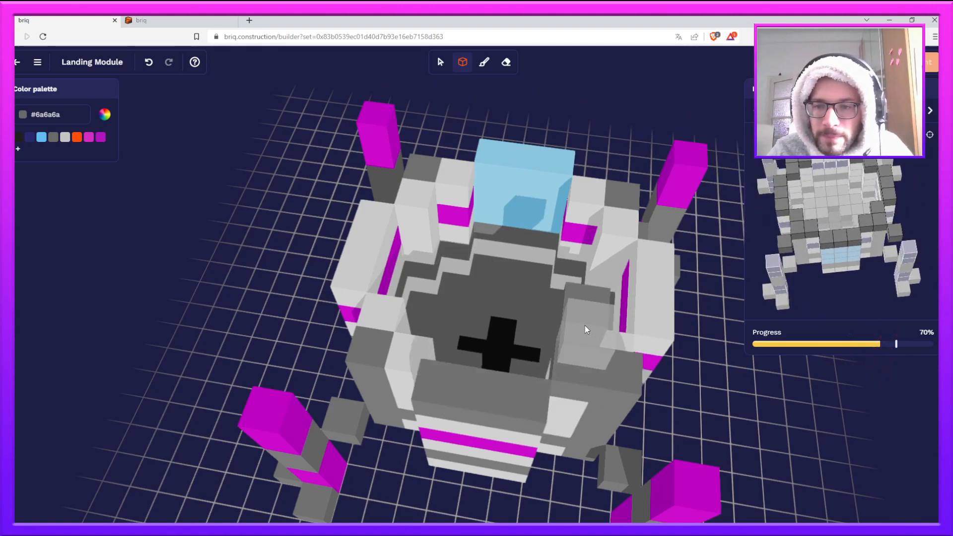
drag(650, 299, 648, 250)
- Cap the hull's three remaining corners and the wall left of the blue window with #6a6a6a grey briqs
middle_drag(610, 254, 610, 308)
click(629, 277)
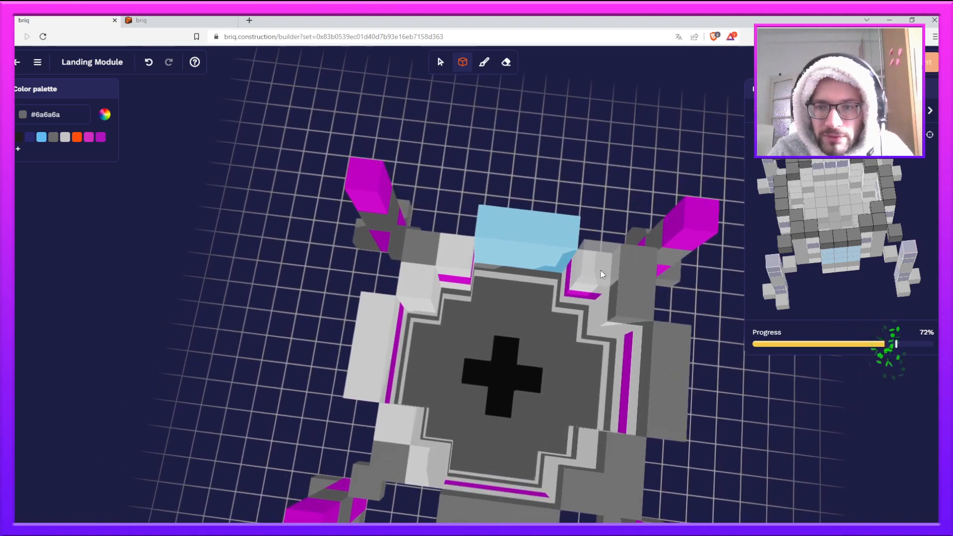
click(422, 259)
drag(383, 315, 373, 385)
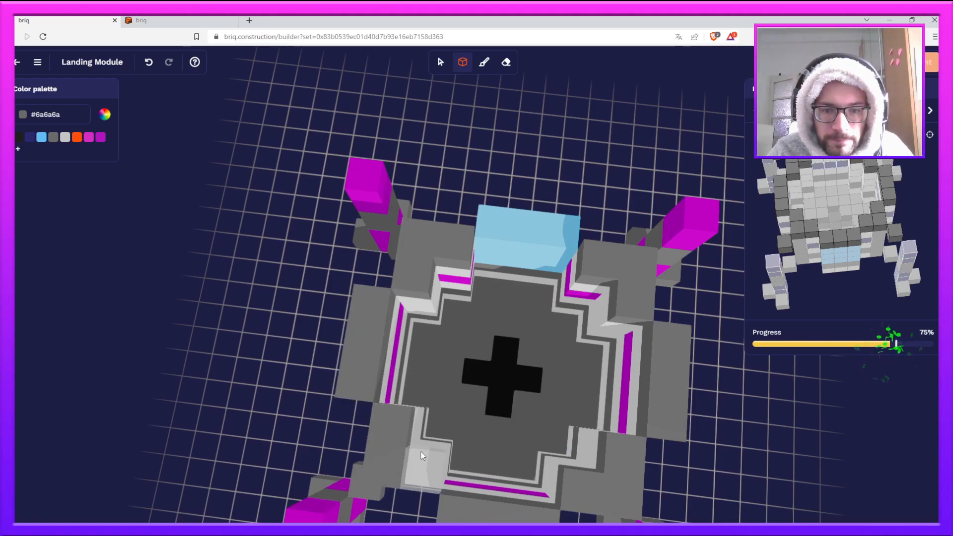
middle_drag(714, 455, 710, 394)
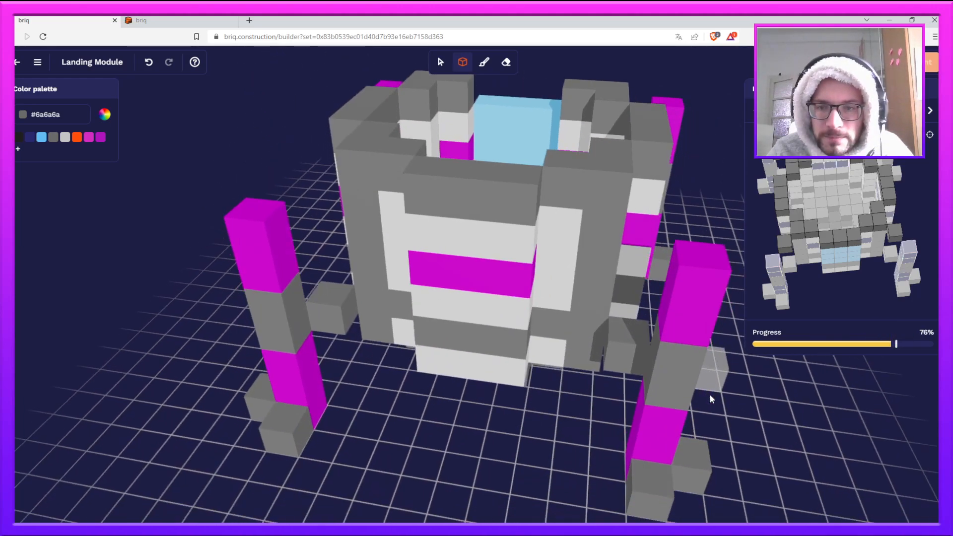
middle_drag(627, 201, 552, 210)
scroll(530, 202, up, 3)
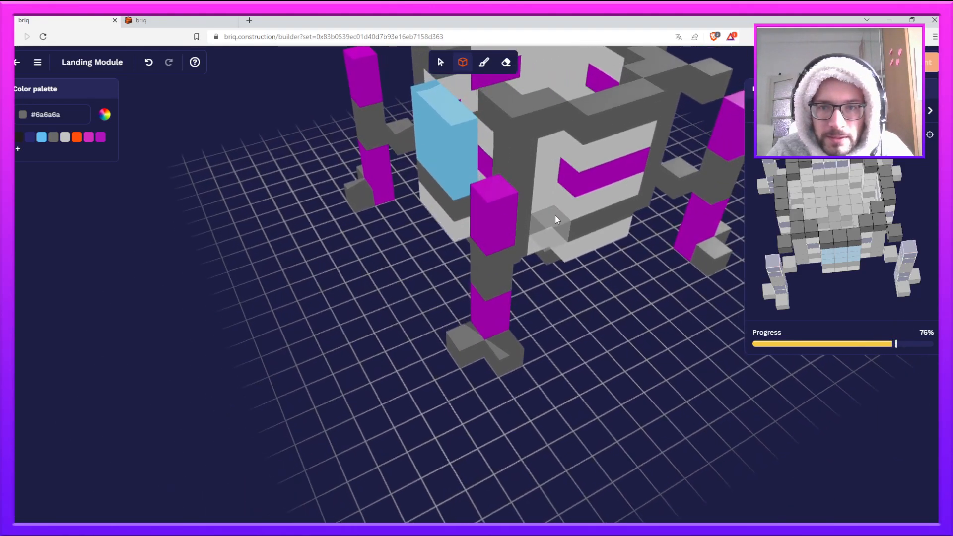
- Complete the #6a6a6a layer at the hull corners beside the window and along the top of the blue window
click(515, 147)
middle_drag(514, 147, 320, 210)
click(315, 216)
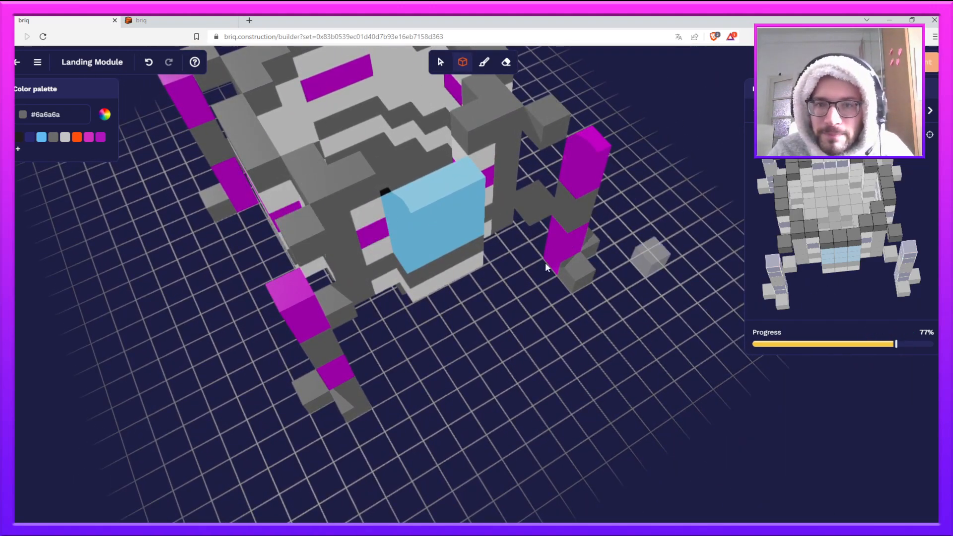
click(446, 175)
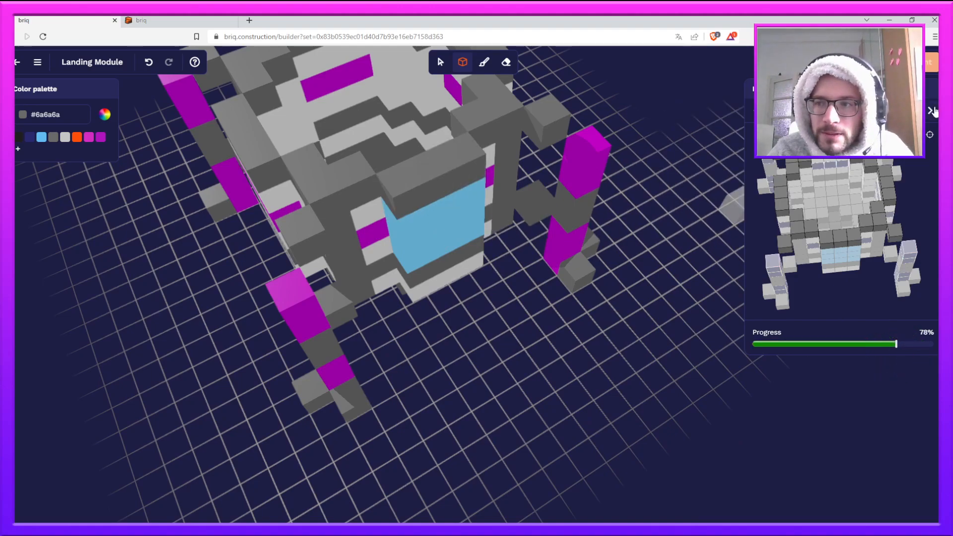
- Advance the reference one stage and top the four hull corners with #6a6a6a briqs
drag(813, 203, 798, 254)
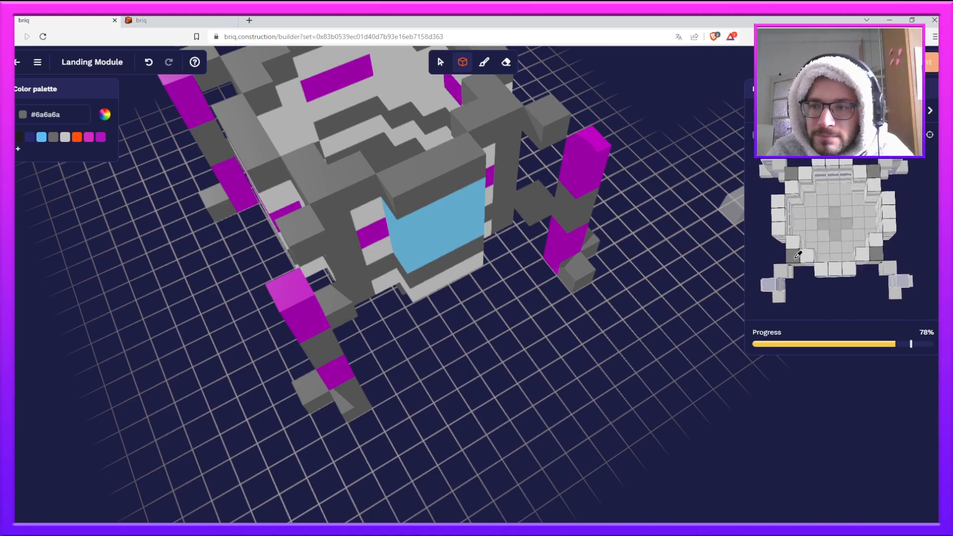
drag(556, 246, 517, 255)
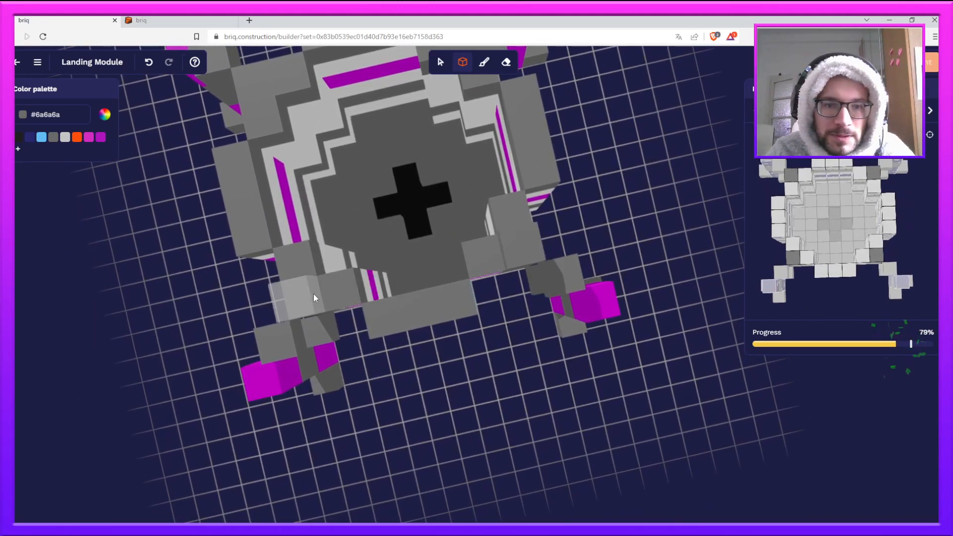
right_drag(377, 205, 380, 262)
click(258, 161)
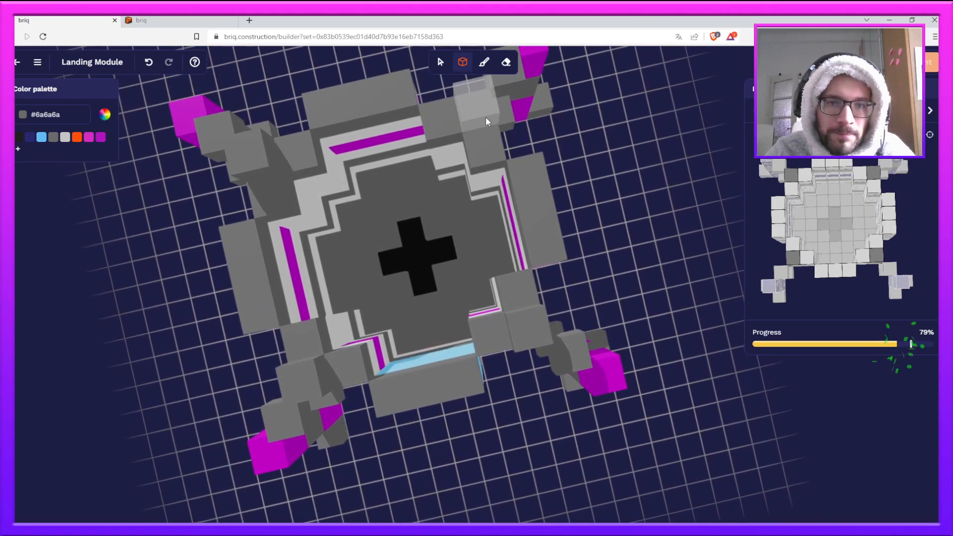
click(484, 117)
- Cap the wall opposite the window, its adjoining corner spots and the wall left of the window with #c5c5c5 briqs
click(830, 164)
drag(335, 103, 397, 92)
click(433, 116)
click(297, 150)
click(269, 198)
drag(246, 243, 260, 320)
- Continue the #c5c5c5 layer over the window wall, the spots beside its corners and the wall right of the window
click(298, 341)
click(345, 365)
click(385, 384)
click(428, 386)
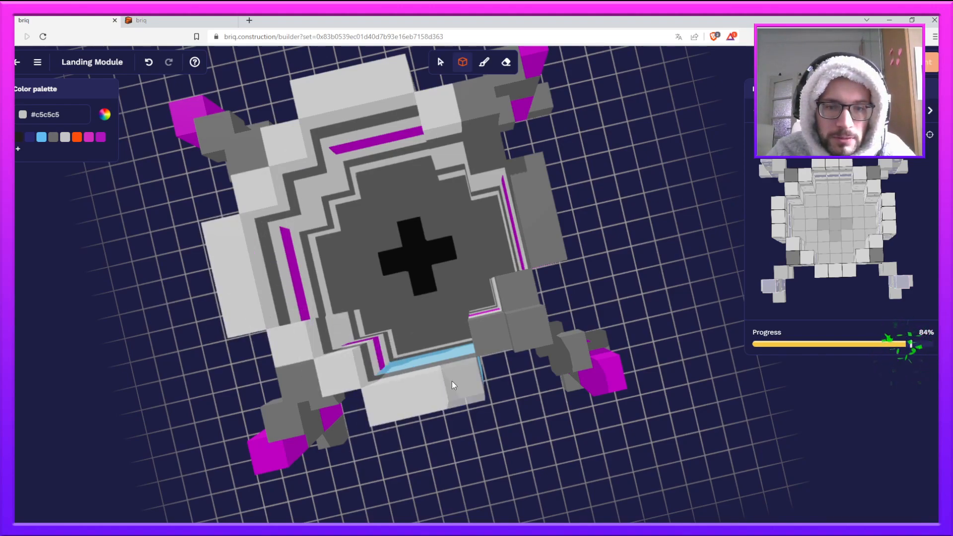
click(518, 291)
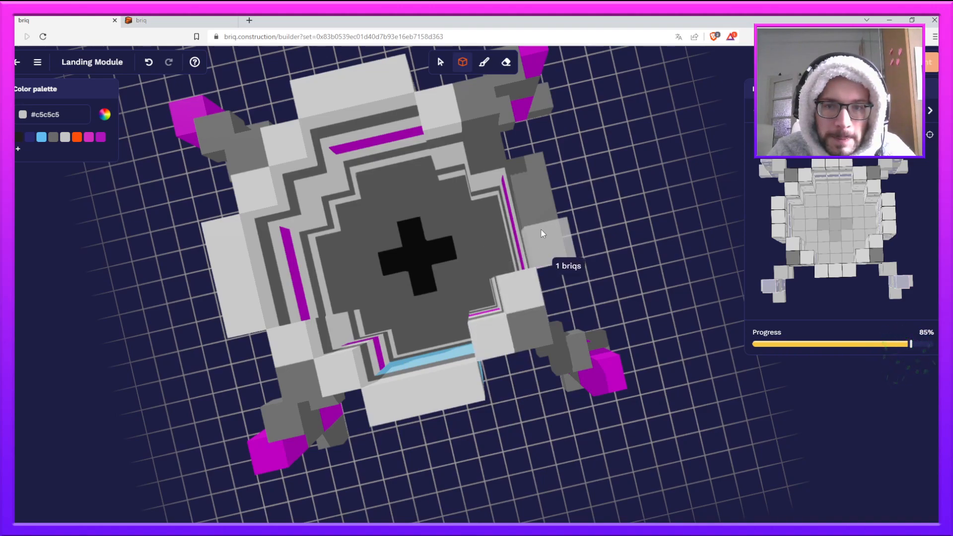
drag(526, 183, 525, 185)
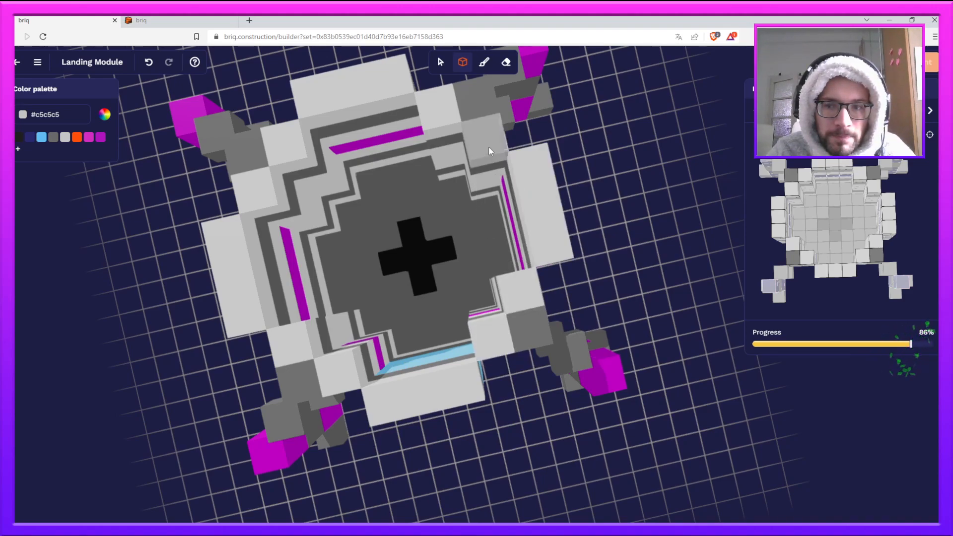
- Advance the reference one stage and lay a #6a6a6a row, set one briq inward, along the wall opposite the window
click(932, 113)
mouse_move(836, 225)
mouse_down()
mouse_move(841, 187)
mouse_move(836, 237)
mouse_up()
click(836, 237)
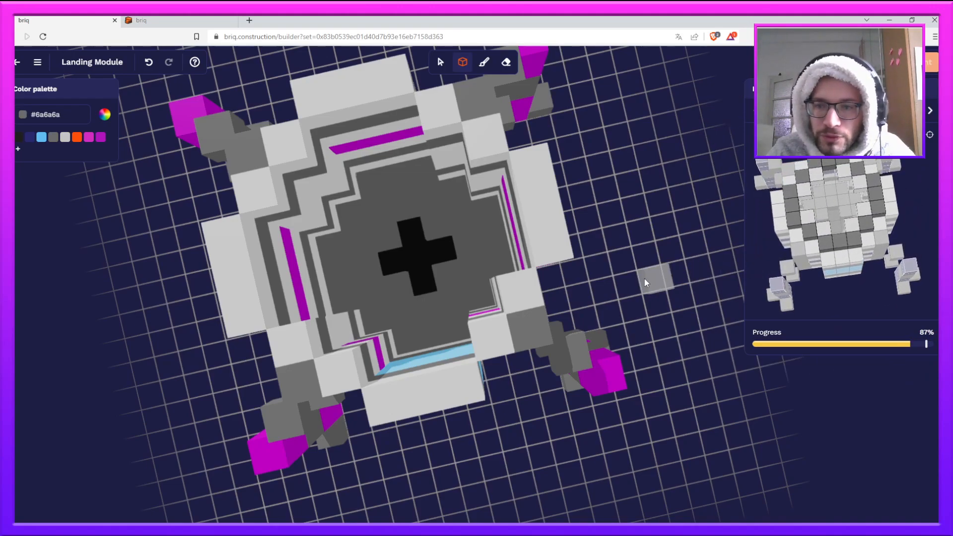
mouse_move(321, 117)
mouse_down()
mouse_move(344, 113)
mouse_move(312, 121)
mouse_up()
drag(814, 162, 806, 189)
drag(332, 96, 407, 89)
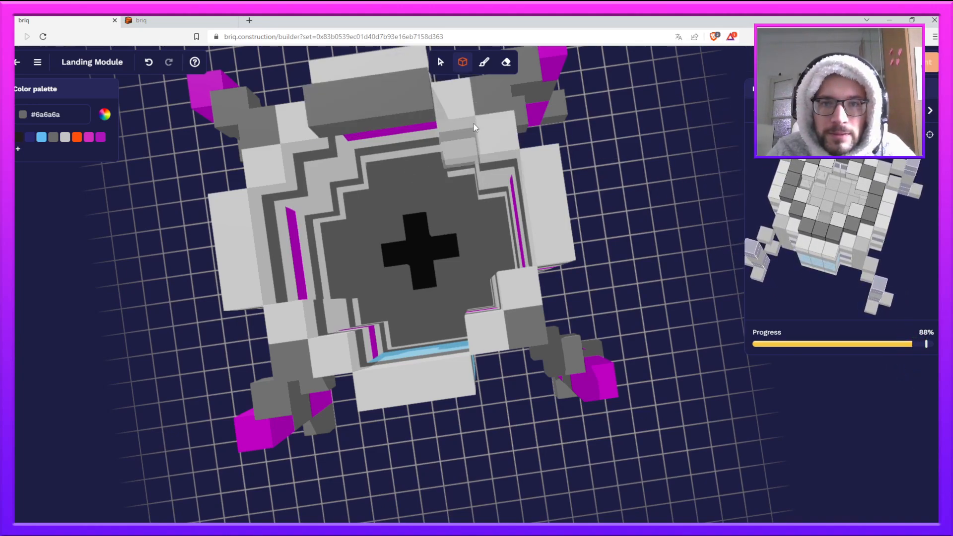
drag(472, 124, 521, 263)
right_drag(458, 257, 522, 194)
key(ctrl+z)
- Place a #6a6a6a briq in the inner corner beside that row and lay a matching row along the wall right of the window
right_drag(640, 102, 661, 164)
click(432, 159)
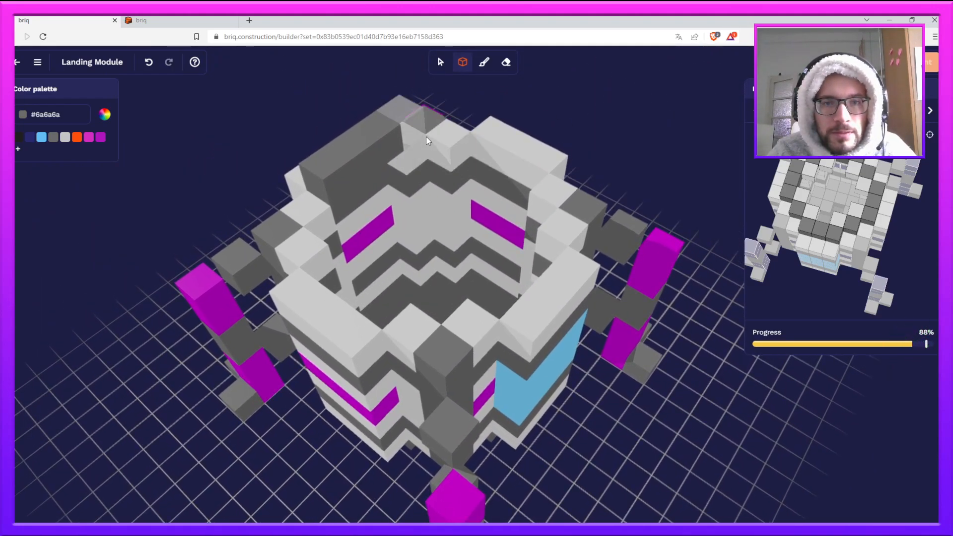
click(427, 140)
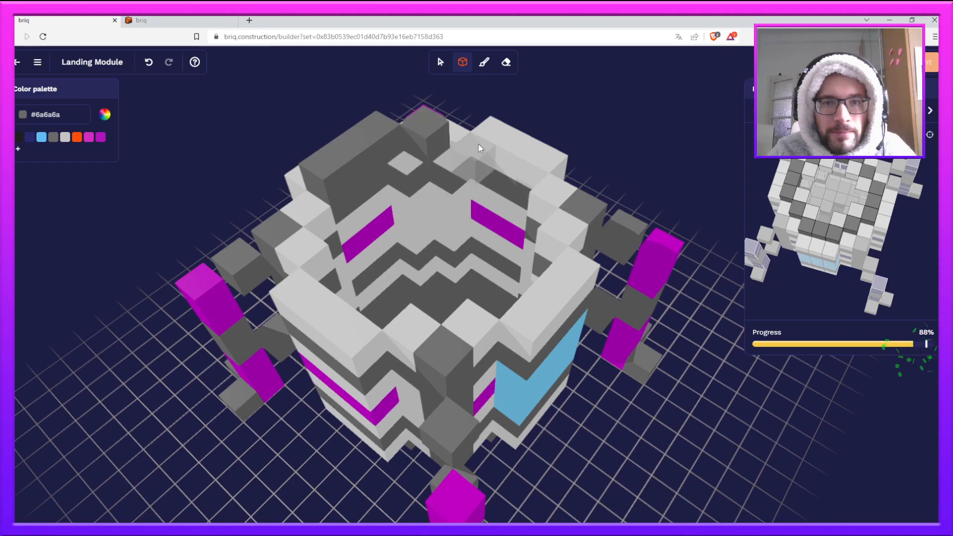
drag(476, 136, 530, 163)
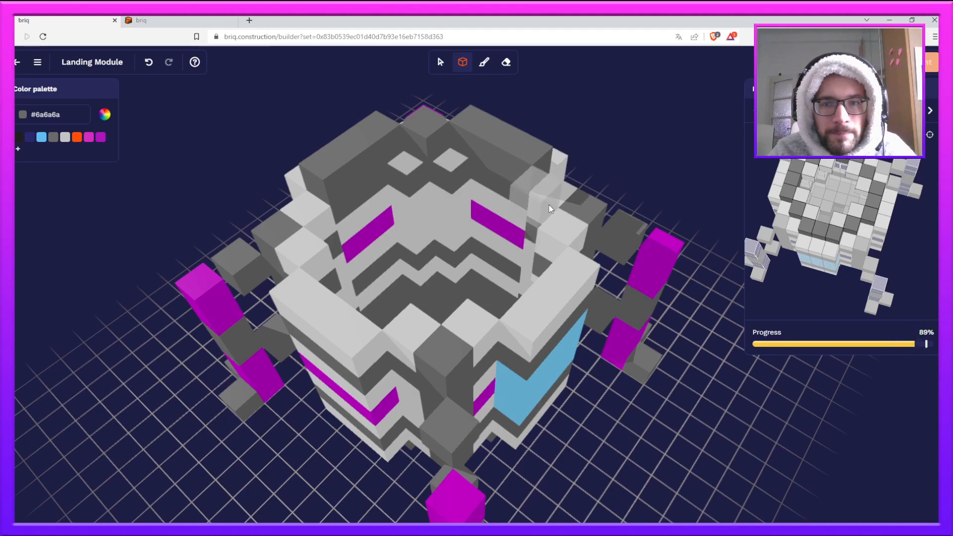
- Finish the inset #6a6a6a ring with the remaining inner corners, the wall left of the window and the window wall
click(322, 211)
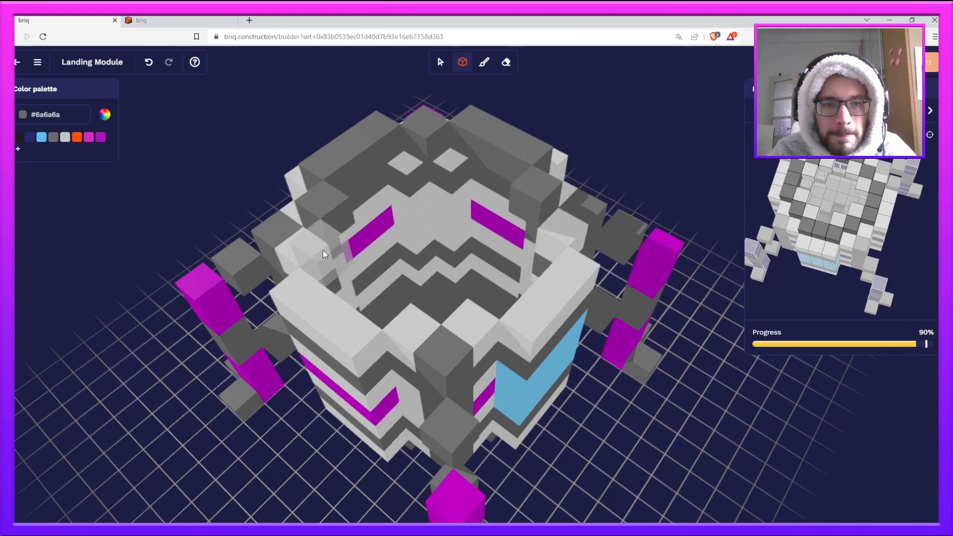
mouse_move(323, 249)
mouse_down()
mouse_move(368, 300)
mouse_move(394, 303)
mouse_move(323, 237)
mouse_up()
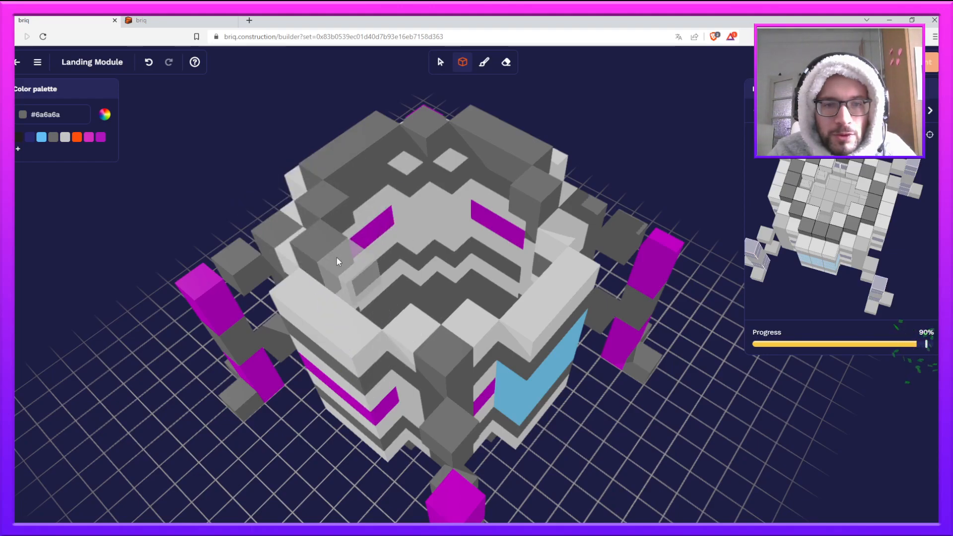
click(363, 286)
right_drag(366, 287, 294, 272)
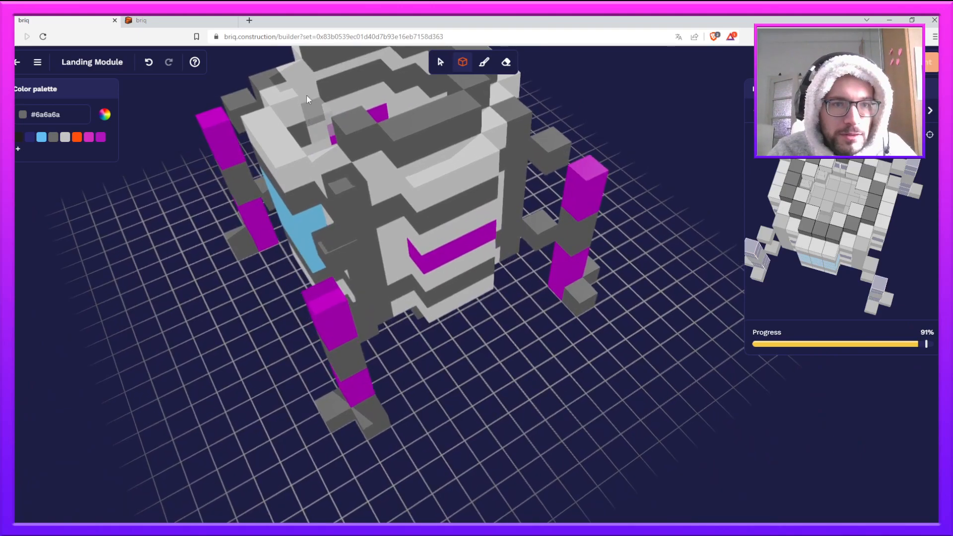
click(307, 74)
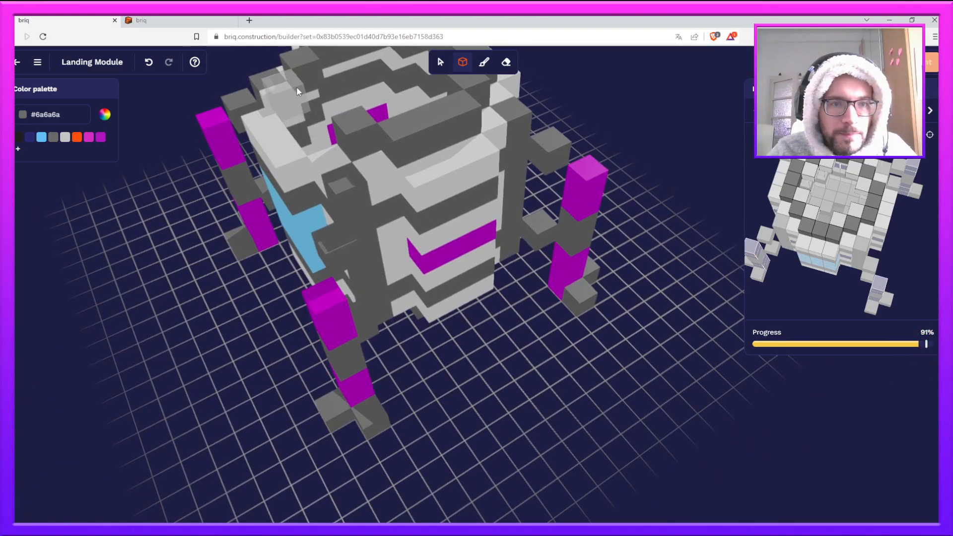
click(297, 90)
- Fill the spots just inside the #6a6a6a ring, on both sides of each inner corner, with #c5c5c5 briqs
right_drag(332, 129, 392, 145)
click(824, 153)
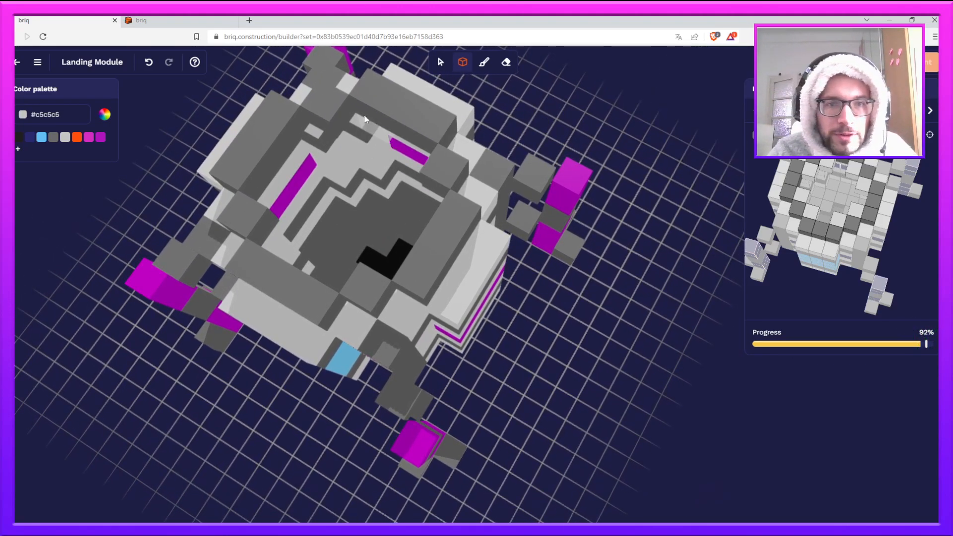
click(344, 115)
click(312, 121)
click(254, 194)
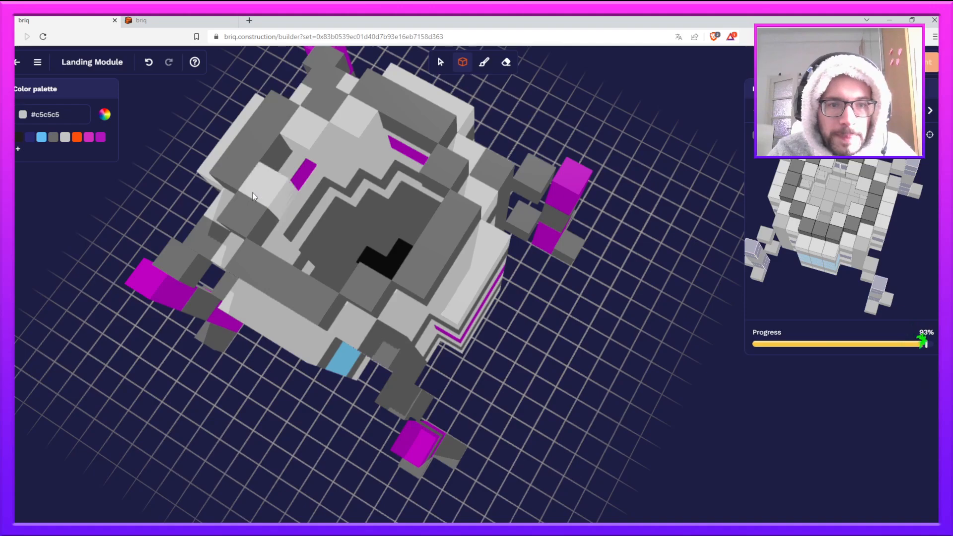
click(261, 235)
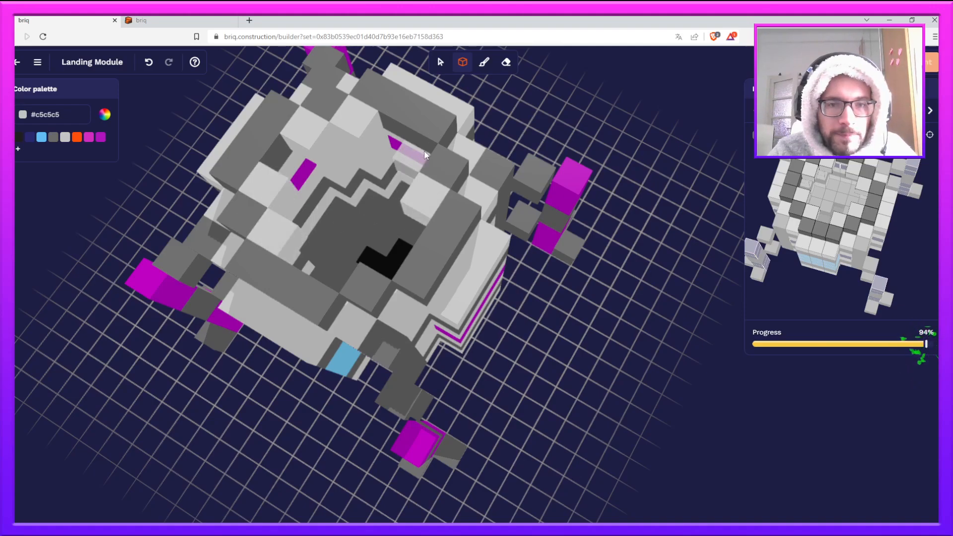
right_drag(372, 240, 528, 209)
click(528, 209)
click(559, 246)
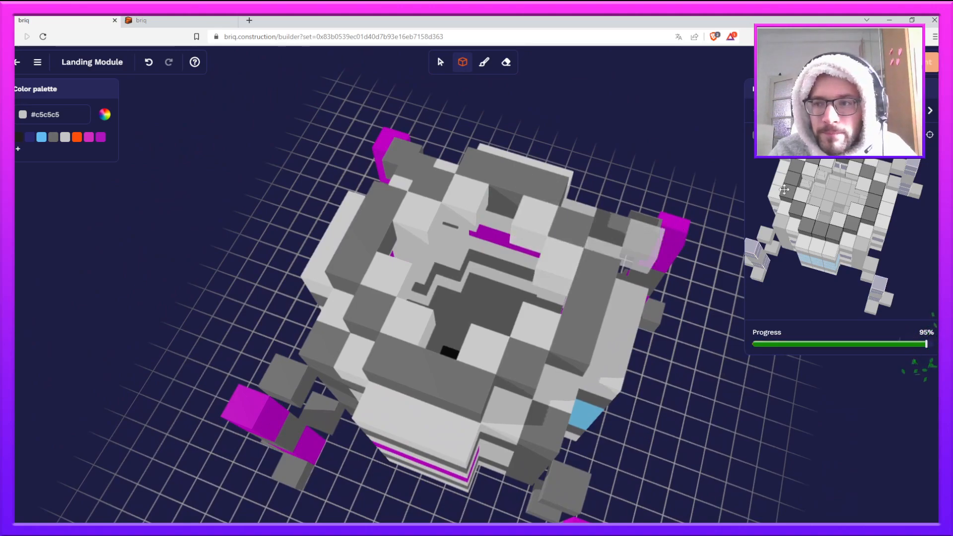
- Advance the reference one stage and place a #c5c5c5 briq inside the middle of the window wall's #6a6a6a row
click(929, 119)
drag(866, 216, 849, 190)
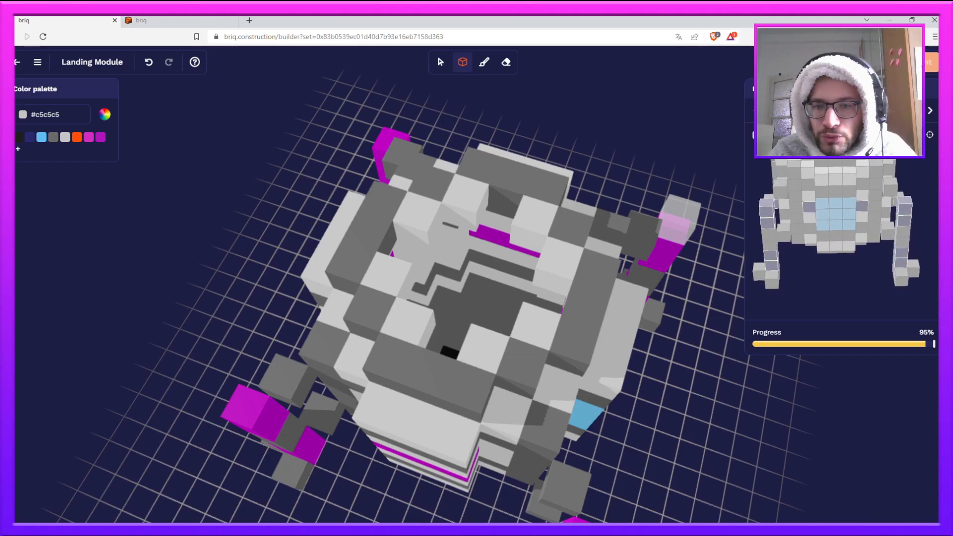
drag(631, 160, 318, 228)
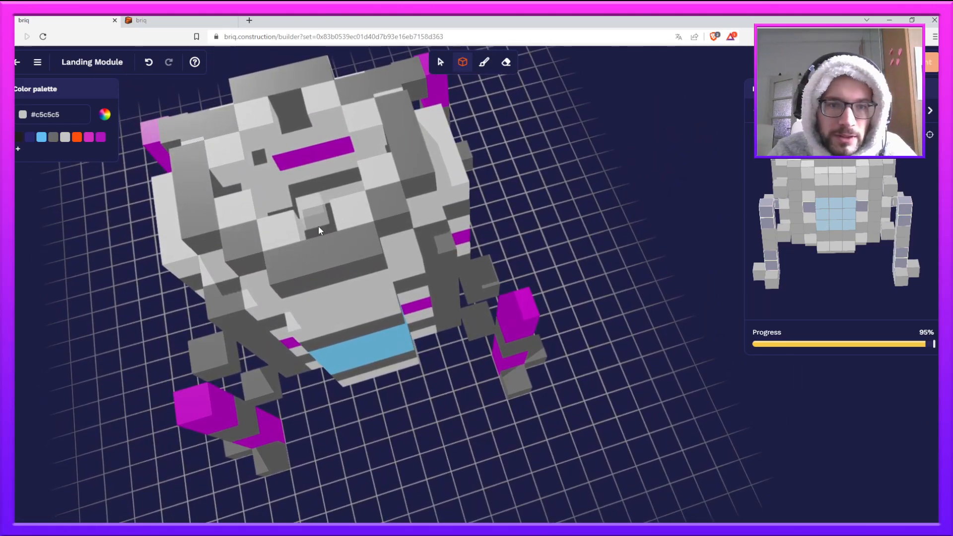
click(323, 236)
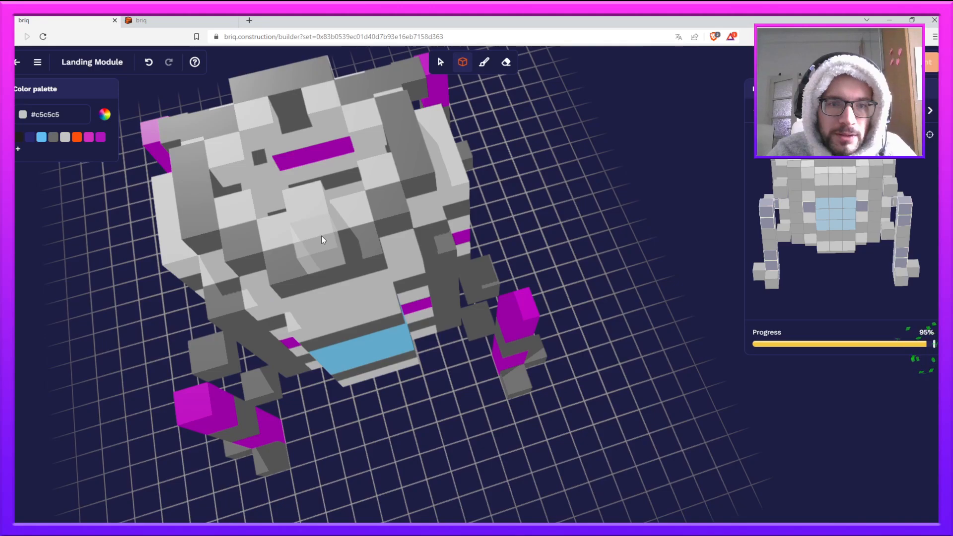
- Place four #6a6a6a briqs in a cross around the centre of the roof opening, following the reference
drag(828, 223, 833, 236)
click(826, 250)
drag(311, 161, 519, 225)
click(605, 299)
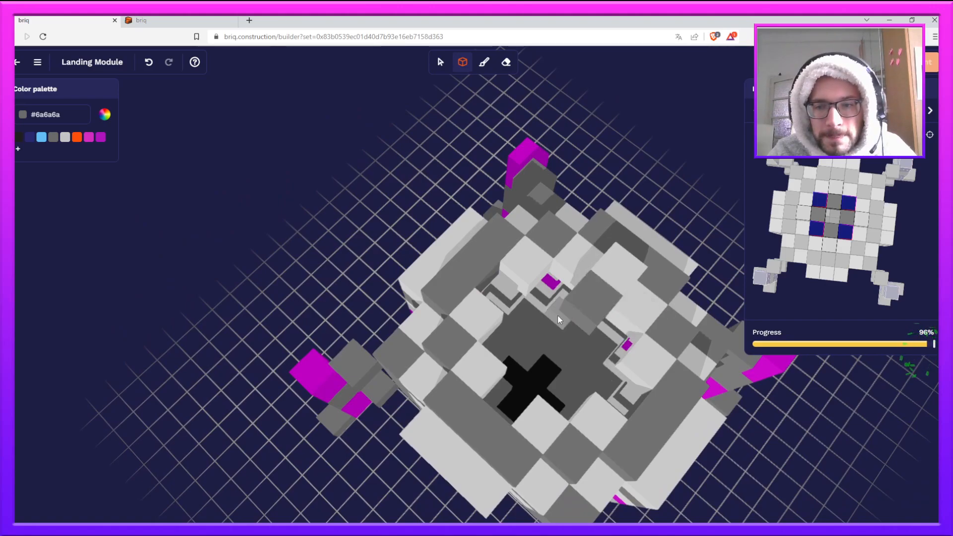
click(589, 336)
click(570, 365)
drag(557, 351, 629, 195)
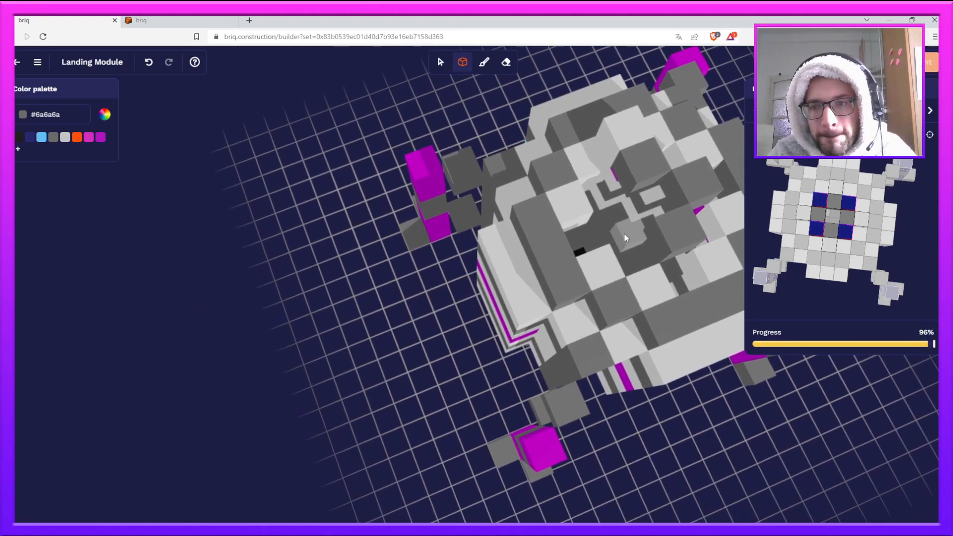
click(631, 191)
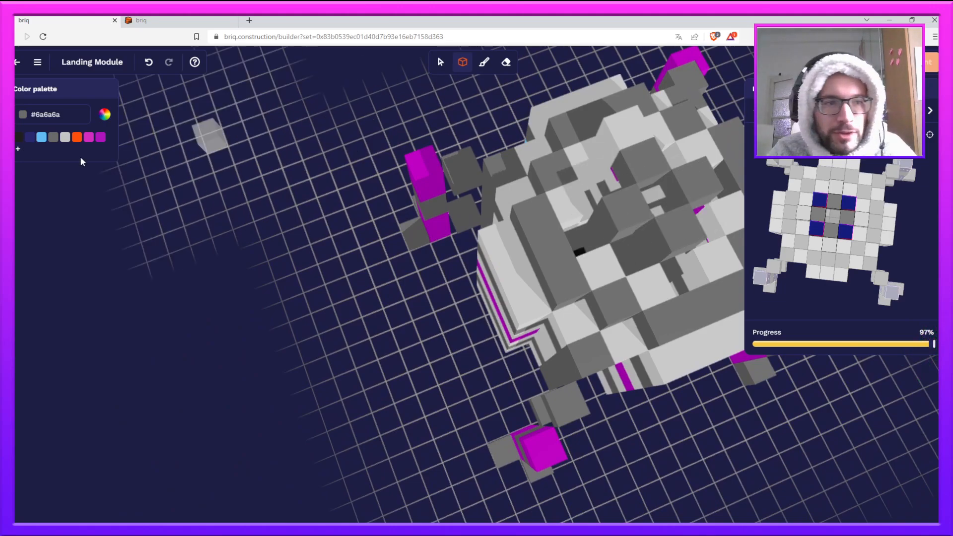
- Fill the four diagonal spots between the arms of the roof's grey cross with #b014bc magenta briqs
click(101, 138)
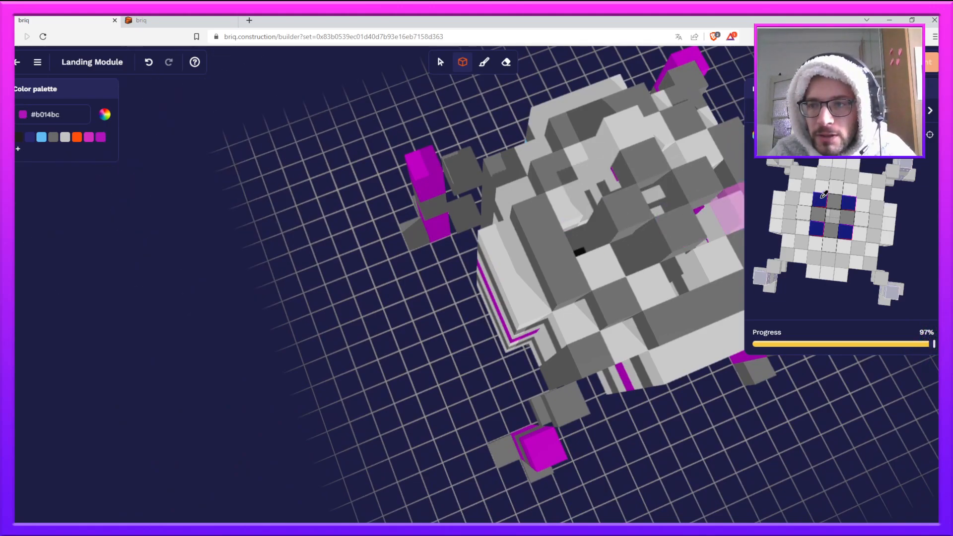
drag(579, 182, 589, 129)
click(574, 121)
drag(637, 161, 576, 283)
click(633, 298)
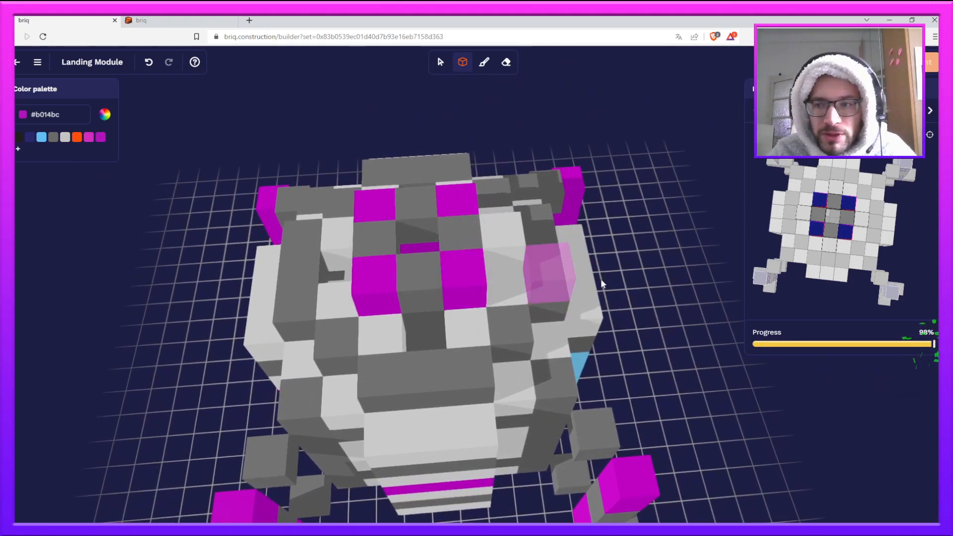
- Close the remaining gaps between the roof cross and the #6a6a6a ring with #c5c5c5 briqs
drag(840, 260, 852, 216)
key(5)
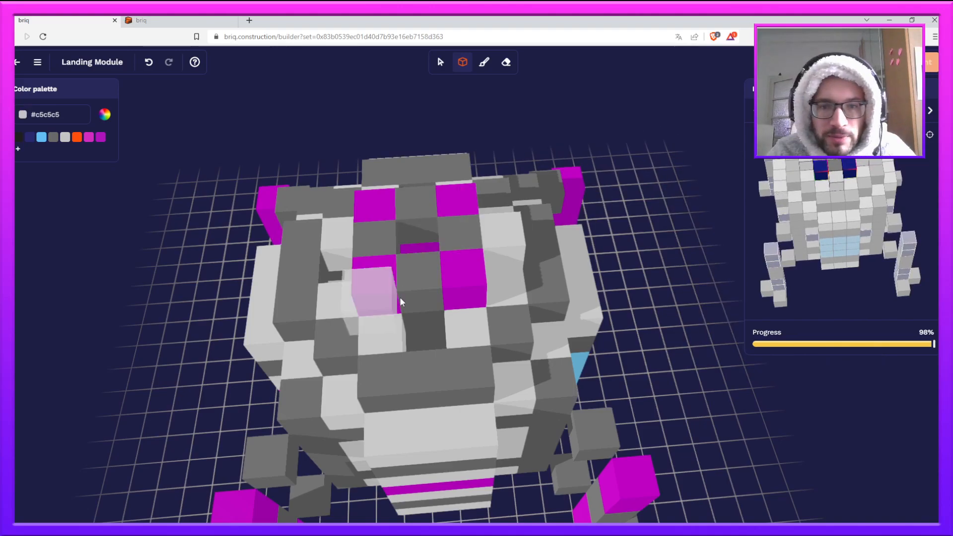
click(417, 304)
drag(355, 302, 591, 308)
click(636, 300)
drag(524, 256, 601, 289)
click(606, 217)
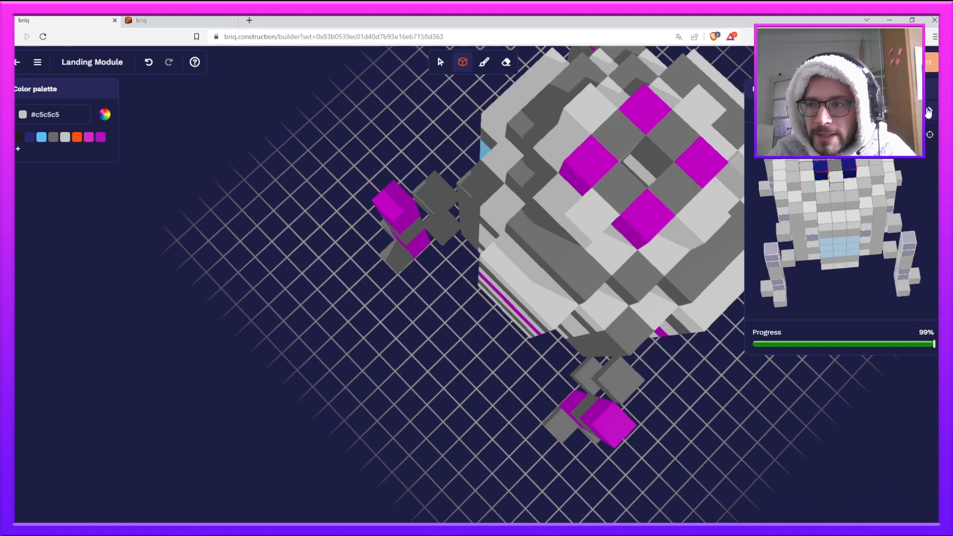
- Advance the reference to its final stage
click(930, 112)
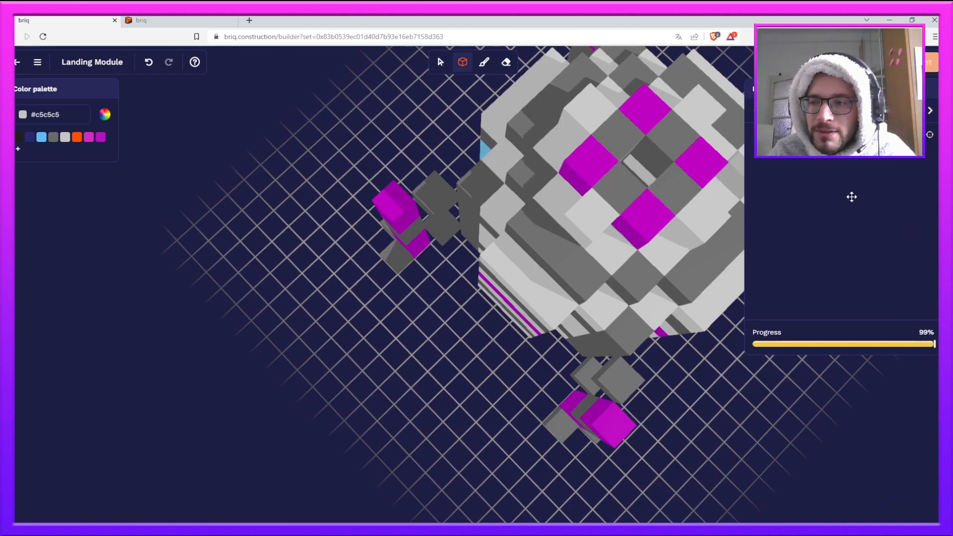
drag(437, 366, 338, 325)
click(931, 115)
click(931, 115)
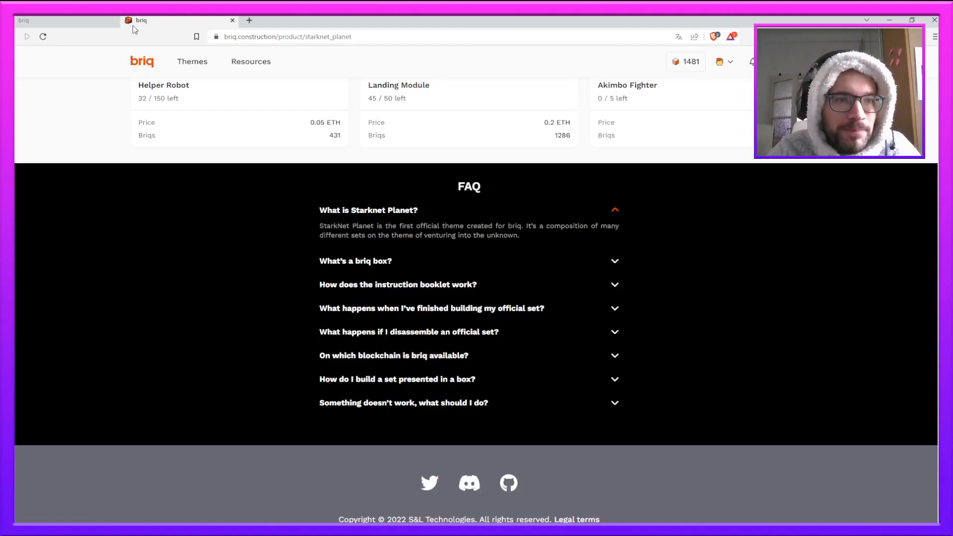
- Switch to the Starknet Planet browser page, open the Landing Module product and display its picture of the assembled model
click(136, 22)
scroll(372, 114, up, 10)
scroll(404, 252, down, 10)
click(404, 252)
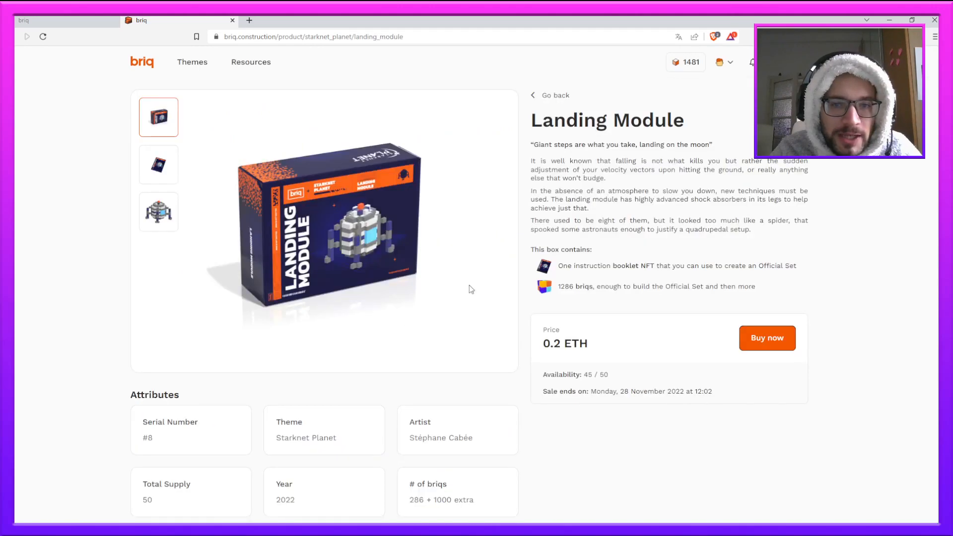
click(155, 212)
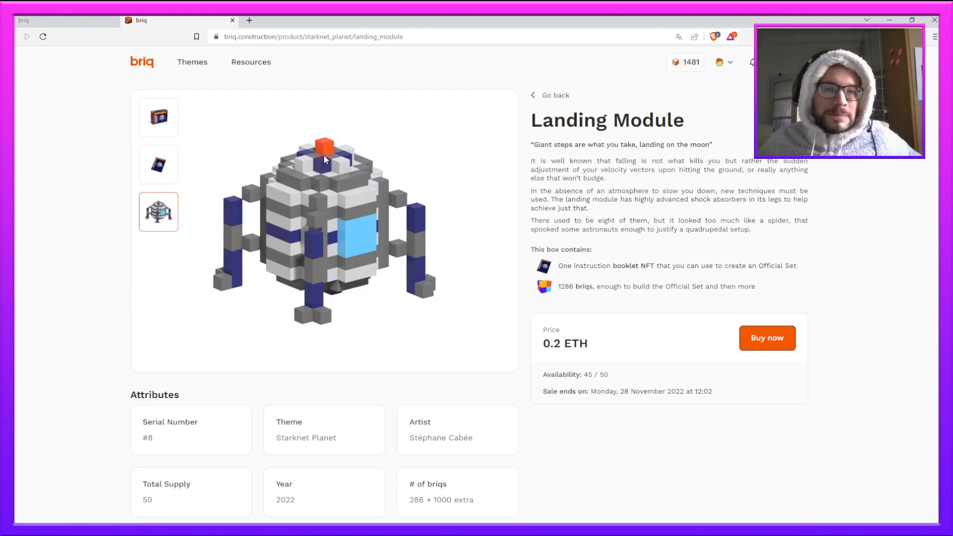
- Return to the builder page and place one orange #fe4f0b briq on top of the roof's centre
click(64, 21)
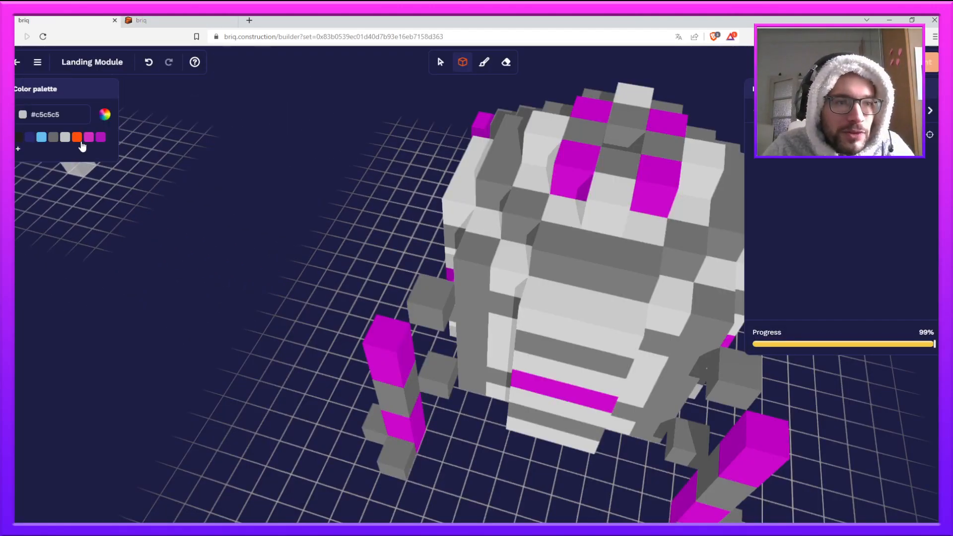
click(77, 137)
click(616, 128)
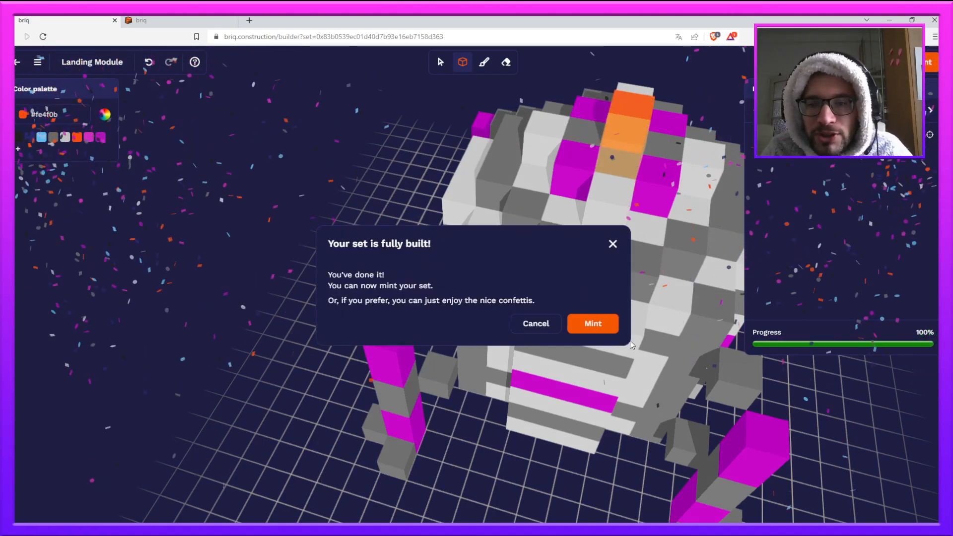
- Mint the completed Landing Module as an official set
click(596, 322)
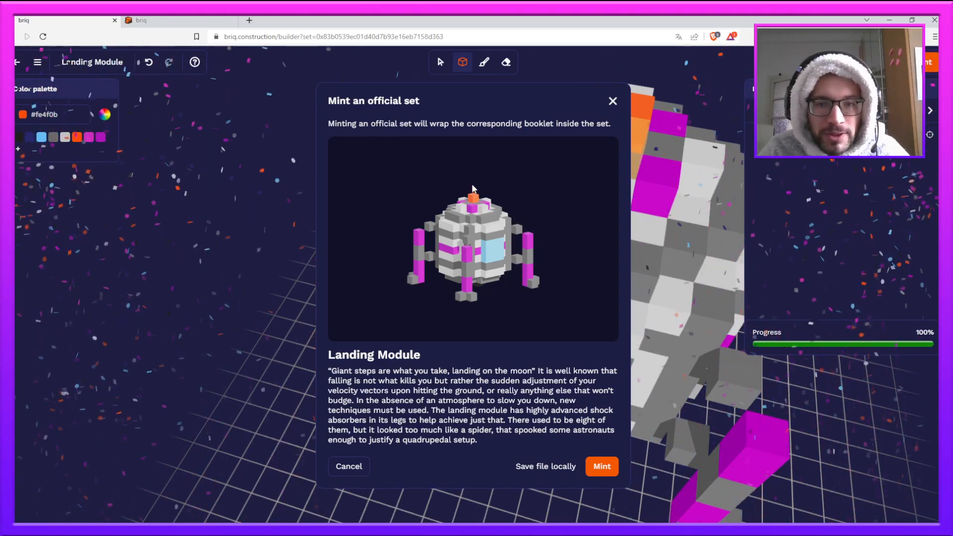
click(604, 466)
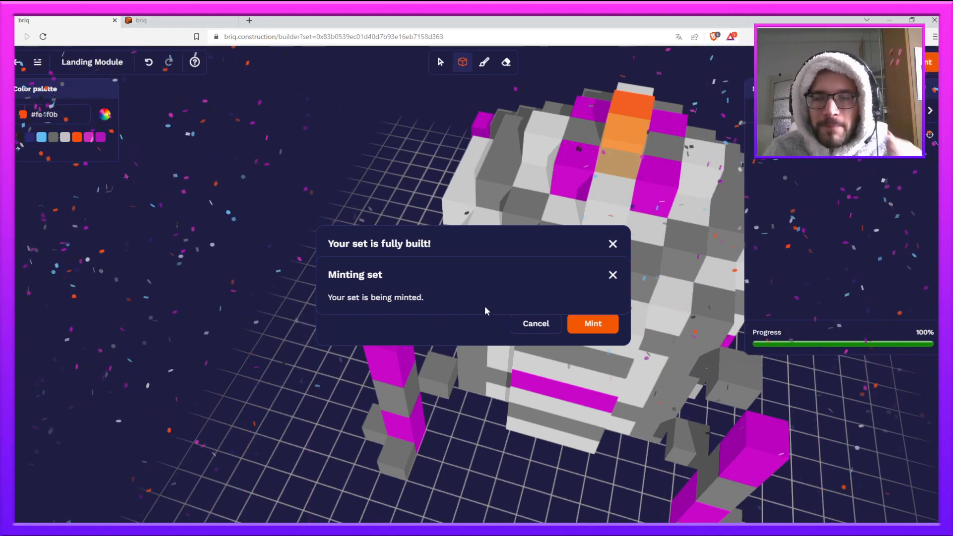
- Open the Starknet Planet theme in the other browser page and look through the box offers of its three waves
click(177, 21)
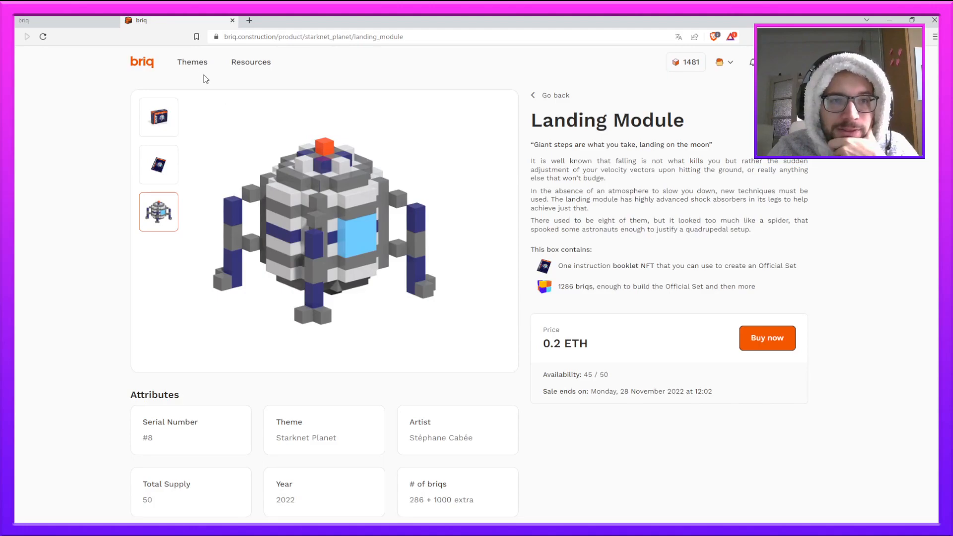
click(193, 66)
click(307, 184)
scroll(385, 259, down, 15)
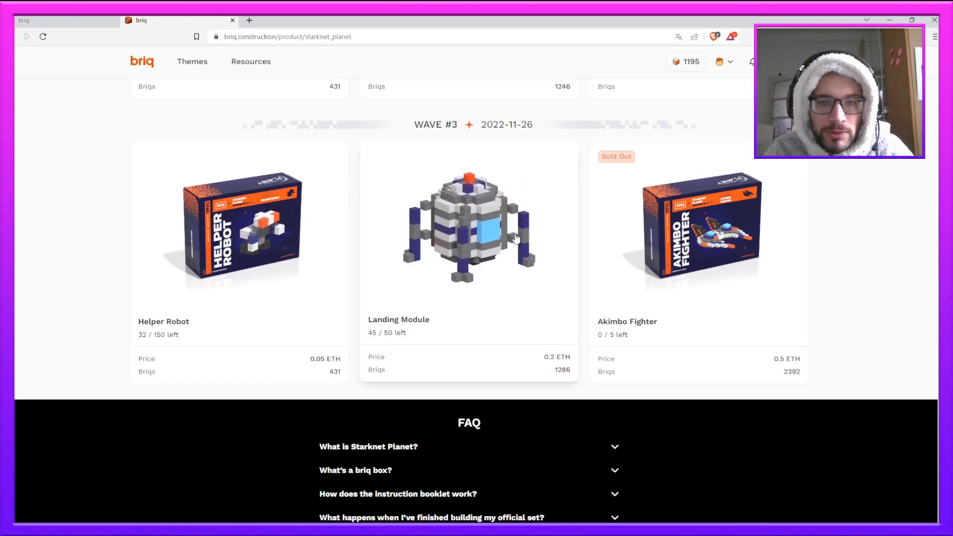
scroll(504, 247, up, 3)
scroll(504, 247, down, 5)
scroll(504, 247, up, 4)
scroll(505, 248, down, 4)
scroll(505, 248, up, 8)
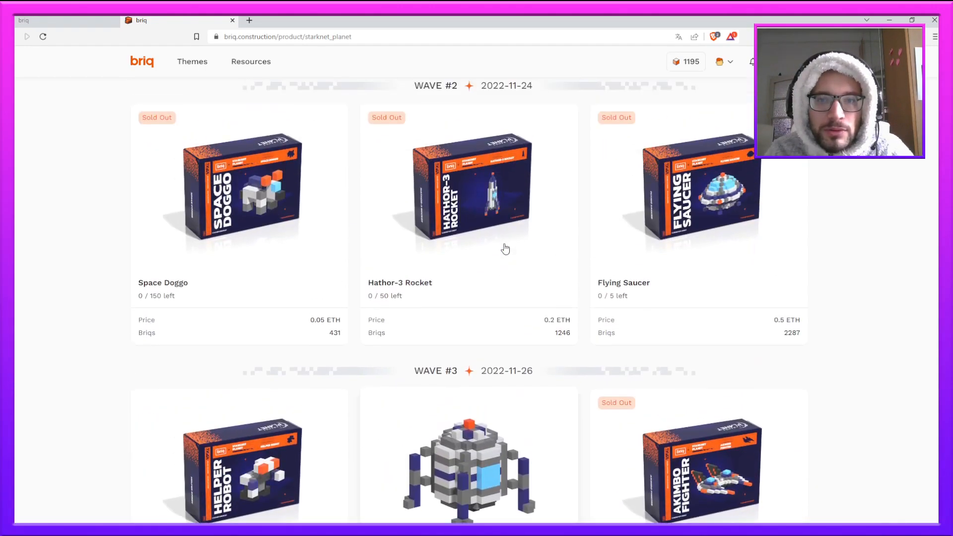
scroll(509, 227, up, 4)
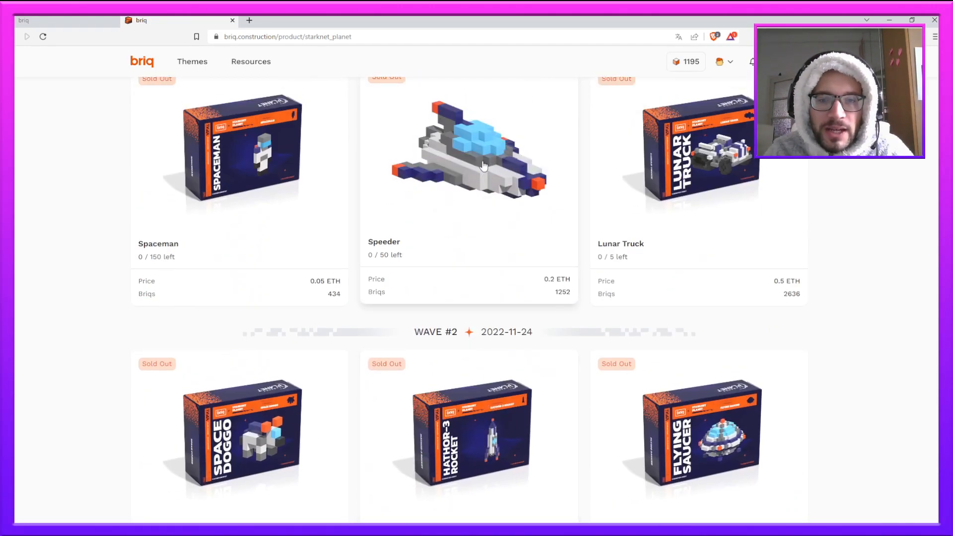
scroll(484, 167, down, 5)
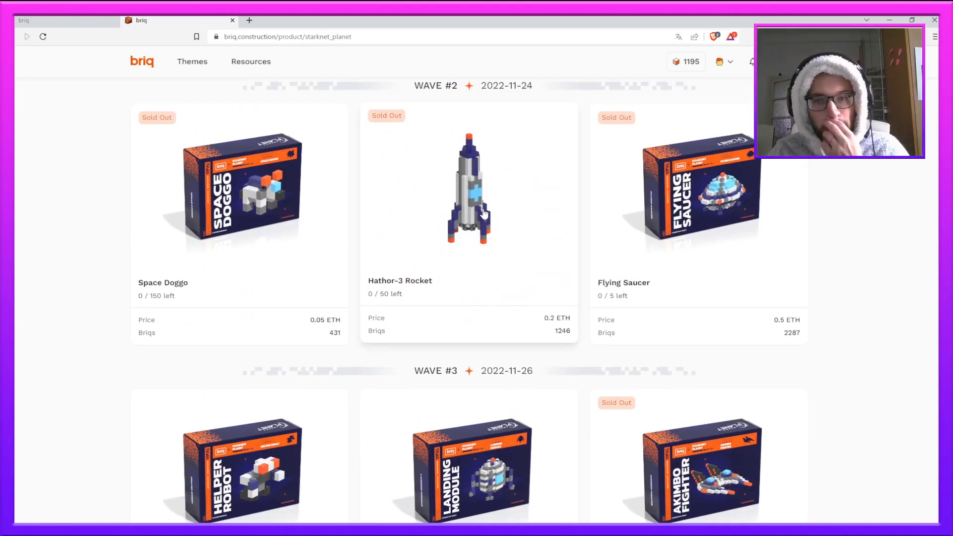
scroll(484, 214, down, 5)
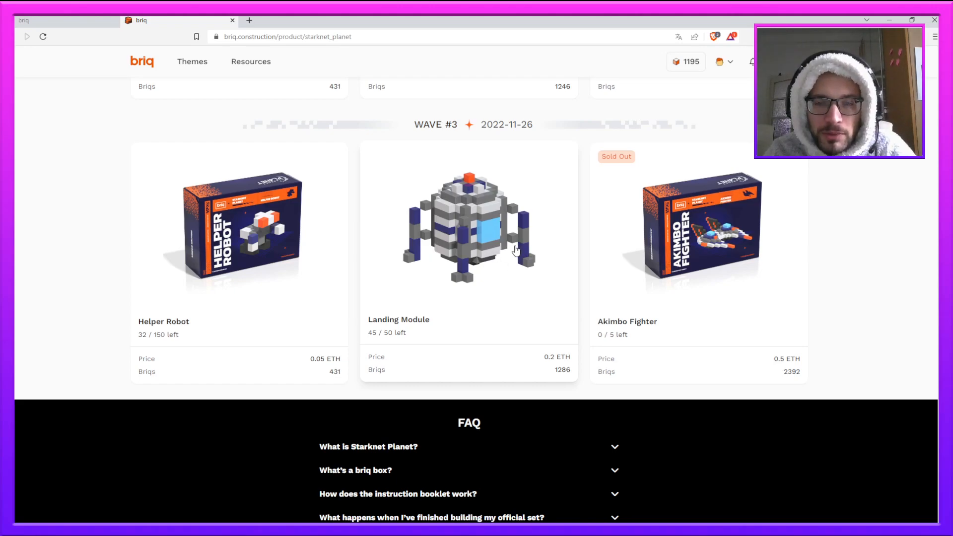
- Return to the minted Landing Module page, open the own briq profile and review its work-in-progress sets
click(70, 21)
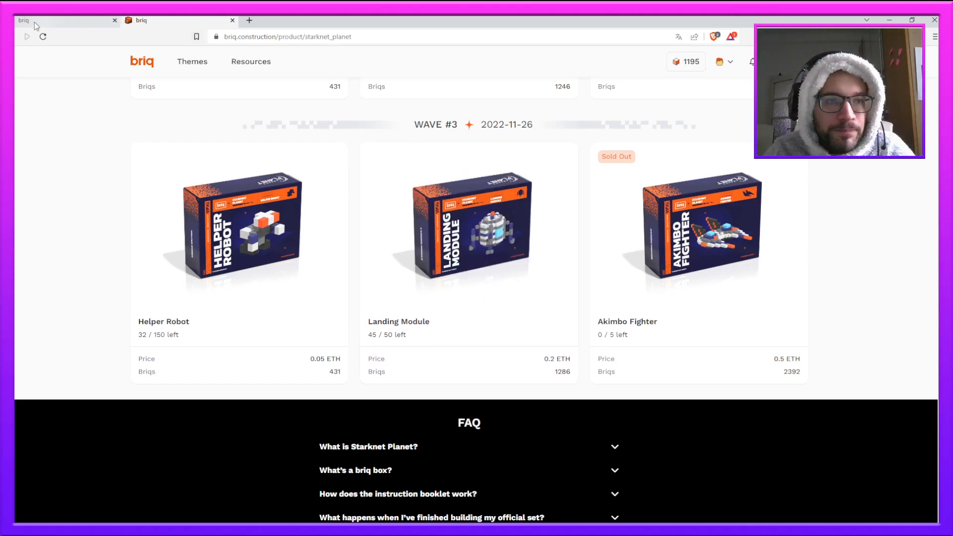
click(732, 63)
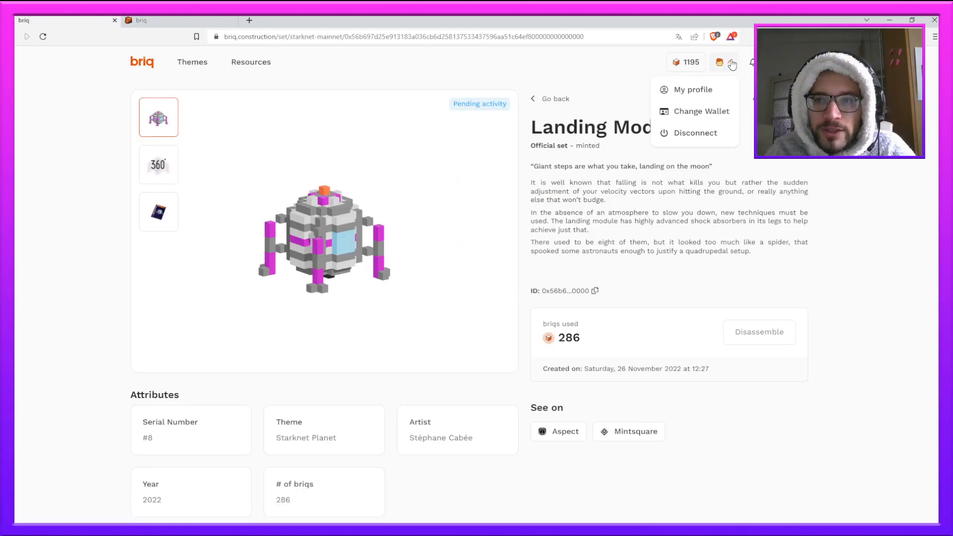
click(694, 88)
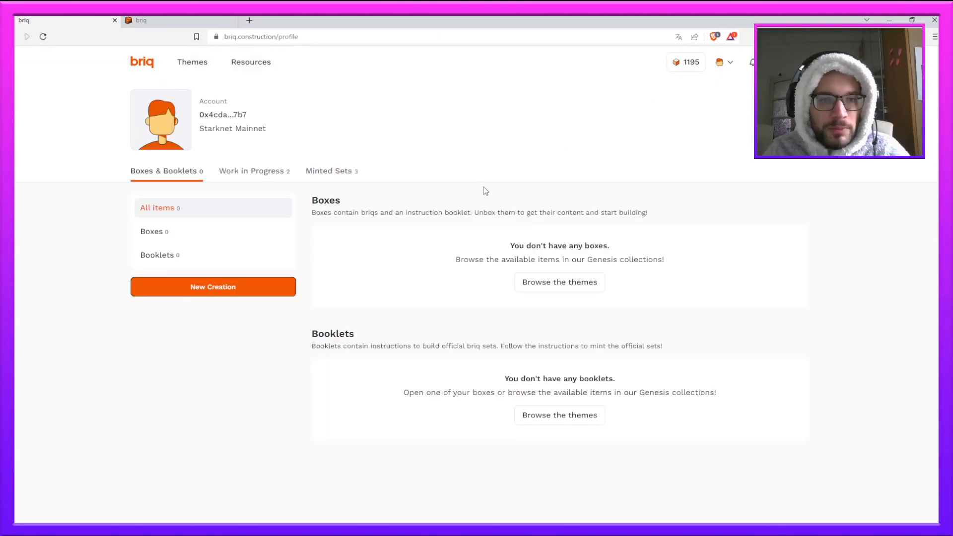
click(268, 172)
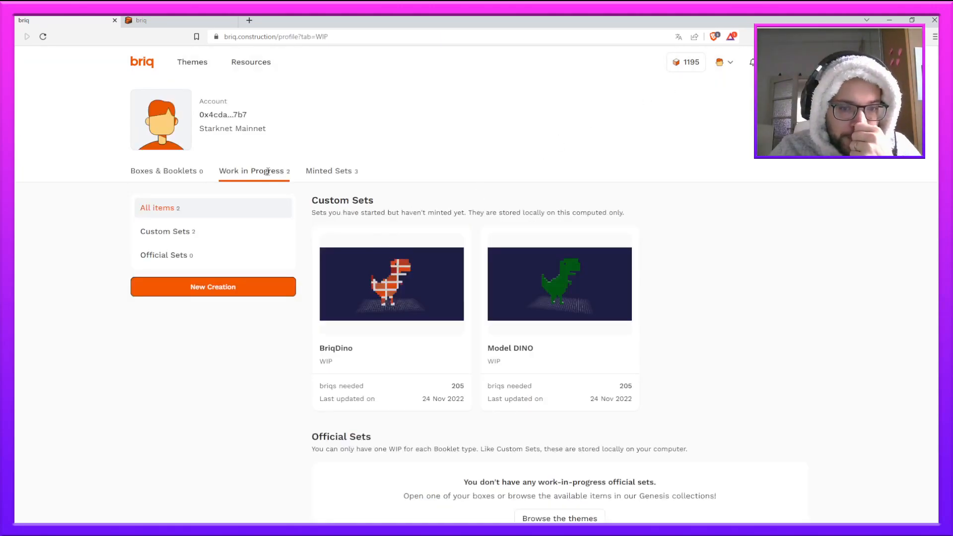
scroll(252, 332, down, 3)
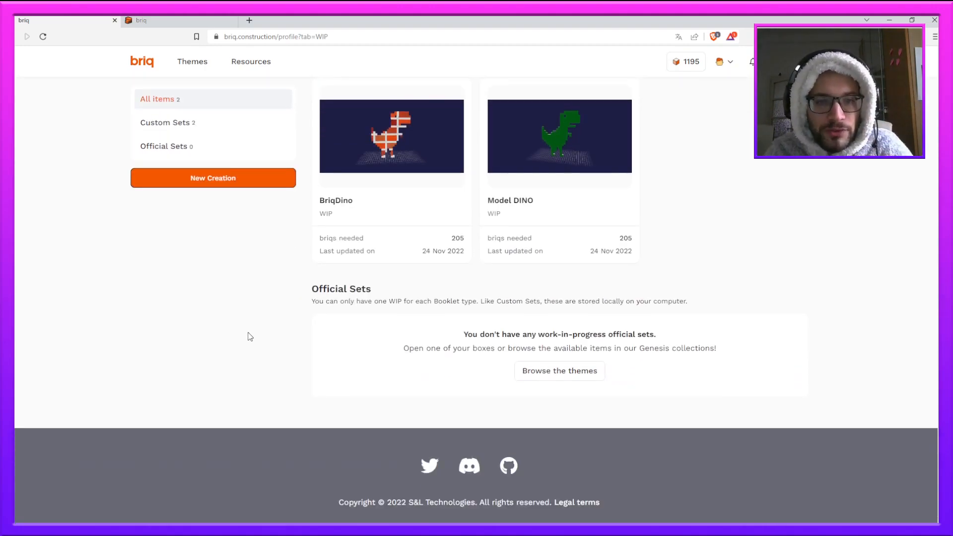
scroll(250, 337, up, 3)
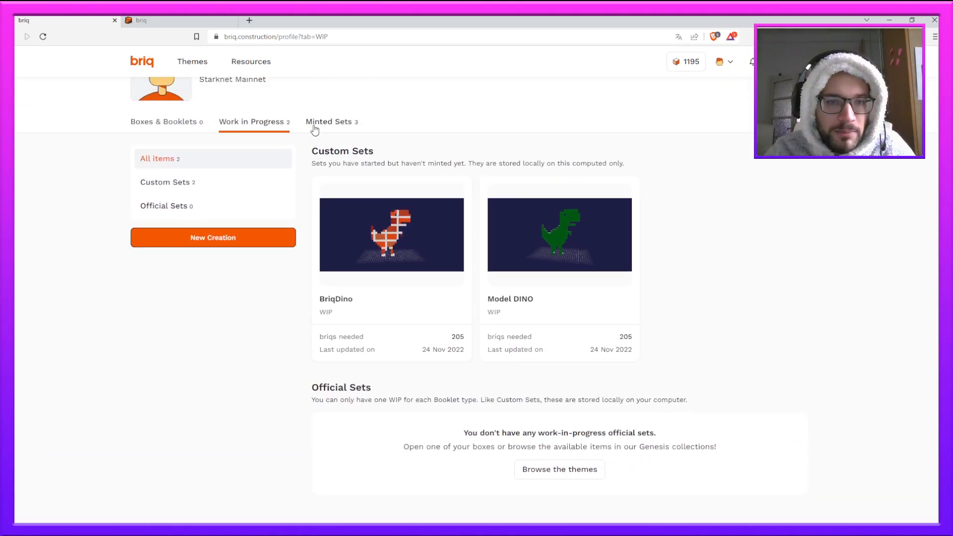
- Review the profile's minted custom and official sets and open the details of BriqDino
click(313, 125)
scroll(526, 281, down, 3)
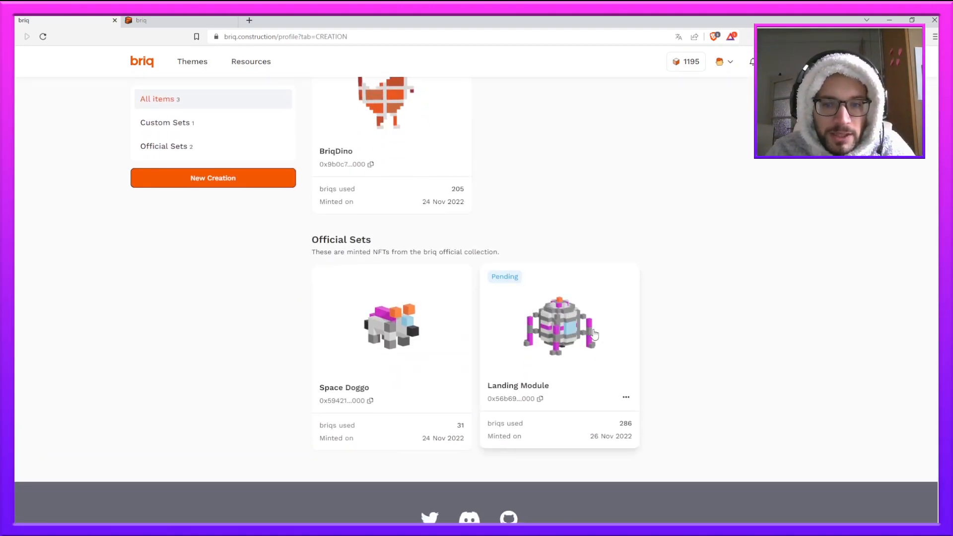
scroll(547, 298, up, 3)
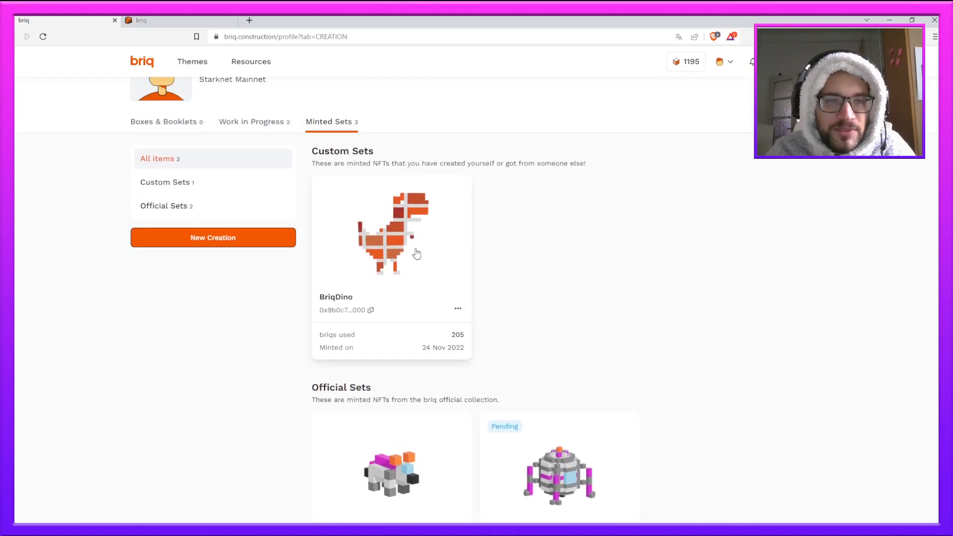
click(365, 261)
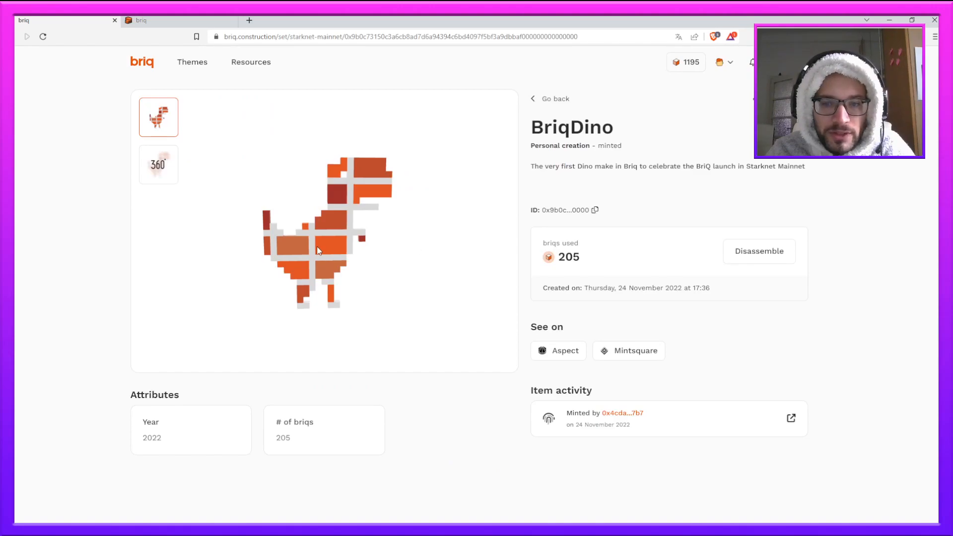
- Open the NFT marketplaces mintsquare.io and aspect.co, each in its own new browser page
click(249, 20)
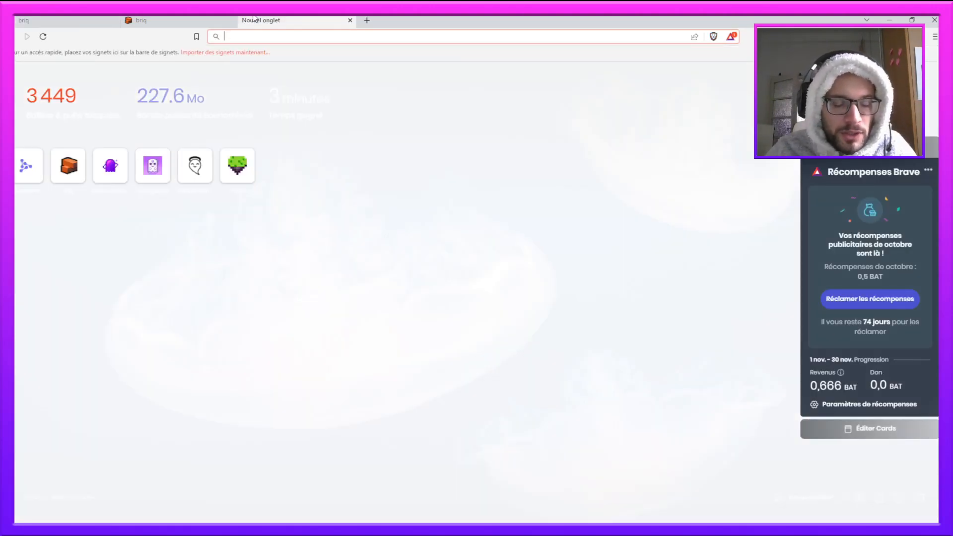
text(mintsquare.io)
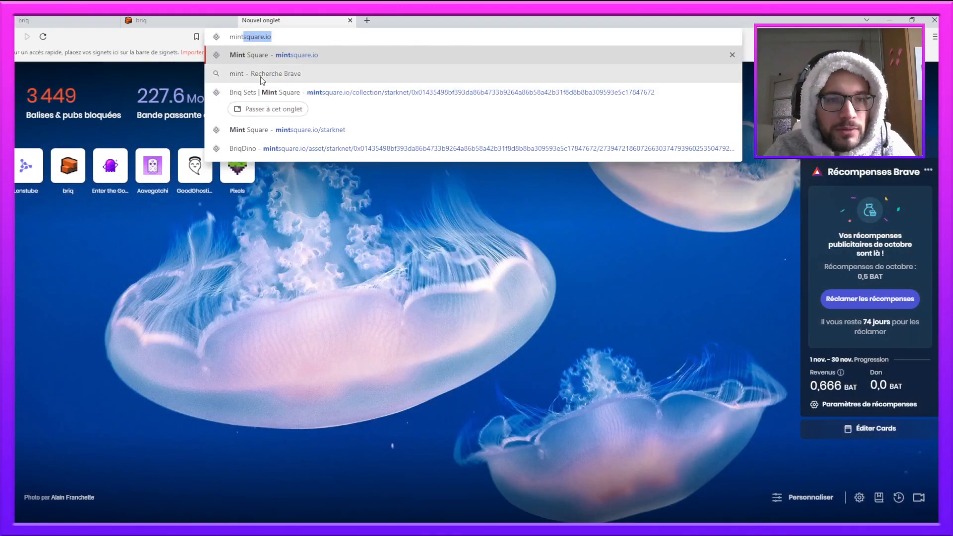
click(261, 56)
click(367, 21)
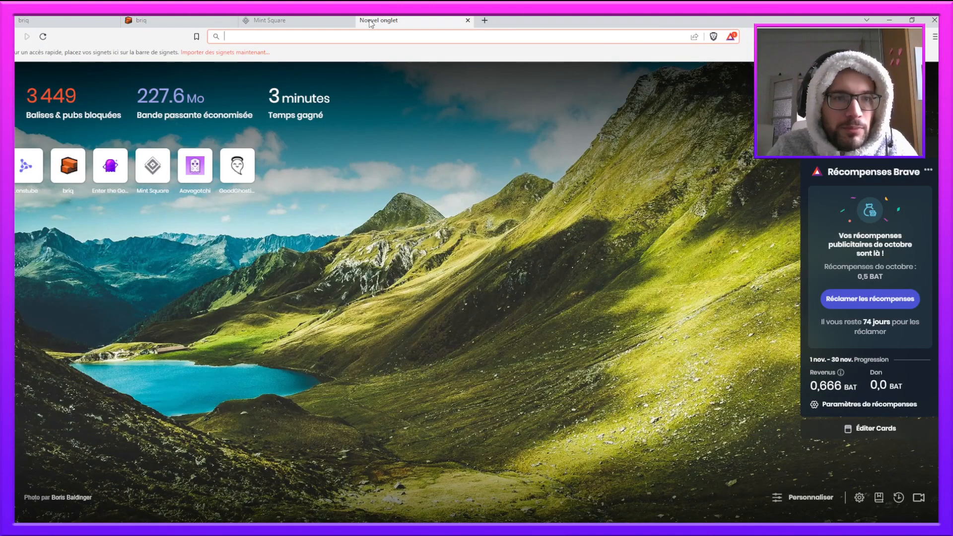
text(aspect.co)
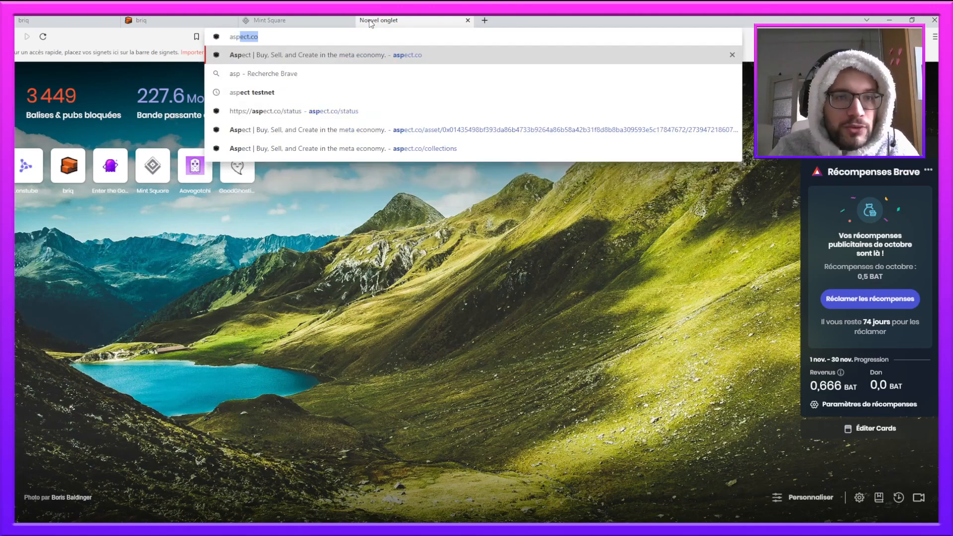
click(341, 56)
- Switch to Mint Square and open its Explore page of collections
click(301, 20)
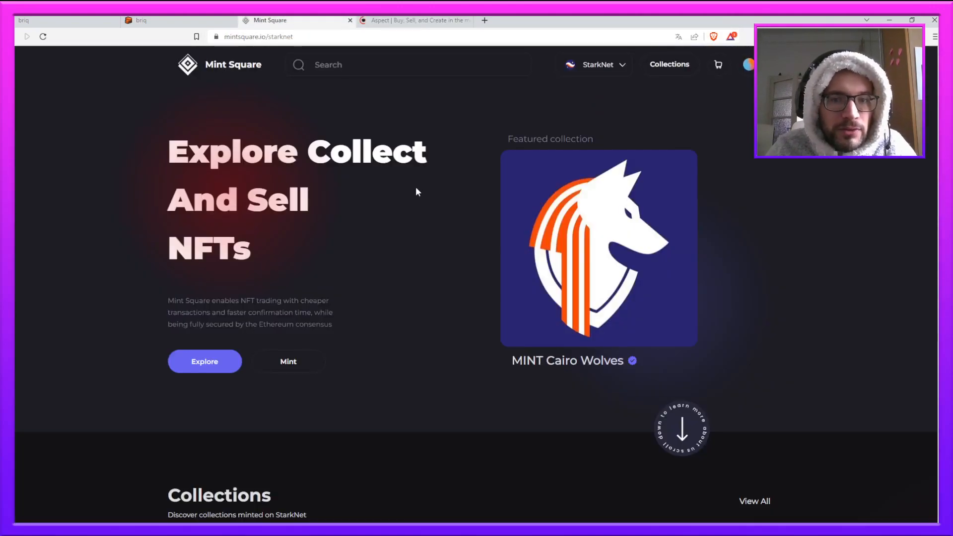
click(749, 72)
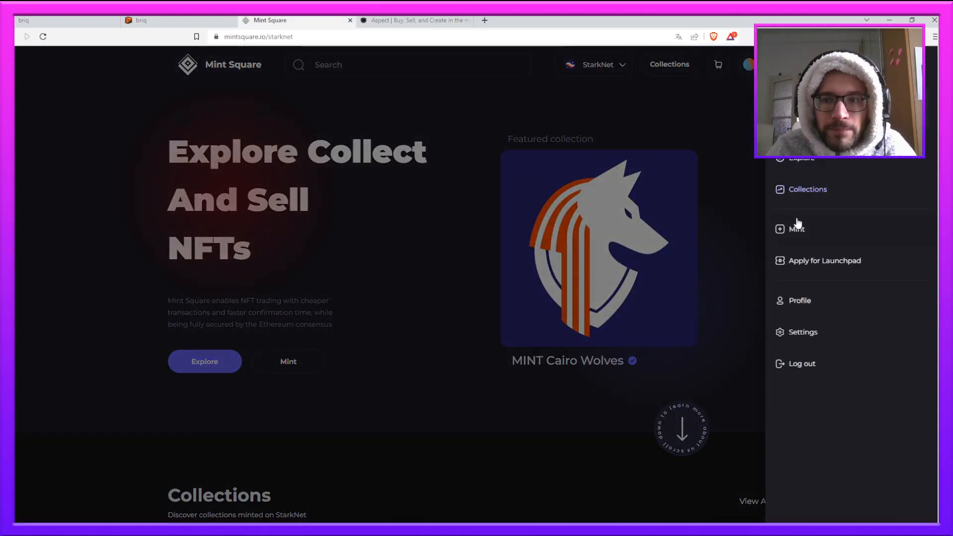
click(803, 159)
- Switch to Aspect, view the collected NFTs in the own profile and open the BriqDino asset
click(415, 20)
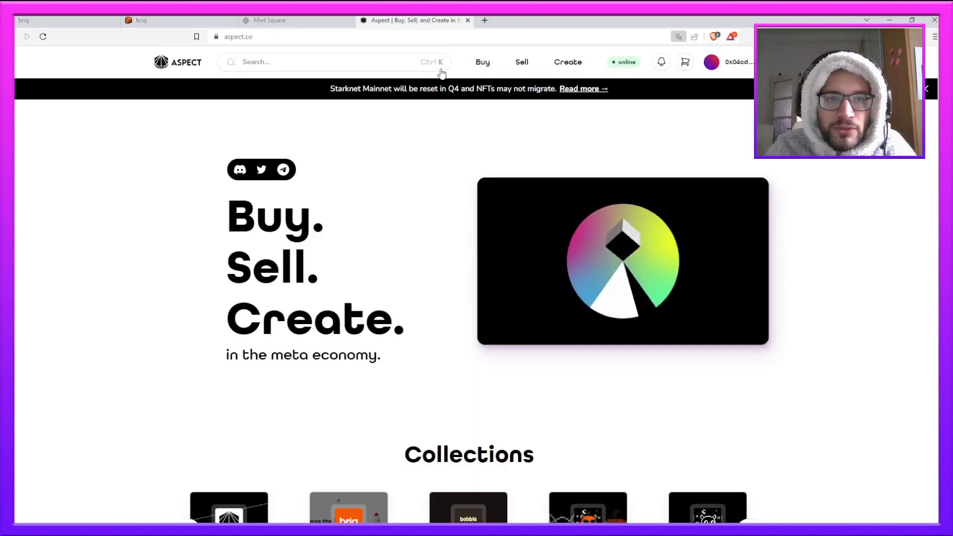
click(728, 63)
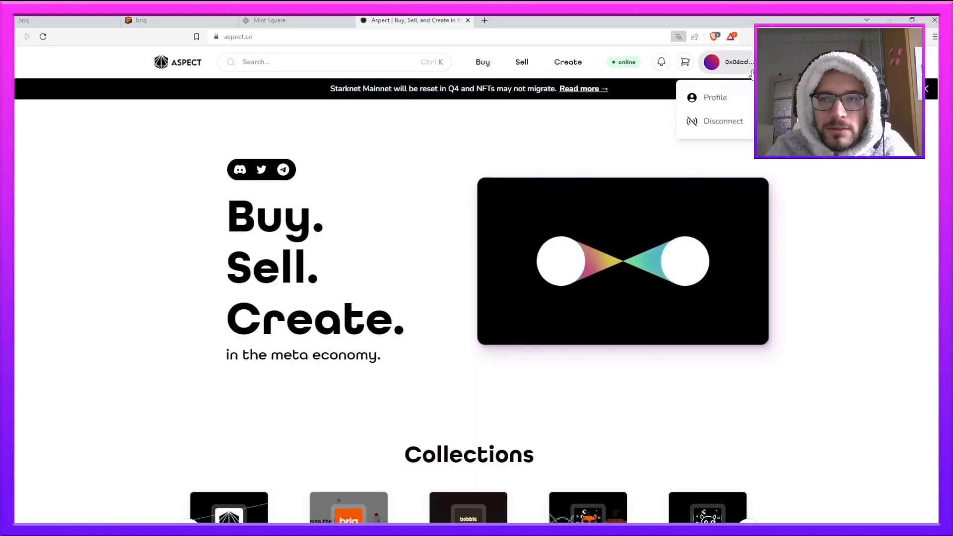
click(716, 98)
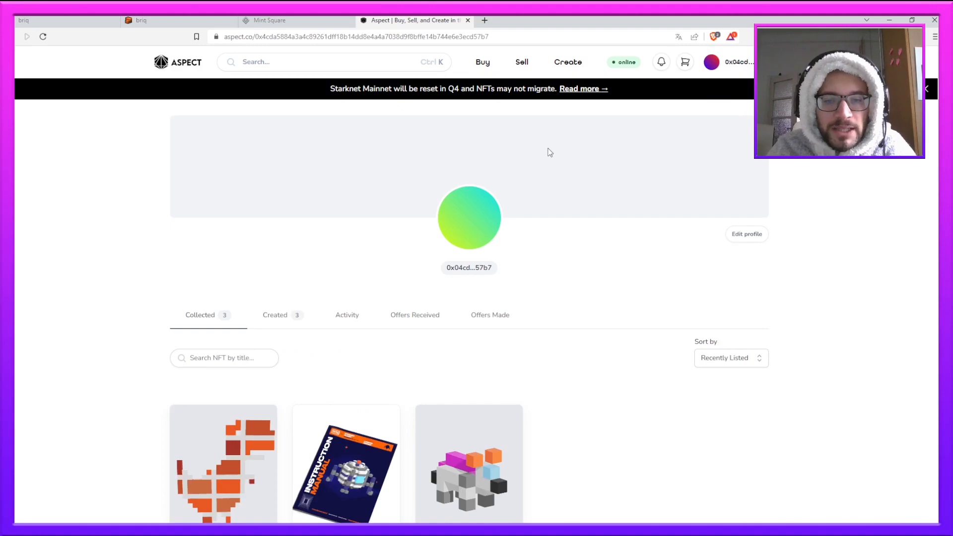
scroll(87, 321, down, 4)
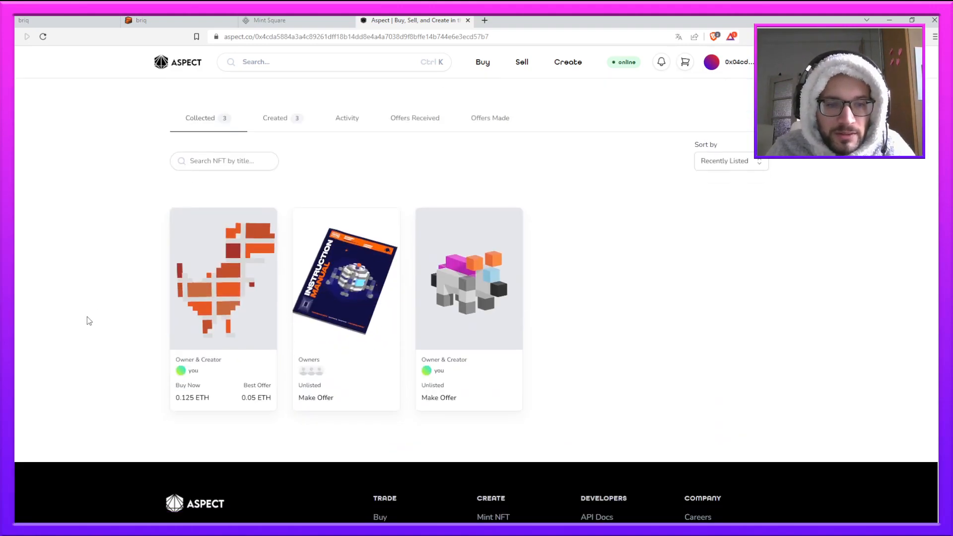
scroll(92, 327, up, 2)
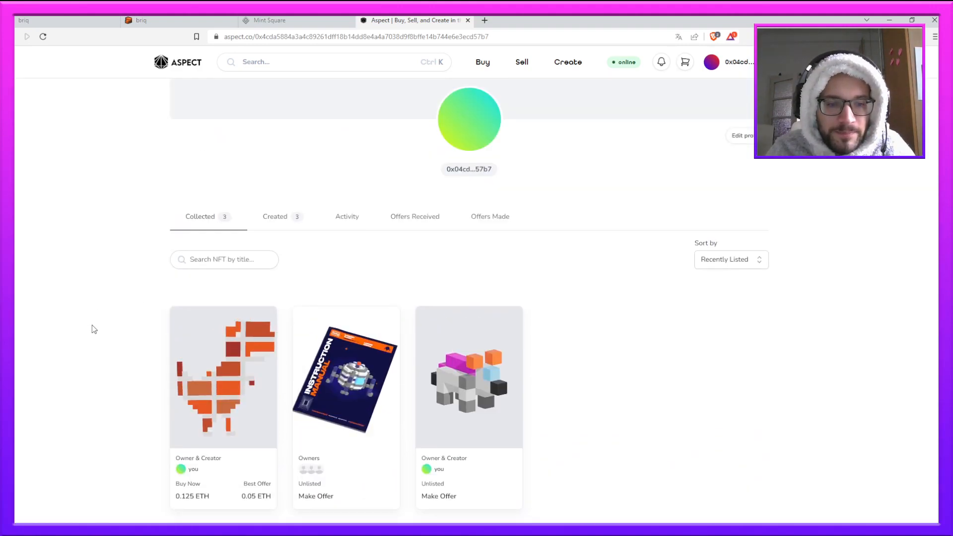
click(223, 395)
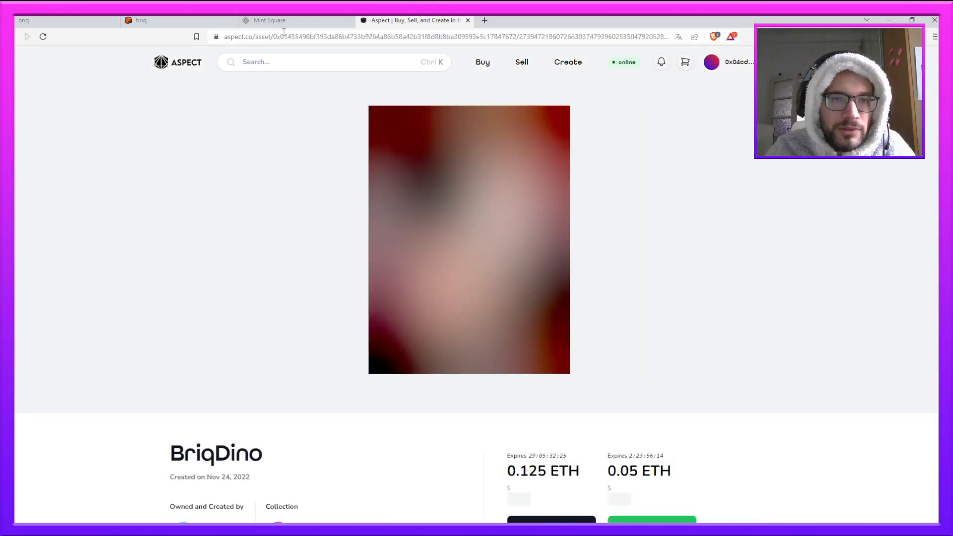
- Switch to Mint Square, view the collected NFTs in the own profile and open the BriqDino listing
click(270, 21)
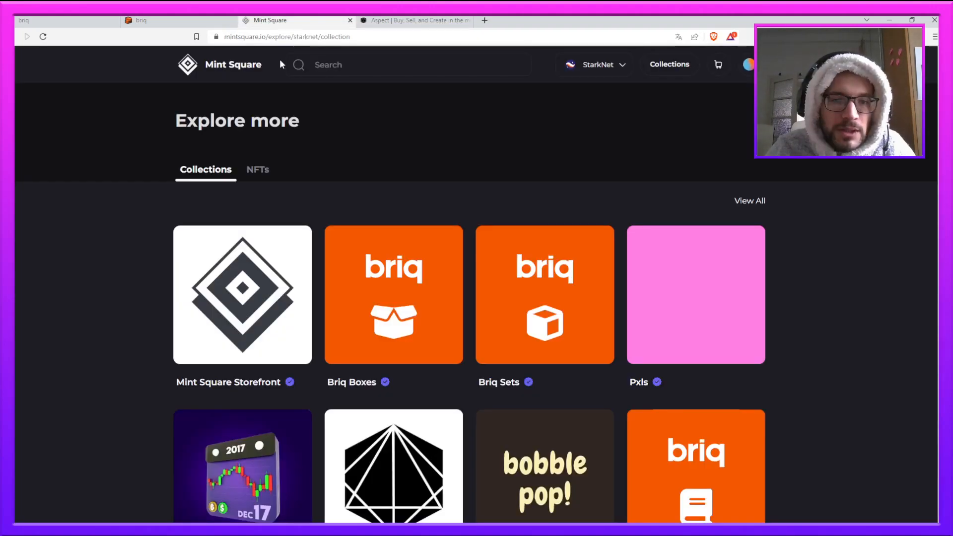
click(748, 68)
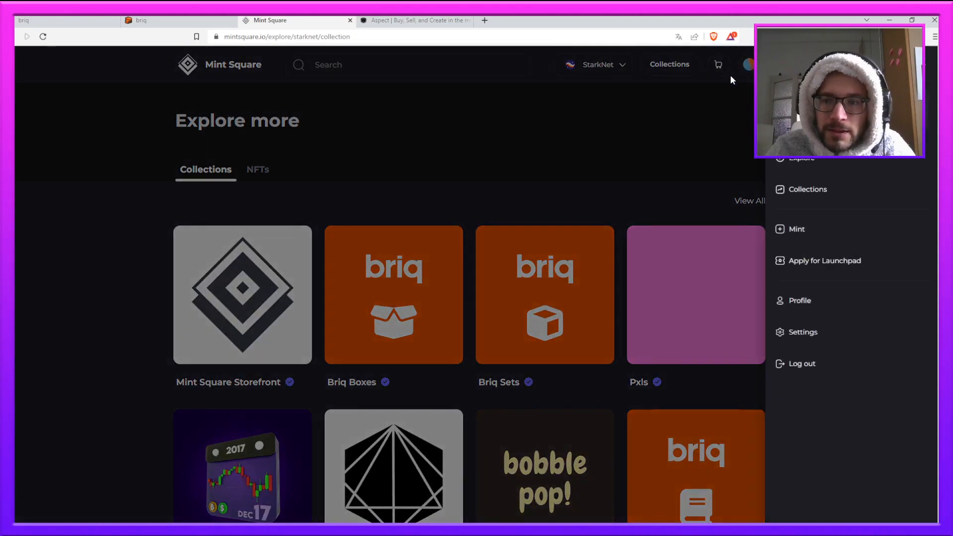
click(797, 300)
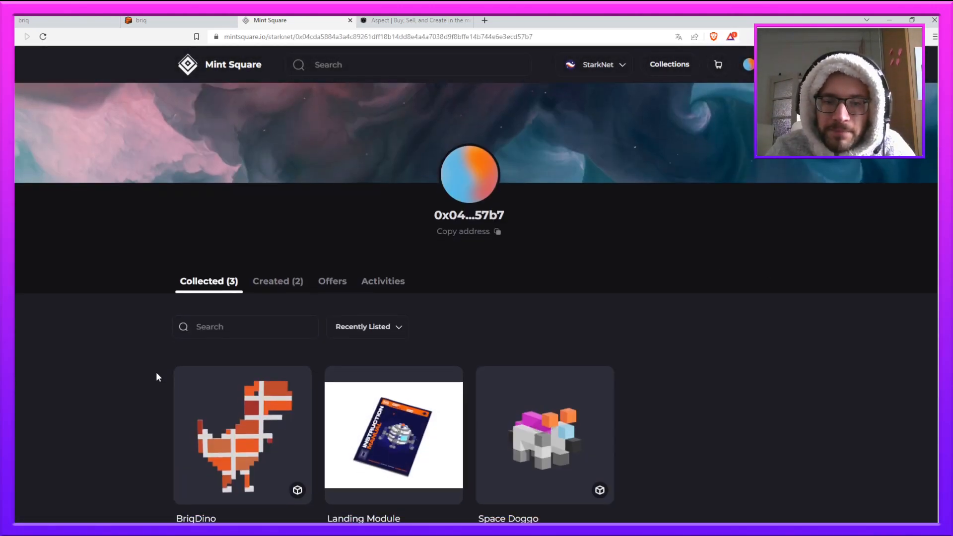
scroll(157, 376, down, 4)
click(240, 276)
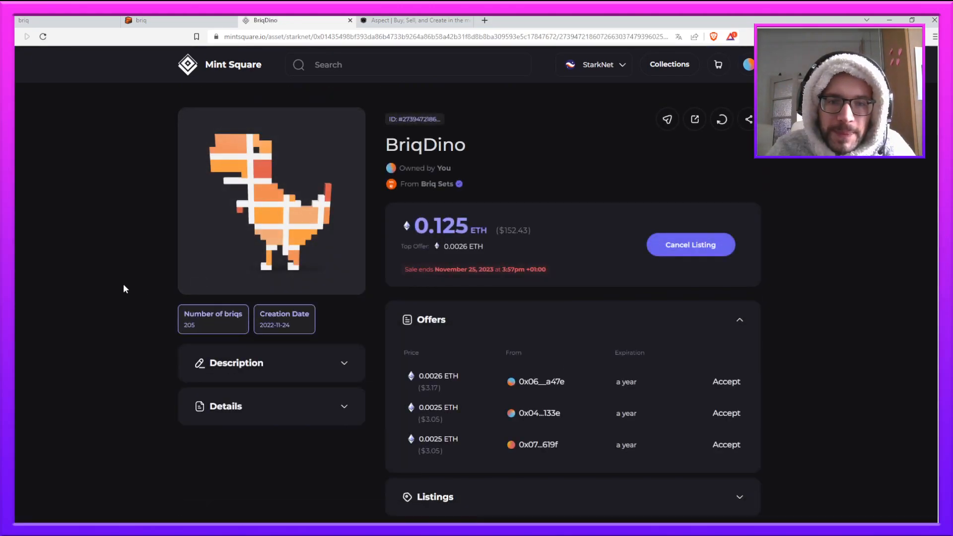
- Turn the BriqDino 3D model around on its Mint Square listing to view the other side
drag(258, 200, 323, 192)
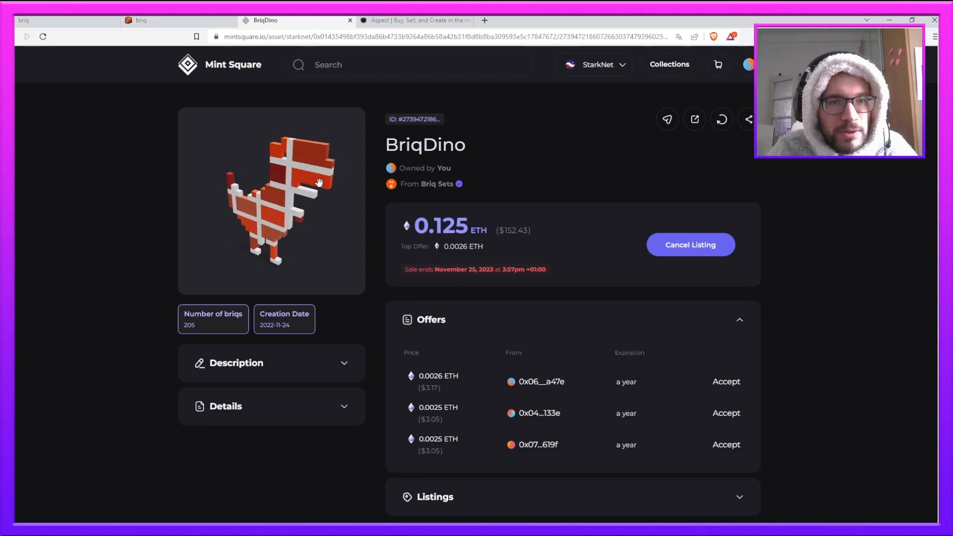
- Open Twitter in a new browser page, search for "ducks" and open the Ducks Everywhere profile
click(486, 23)
text(t)
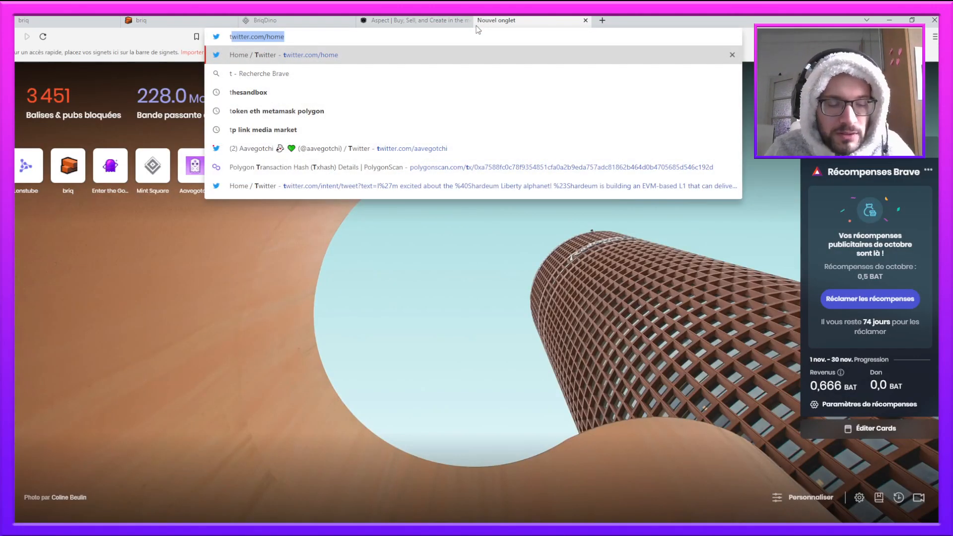
text(w)
click(354, 60)
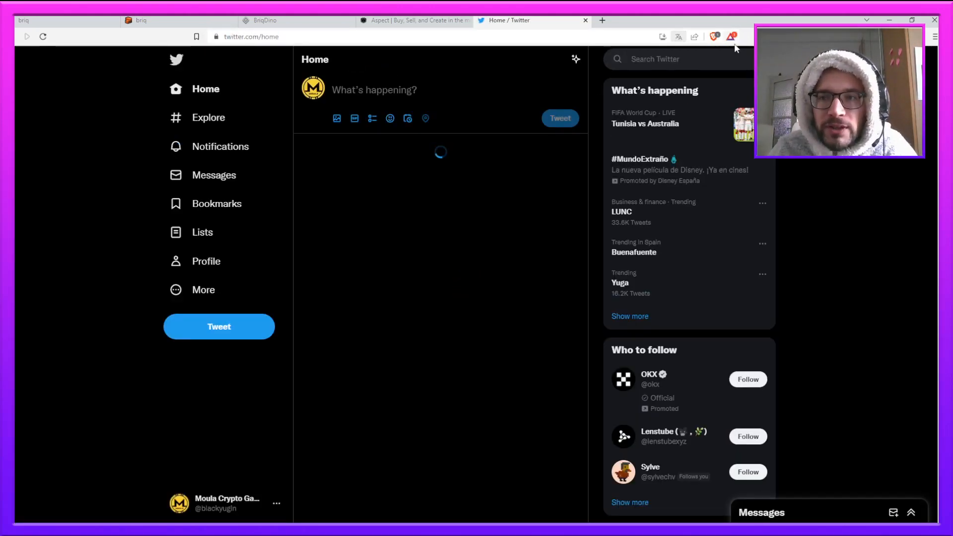
click(666, 58)
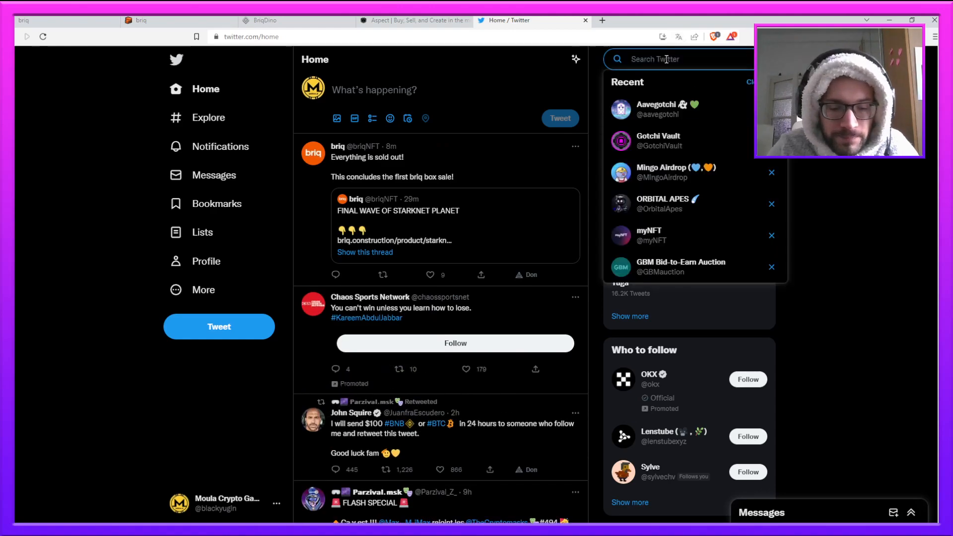
text(ducks)
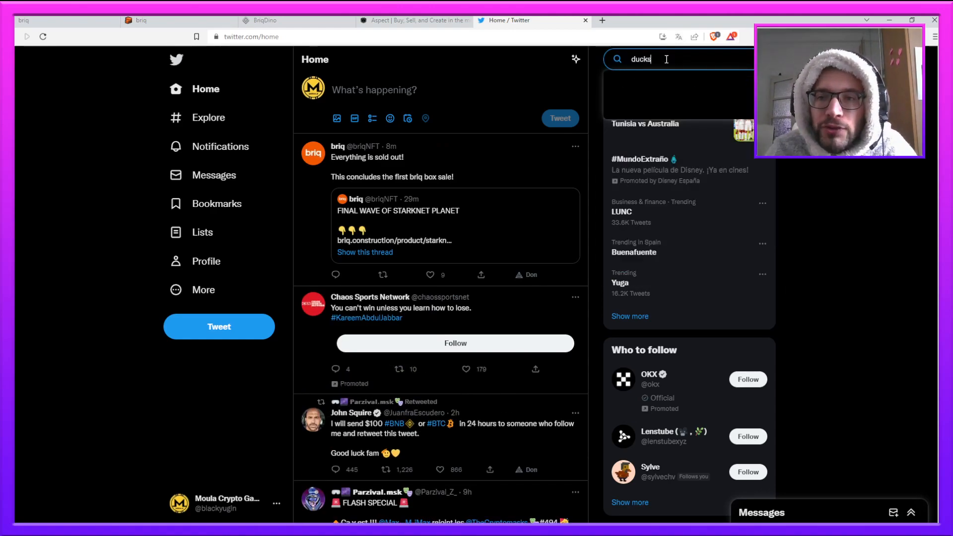
click(675, 208)
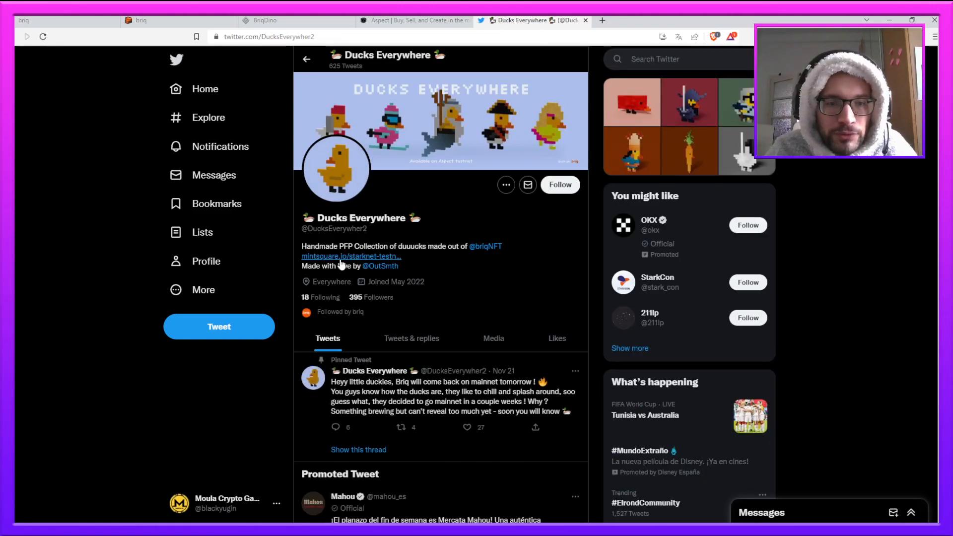
- Follow the Mint Square link in the Ducks Everywhere profile and show the items created by that account
click(341, 263)
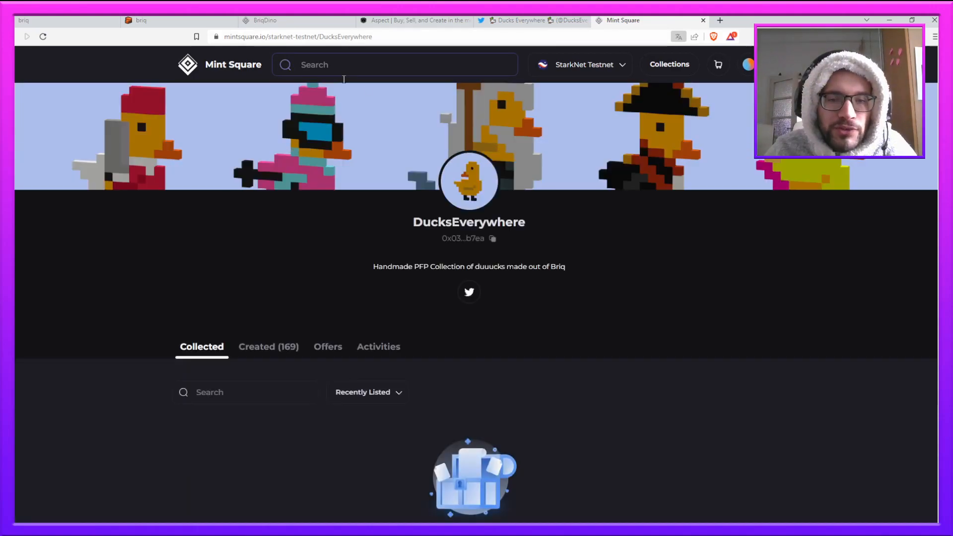
scroll(292, 244, down, 4)
scroll(284, 219, up, 2)
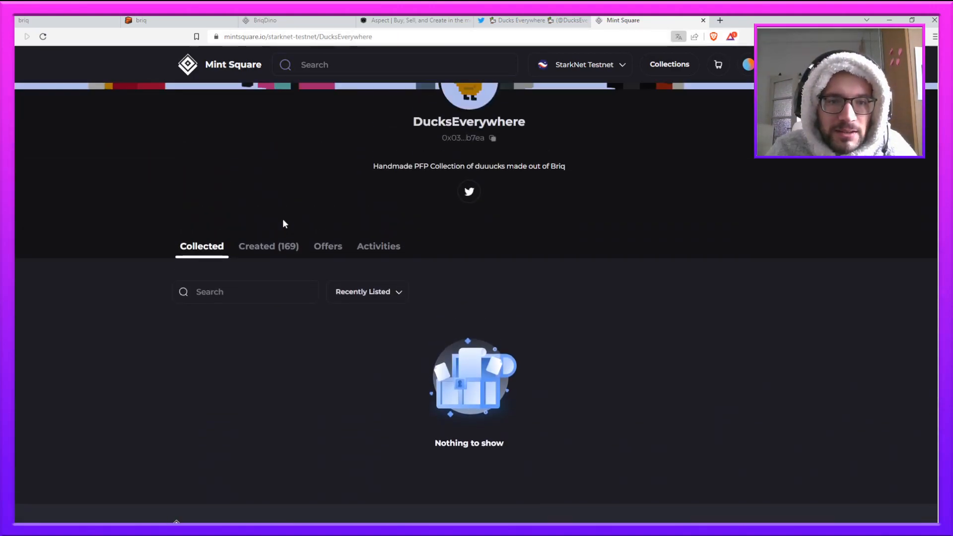
click(263, 247)
scroll(156, 303, down, 3)
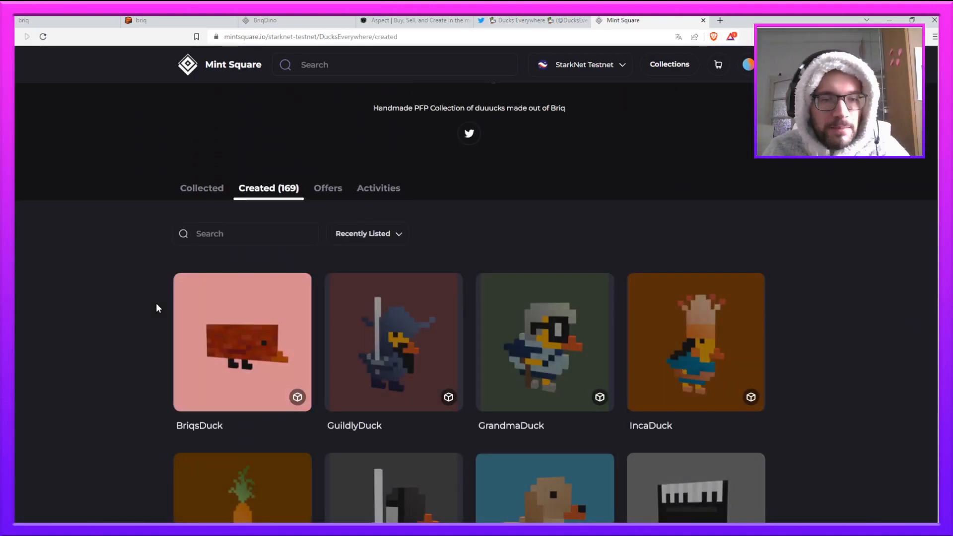
- Browse through the DucksEverywhere created items to examine the different briq duck designs
scroll(166, 320, down, 3)
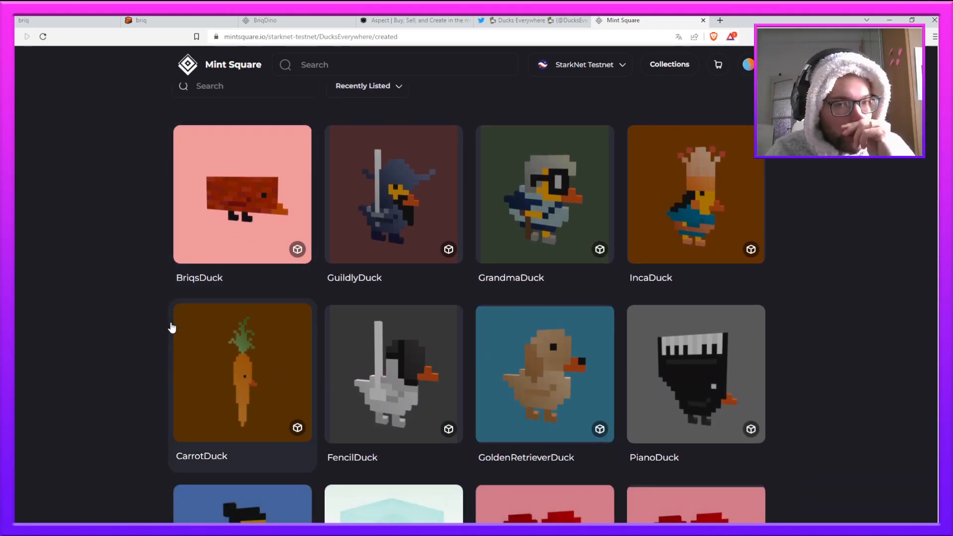
scroll(171, 327, down, 4)
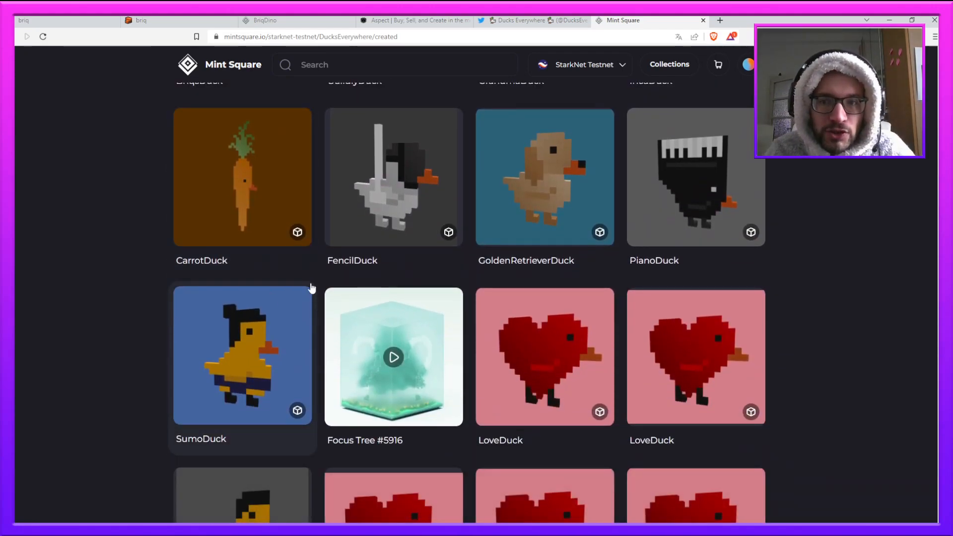
scroll(355, 293, down, 7)
scroll(357, 296, up, 3)
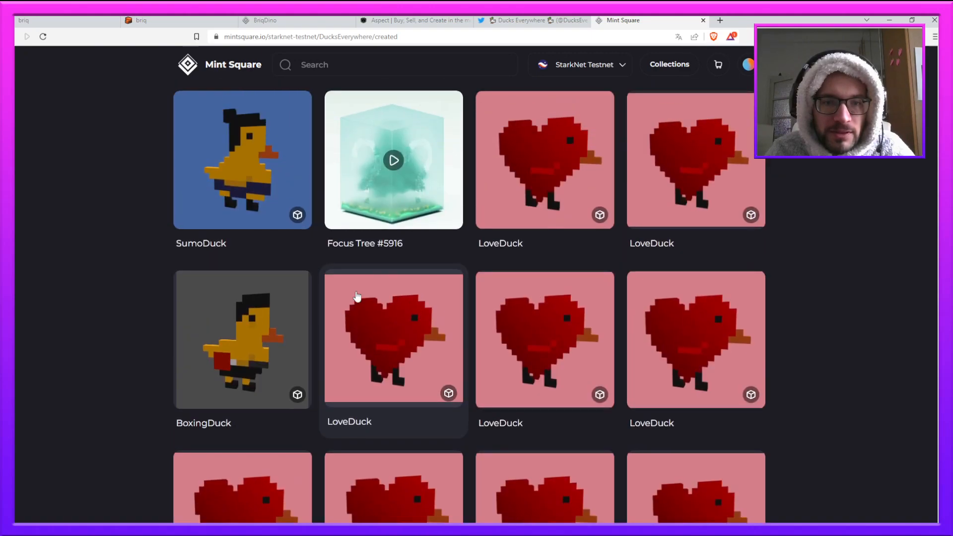
scroll(356, 296, down, 6)
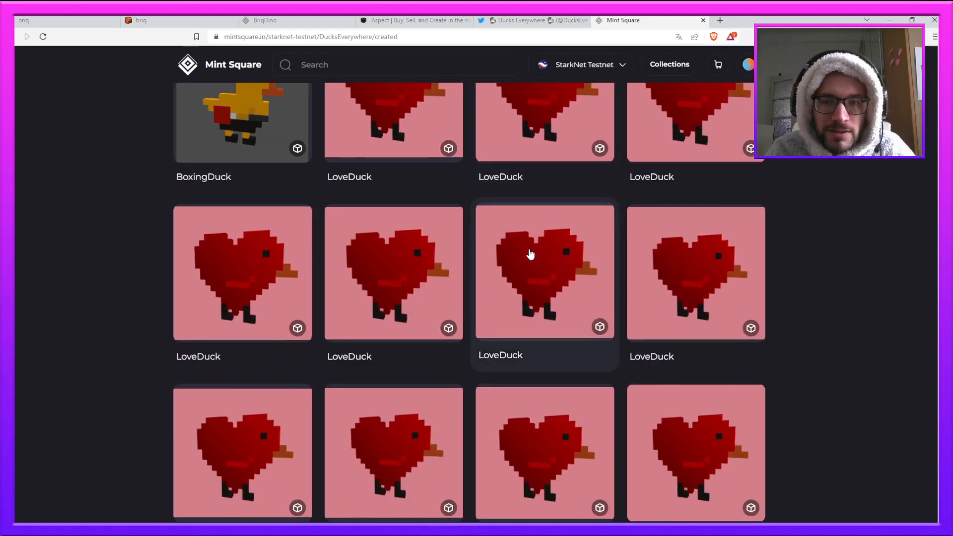
scroll(512, 256, down, 6)
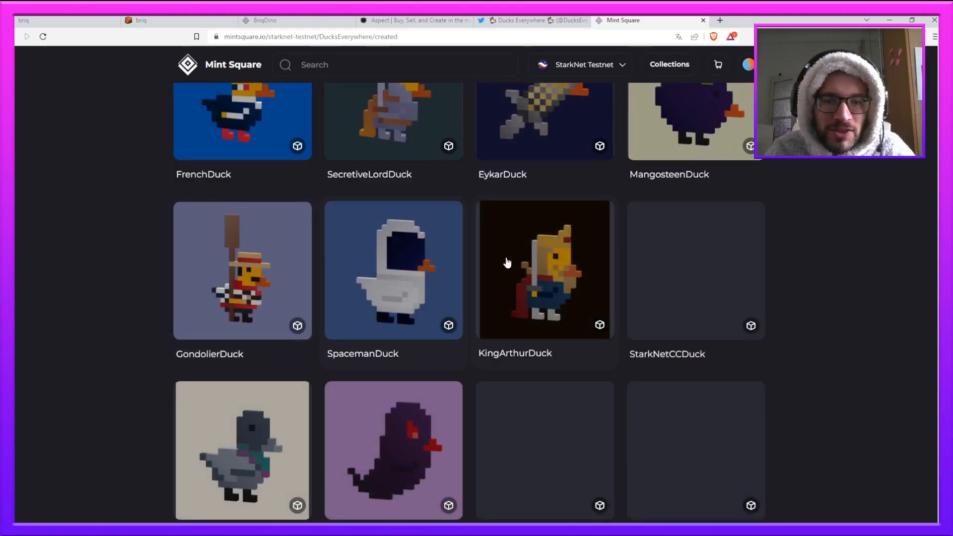
scroll(536, 266, down, 8)
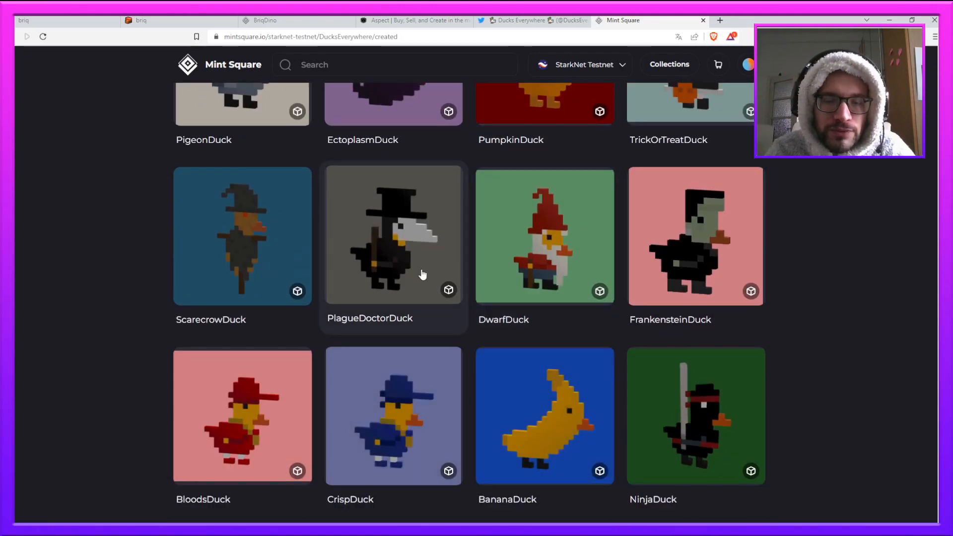
scroll(423, 274, down, 9)
scroll(422, 274, down, 12)
scroll(423, 274, up, 16)
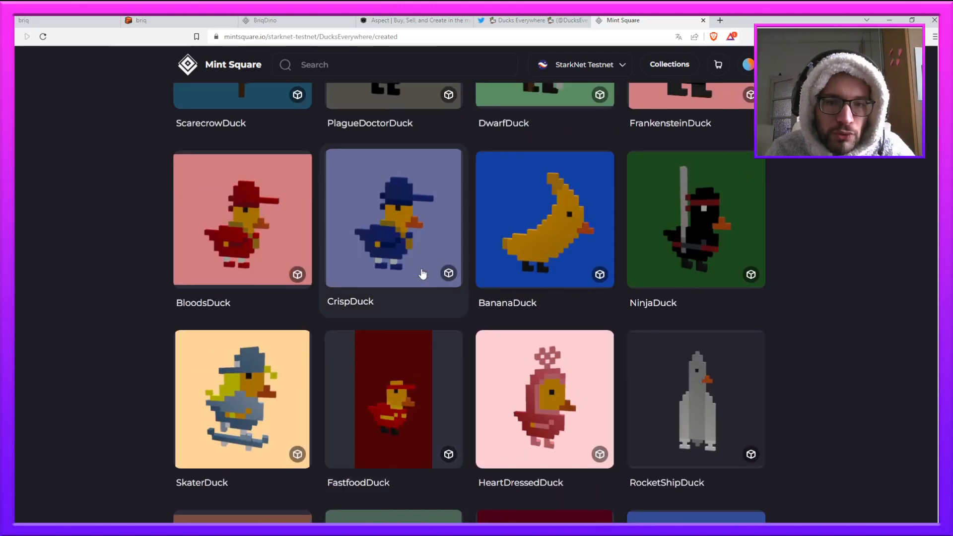
scroll(423, 274, up, 20)
- Open the BriqsDuck item from the DucksEverywhere creations and rotate its 3D model
scroll(421, 269, down, 7)
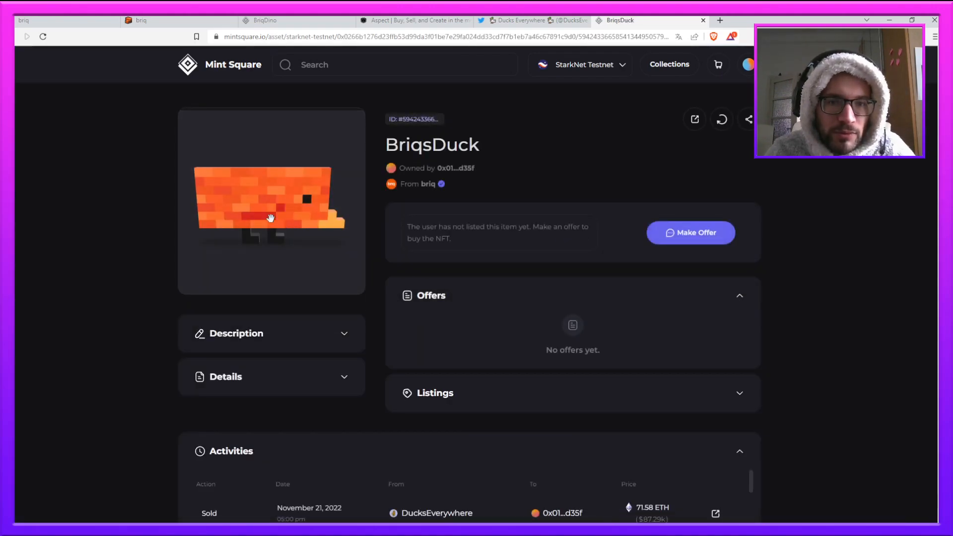
drag(242, 200, 236, 181)
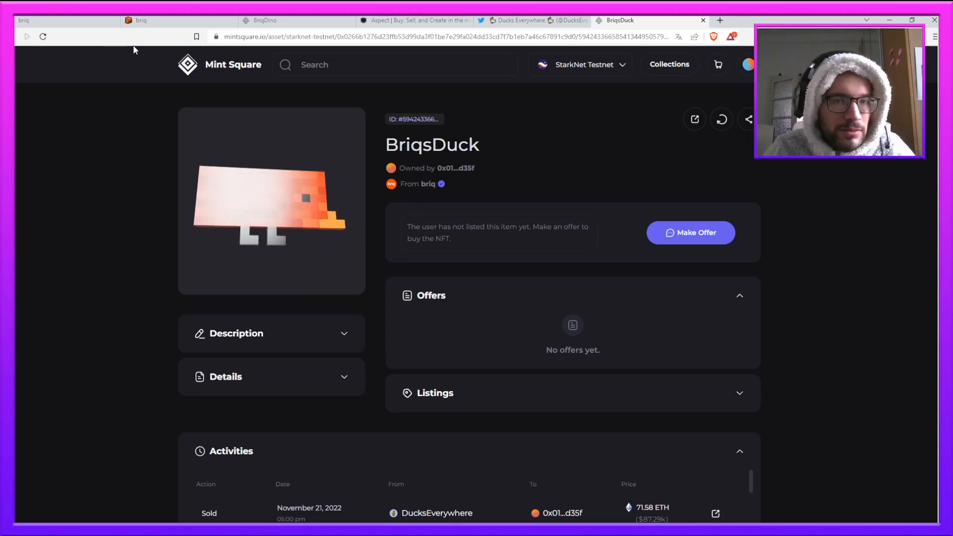
- Return to the Starknet Planet page in briq and look over the boxes up to Wave #1
click(518, 19)
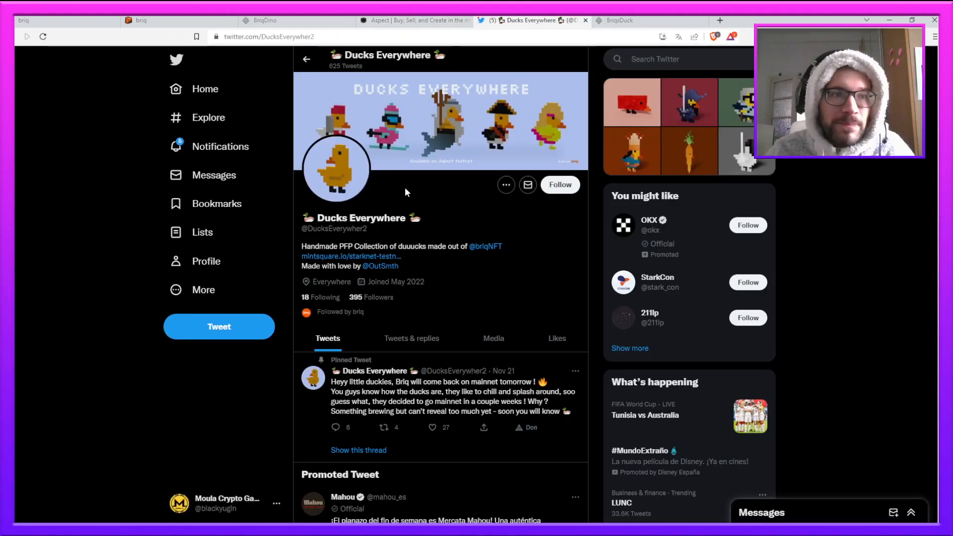
click(67, 21)
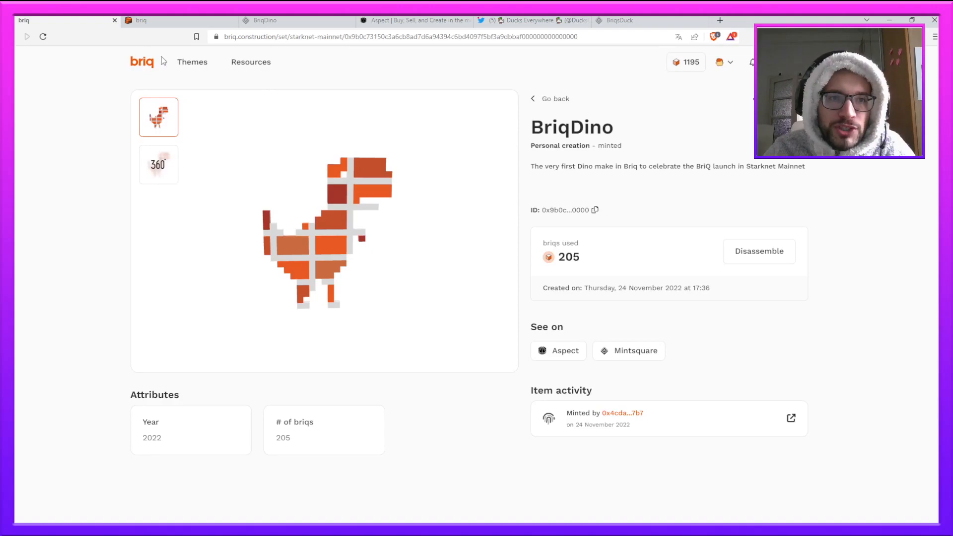
click(164, 21)
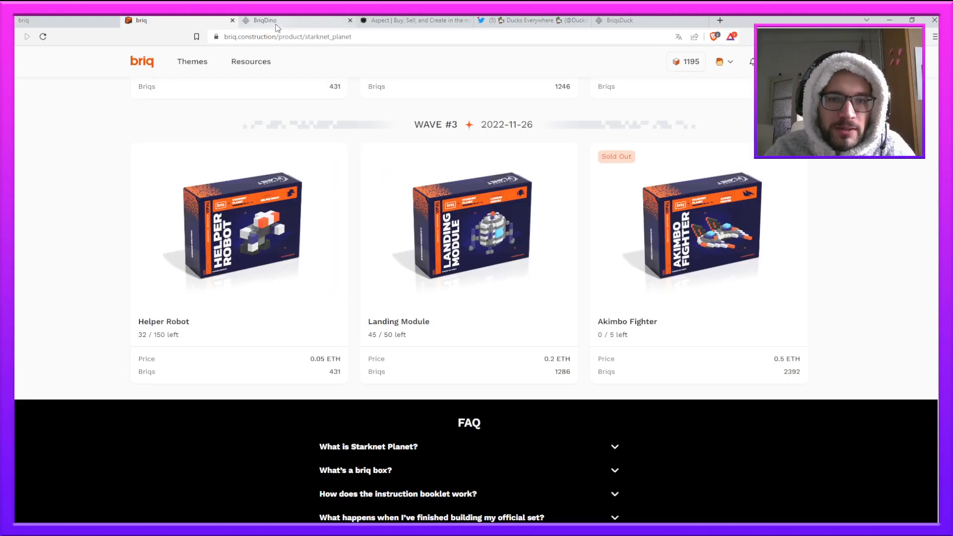
scroll(290, 205, up, 10)
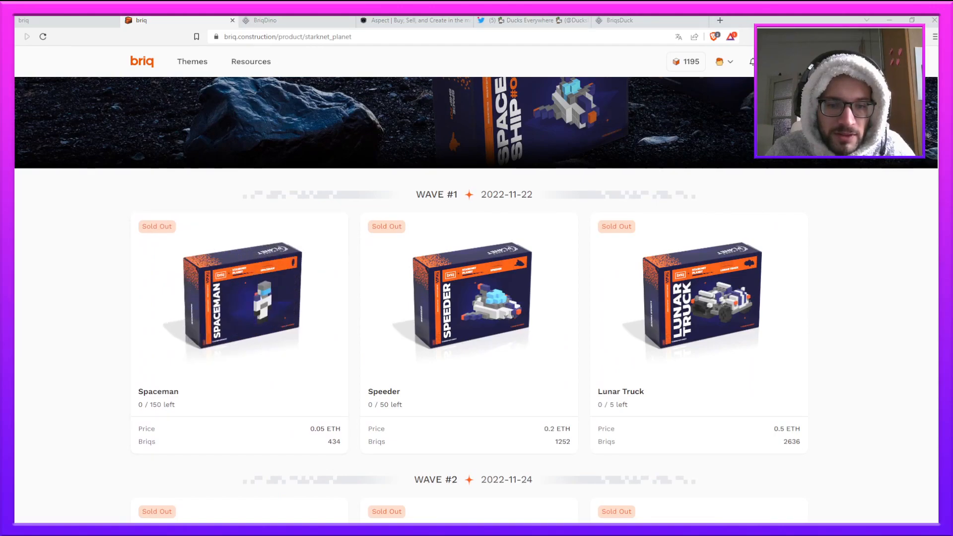
- Close the browser pages showing the BriqsDuck item and the Ducks Everywhere Twitter profile
click(288, 22)
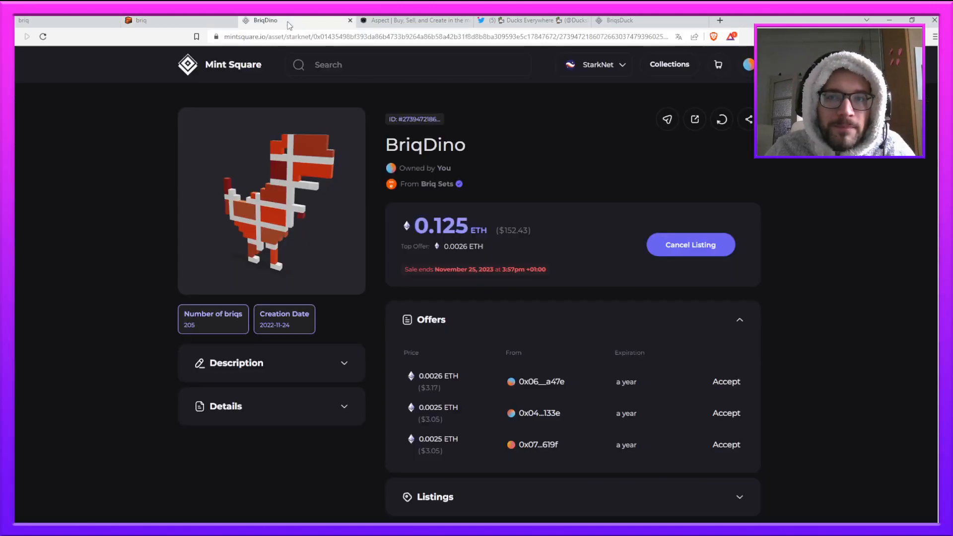
click(422, 20)
click(520, 24)
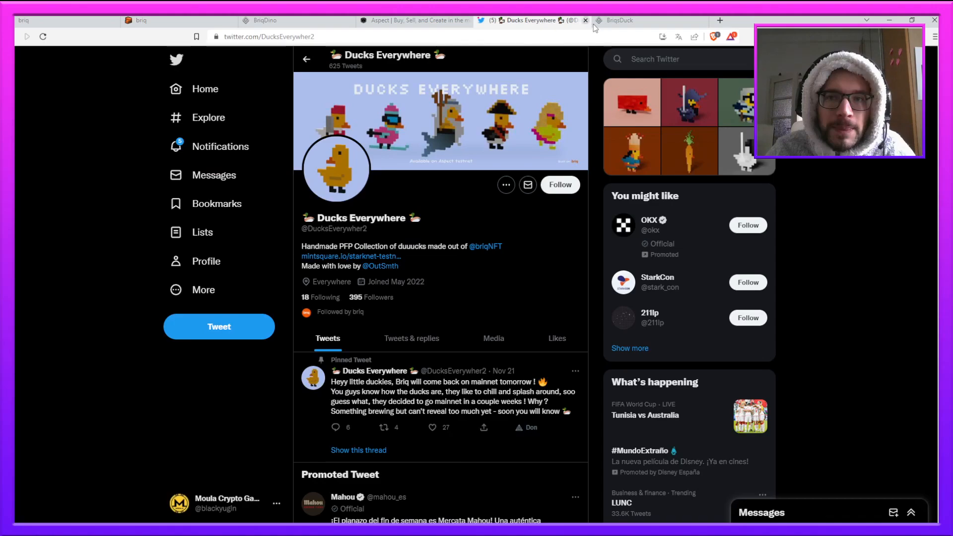
click(611, 24)
middle_click(611, 23)
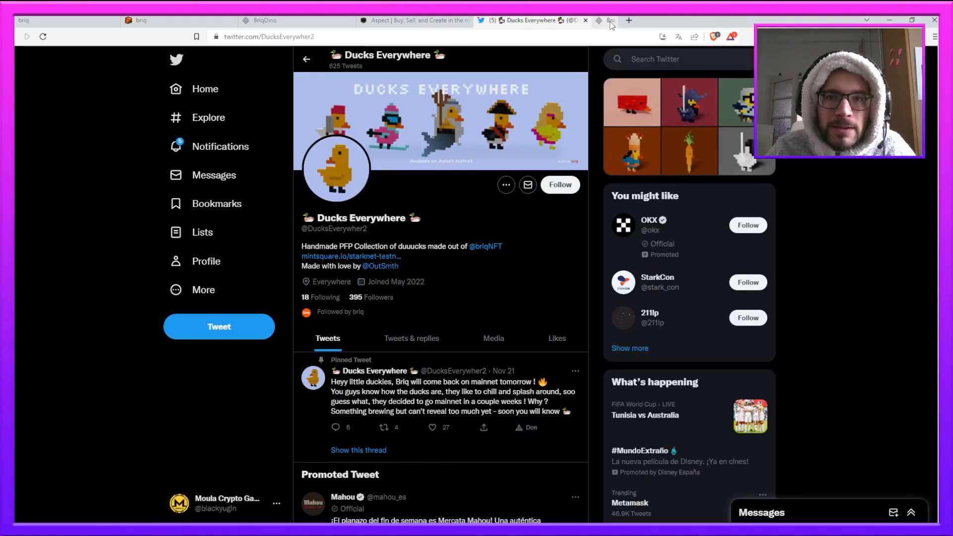
middle_click(520, 28)
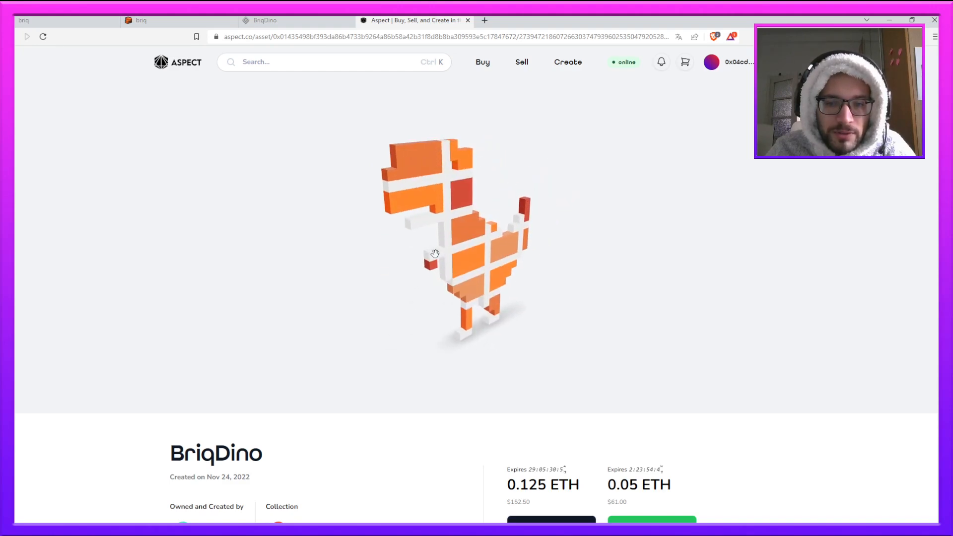
- Review the BriqDino offers on Aspect and check the profile of the account that made the offer to buy
scroll(395, 491, down, 6)
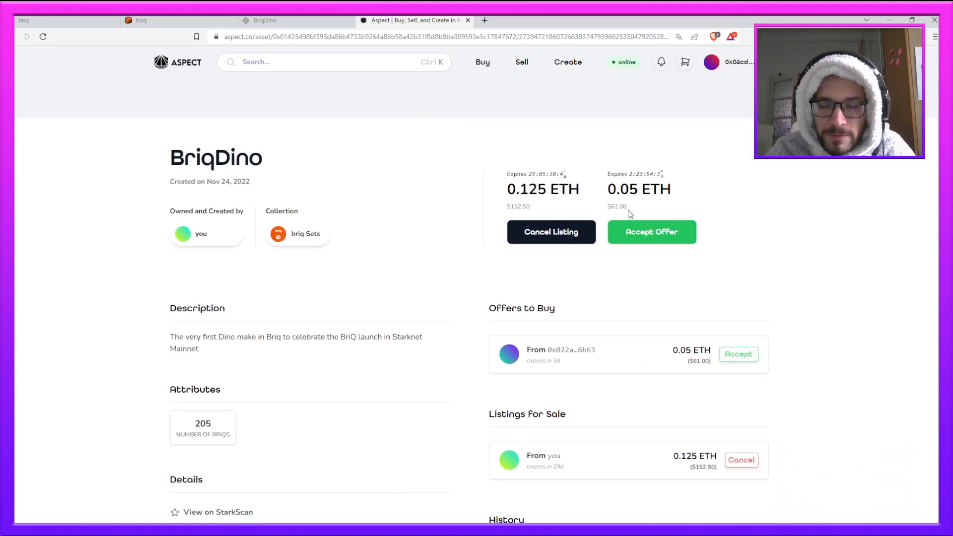
click(568, 350)
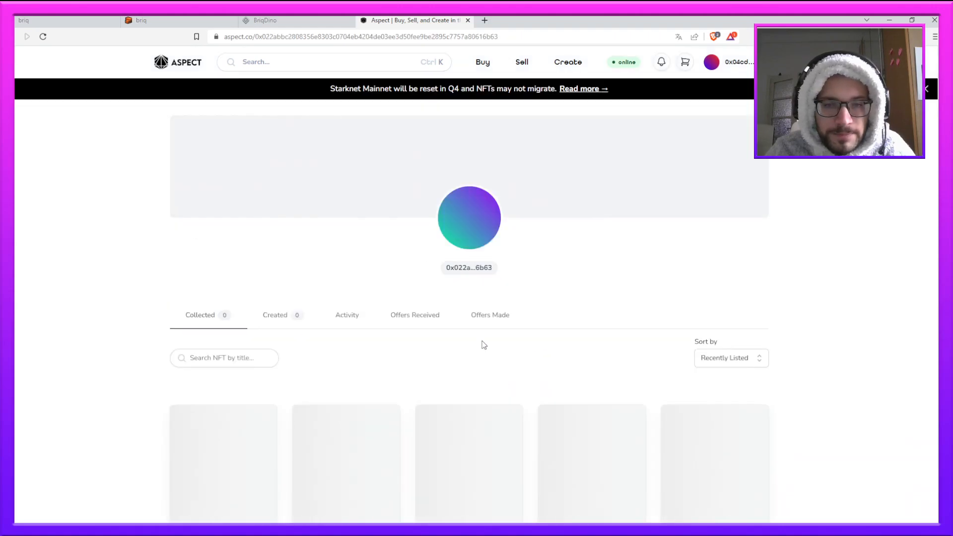
click(266, 318)
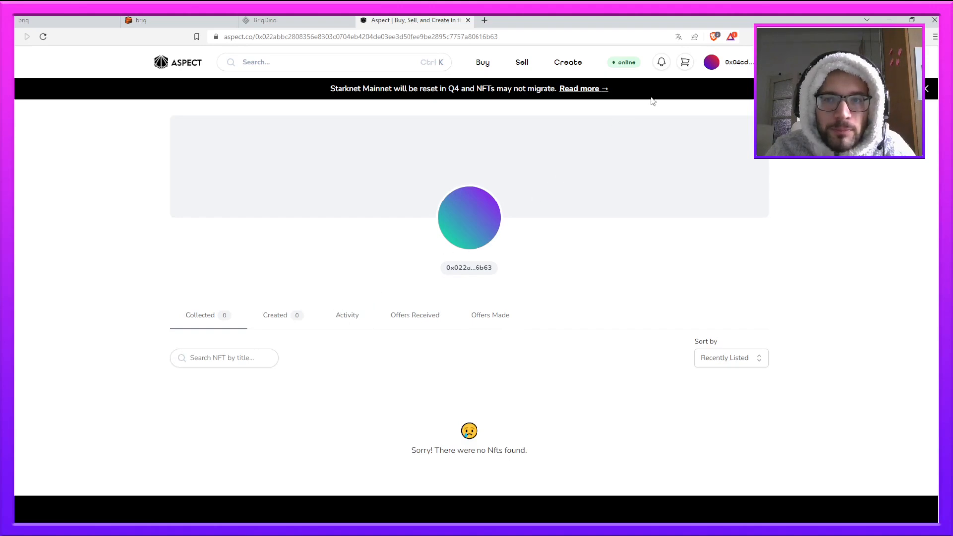
- Switch to briq, show the minted sets in the own profile and open the Landing Module set
click(28, 20)
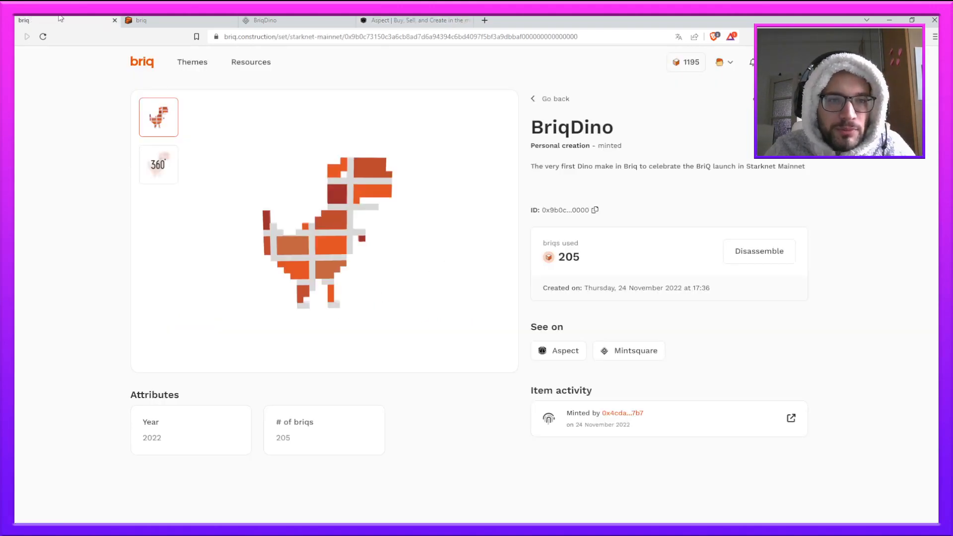
click(142, 19)
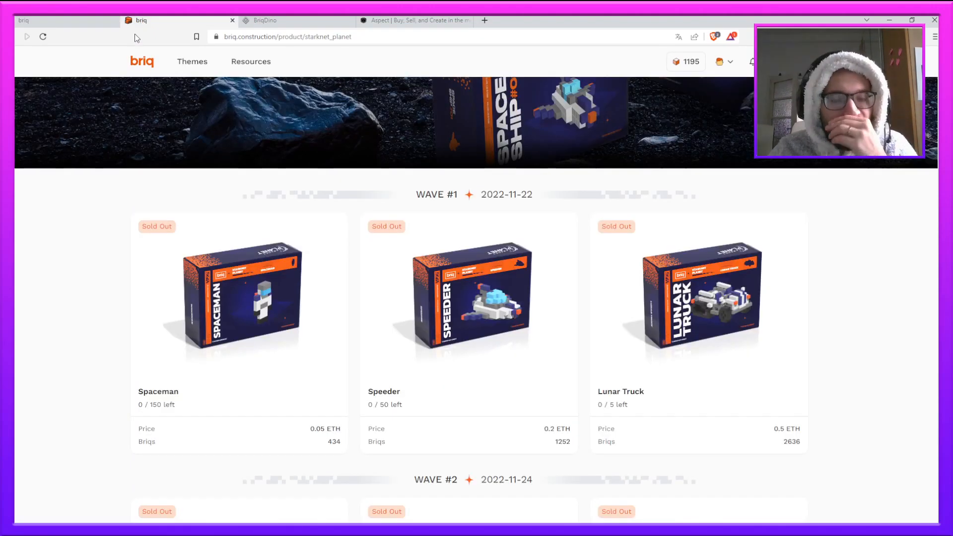
click(723, 62)
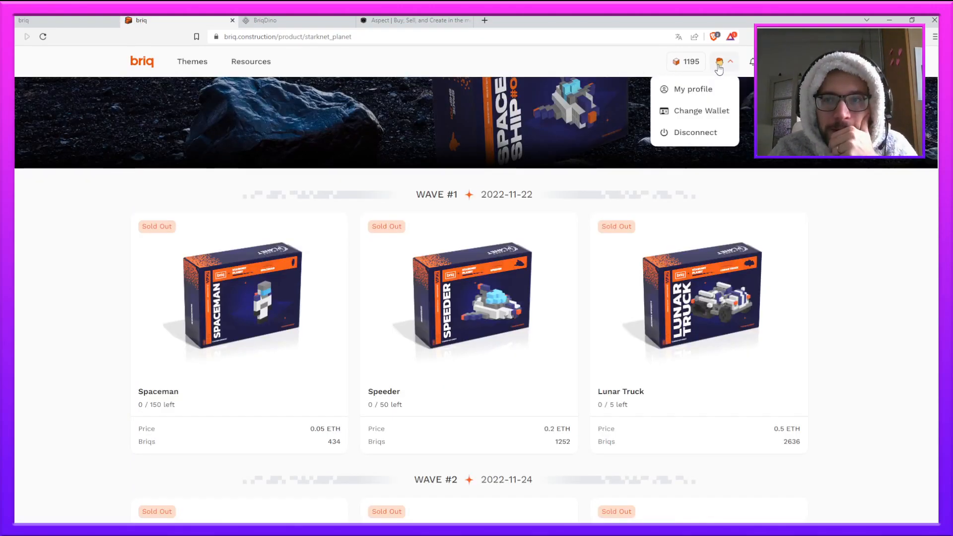
click(707, 91)
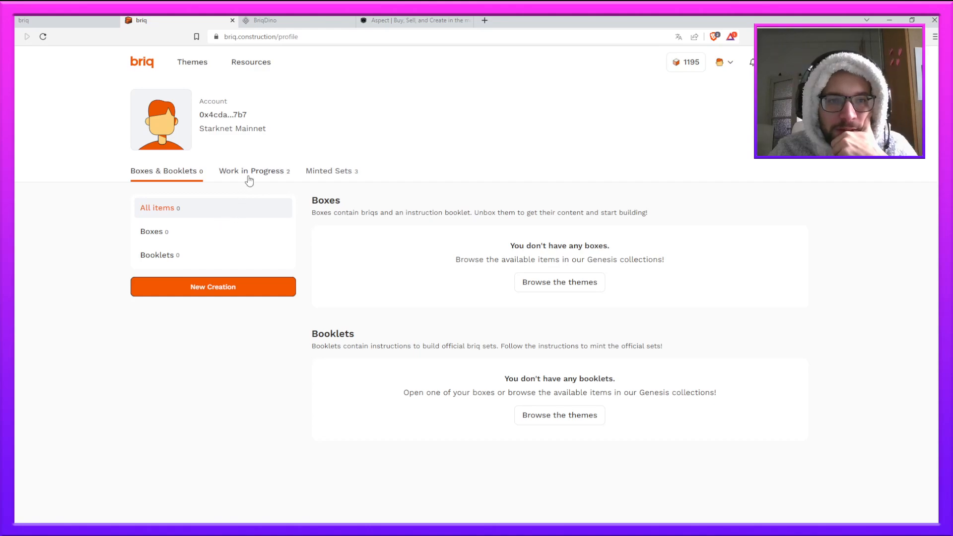
click(328, 171)
scroll(314, 283, down, 5)
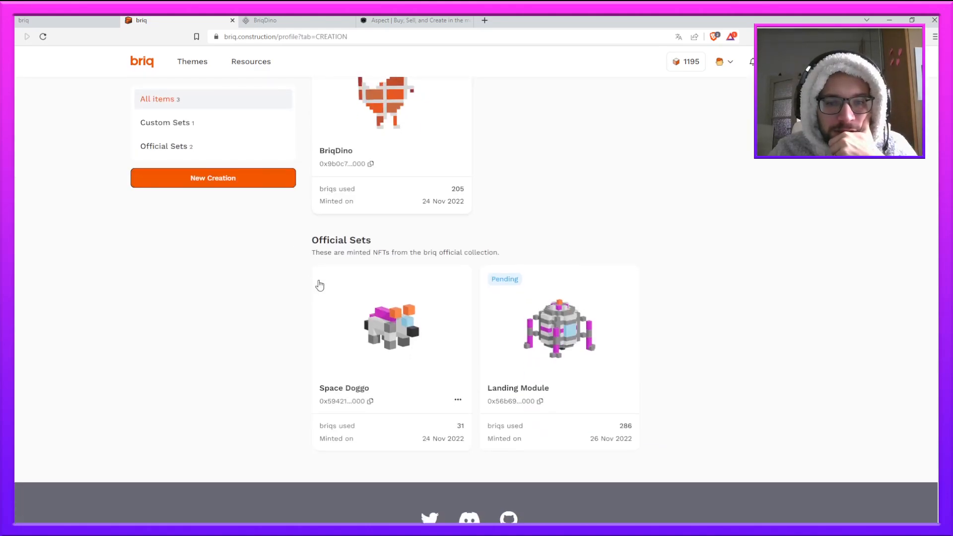
click(574, 329)
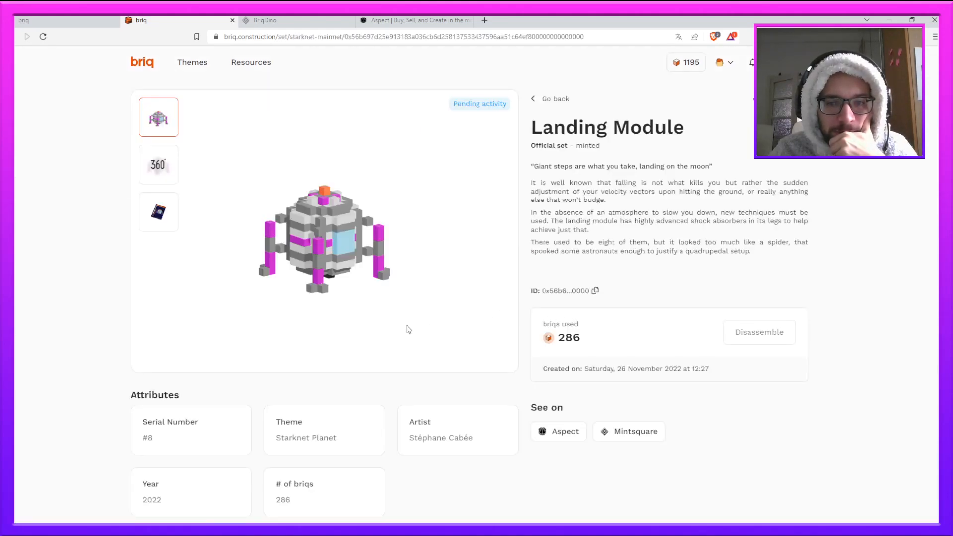
- Open the Landing Module's Aspect page from its briq page and review its description, offers and history
scroll(407, 330, down, 2)
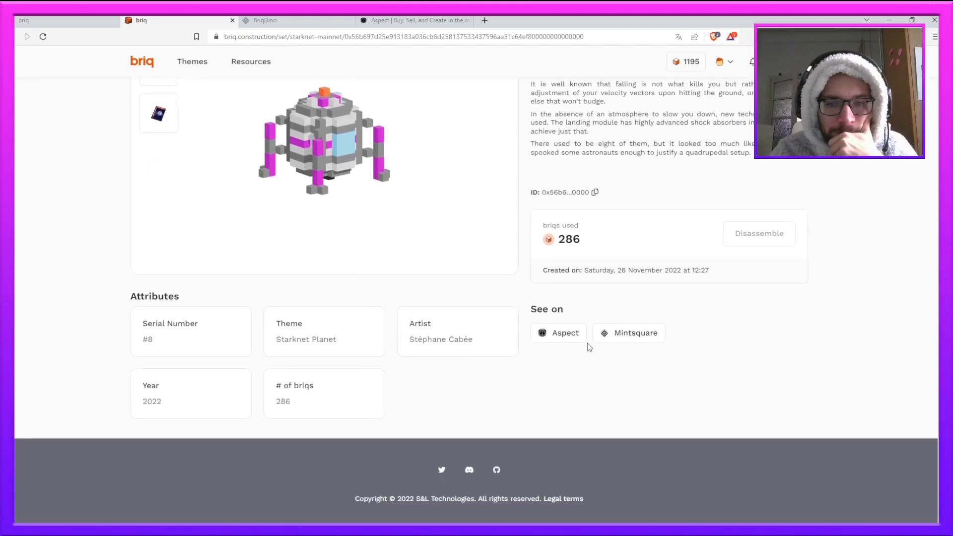
click(566, 334)
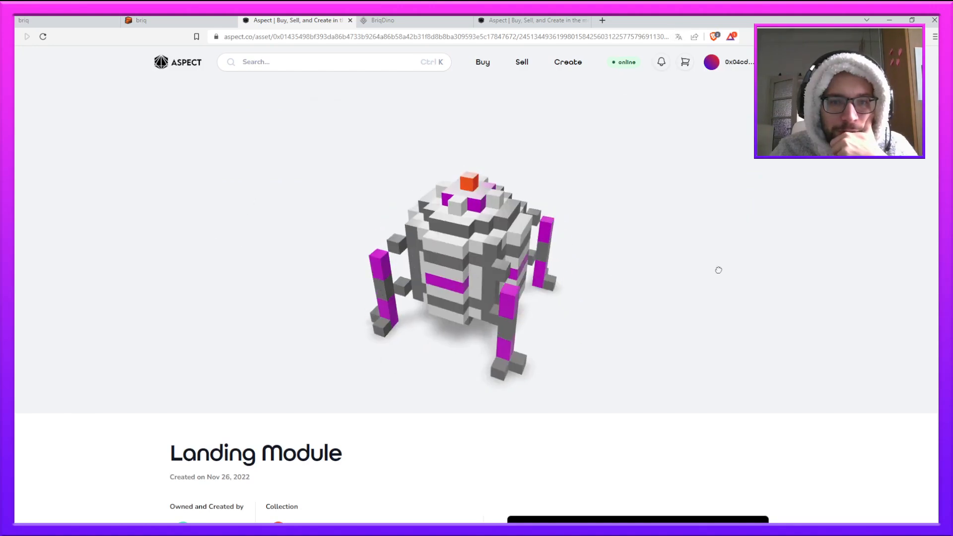
scroll(152, 315, down, 6)
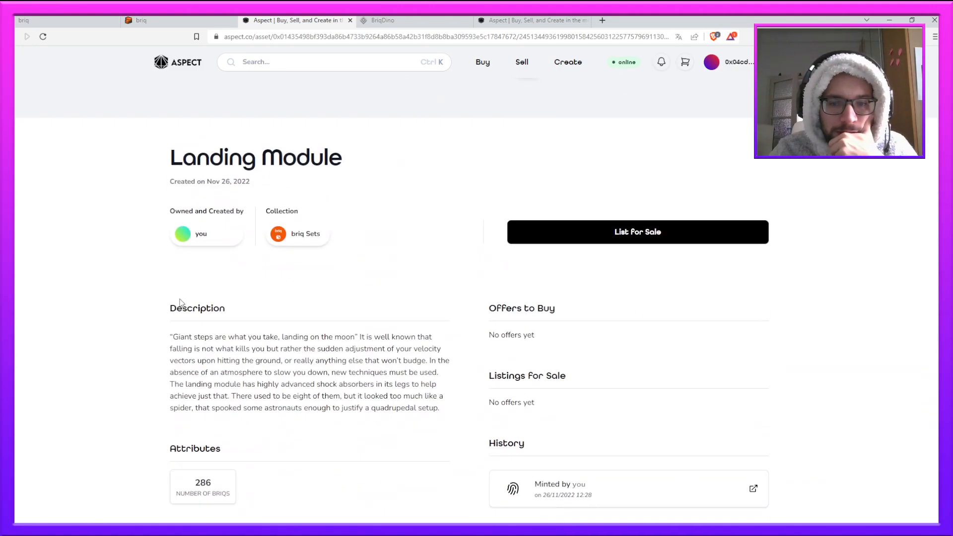
scroll(180, 303, down, 2)
scroll(180, 301, up, 5)
- Return to the set's briq page, open the Landing Module on Mint Square and review its offers and activities
click(213, 22)
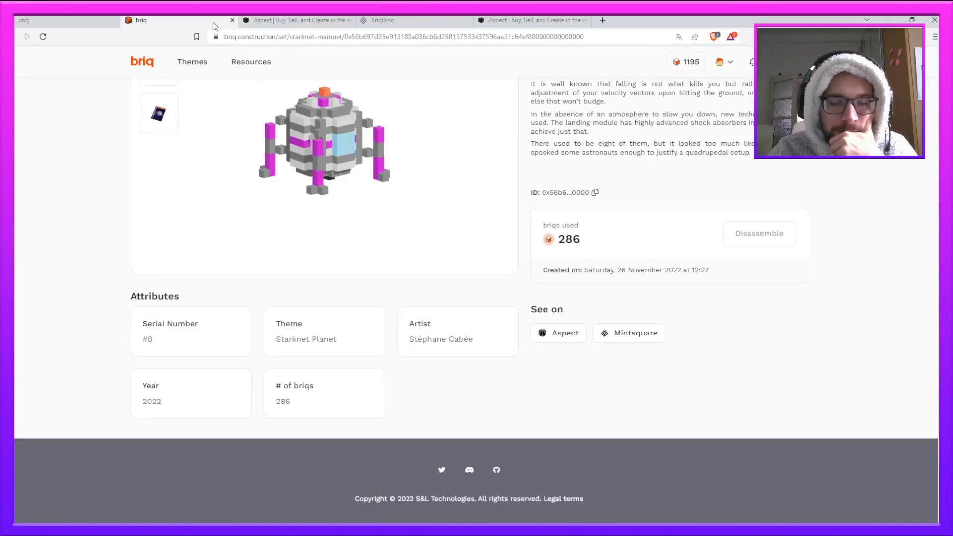
click(620, 332)
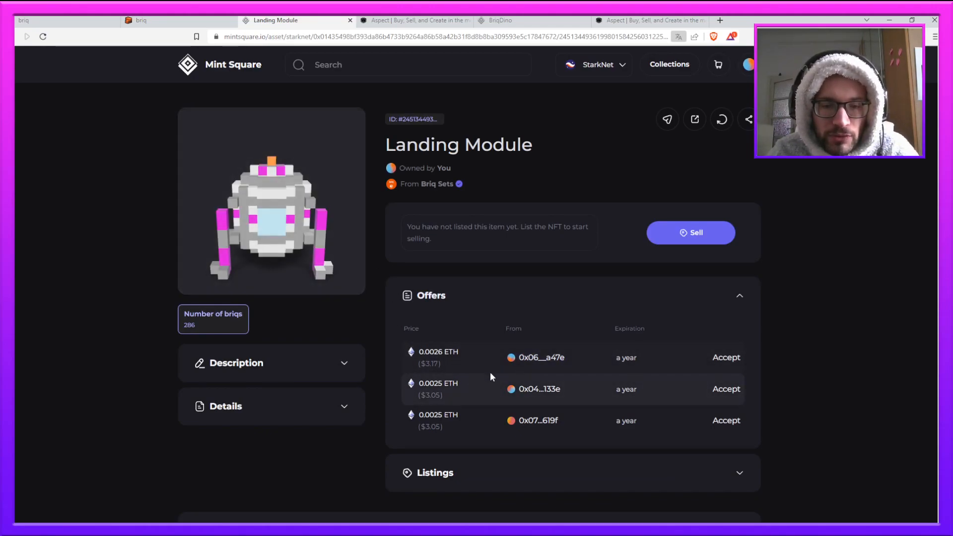
scroll(99, 326, down, 5)
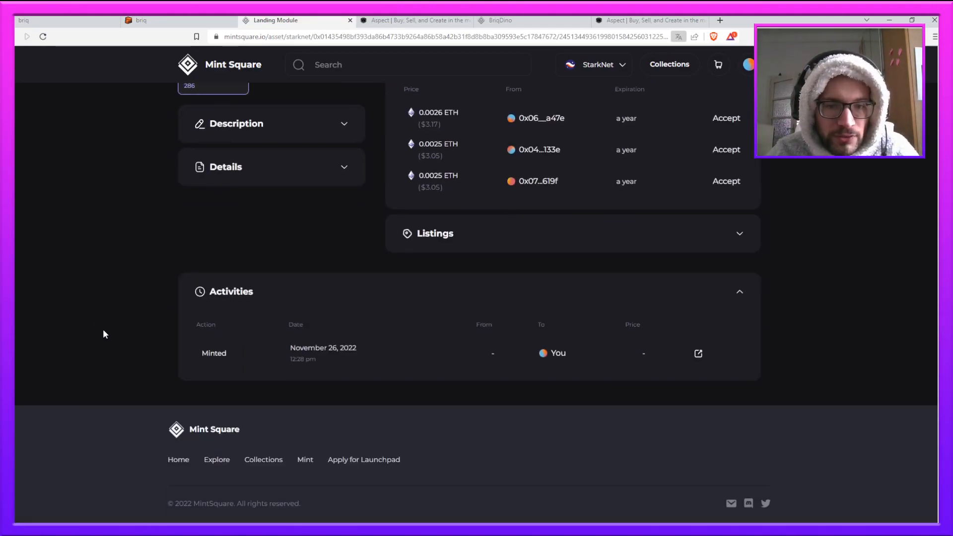
scroll(103, 328, up, 5)
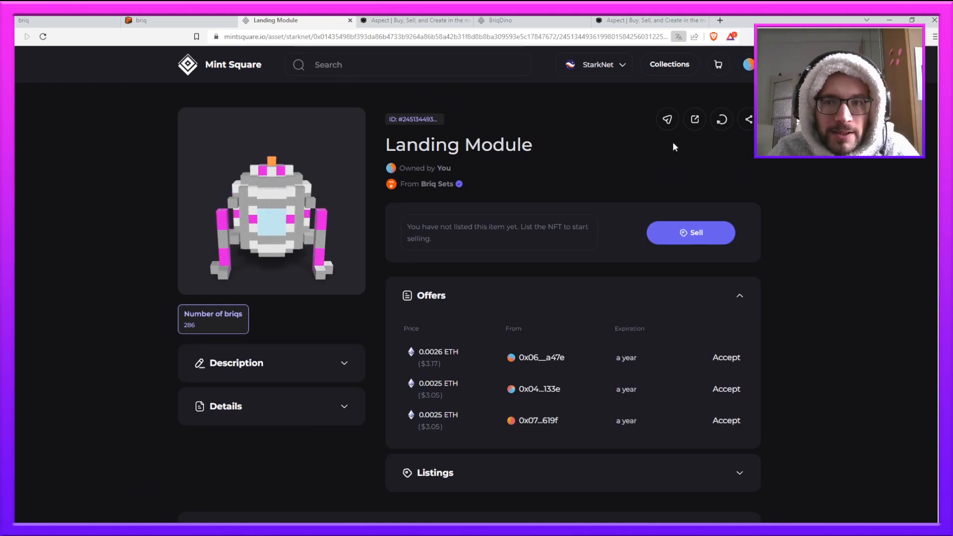
- Go to the Mint Square home page and open the Briq Sets collection
click(596, 67)
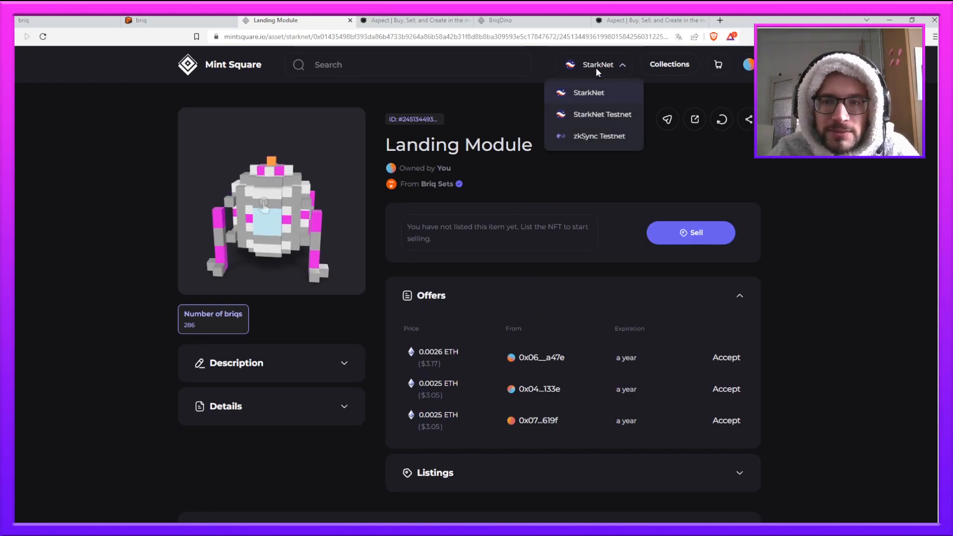
click(212, 72)
scroll(397, 298, down, 5)
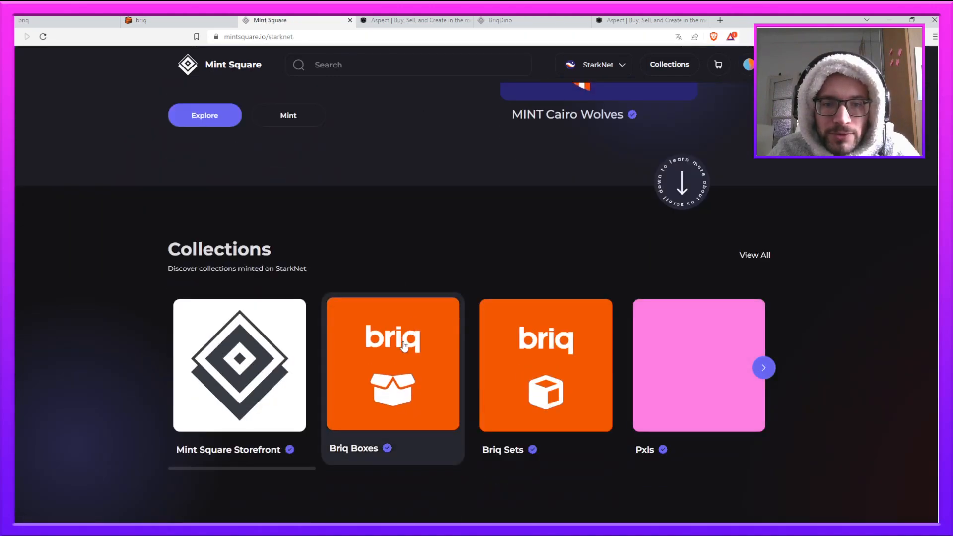
click(521, 357)
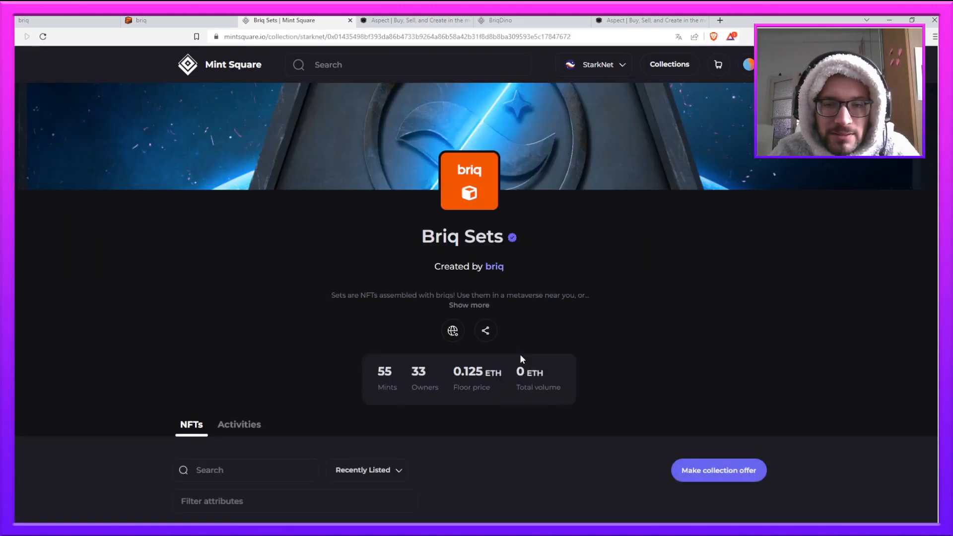
- Check the sorting options of the Briq Sets collection and look through its listed and unlisted NFTs
scroll(276, 360, down, 4)
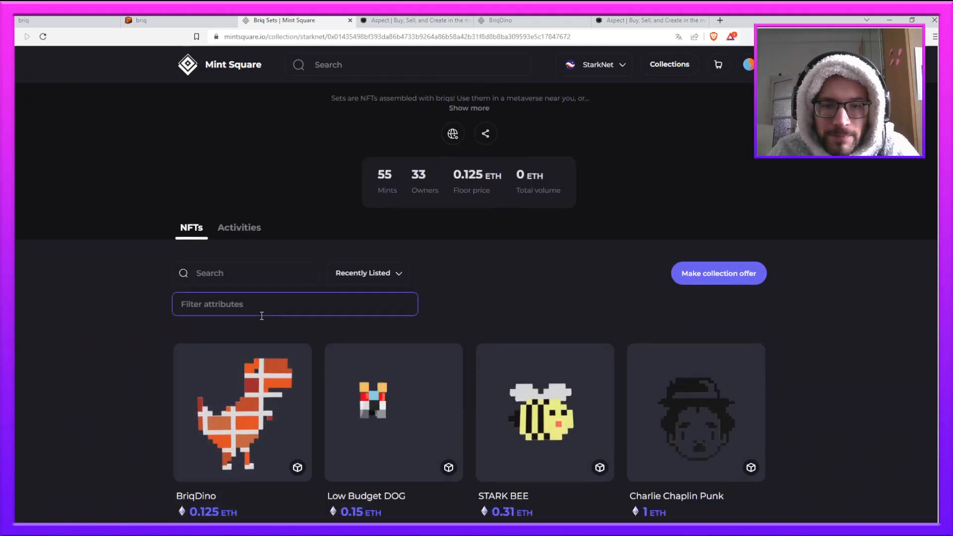
click(381, 280)
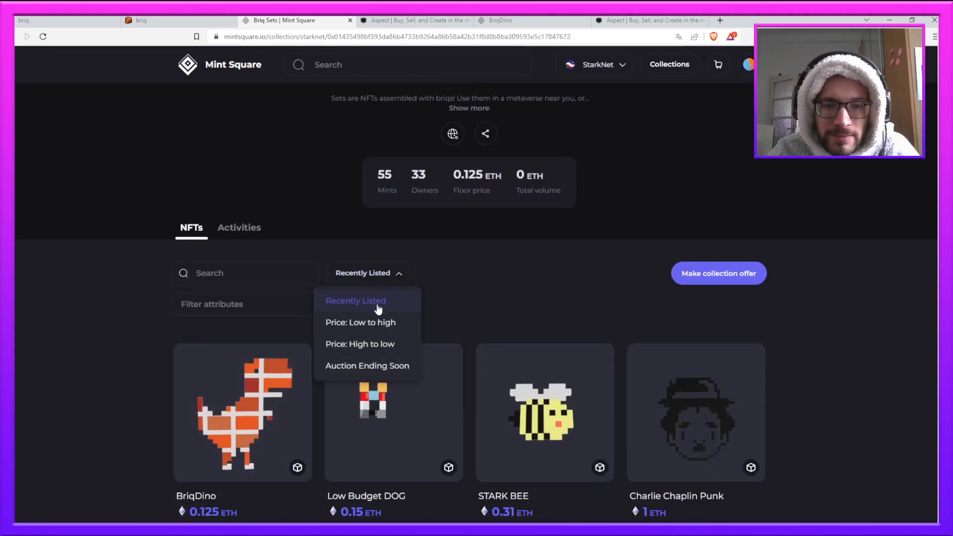
click(241, 227)
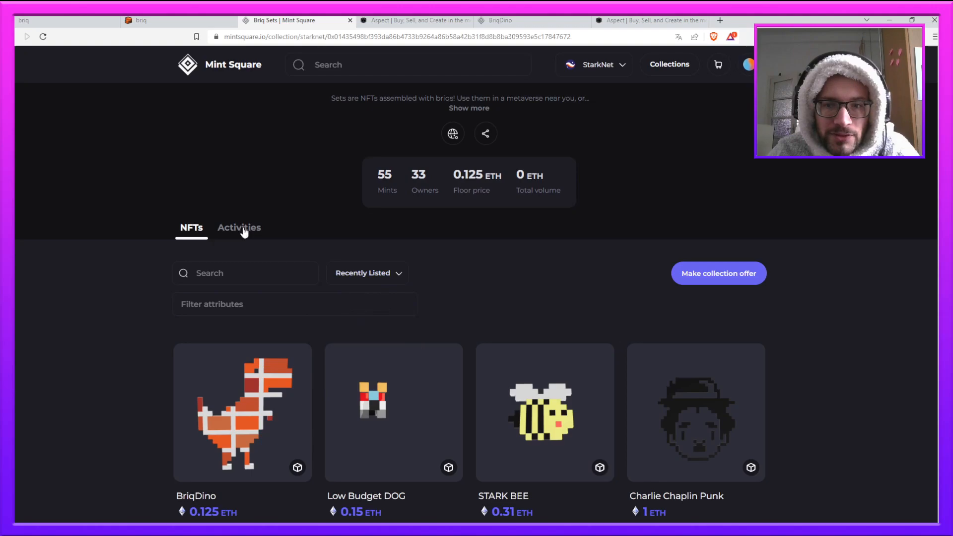
scroll(243, 231, down, 6)
scroll(315, 329, up, 5)
scroll(314, 330, down, 9)
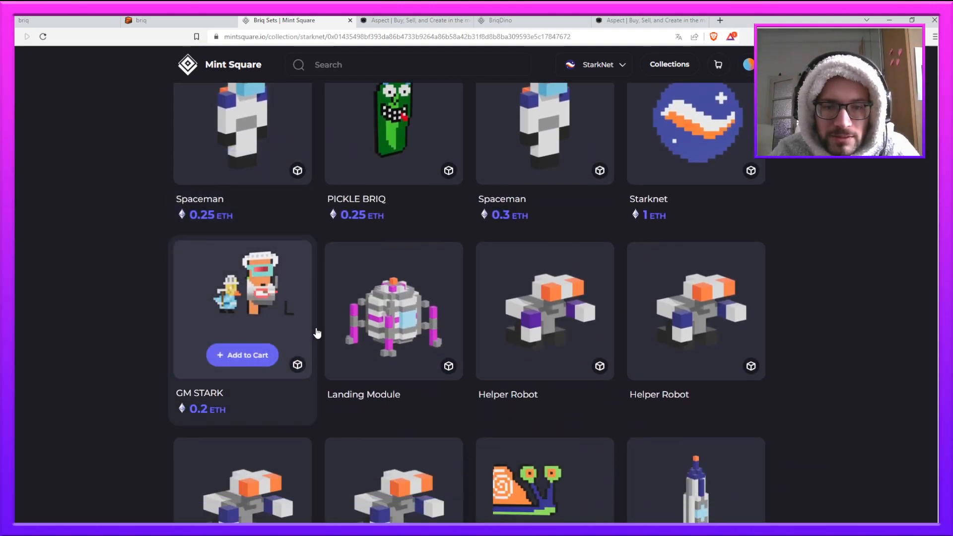
scroll(315, 332, down, 5)
scroll(410, 335, up, 3)
scroll(384, 282, down, 7)
scroll(384, 282, down, 11)
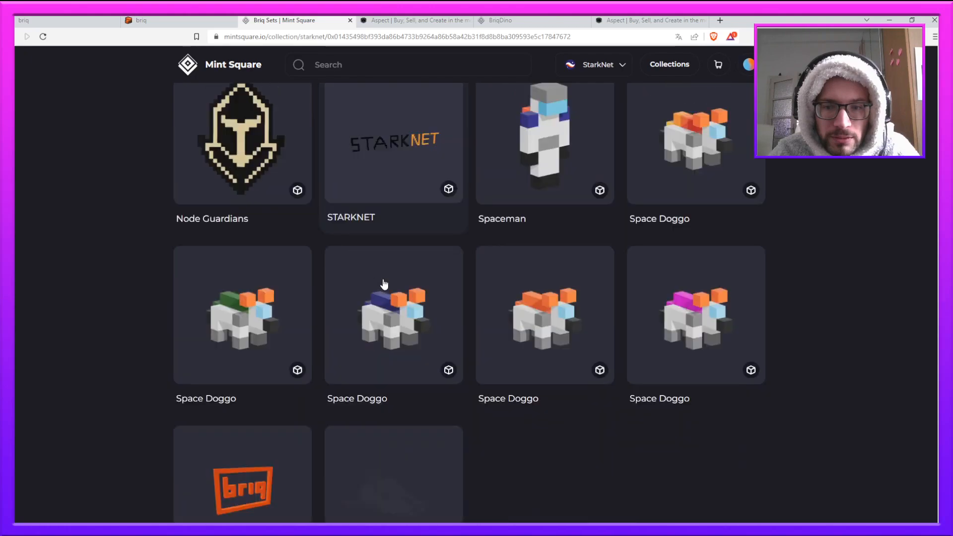
scroll(392, 292, up, 2)
scroll(392, 292, down, 5)
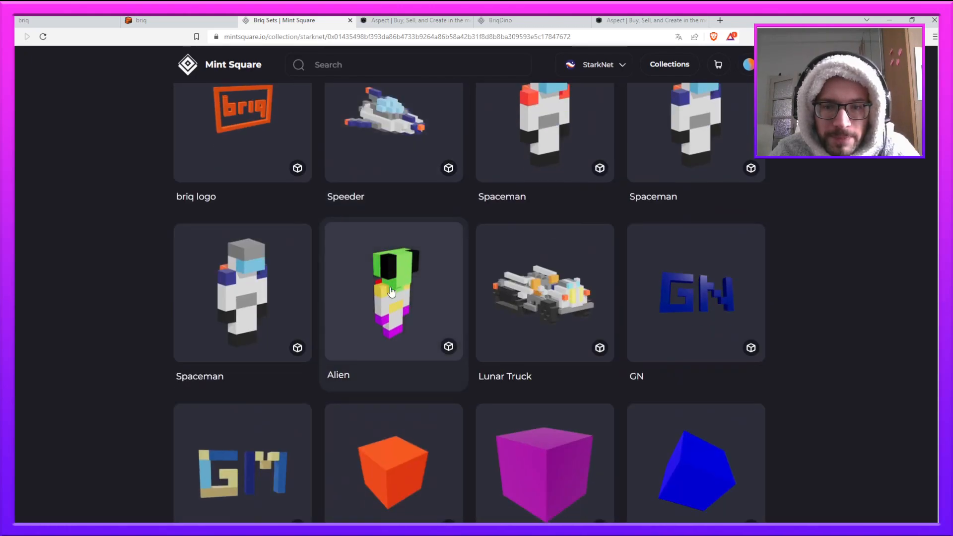
- Open the Lunar Truck NFT, rotate its 3D model to inspect it and review its offers and activities
click(555, 300)
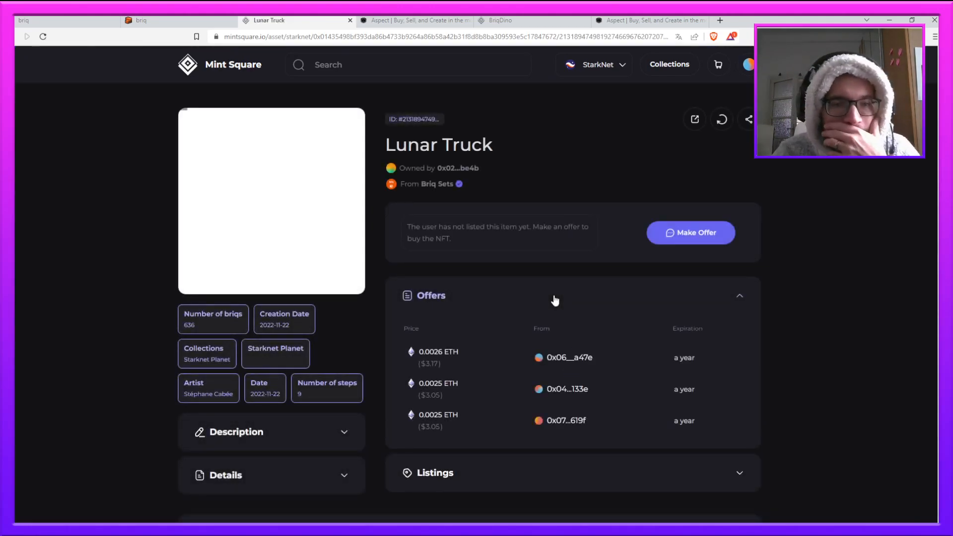
drag(247, 224, 288, 222)
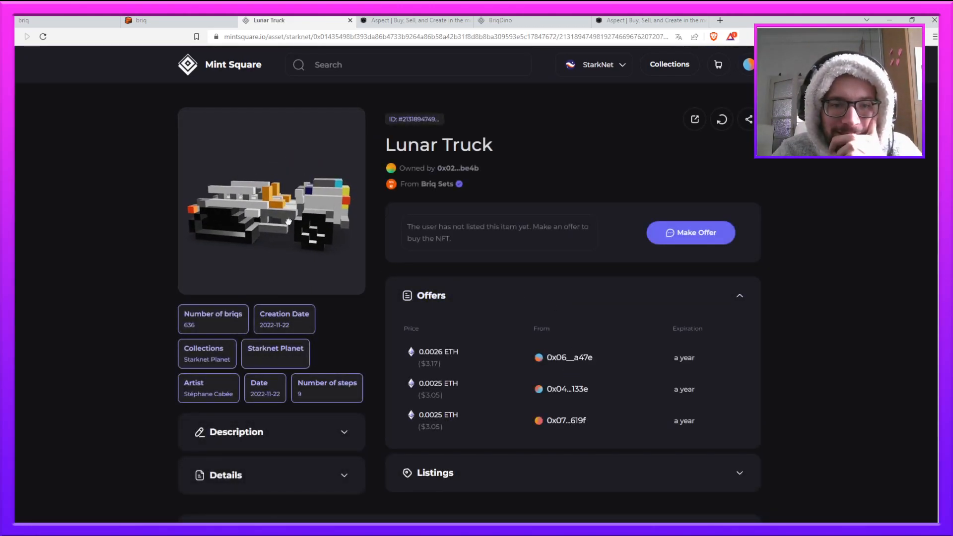
drag(296, 233, 202, 243)
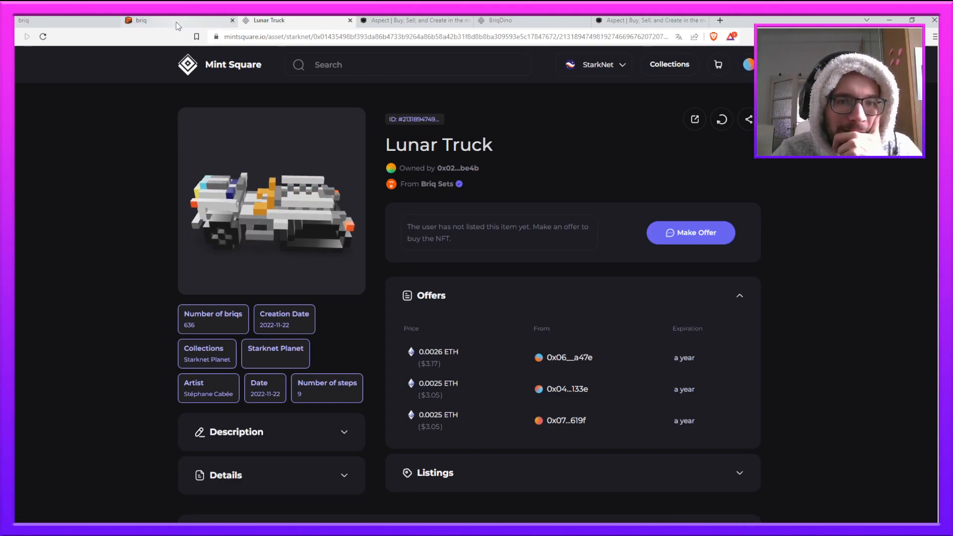
scroll(106, 217, down, 5)
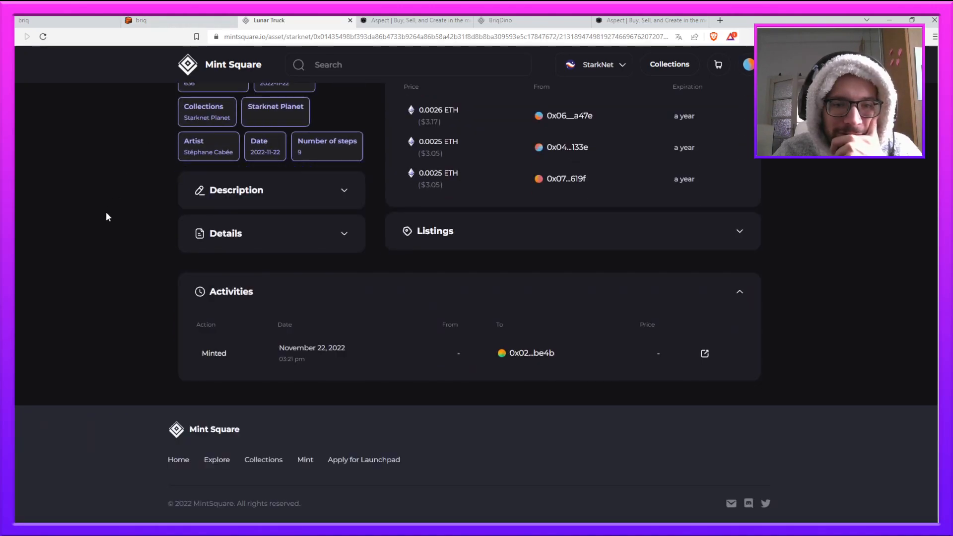
scroll(106, 217, up, 5)
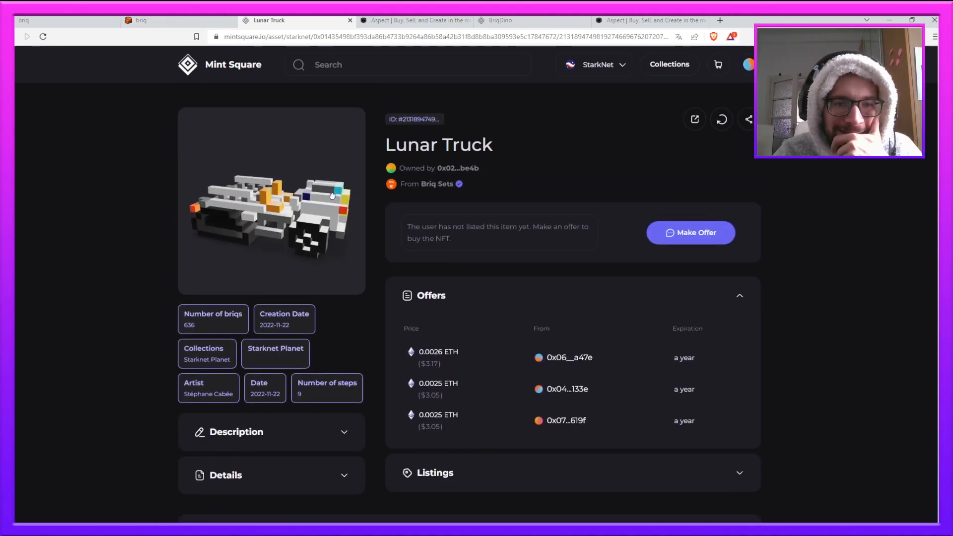
- Switch to briq, open the Starknet Planet theme and look over the boxes from Wave #1 to Wave #3
click(174, 22)
click(110, 21)
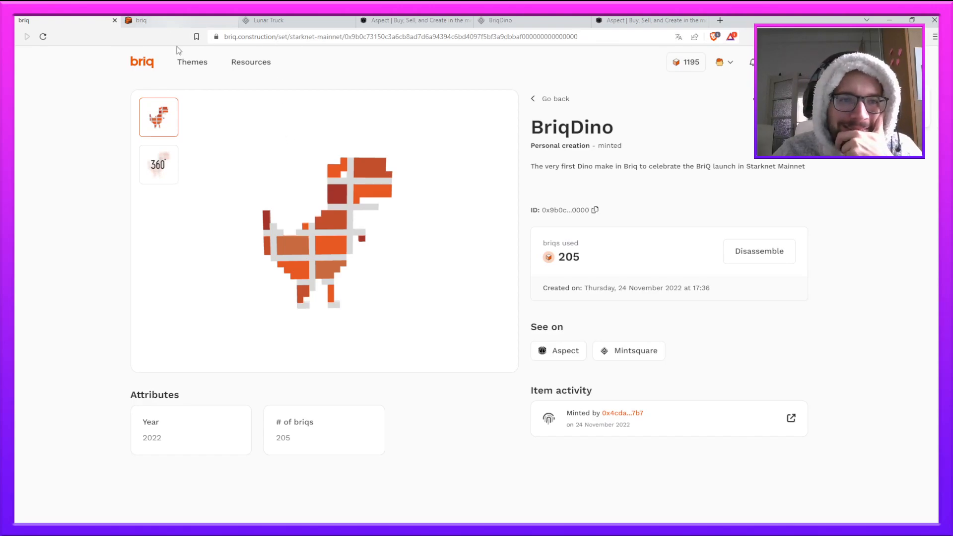
click(192, 62)
click(255, 186)
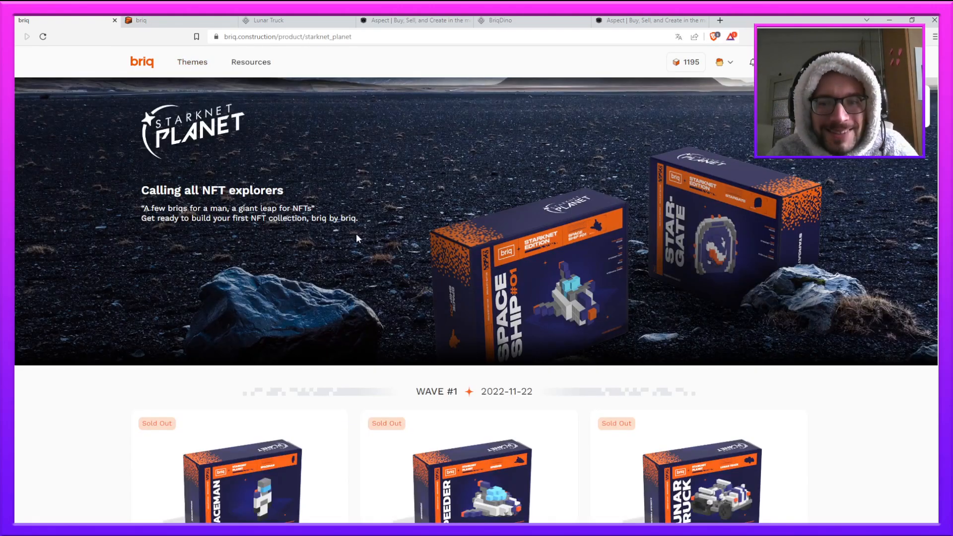
scroll(320, 219, down, 5)
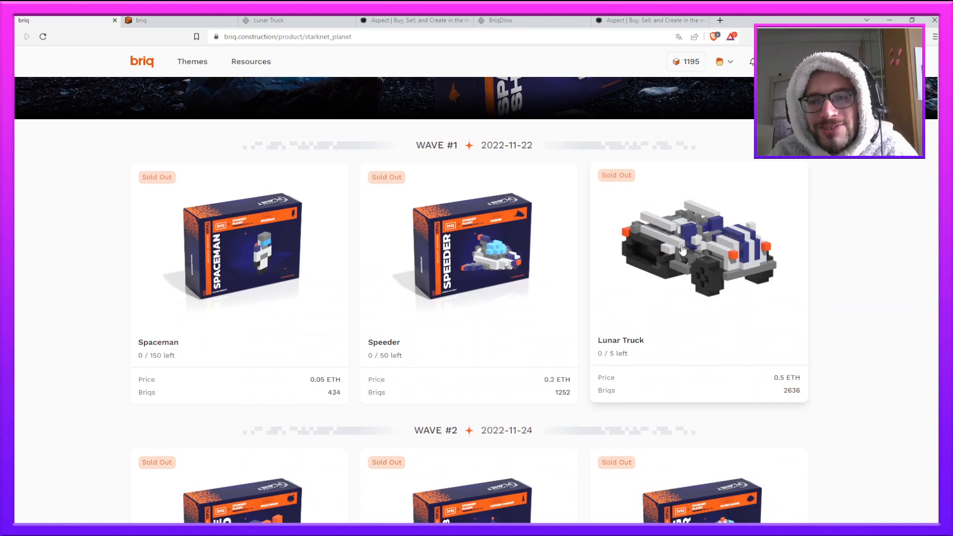
scroll(674, 250, down, 1)
scroll(674, 250, down, 7)
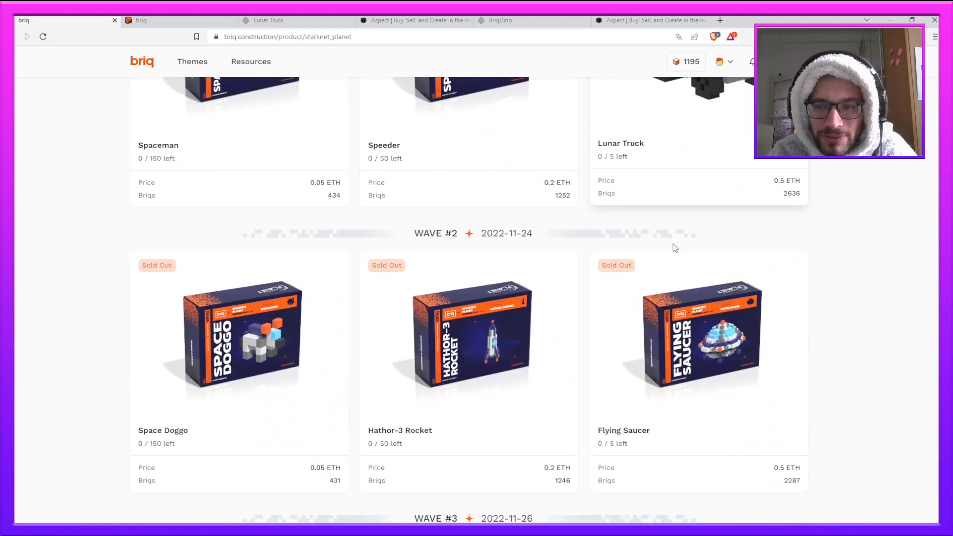
scroll(676, 247, down, 5)
scroll(675, 246, down, 4)
scroll(676, 246, up, 5)
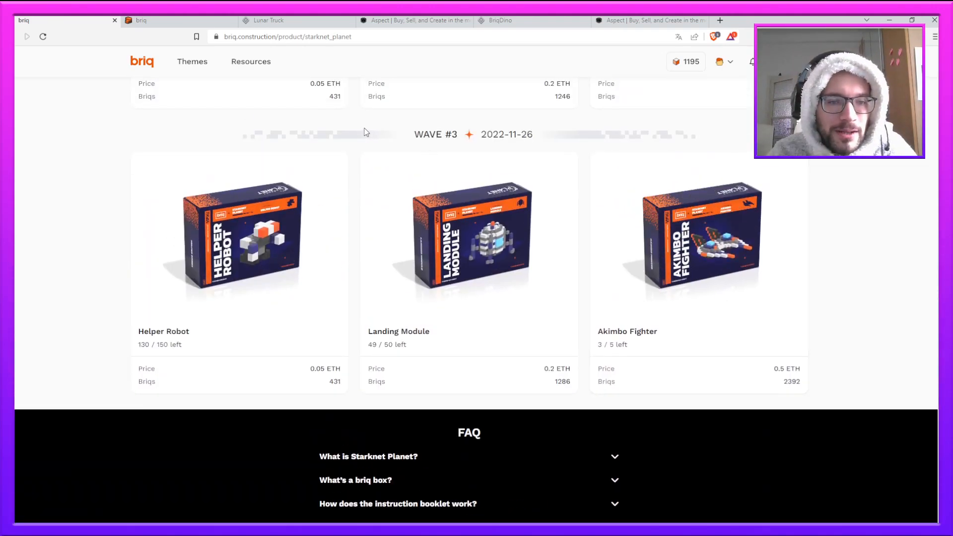
- Return to the minted Landing Module set in briq and show its model in the 360° view
click(194, 19)
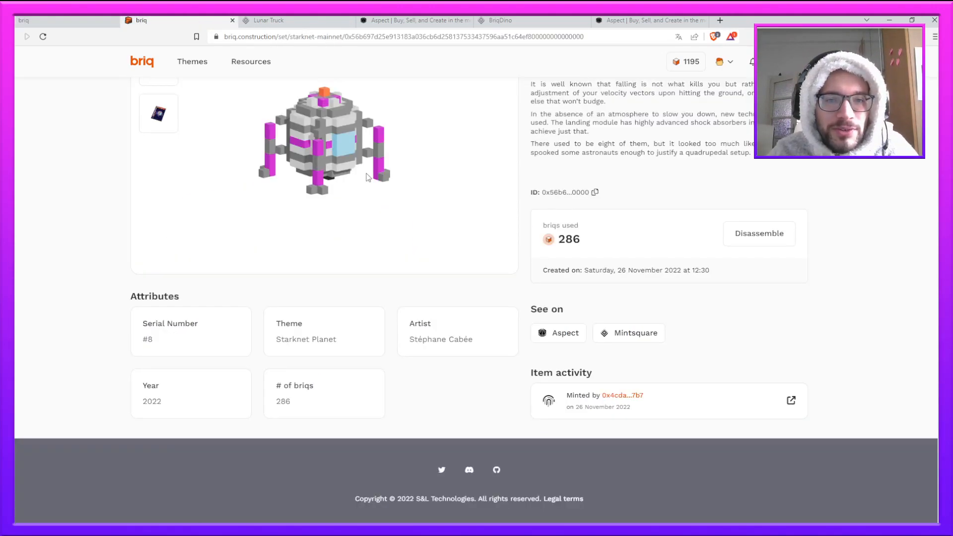
scroll(90, 206, up, 2)
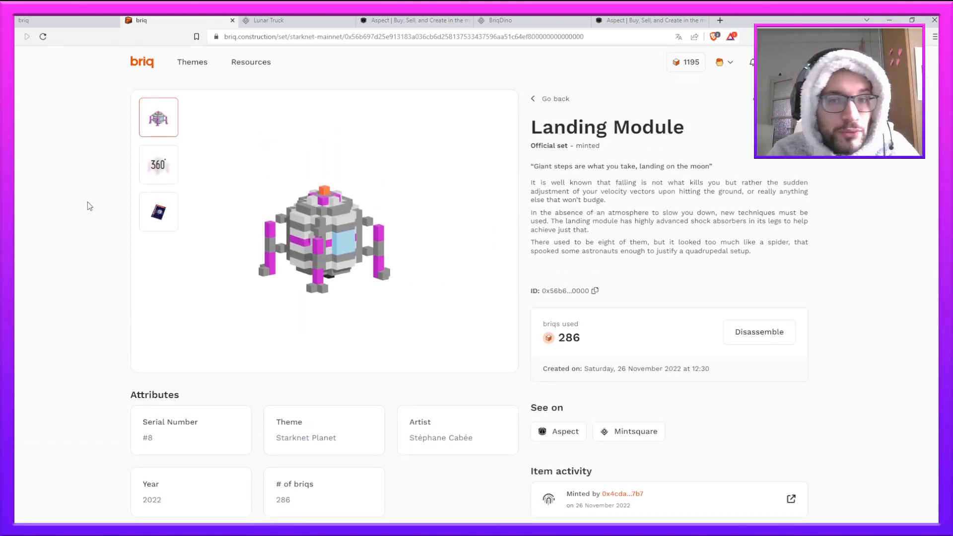
click(165, 169)
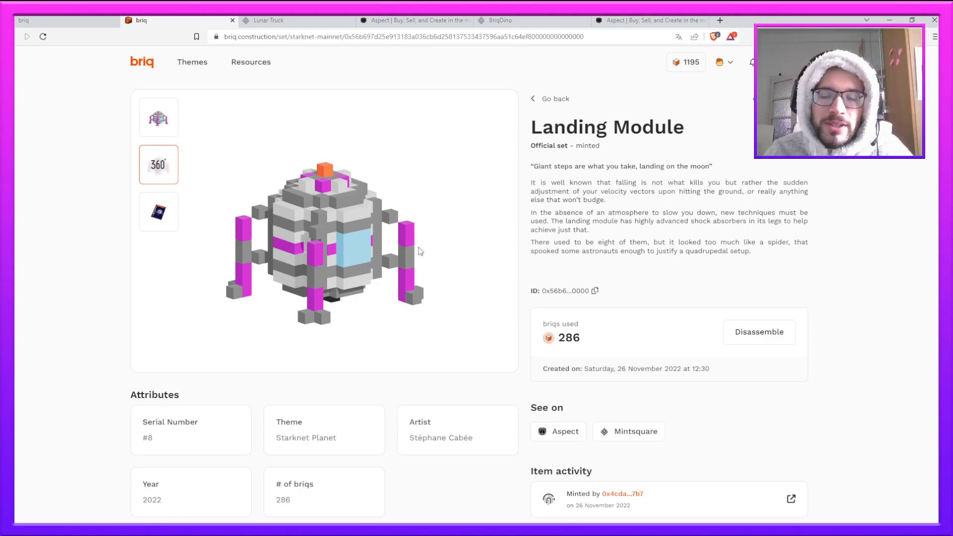
click(541, 528)
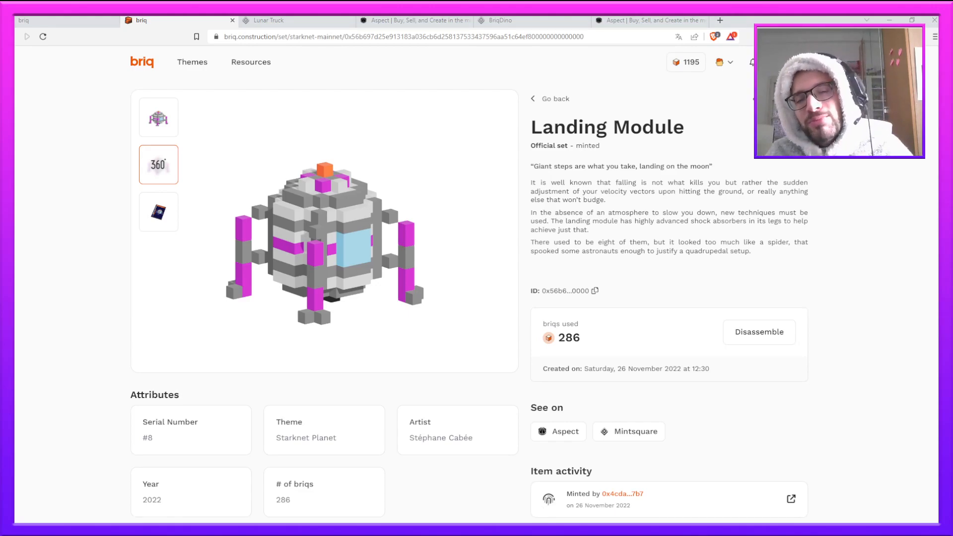